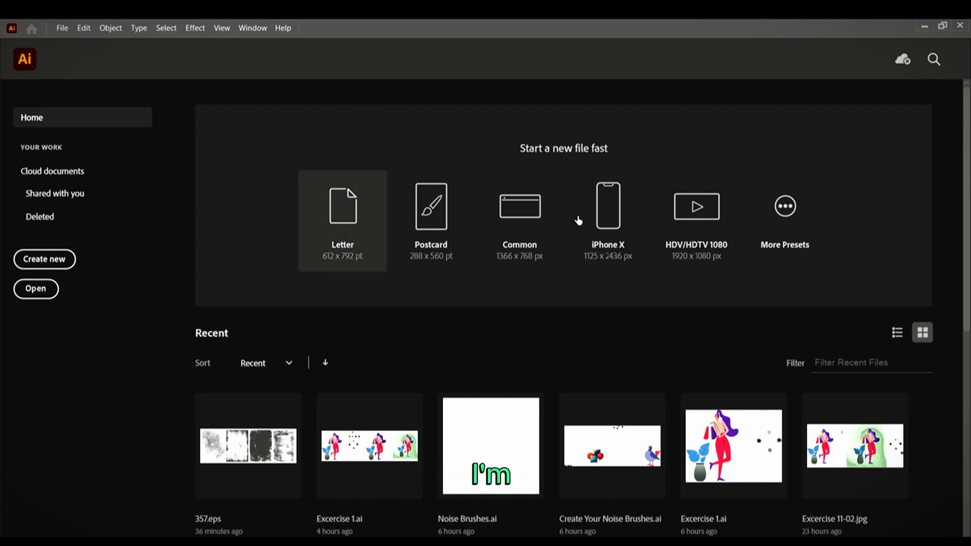
# Step: Create a Letter document and browse to the 4 MASKING course folder for placing an image
pyautogui.click(369, 201)
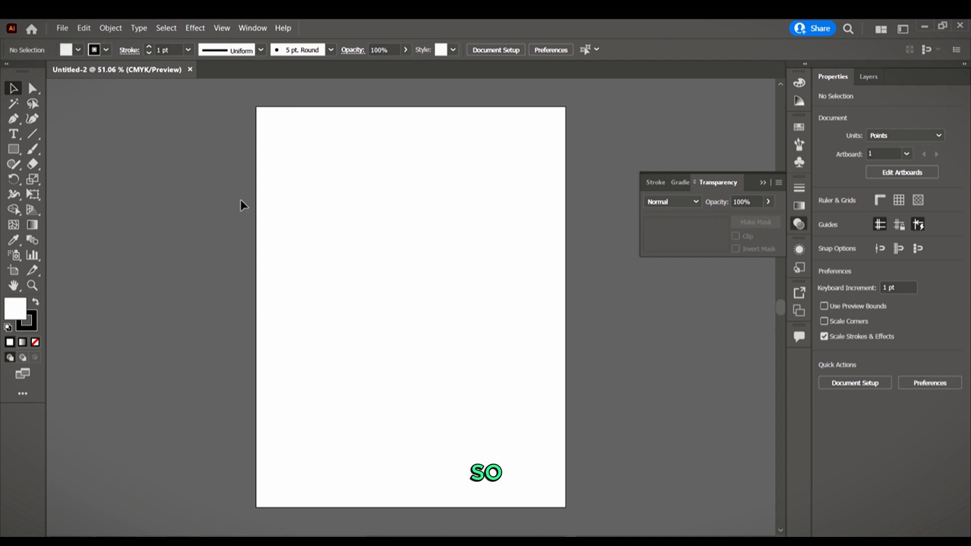
pyautogui.click(62, 28)
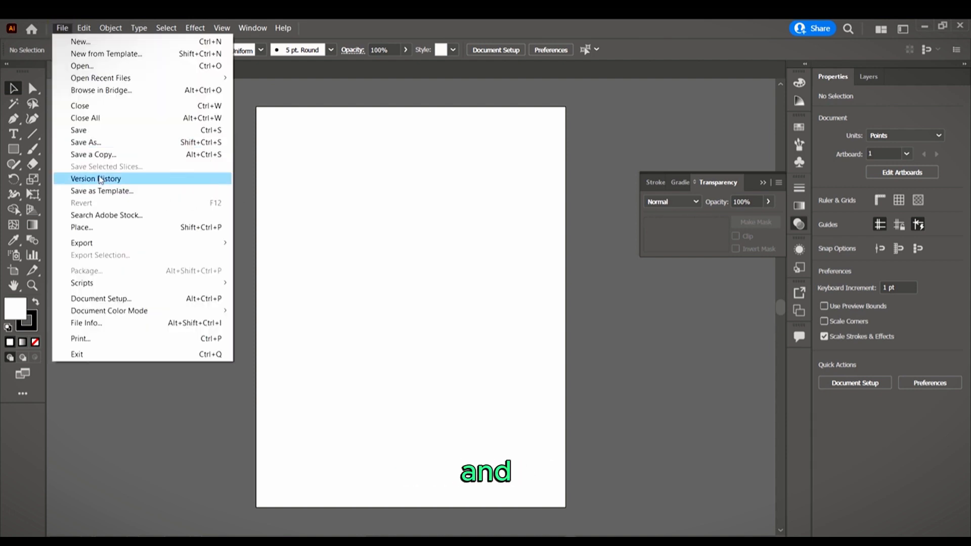
pyautogui.click(91, 225)
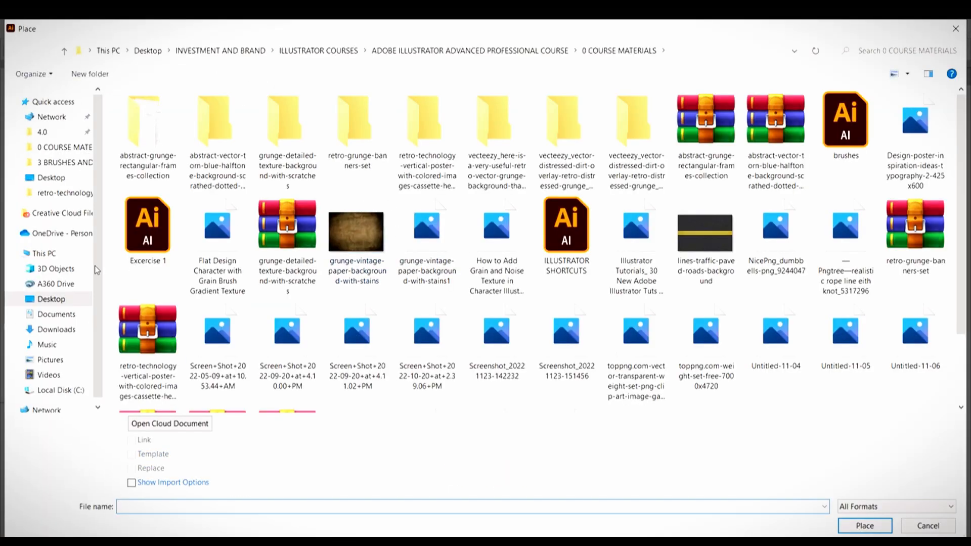
pyautogui.click(56, 162)
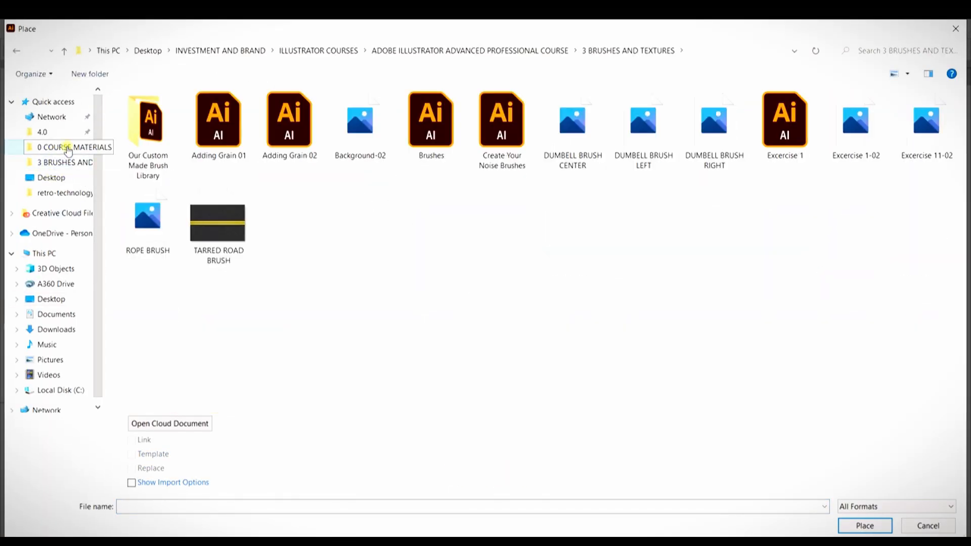
pyautogui.click(69, 148)
pyautogui.click(59, 162)
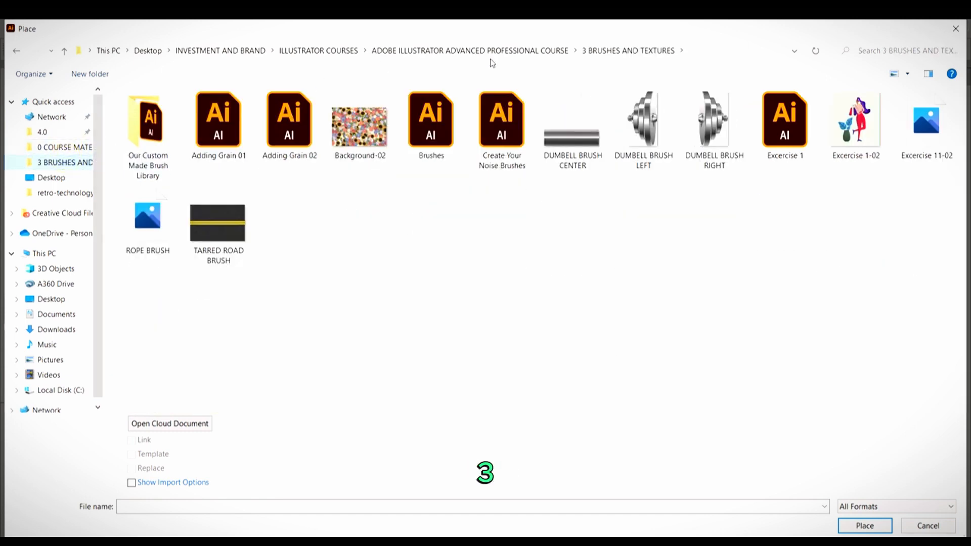
pyautogui.click(460, 52)
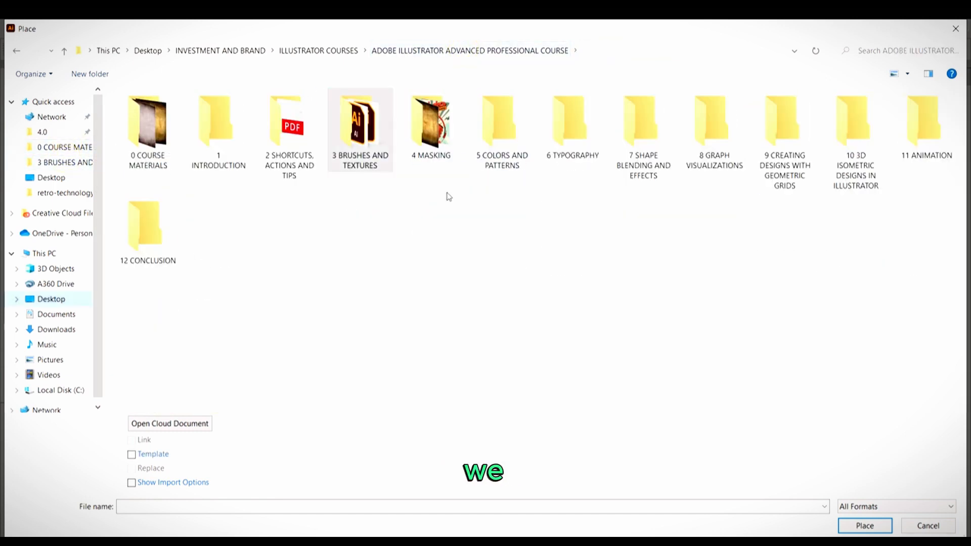
pyautogui.doubleClick(431, 124)
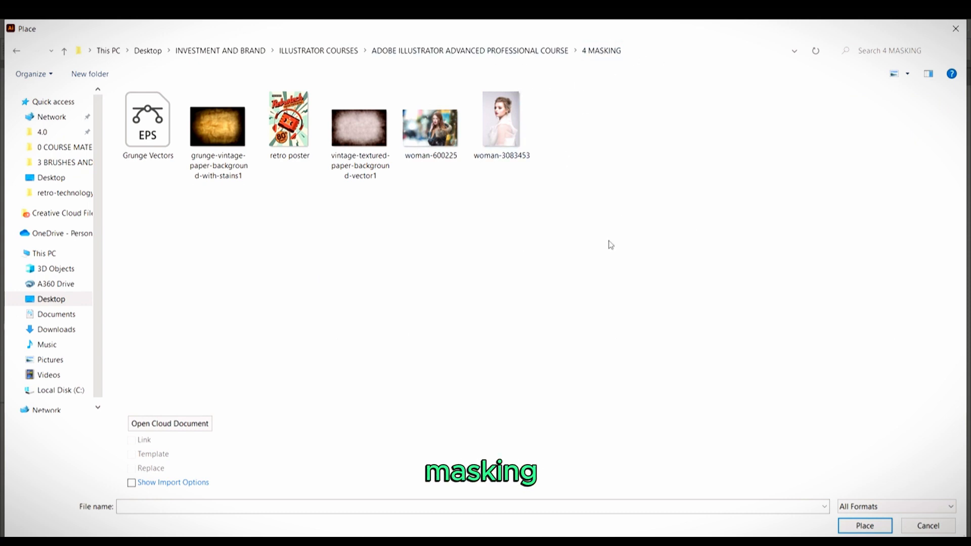
# Step: Place only the woman-600225 photo as a linked image, about 688 pt wide, across the artboard
pyautogui.click(429, 128)
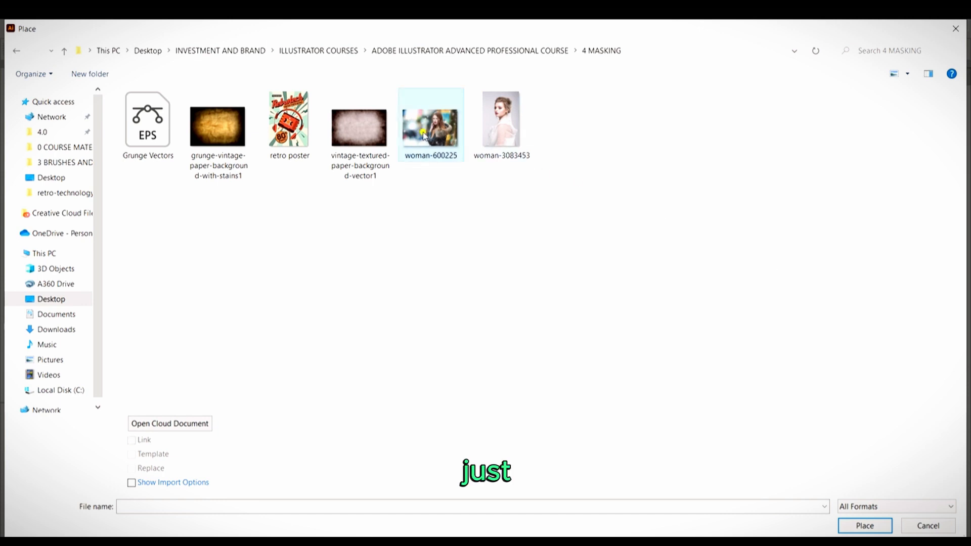
pyautogui.keyDown('ctrl'); pyautogui.click(516, 129); pyautogui.keyUp('ctrl')
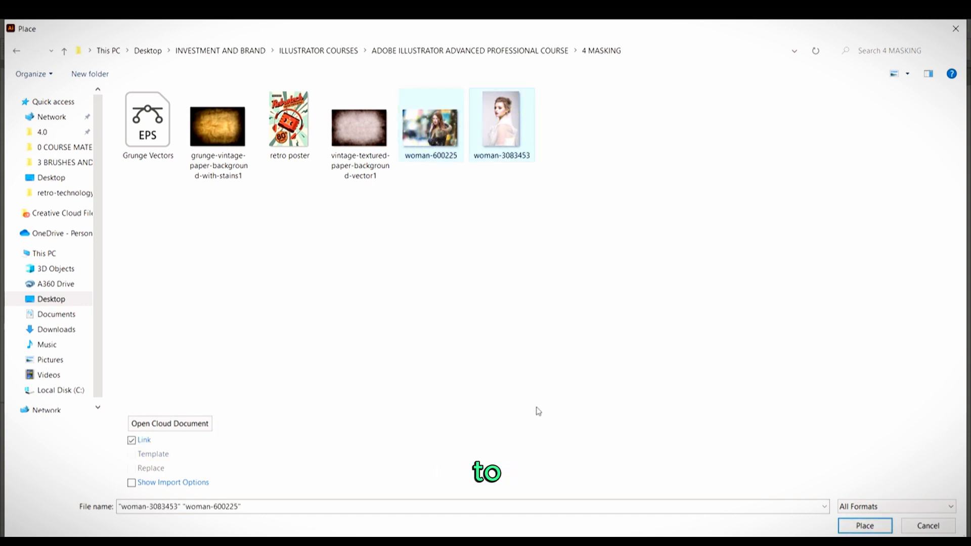
pyautogui.click(431, 146)
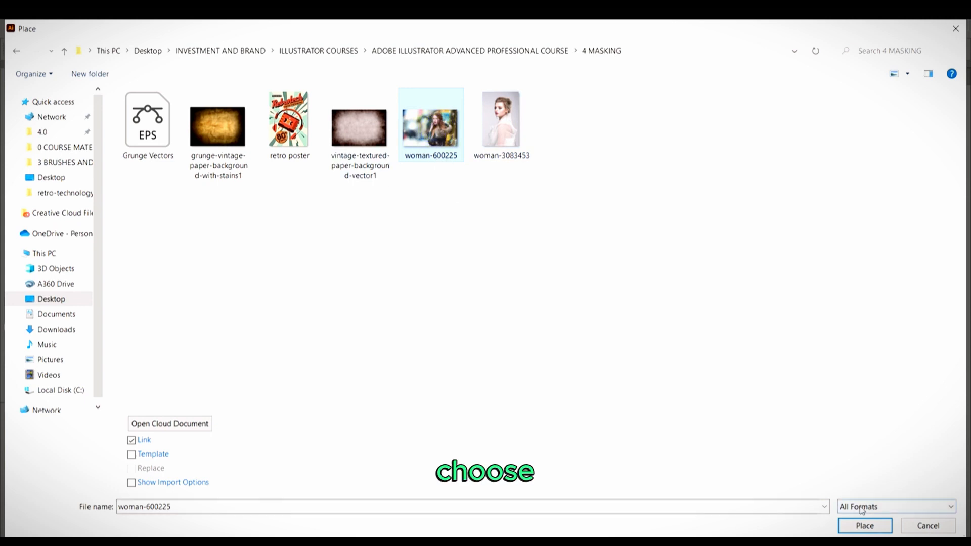
pyautogui.click(863, 526)
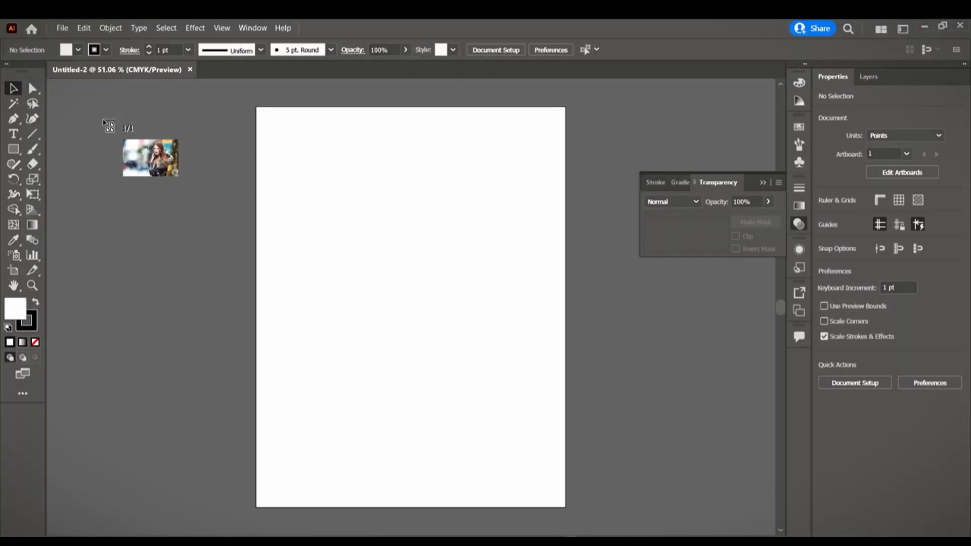
pyautogui.moveTo(324, 146); pyautogui.dragTo(672, 378)
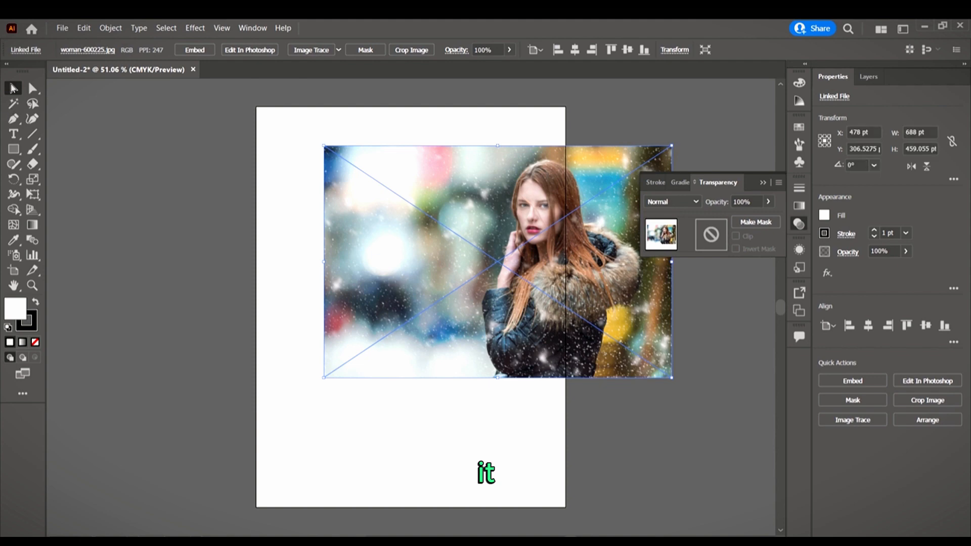
# Step: Scale the placed photo proportionally to about 460 by 307 pt and centre it horizontally on the artboard
pyautogui.moveTo(622, 290); pyautogui.dragTo(508, 324)
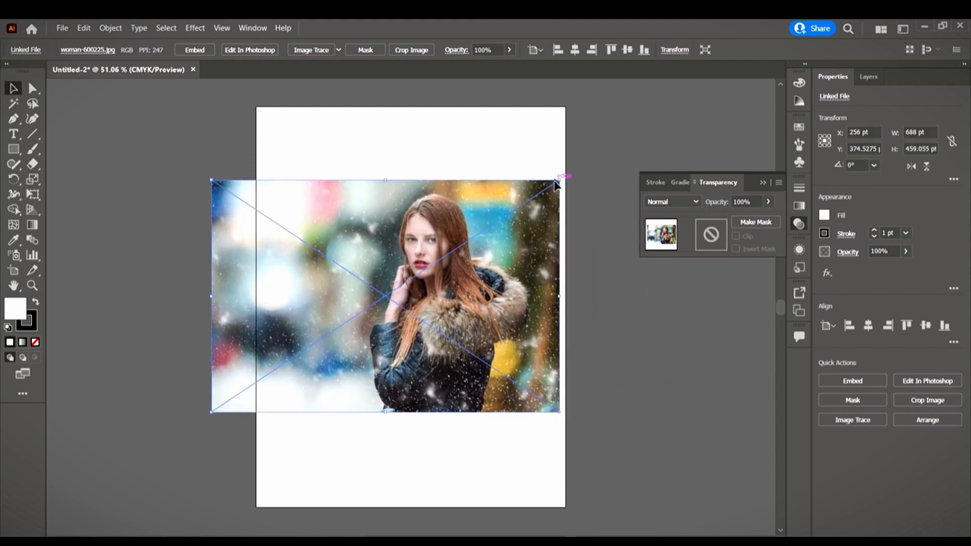
pyautogui.moveTo(560, 179); pyautogui.dragTo(503, 219)
pyautogui.moveTo(416, 309); pyautogui.dragTo(442, 287)
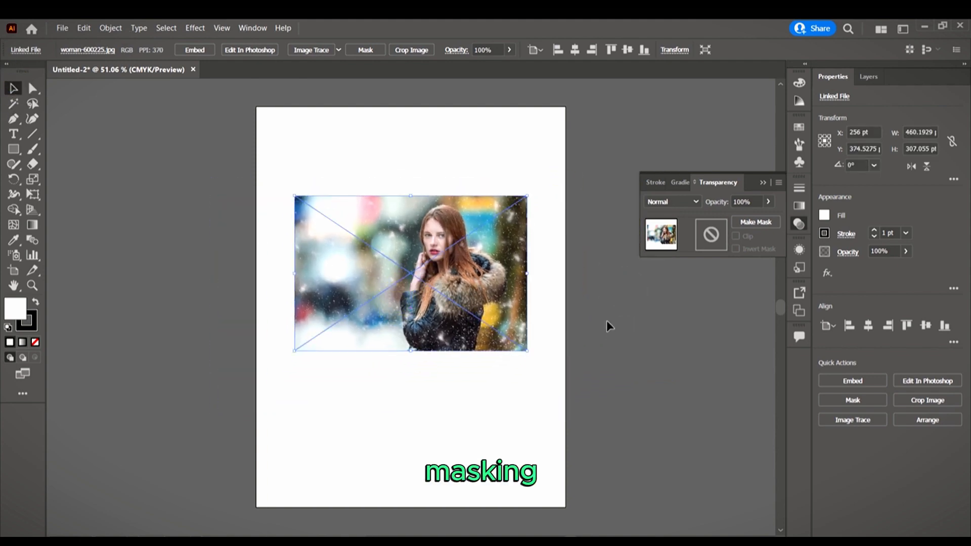
pyautogui.click(607, 323)
# Step: Draw a circle with the Ellipse tool, sized to about 283 pt across and positioned over the woman in the photo
pyautogui.moveTo(13, 149); pyautogui.dragTo(72, 177)
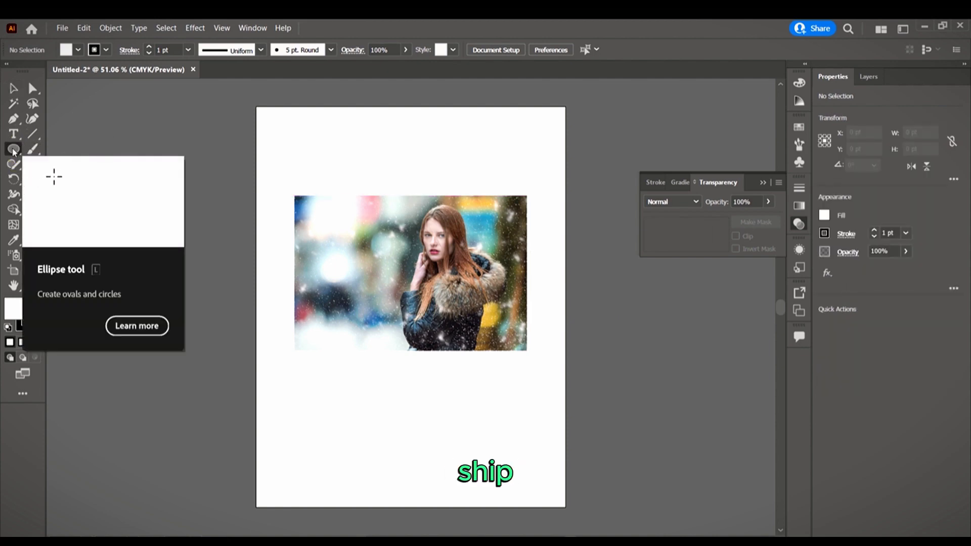
pyautogui.moveTo(347, 214); pyautogui.dragTo(510, 378)
pyautogui.click(13, 88)
pyautogui.moveTo(461, 299); pyautogui.dragTo(467, 275)
pyautogui.moveTo(520, 190); pyautogui.dragTo(510, 202)
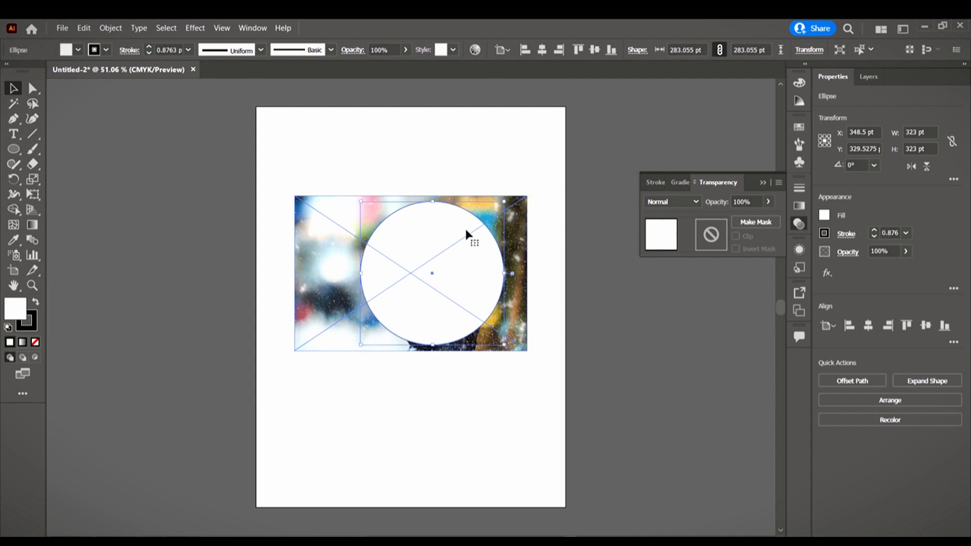
pyautogui.moveTo(466, 232); pyautogui.dragTo(471, 240)
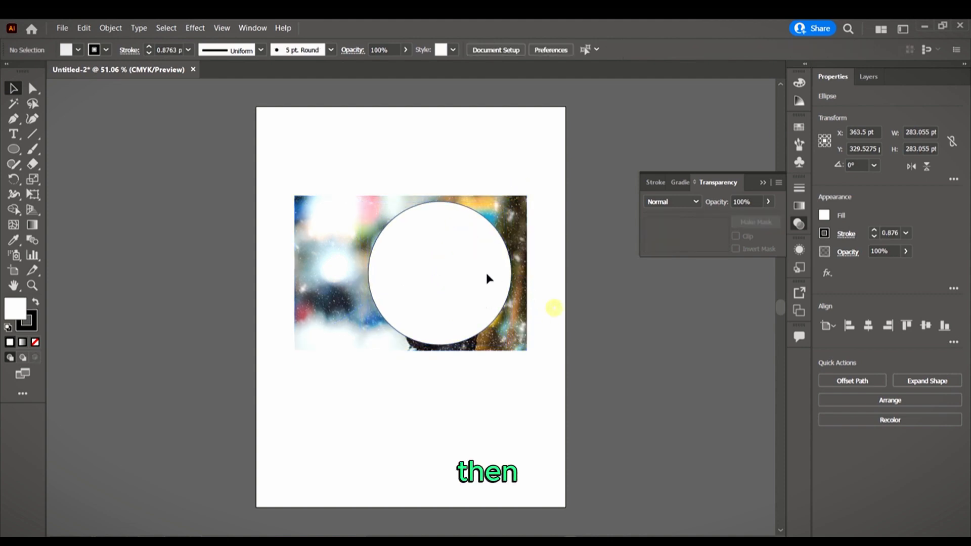
# Step: Make a clipping mask from the circle and the photo, and move the clipped group slightly down and left
pyautogui.keyDown('shift'); pyautogui.click(521, 304); pyautogui.keyUp('shift')
pyautogui.rightClick(481, 294)
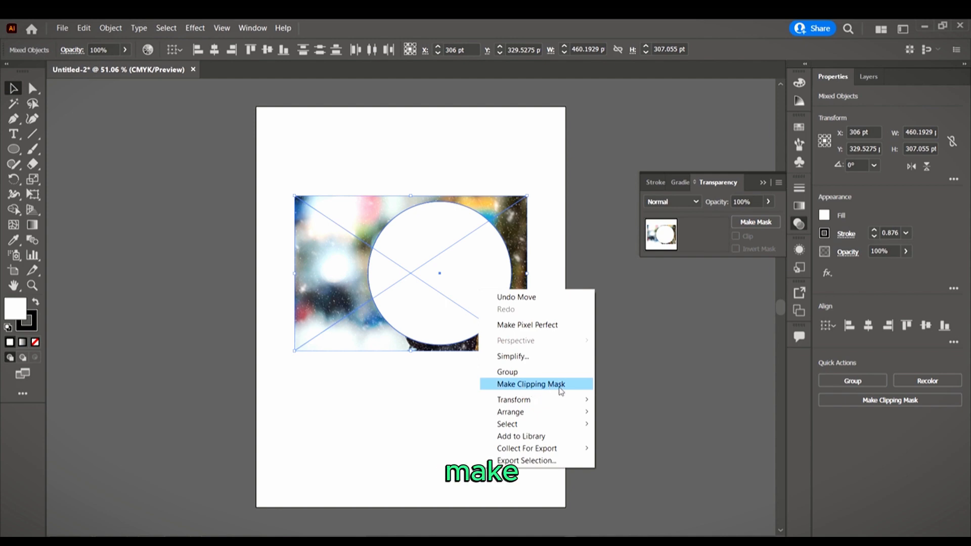
pyautogui.click(539, 385)
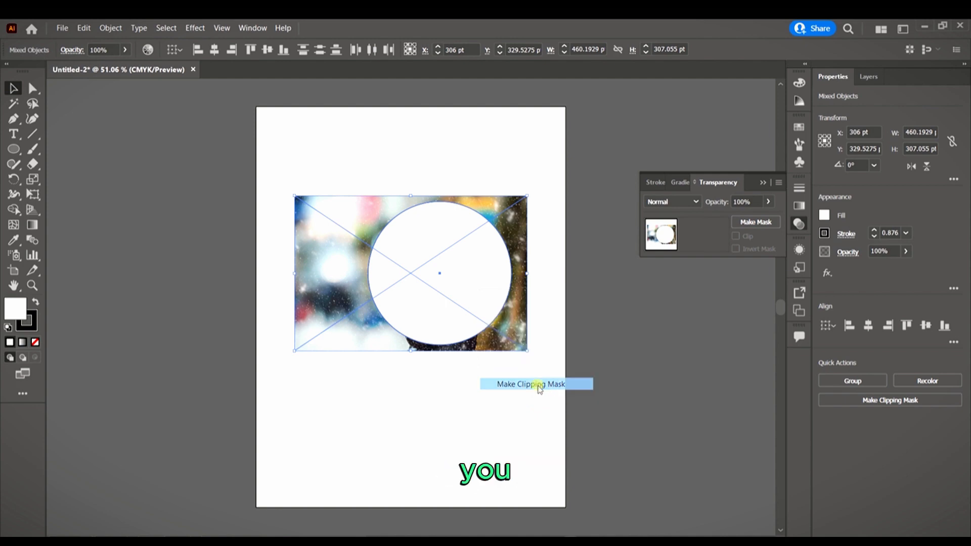
pyautogui.click(612, 382)
pyautogui.moveTo(471, 273); pyautogui.dragTo(461, 294)
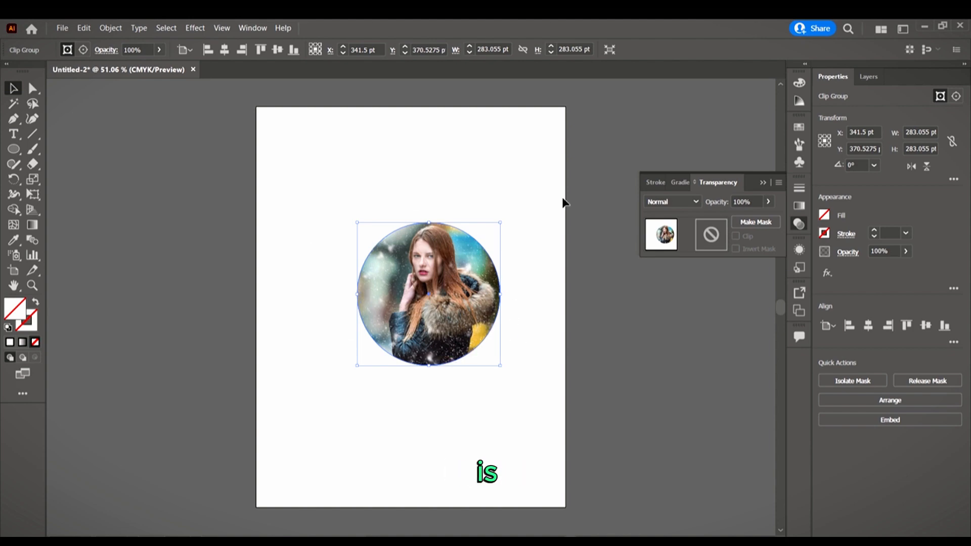
# Step: Isolate the clip group, shift the photo slightly to the right inside the circle, and leave isolation mode
pyautogui.doubleClick(468, 282)
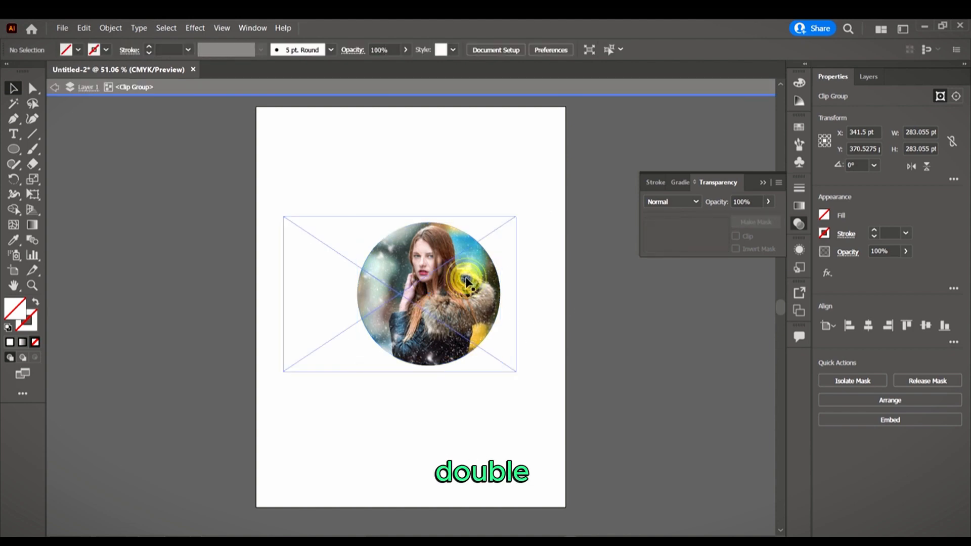
pyautogui.click(507, 303)
pyautogui.click(440, 289)
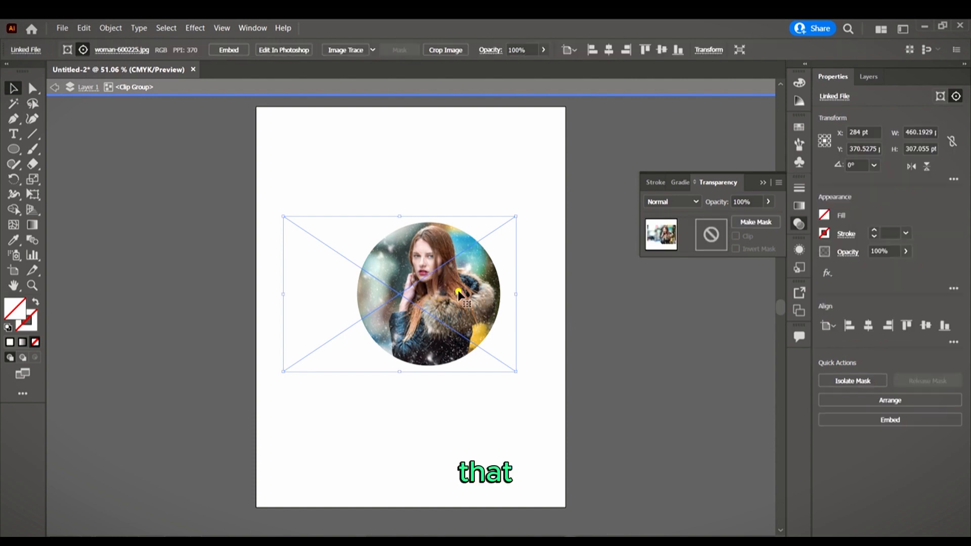
pyautogui.moveTo(457, 293)
pyautogui.mouseDown()
pyautogui.moveTo(488, 288)
pyautogui.moveTo(425, 305)
pyautogui.moveTo(451, 291)
pyautogui.mouseUp()
pyautogui.doubleClick(677, 319)
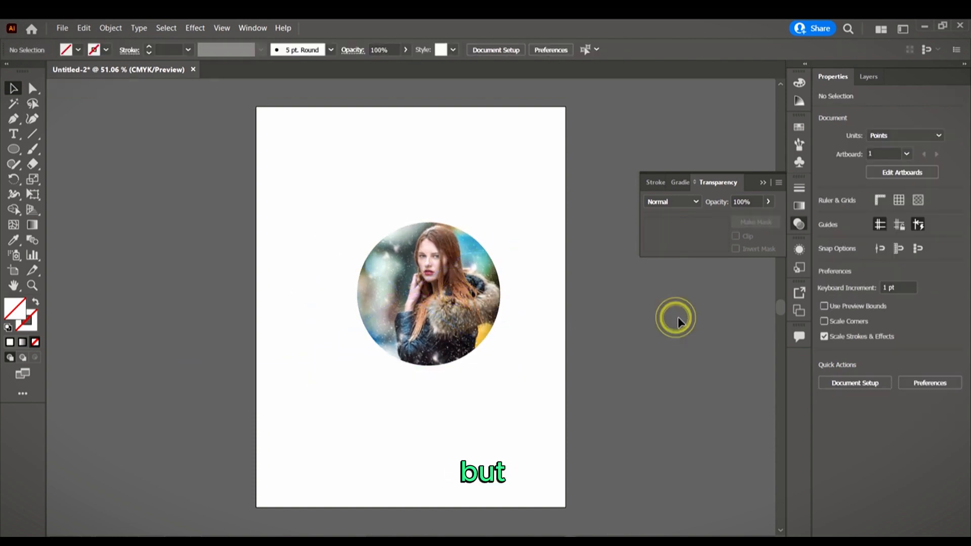
# Step: Move the whole clipped circle right on the artboard to about X 368.5 pt, Y 369.5 pt
pyautogui.click(461, 278)
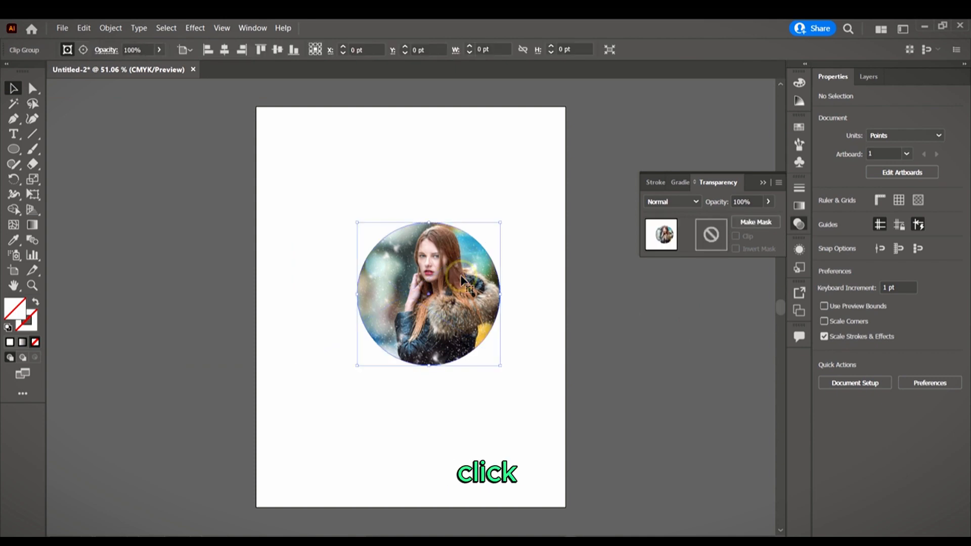
pyautogui.click(587, 321)
pyautogui.moveTo(467, 255); pyautogui.dragTo(530, 312)
pyautogui.moveTo(457, 308); pyautogui.dragTo(474, 292)
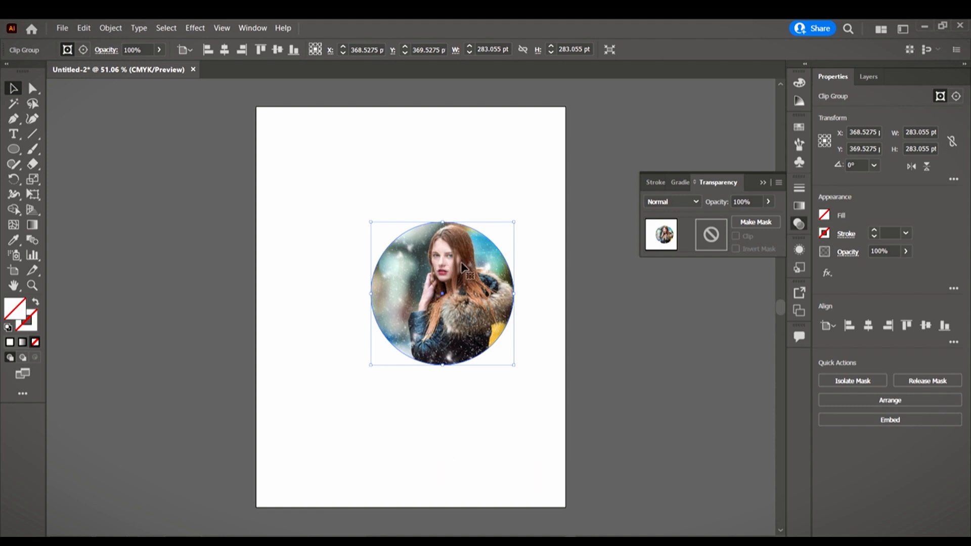
# Step: Edit the mask contents to shift the photo slightly up and left inside the circle, then enter and exit isolation mode
pyautogui.click(83, 50)
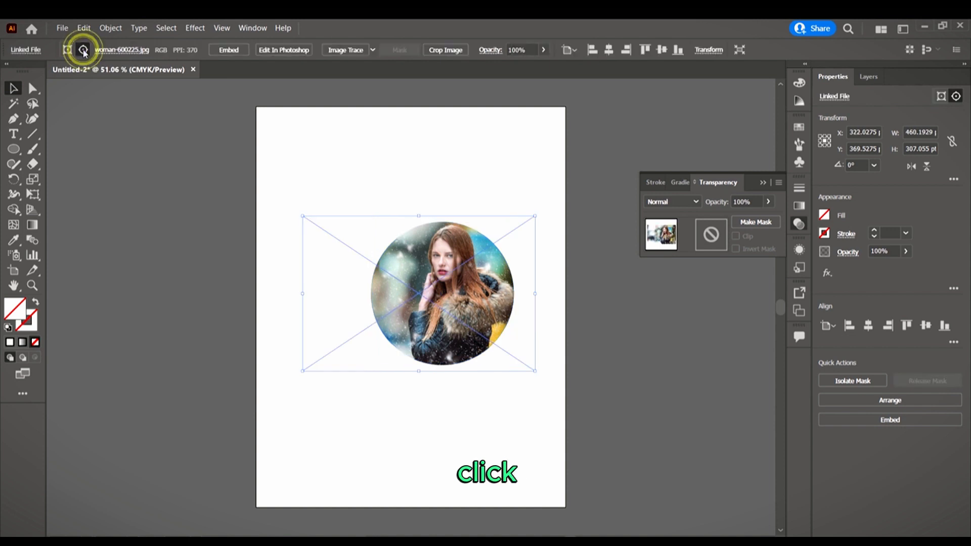
pyautogui.moveTo(467, 296); pyautogui.dragTo(462, 290)
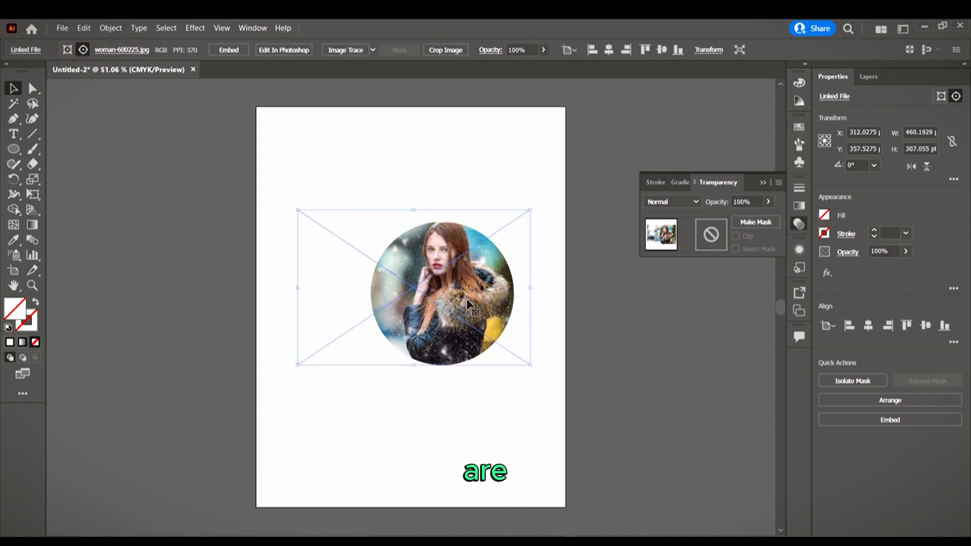
pyautogui.doubleClick(430, 310)
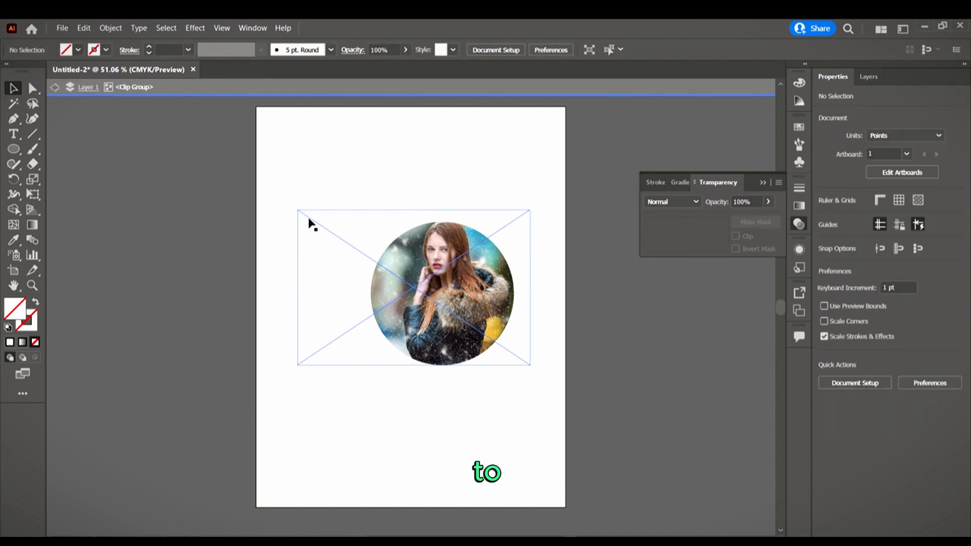
pyautogui.click(163, 176)
pyautogui.click(54, 87)
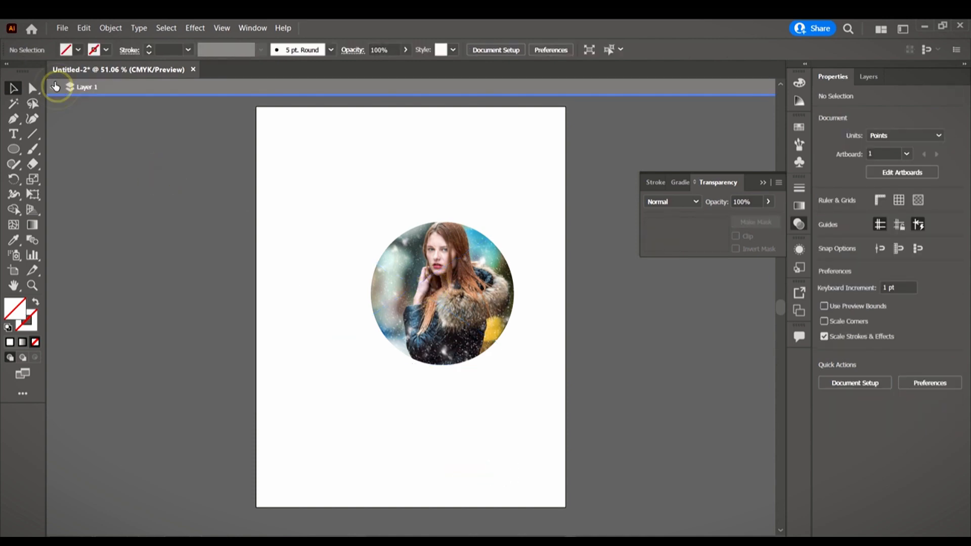
pyautogui.click(49, 87)
pyautogui.click(208, 249)
# Step: Move the clipped circle to the artboard's upper left, at about X 221.5 pt, Y 175.5 pt, and deselect it
pyautogui.moveTo(396, 304); pyautogui.dragTo(334, 197)
pyautogui.scroll(-1, 448, 256)
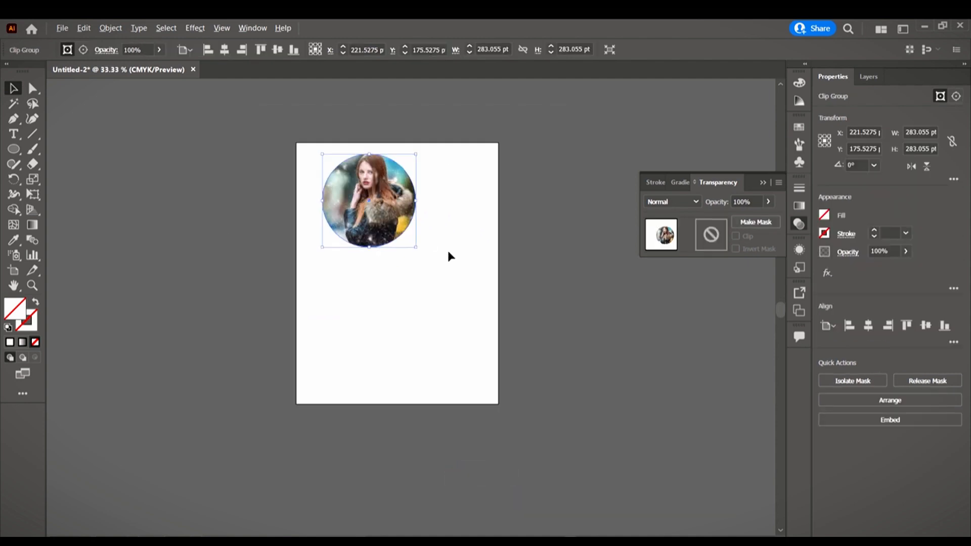
pyautogui.scroll(2, 488, 282)
pyautogui.scroll(-1, 442, 254)
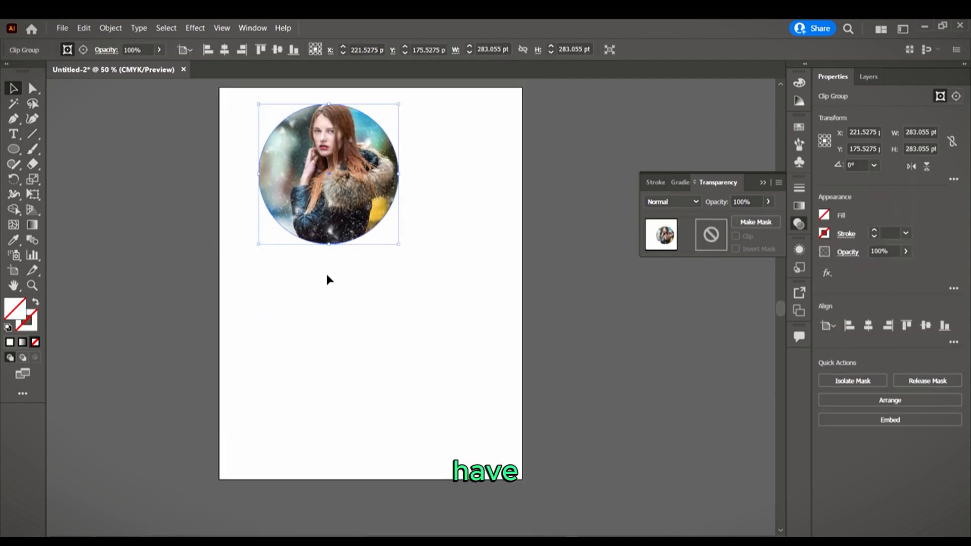
pyautogui.click(334, 293)
pyautogui.scroll(1, 367, 299)
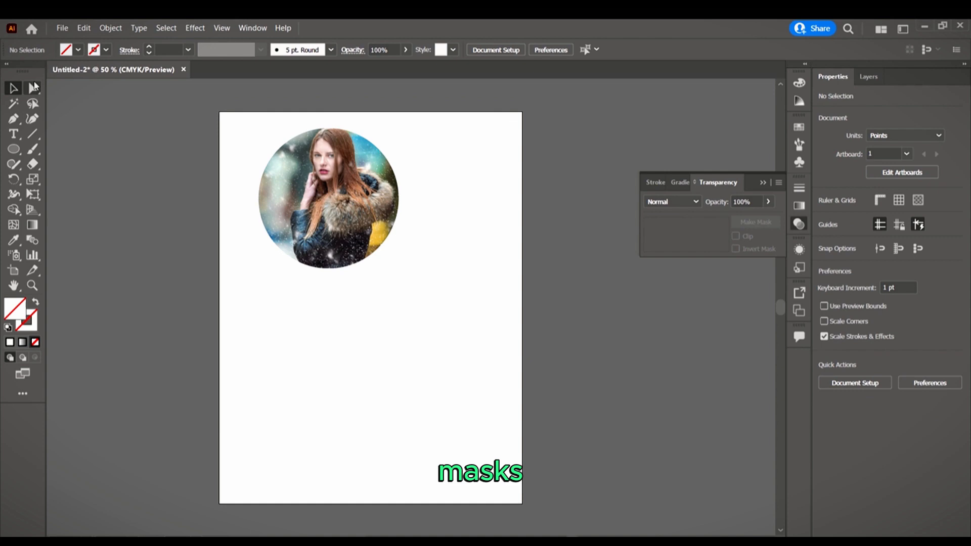
# Step: Place the woman-3083453 photo as a tall image overlapping the artboard's right edge, below and right of the clipped circle
pyautogui.click(63, 27)
pyautogui.click(107, 227)
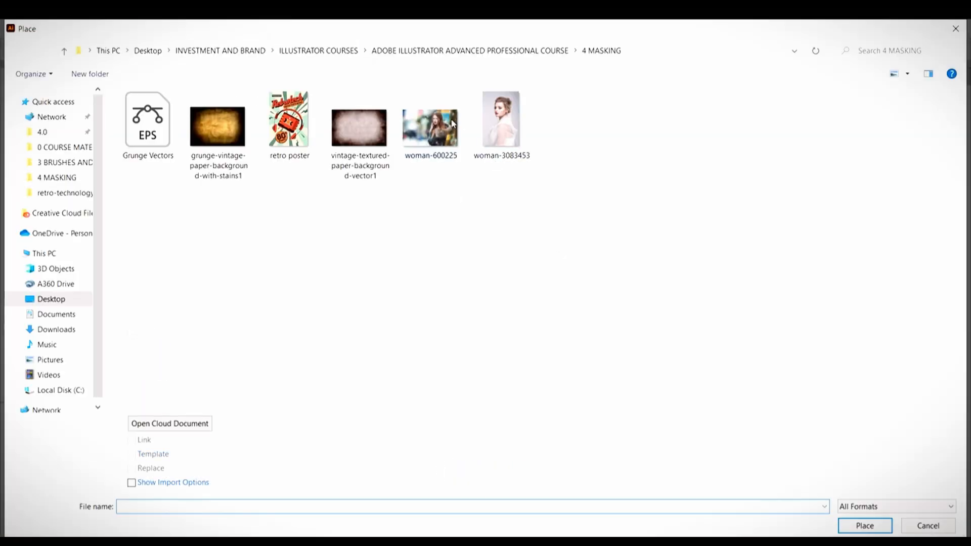
pyautogui.click(865, 526)
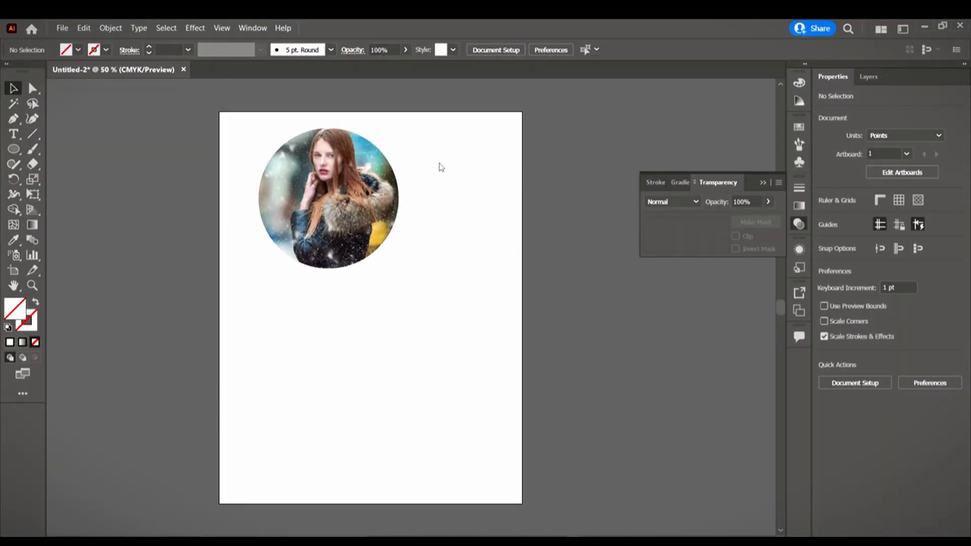
pyautogui.moveTo(481, 213); pyautogui.dragTo(620, 420)
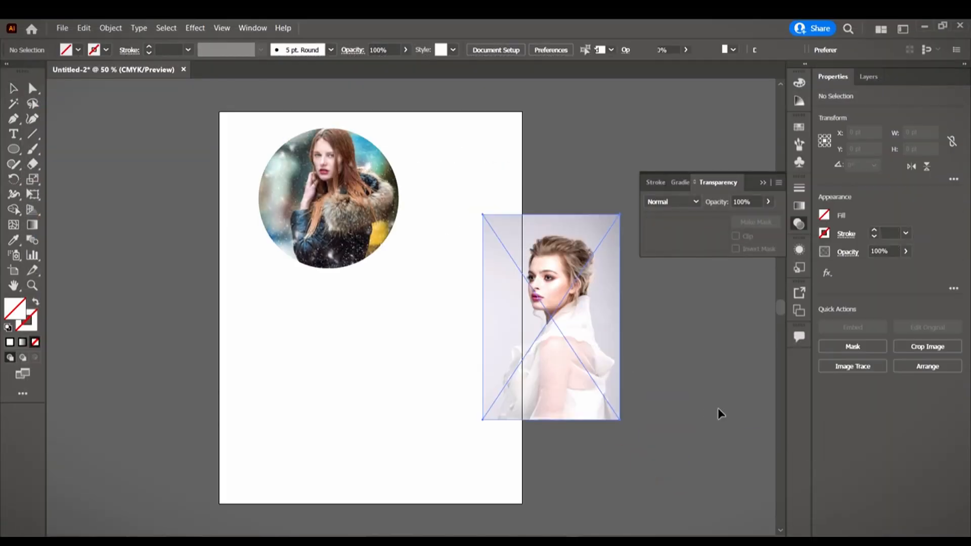
# Step: Move the clipped circle off the artboard's left side, place the woman-3083453 photo on the artboard, and enlarge it to about 334 × 501 pt
pyautogui.moveTo(358, 210); pyautogui.dragTo(162, 150)
pyautogui.moveTo(601, 298); pyautogui.dragTo(390, 246)
pyautogui.moveTo(407, 364); pyautogui.dragTo(438, 408)
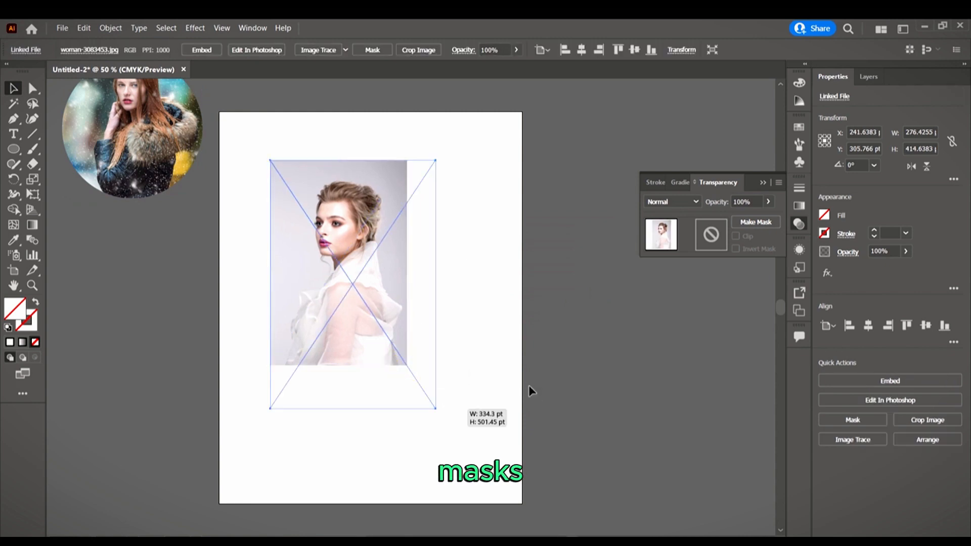
pyautogui.click(529, 387)
pyautogui.scroll(2, 75, 188)
# Step: Draw a circle to the right of the photo, overlapping the artboard's upper-right edge, and reduce it to about 197 pt in diameter
pyautogui.click(13, 149)
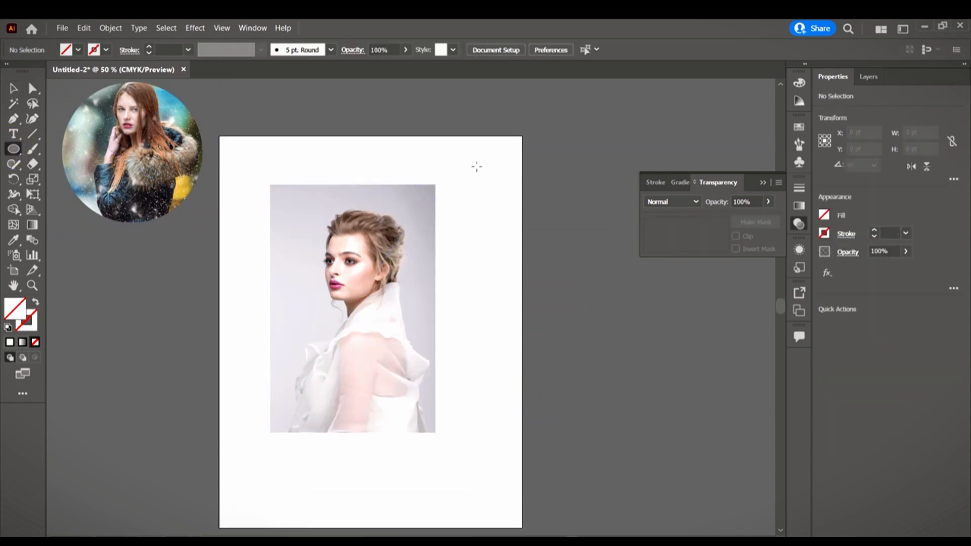
pyautogui.moveTo(476, 163); pyautogui.dragTo(629, 316)
pyautogui.click(13, 88)
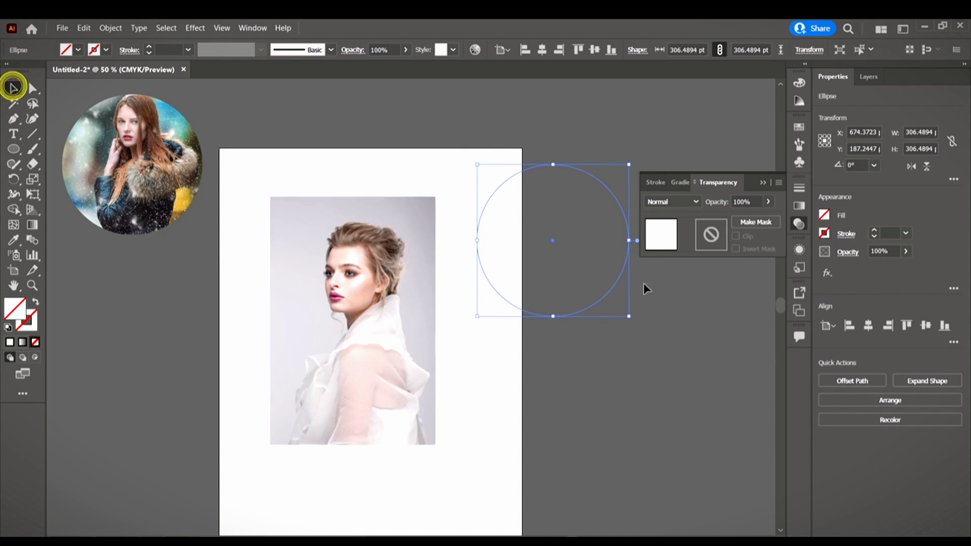
pyautogui.moveTo(610, 194); pyautogui.dragTo(578, 189)
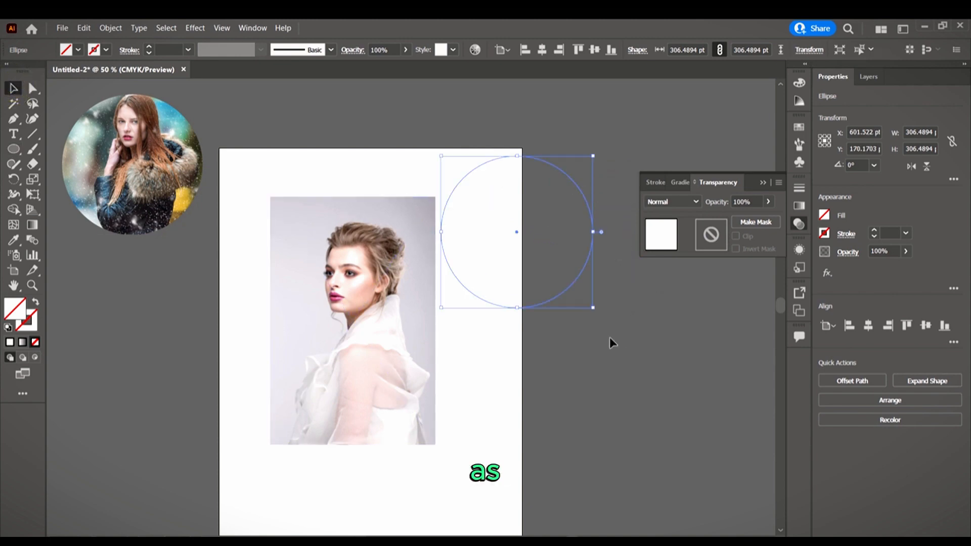
pyautogui.moveTo(593, 308); pyautogui.dragTo(559, 256)
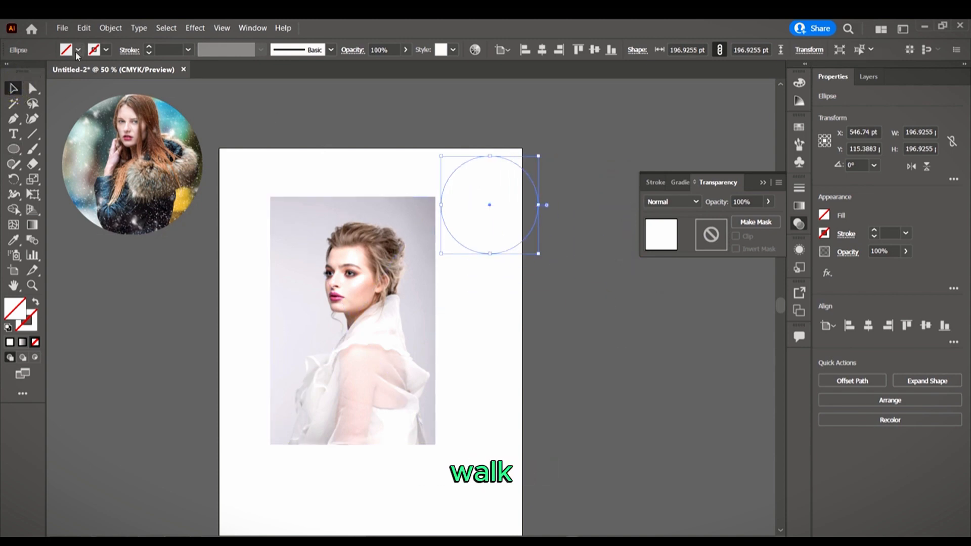
# Step: Fill the circle black and duplicate it into a cluster of four, with one copy reduced to about 121 pt
pyautogui.click(78, 49)
pyautogui.click(48, 74)
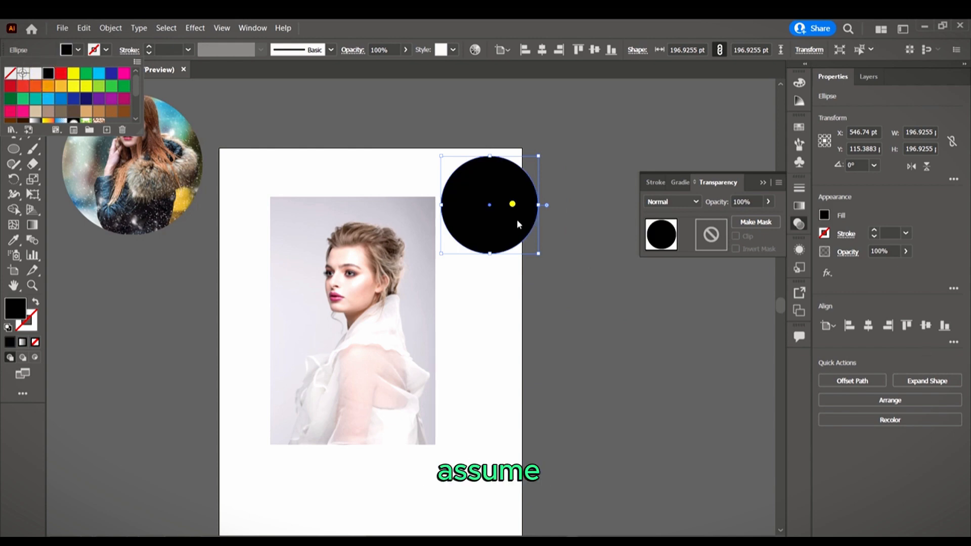
pyautogui.click(513, 203)
pyautogui.moveTo(527, 222); pyautogui.dragTo(592, 390)
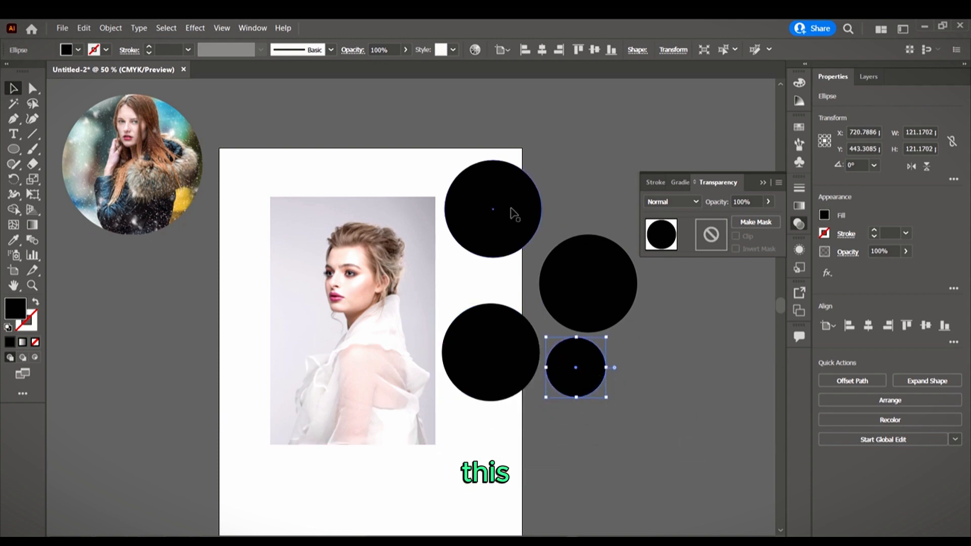
# Step: Enlarge the topmost circle to about 231 pt and duplicate the 121 pt circle at the lower end of the cluster
pyautogui.click(511, 208)
pyautogui.moveTo(511, 208); pyautogui.dragTo(514, 260)
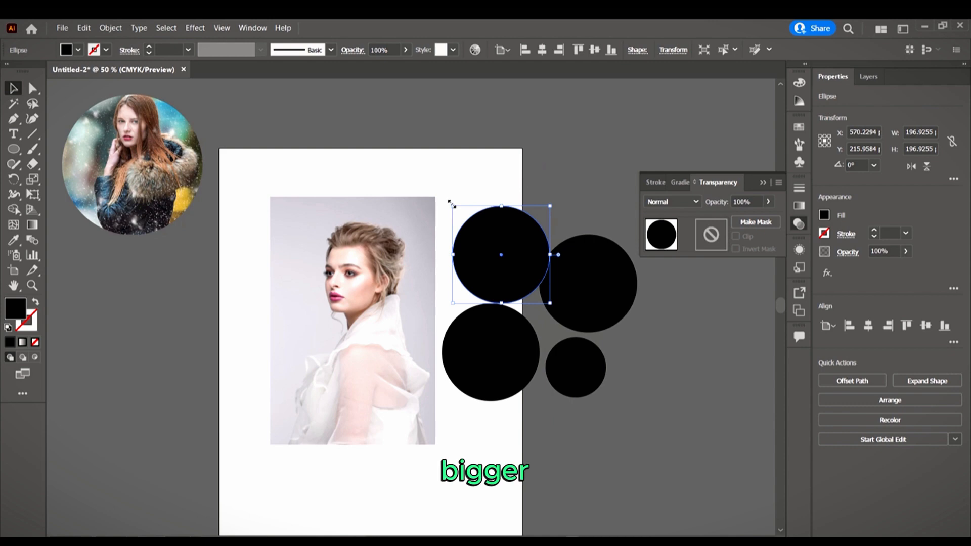
pyautogui.moveTo(452, 205); pyautogui.dragTo(445, 199)
pyautogui.moveTo(514, 275); pyautogui.dragTo(516, 263)
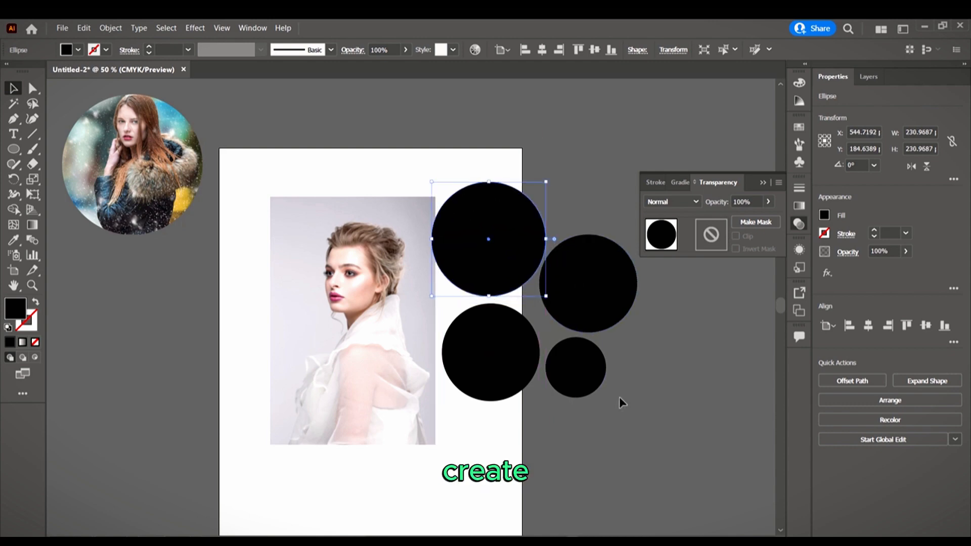
pyautogui.moveTo(594, 380); pyautogui.dragTo(553, 436)
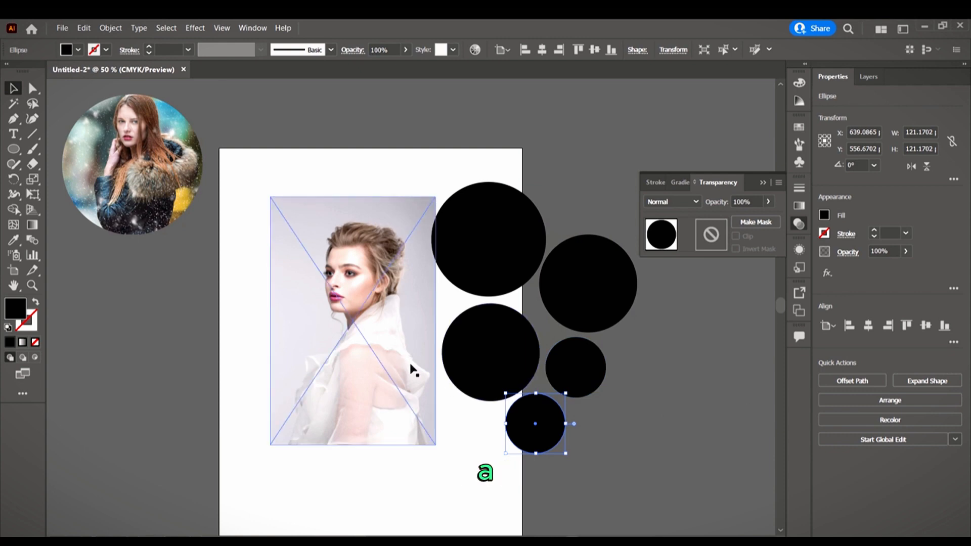
# Step: Move all five circles over the photo and scale them together to about 300 × 397 pt so they fit inside it
pyautogui.moveTo(494, 196); pyautogui.dragTo(494, 197)
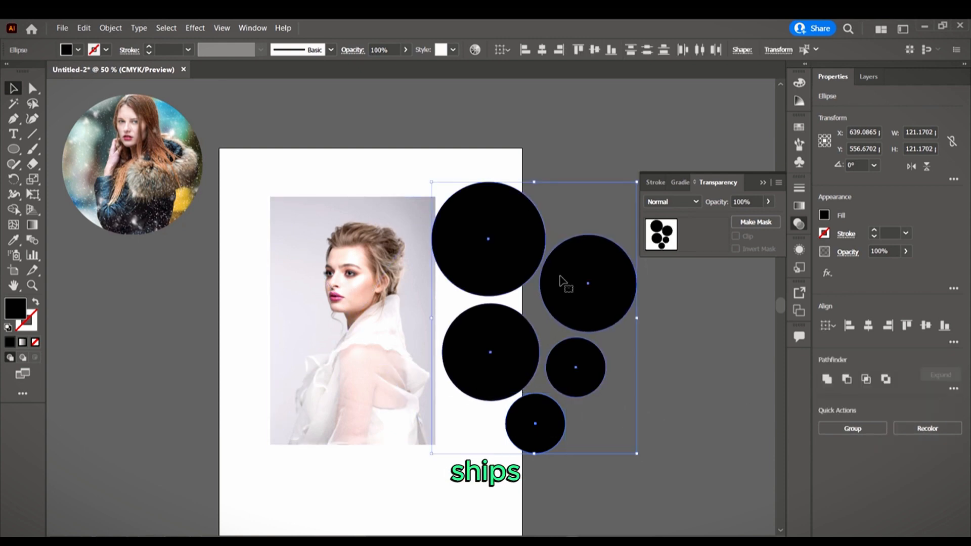
pyautogui.moveTo(564, 299); pyautogui.dragTo(376, 278)
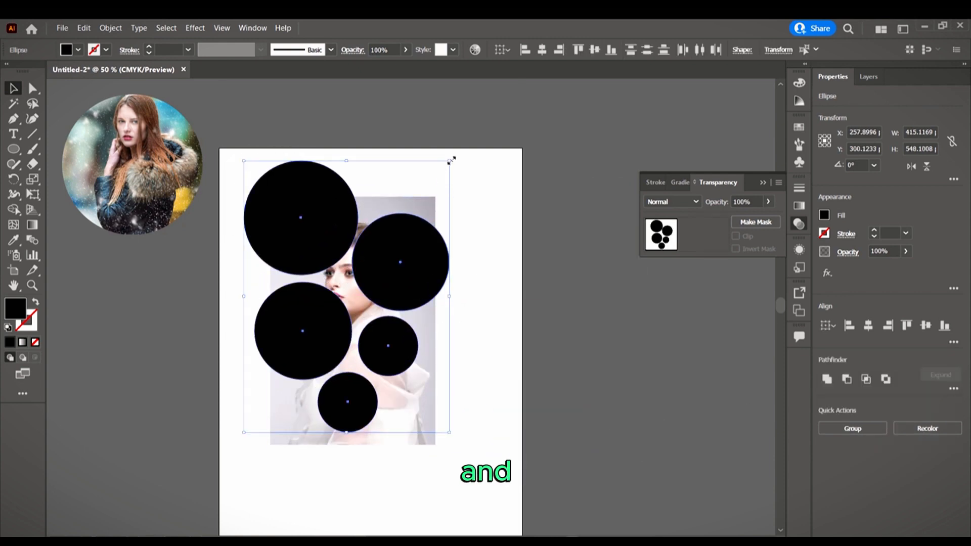
pyautogui.moveTo(451, 161); pyautogui.dragTo(413, 207)
pyautogui.moveTo(375, 278); pyautogui.dragTo(403, 261)
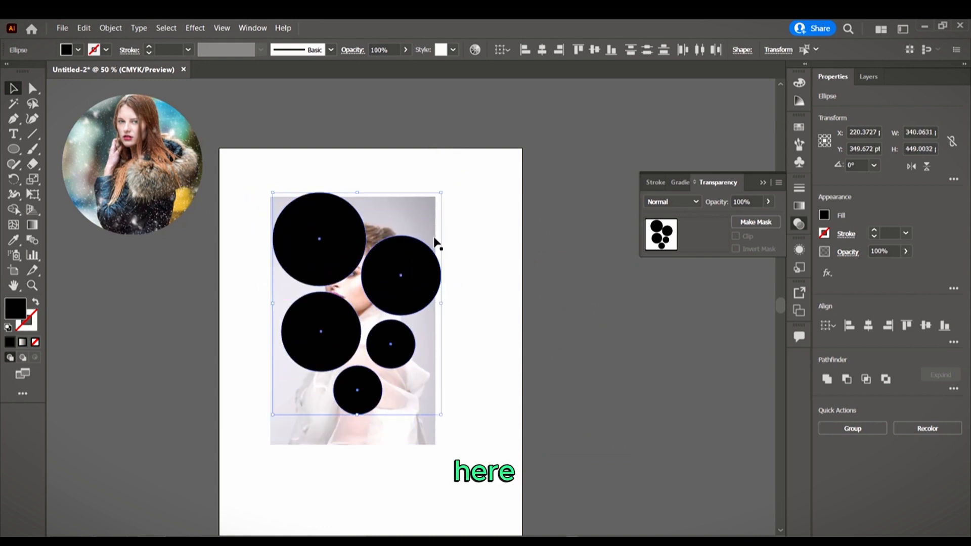
pyautogui.moveTo(440, 191); pyautogui.dragTo(424, 214)
pyautogui.moveTo(387, 278); pyautogui.dragTo(429, 317)
# Step: Try to clip the photo with the five separate circles using a clipping mask, and undo the mask
pyautogui.keyDown('shift'); pyautogui.click(303, 198); pyautogui.keyUp('shift')
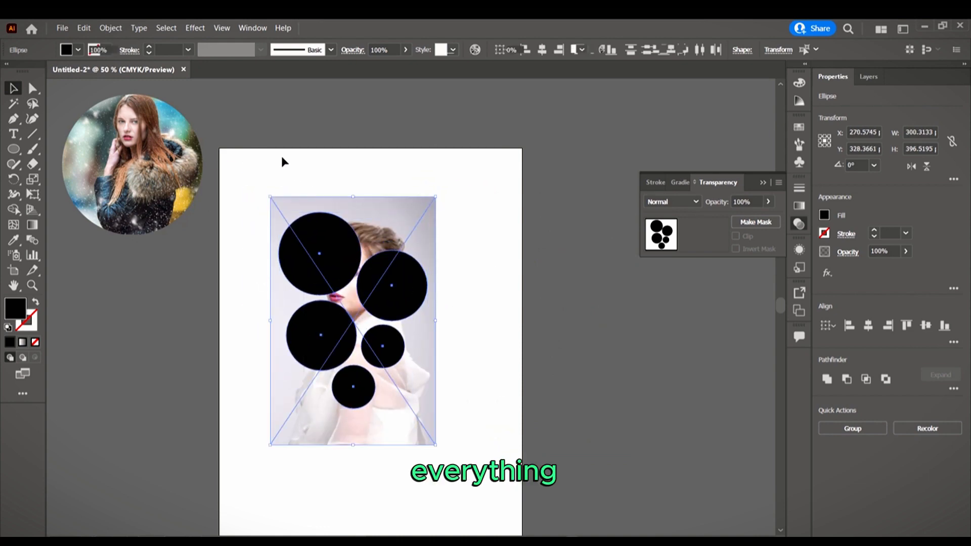
pyautogui.rightClick(405, 307)
pyautogui.click(462, 425)
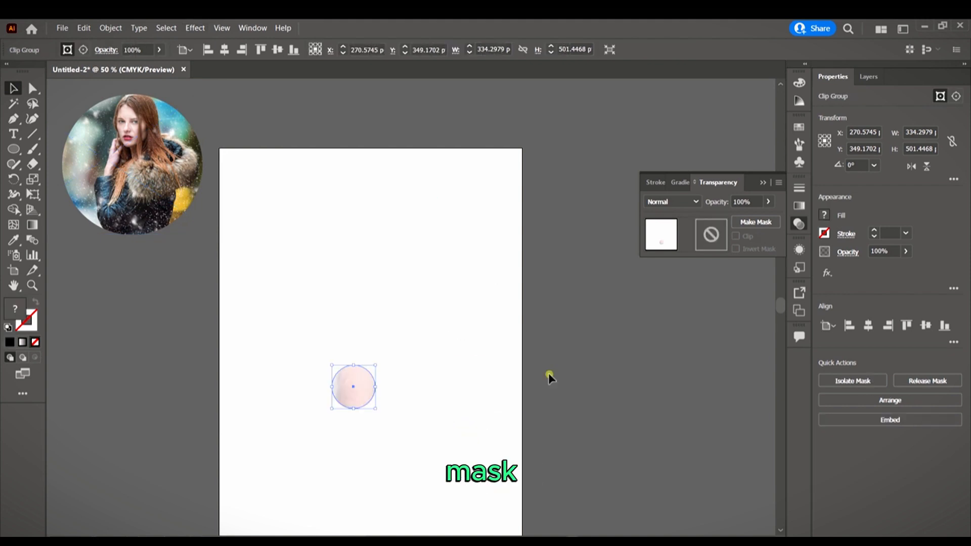
pyautogui.click(550, 377)
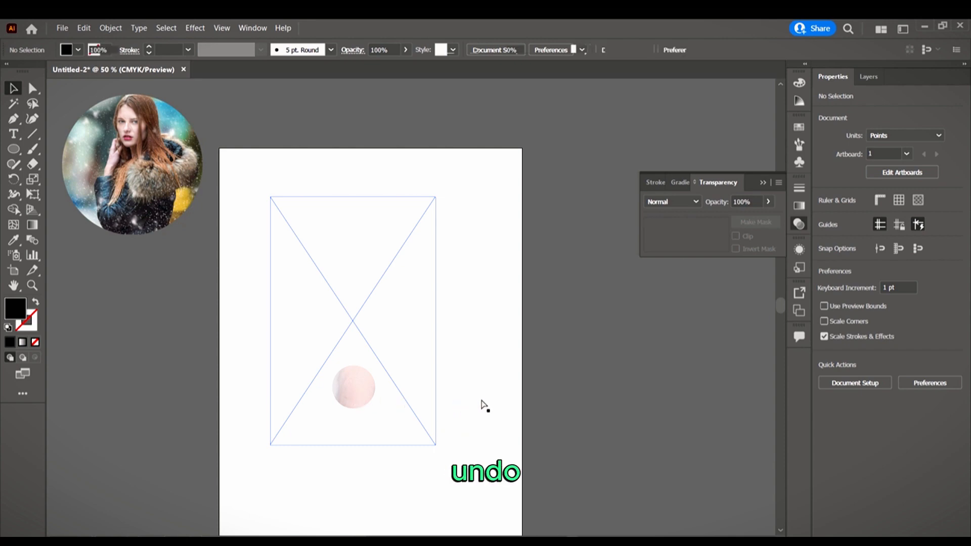
pyautogui.hotkey('ctrl', 'z')
pyautogui.scroll(-1, 519, 337)
pyautogui.click(513, 329)
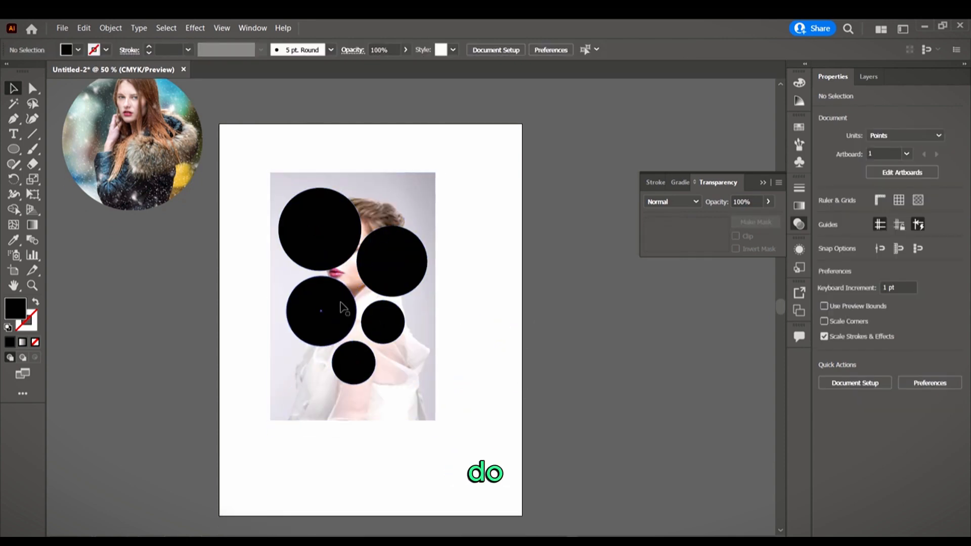
# Step: Combine the five black circles over the photo into one compound path
pyautogui.click(340, 302)
pyautogui.keyDown('shift'); pyautogui.click(342, 239); pyautogui.keyUp('shift')
pyautogui.keyDown('shift'); pyautogui.click(391, 279); pyautogui.keyUp('shift')
pyautogui.keyDown('shift'); pyautogui.click(389, 333); pyautogui.keyUp('shift')
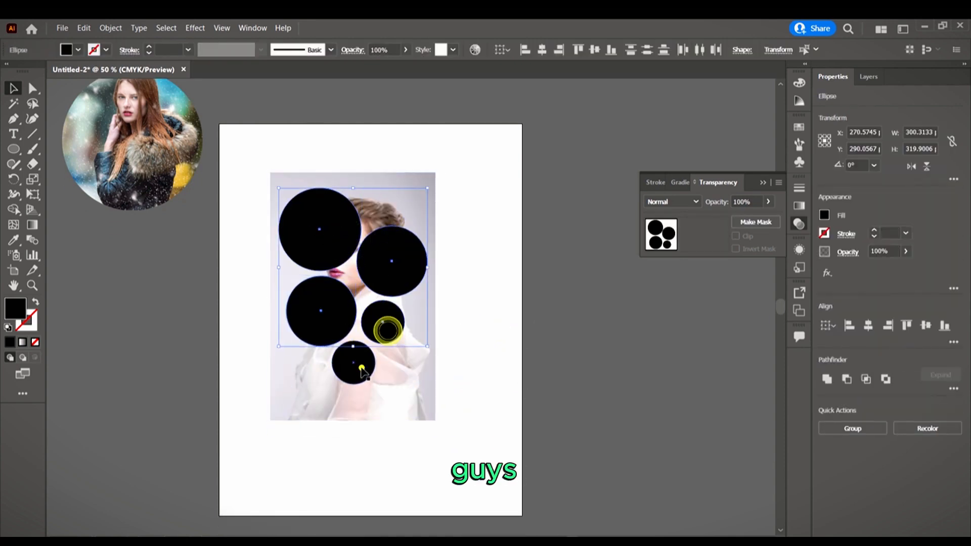
pyautogui.keyDown('shift'); pyautogui.click(356, 366); pyautogui.keyUp('shift')
pyautogui.click(110, 29)
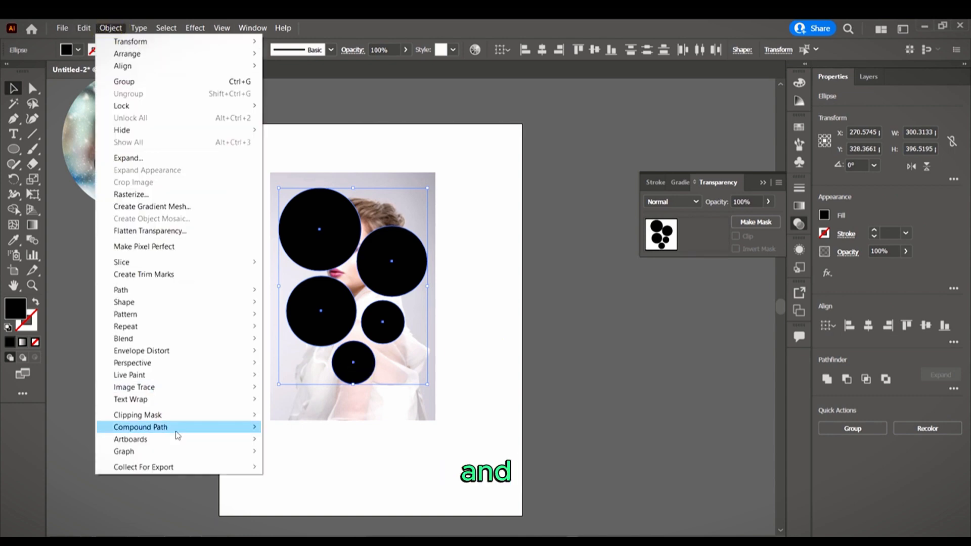
pyautogui.moveTo(175, 430)
pyautogui.click(304, 428)
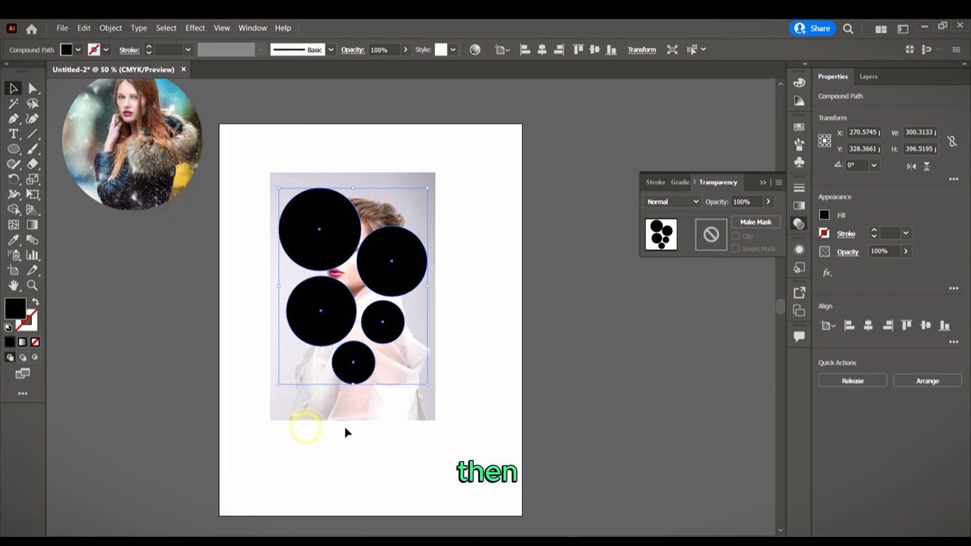
pyautogui.click(521, 375)
# Step: Clip the photo with the compound path of circles using a clipping mask
pyautogui.click(360, 252)
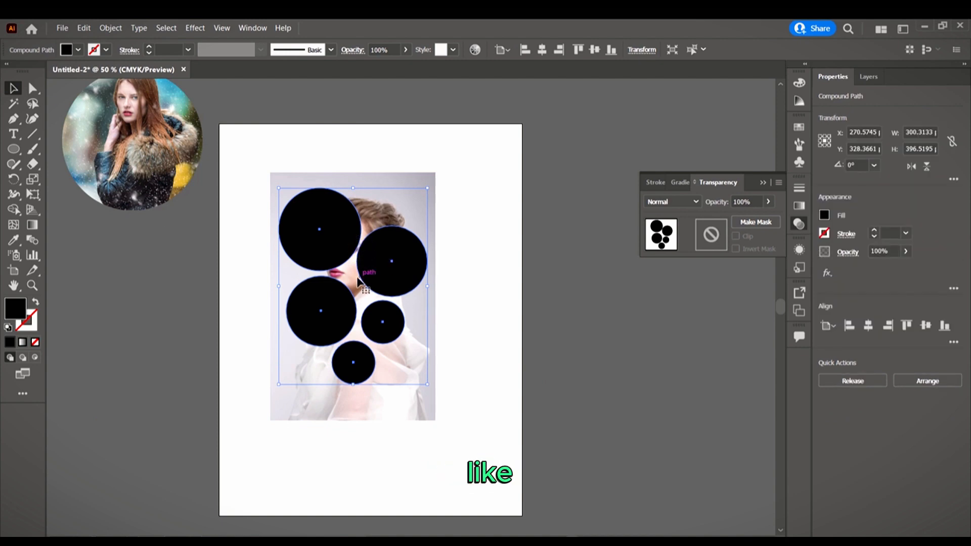
pyautogui.scroll(1, 490, 416)
pyautogui.keyDown('shift'); pyautogui.click(425, 430); pyautogui.keyUp('shift')
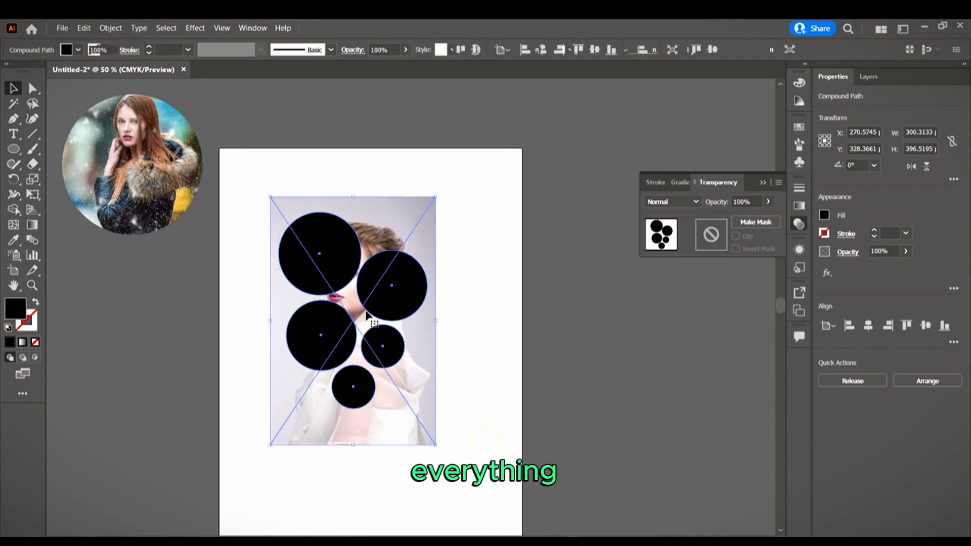
pyautogui.rightClick(334, 259)
pyautogui.click(417, 349)
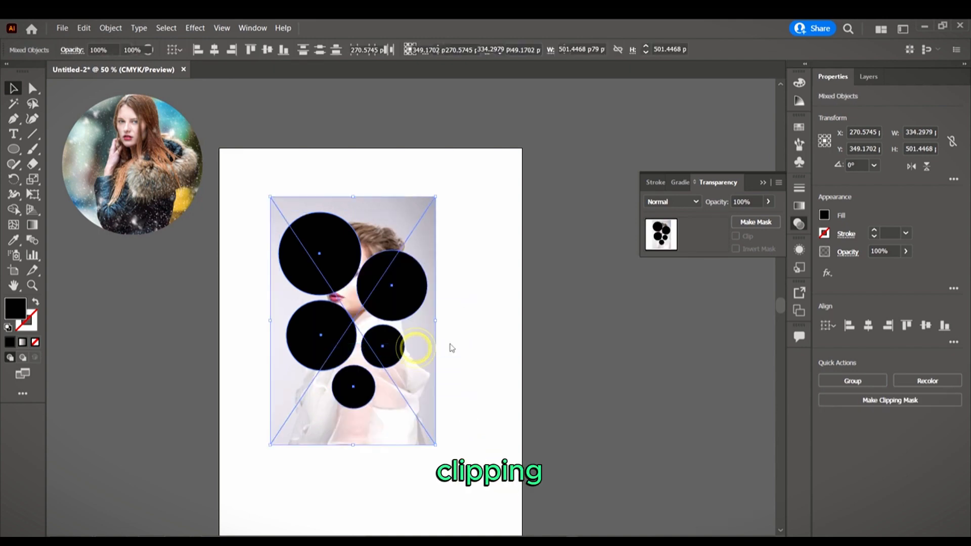
pyautogui.click(517, 361)
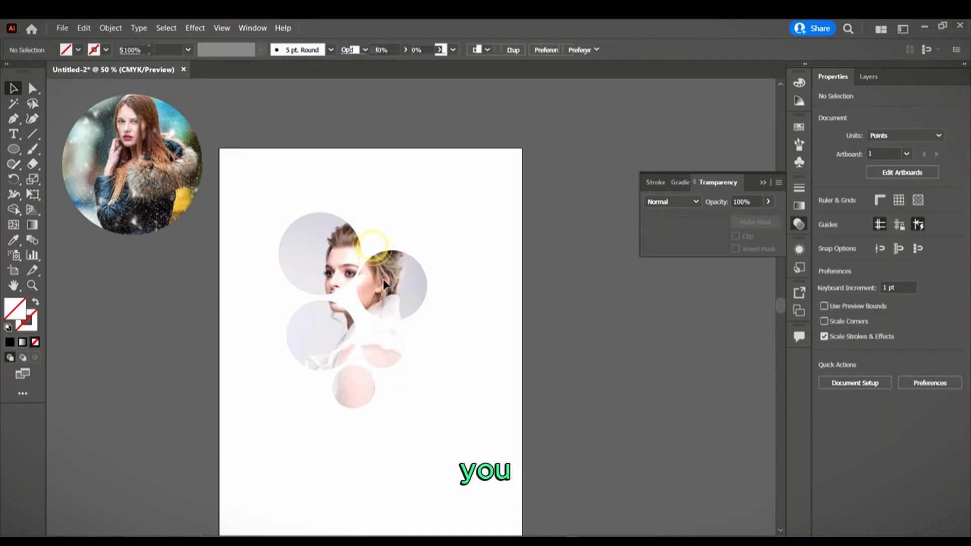
# Step: Enlarge the clipped circle group to about 401 × 530 pt and position it at about X 298.7 pt, Y 383.9 pt
pyautogui.click(382, 290)
pyautogui.moveTo(401, 296); pyautogui.dragTo(416, 296)
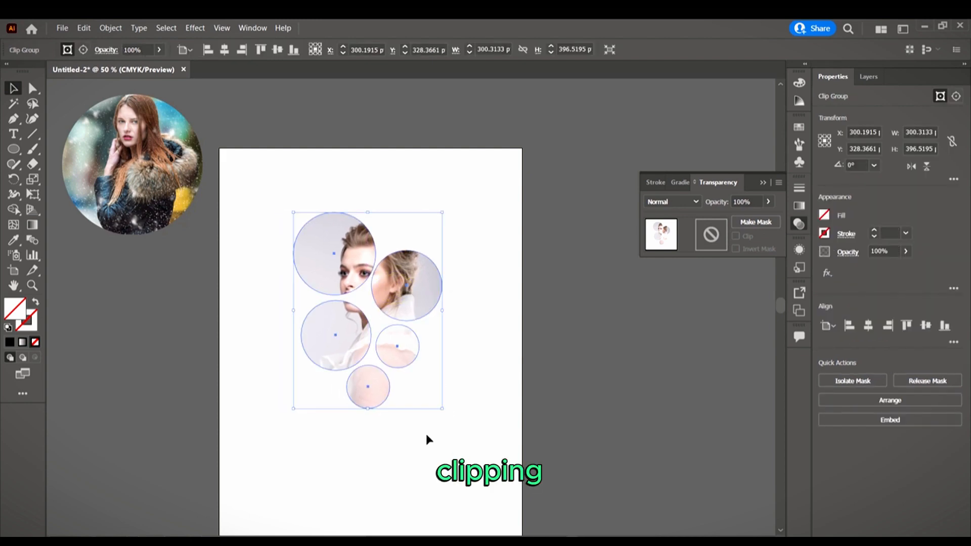
pyautogui.moveTo(481, 452); pyautogui.dragTo(494, 475)
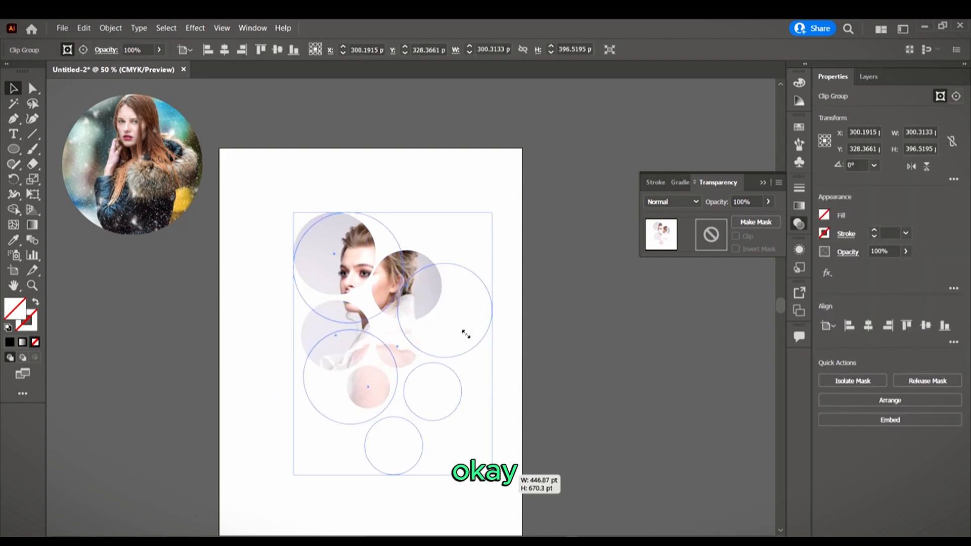
pyautogui.moveTo(424, 305); pyautogui.dragTo(397, 300)
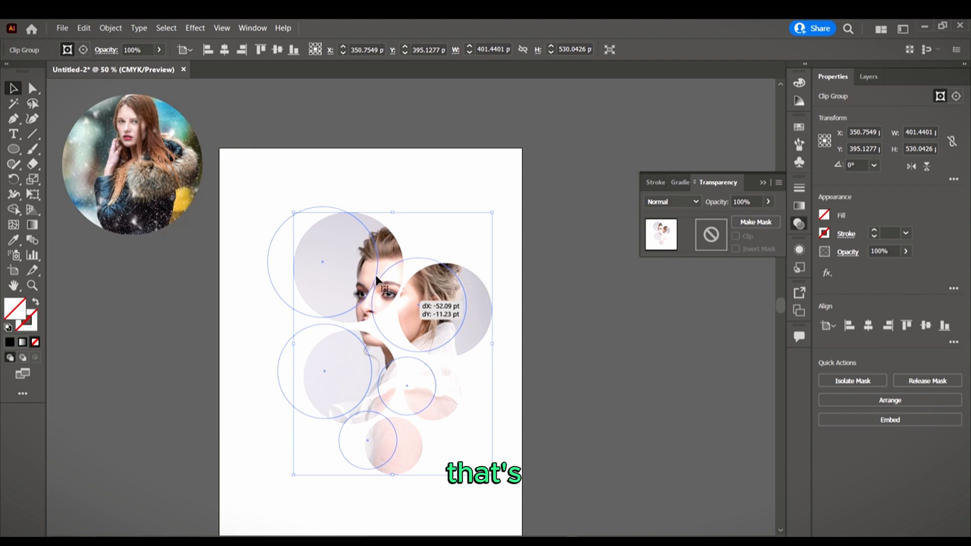
pyautogui.scroll(-3, 379, 260)
pyautogui.scroll(-1, 482, 272)
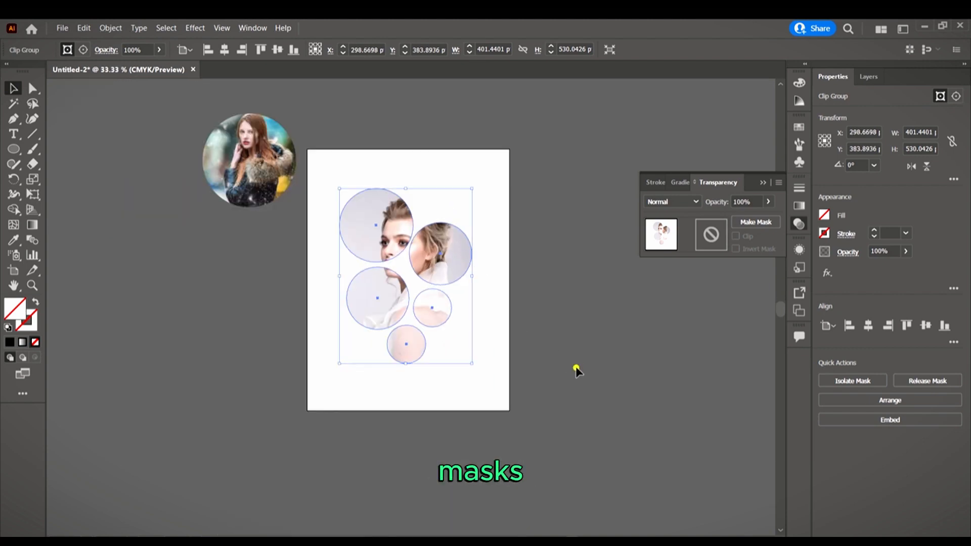
pyautogui.click(575, 364)
pyautogui.scroll(1, 462, 282)
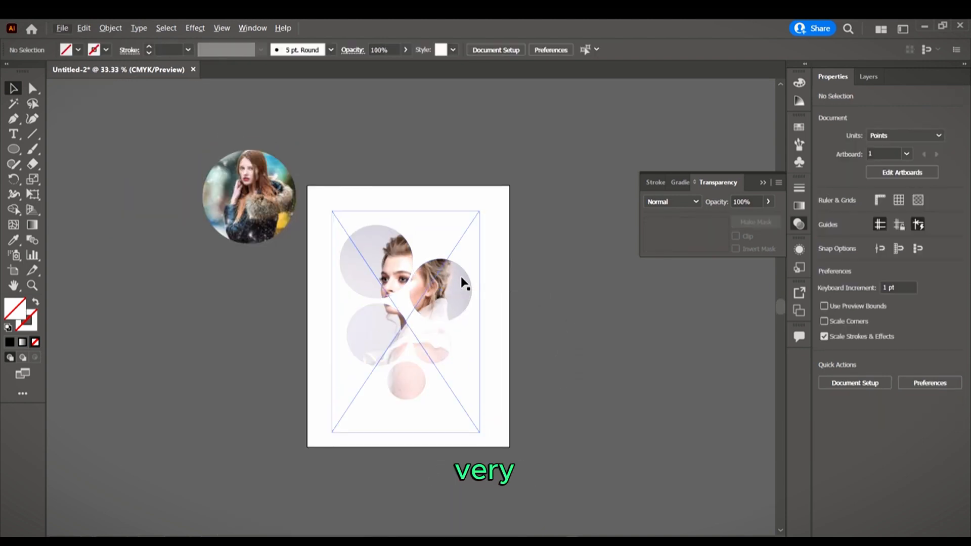
# Step: Duplicate the lowest circle inside the clip group's compound path, placing the copy to its lower left at about X 177 pt, Y 622 pt
pyautogui.click(462, 282)
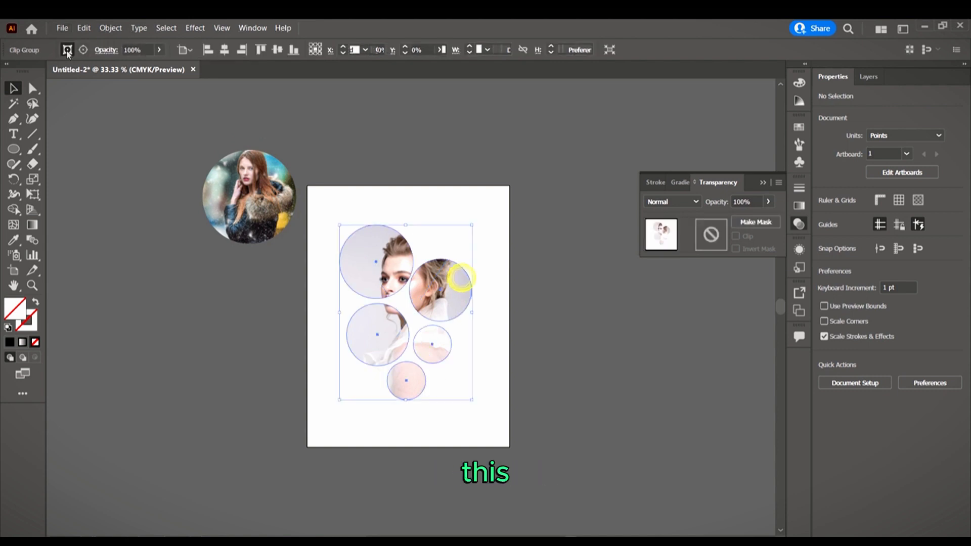
pyautogui.click(459, 254)
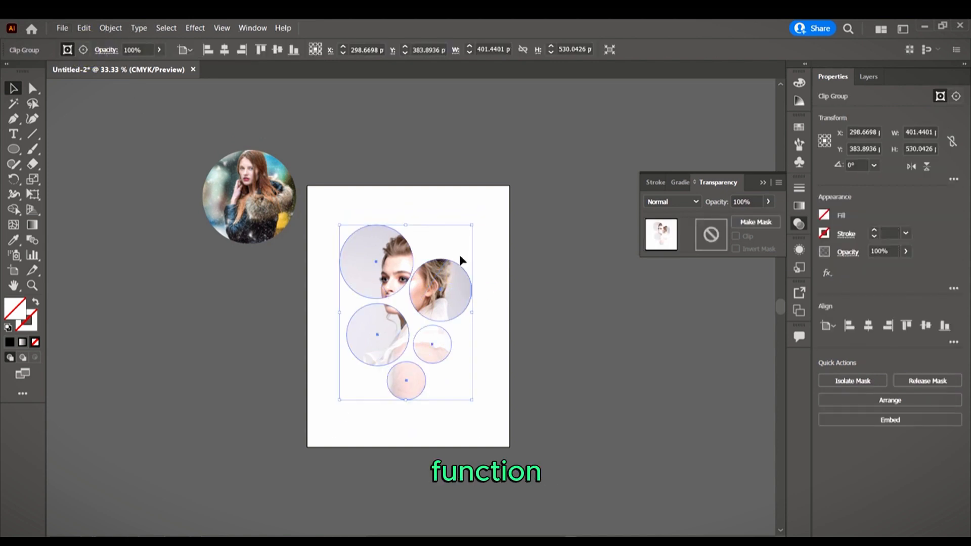
pyautogui.click(428, 373)
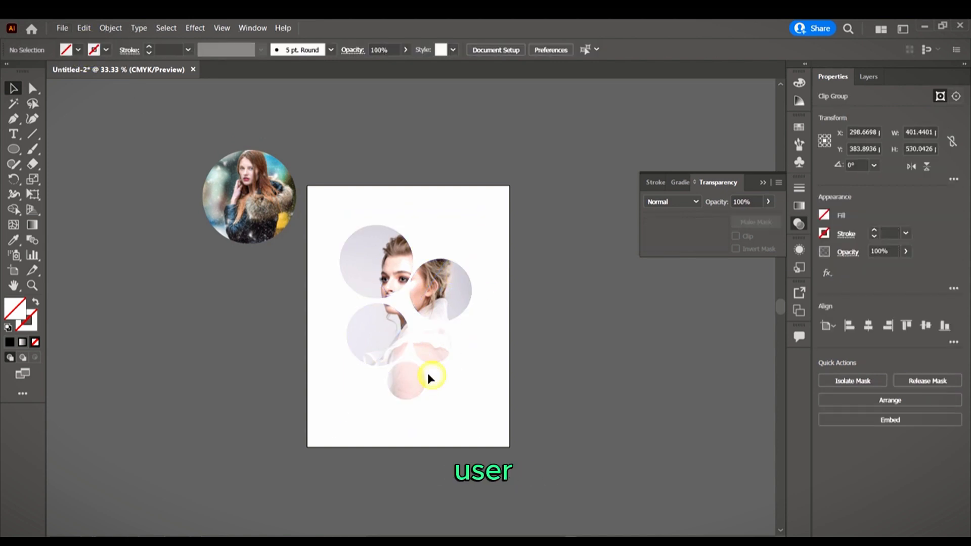
pyautogui.doubleClick(426, 379)
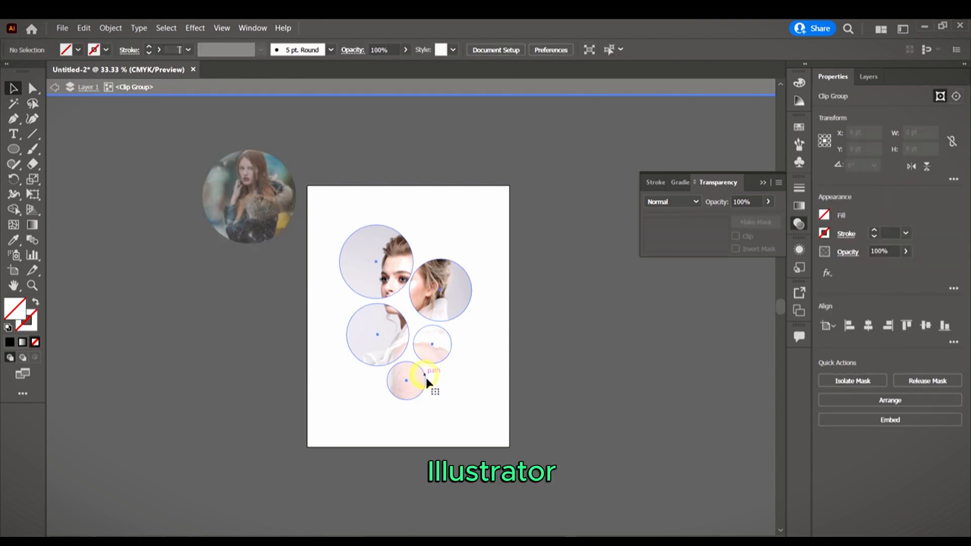
pyautogui.click(426, 378)
pyautogui.doubleClick(426, 379)
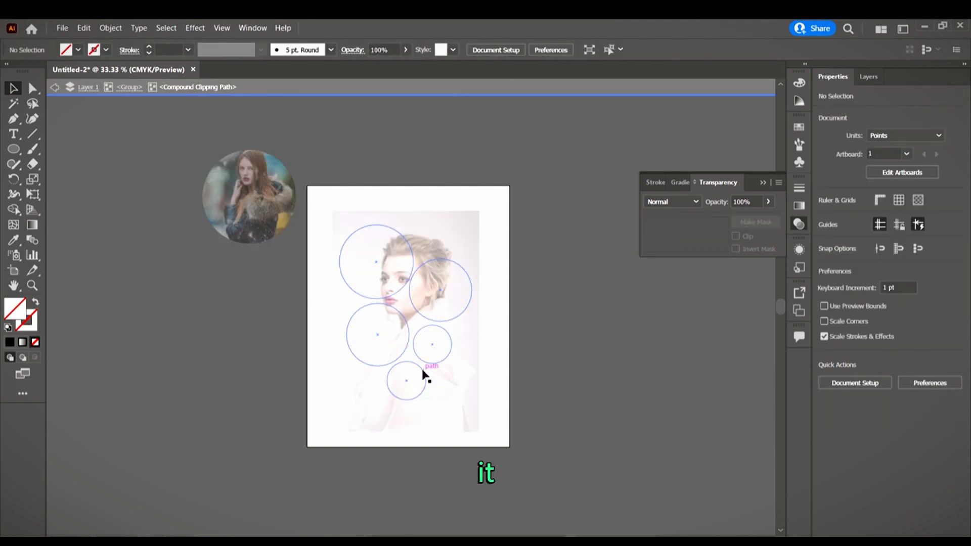
pyautogui.click(425, 382)
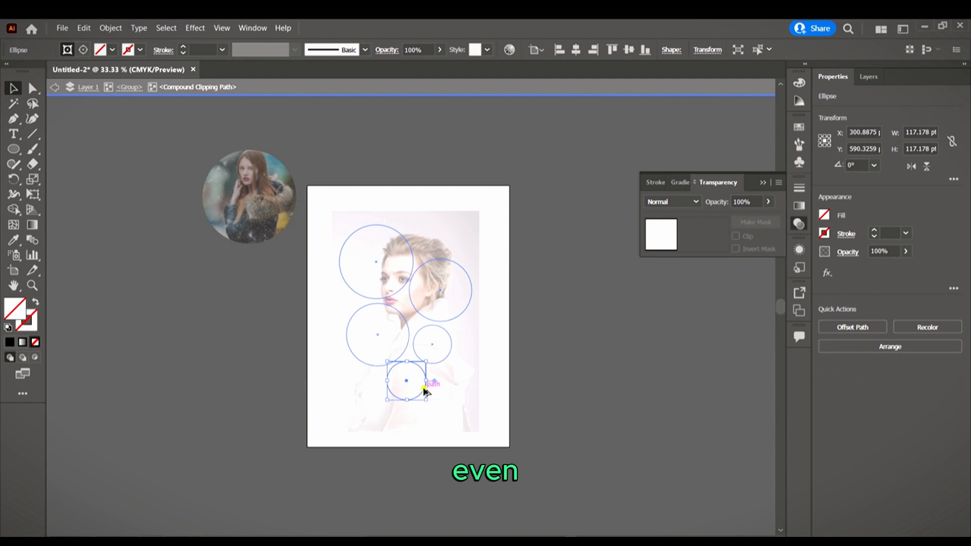
pyautogui.moveTo(424, 390); pyautogui.dragTo(383, 402)
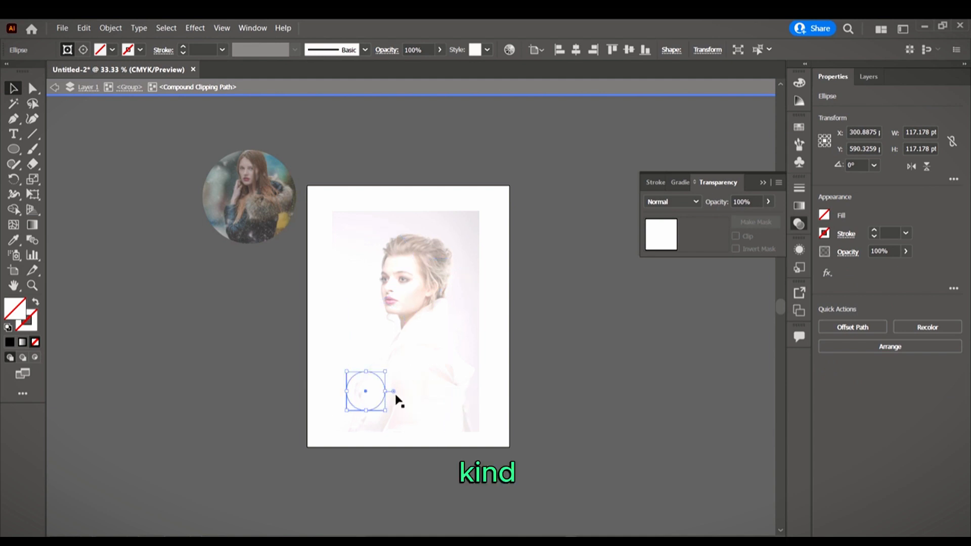
pyautogui.doubleClick(555, 403)
pyautogui.click(478, 379)
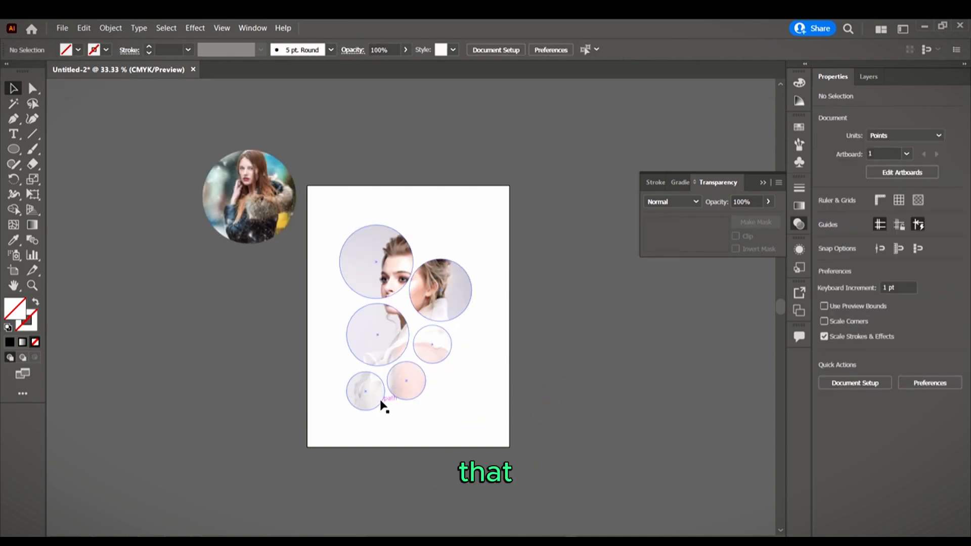
# Step: Add a smaller copy of the lower-left circle to the compound clipping path, about 69 pt wide at about X 380 pt, Y 153 pt
pyautogui.doubleClick(380, 401)
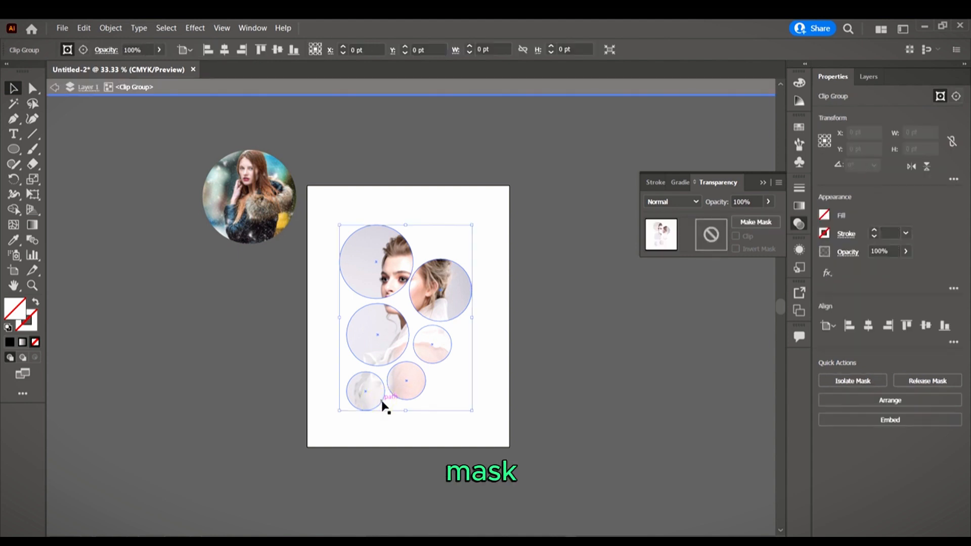
pyautogui.click(379, 402)
pyautogui.click(414, 395)
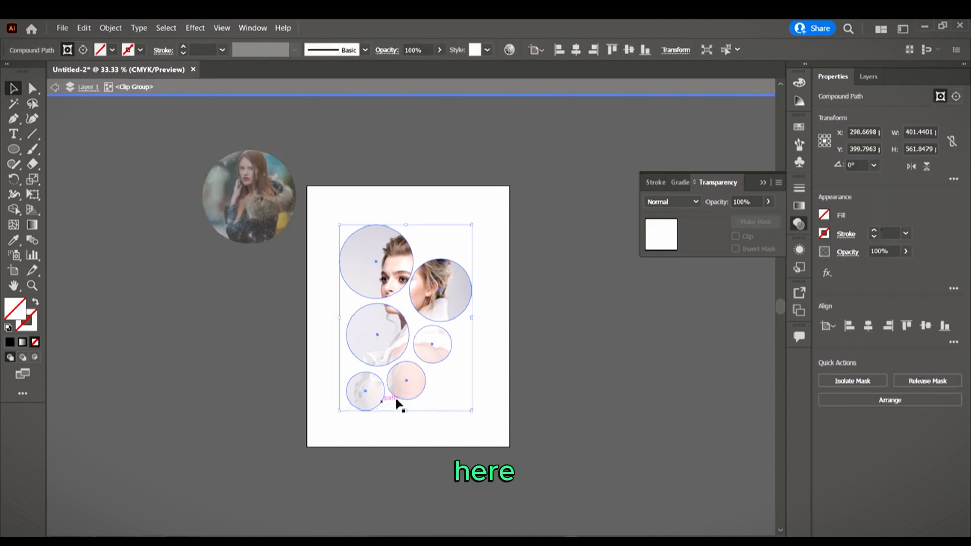
pyautogui.doubleClick(380, 397)
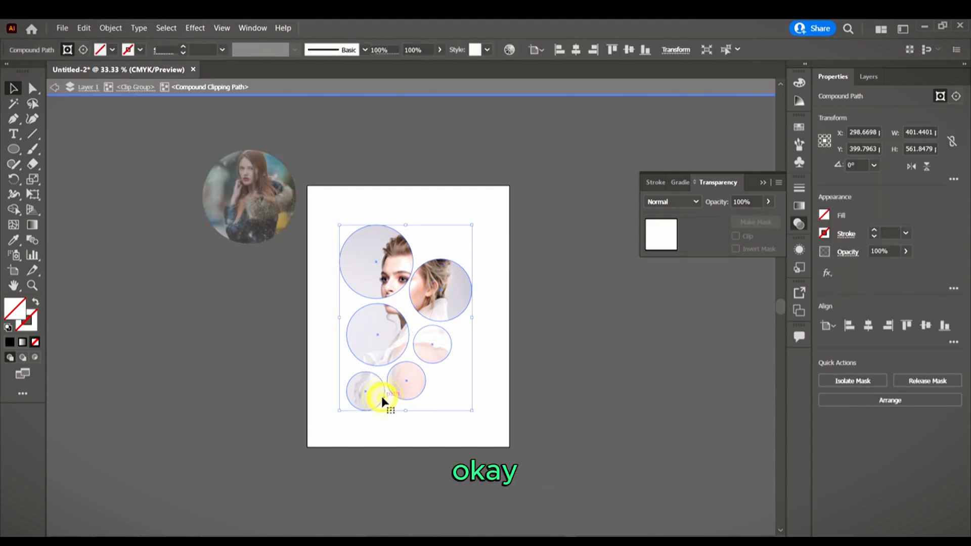
pyautogui.click(378, 404)
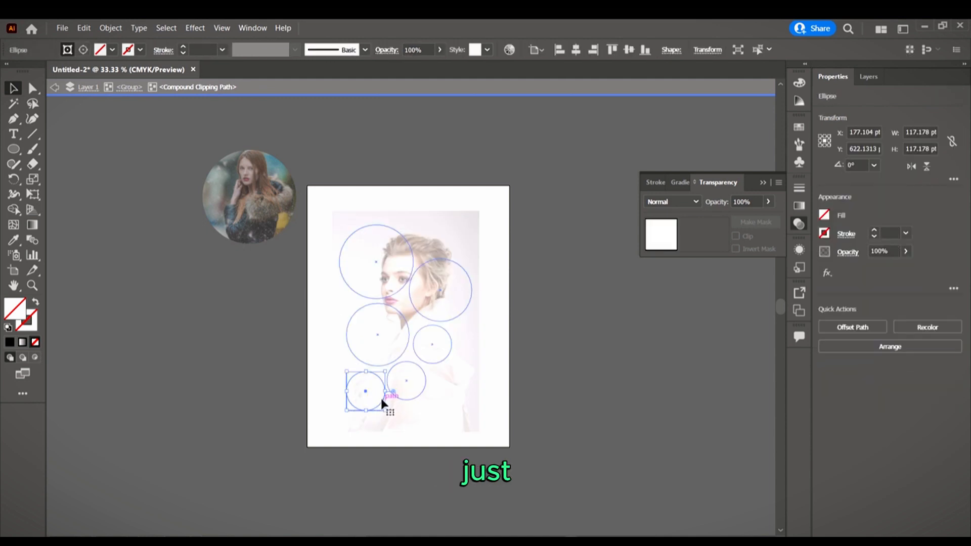
pyautogui.moveTo(382, 402); pyautogui.dragTo(450, 226)
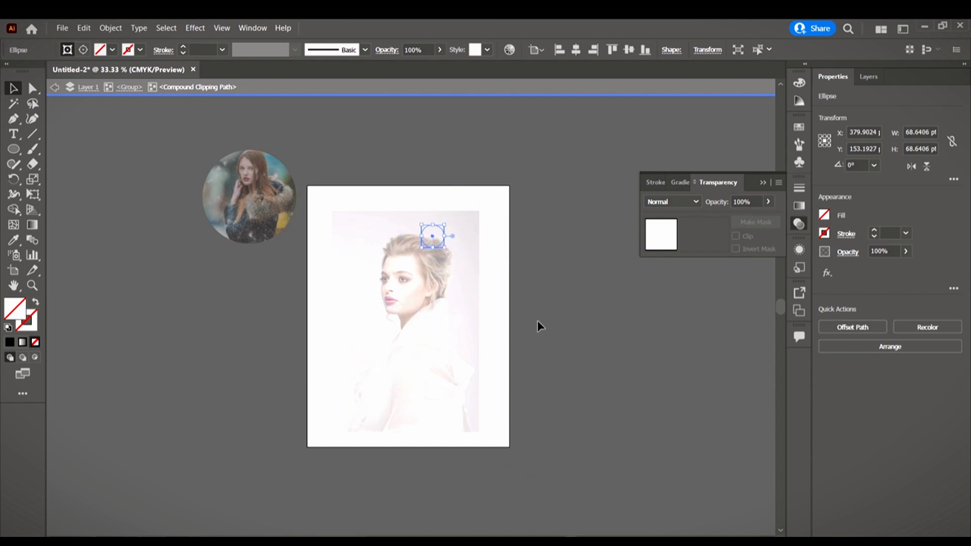
pyautogui.doubleClick(610, 317)
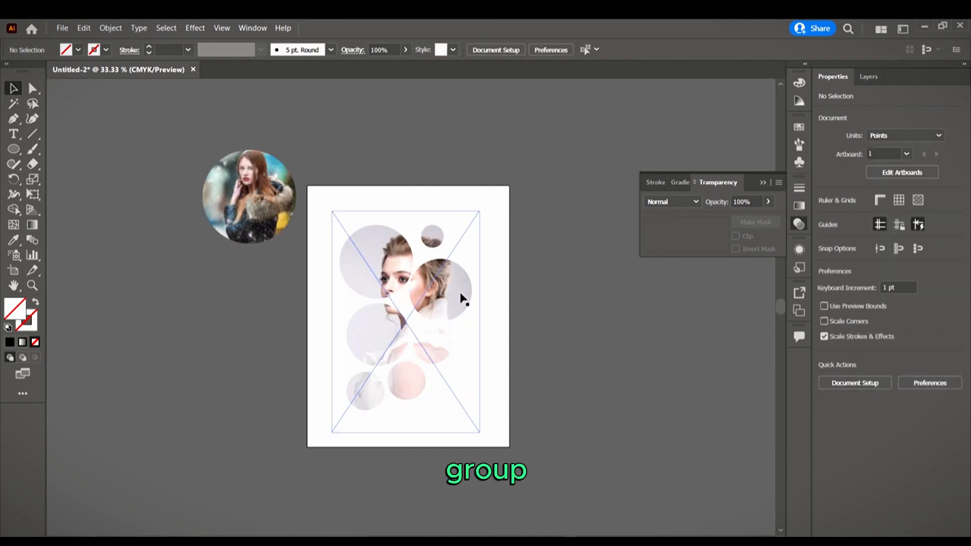
# Step: Center the clipped circle group horizontally and vertically on the artboard
pyautogui.click(462, 270)
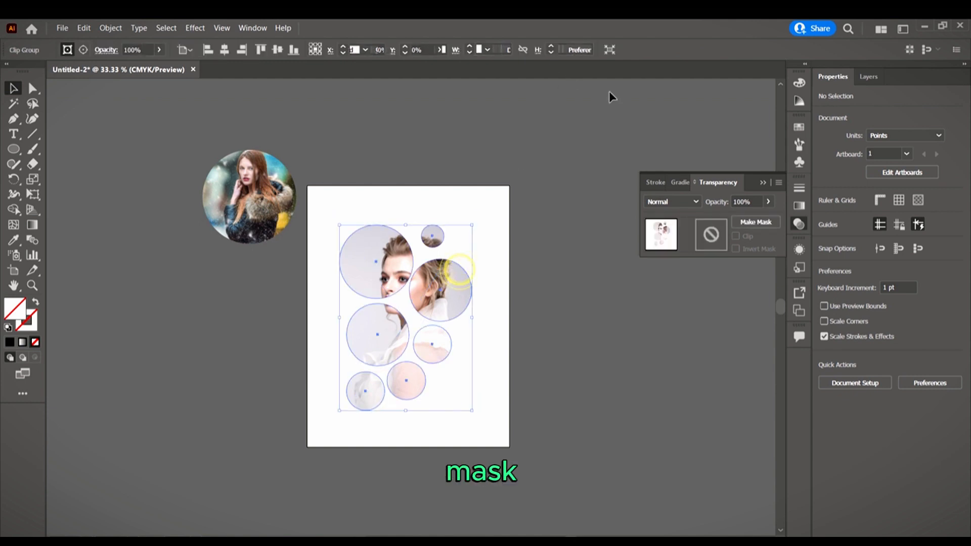
pyautogui.click(226, 51)
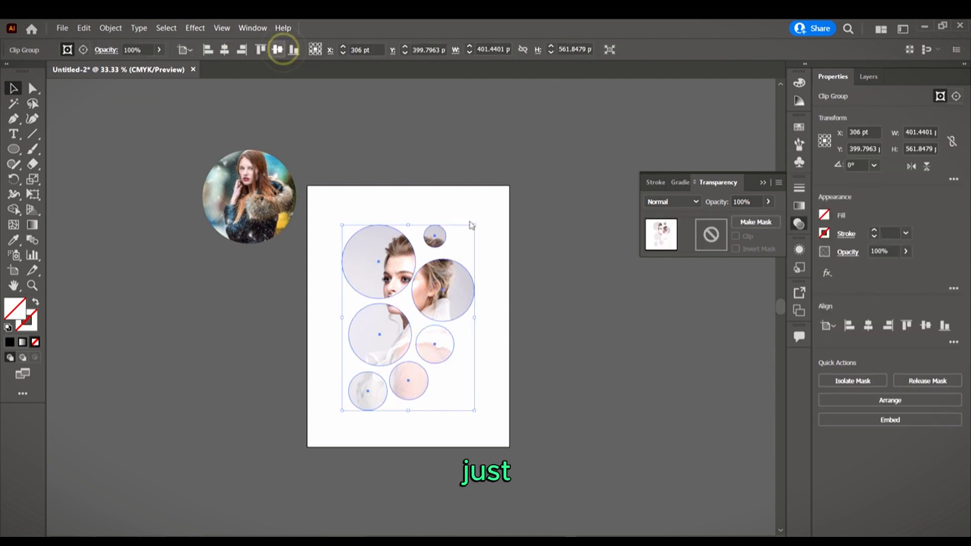
pyautogui.click(278, 49)
pyautogui.scroll(-2, 536, 266)
pyautogui.click(526, 264)
pyautogui.scroll(1, 467, 245)
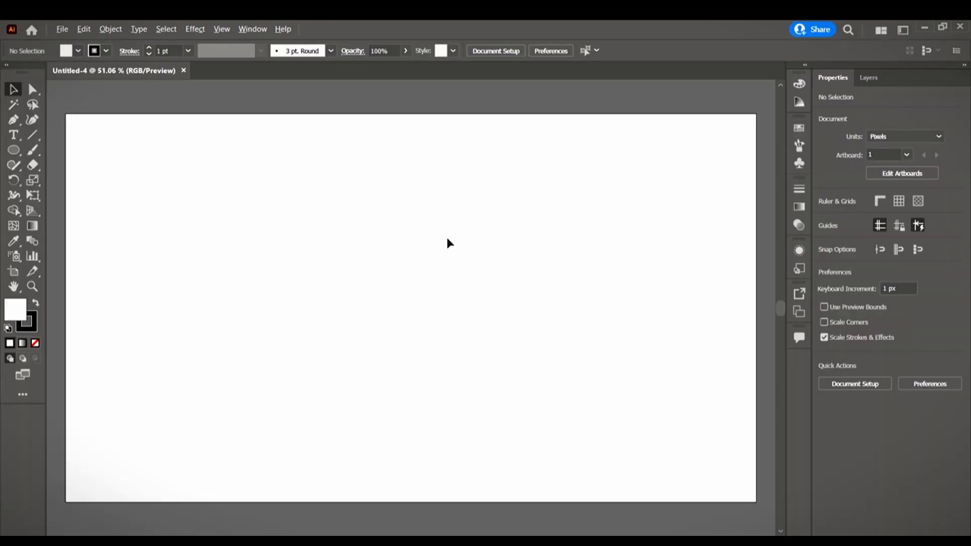
pyautogui.hotkey('ctrl', '-')
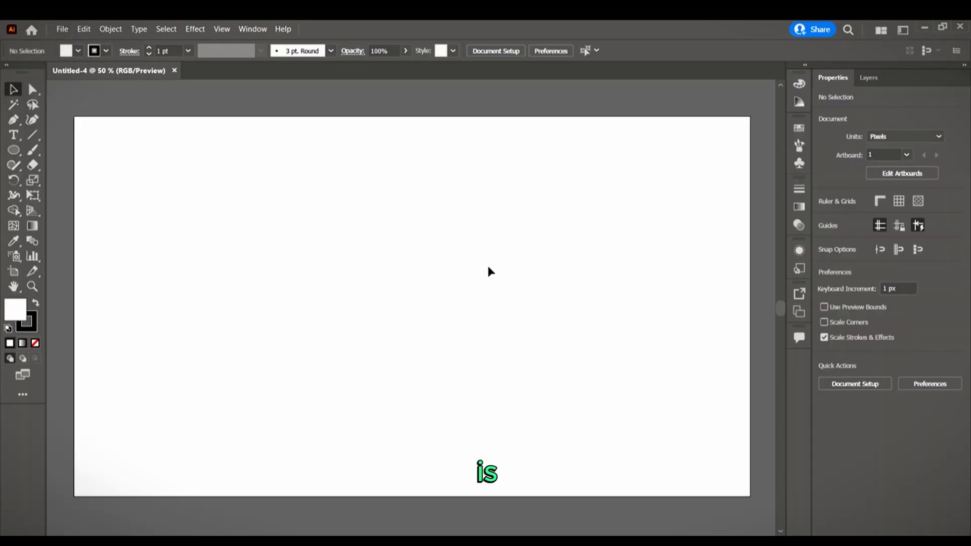
pyautogui.scroll(-1, 488, 265)
pyautogui.scroll(1, 488, 266)
pyautogui.scroll(-1, 490, 264)
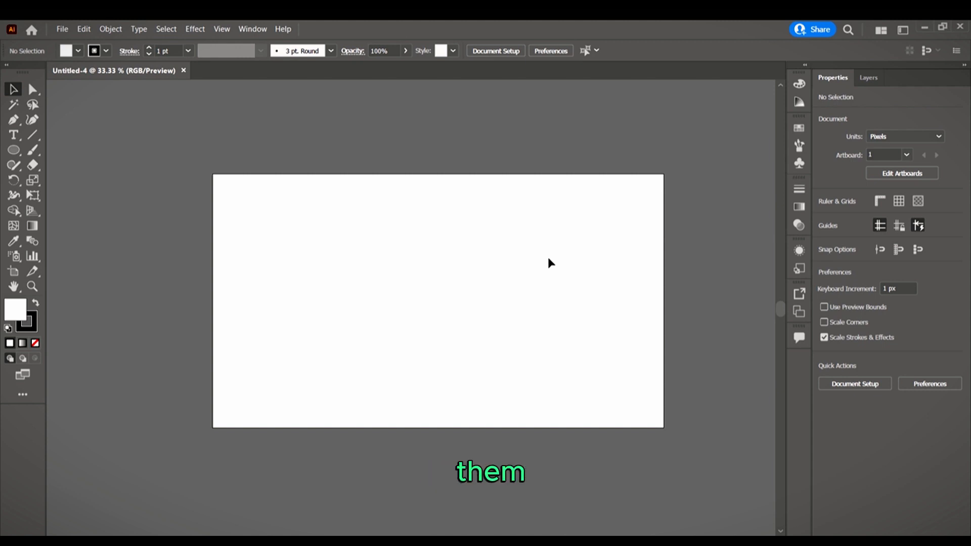
pyautogui.scroll(-1, 605, 255)
pyautogui.scroll(1, 599, 243)
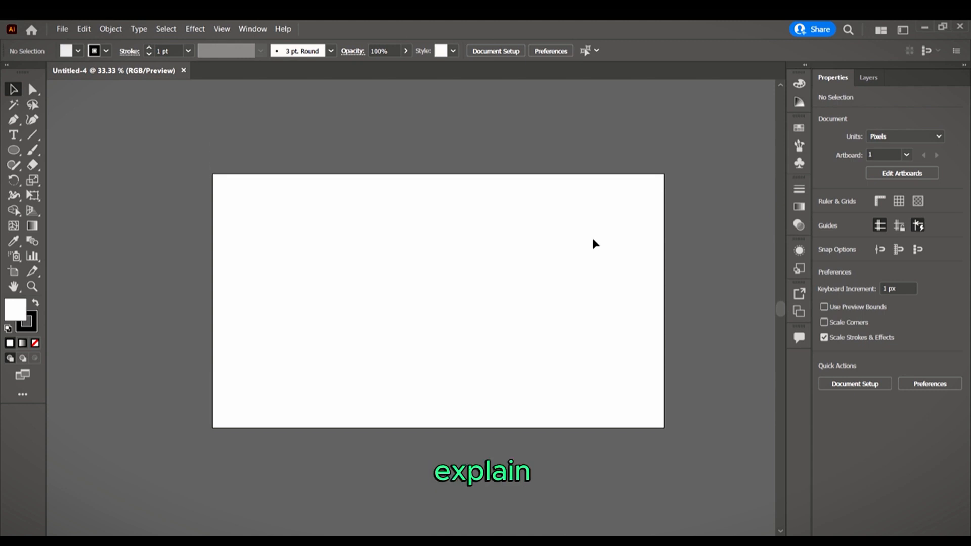
pyautogui.hscroll(2, 582, 257)
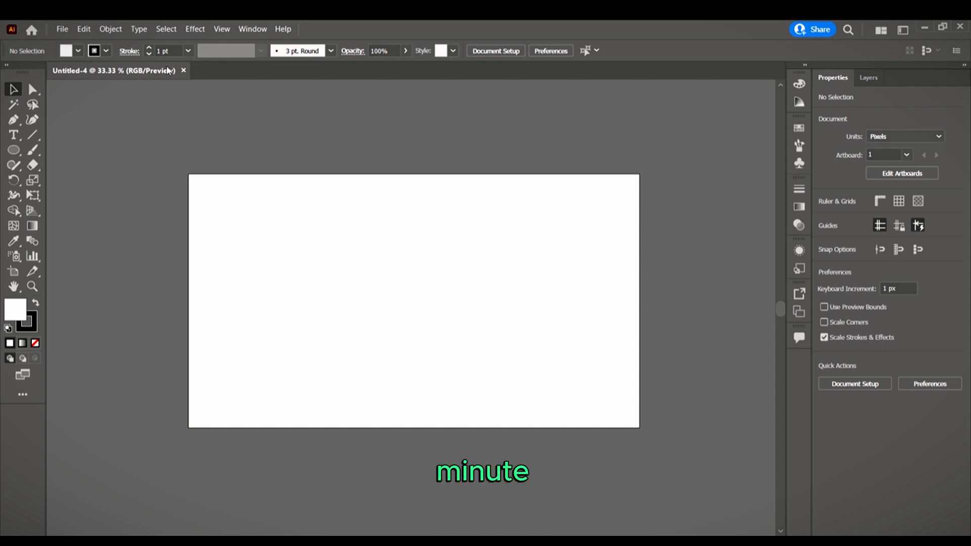
# Step: Place the linked image woman-600225 on the blank artboard and adjust its position so it fills most of the artboard
pyautogui.click(61, 29)
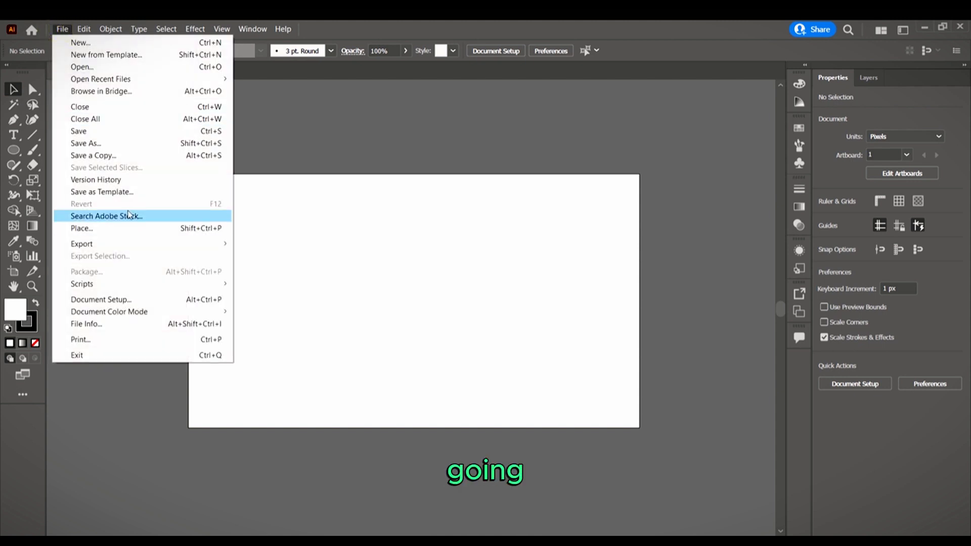
pyautogui.click(125, 226)
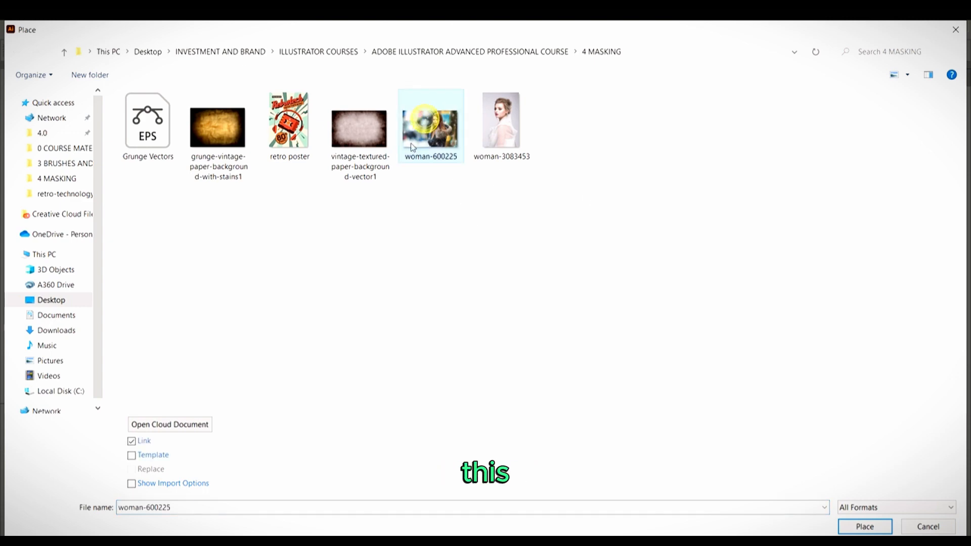
pyautogui.click(859, 526)
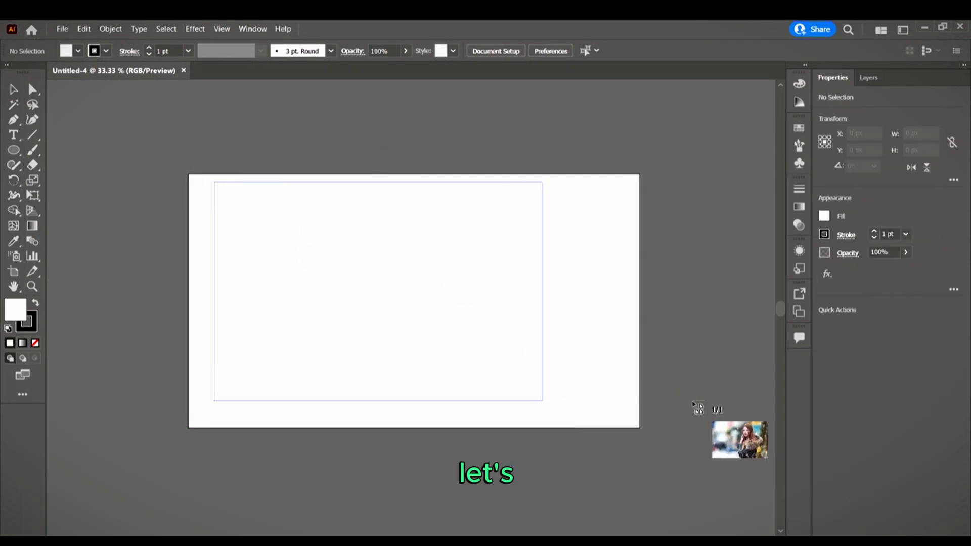
pyautogui.click(215, 183)
pyautogui.moveTo(450, 323); pyautogui.dragTo(453, 314)
pyautogui.click(373, 145)
# Step: Place the linked image grunge-vintage-paper-background-with-stains1 beside the portrait photo at about 898 × 642 px
pyautogui.click(62, 28)
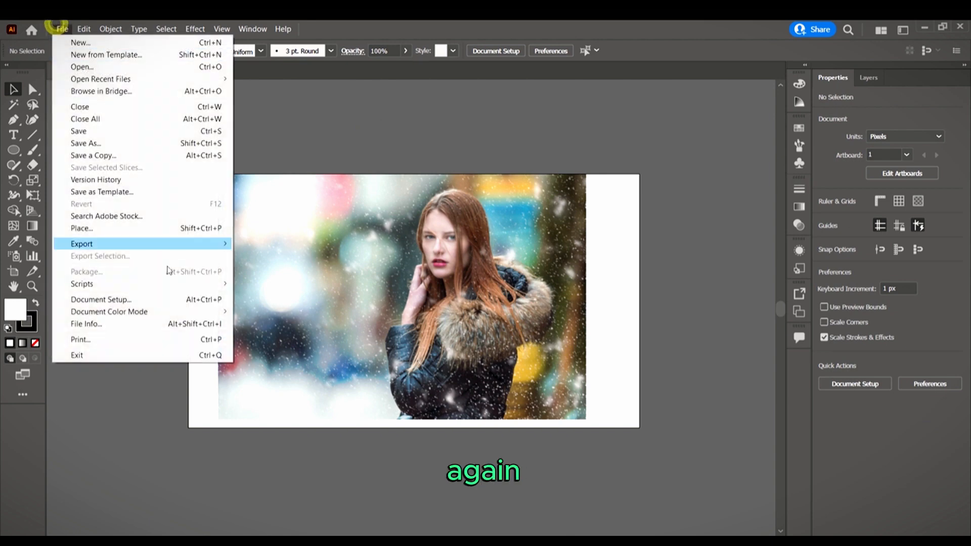
pyautogui.click(115, 227)
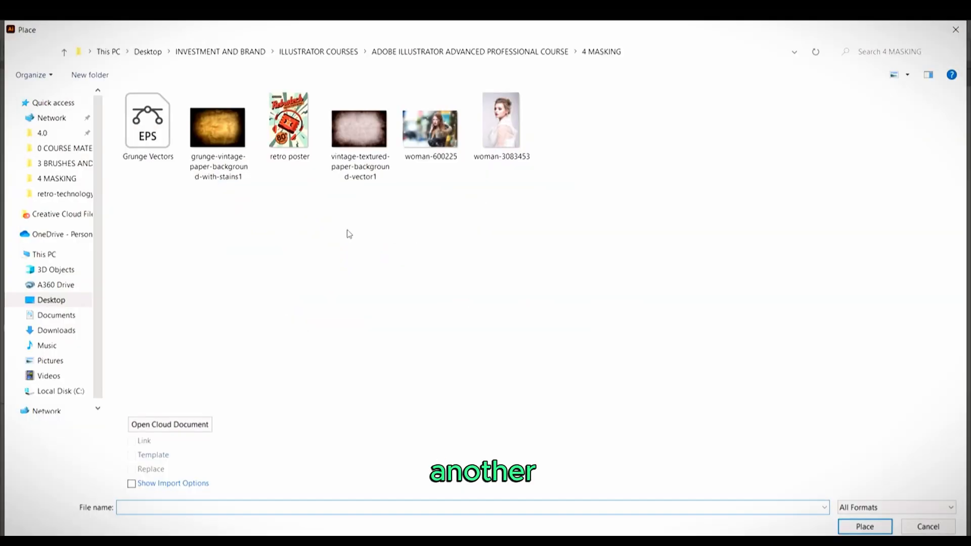
pyautogui.click(223, 131)
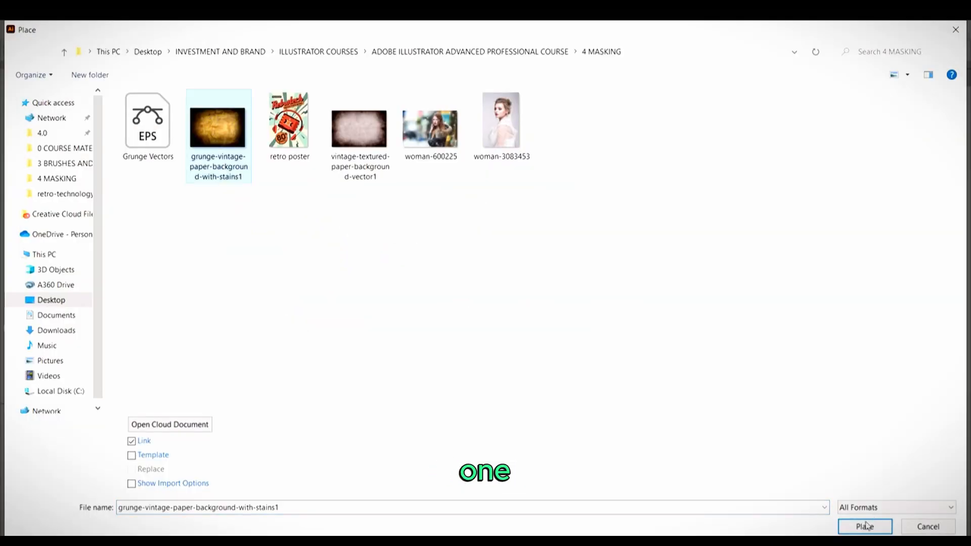
pyautogui.click(866, 526)
pyautogui.moveTo(618, 183); pyautogui.dragTo(815, 394)
pyautogui.click(638, 430)
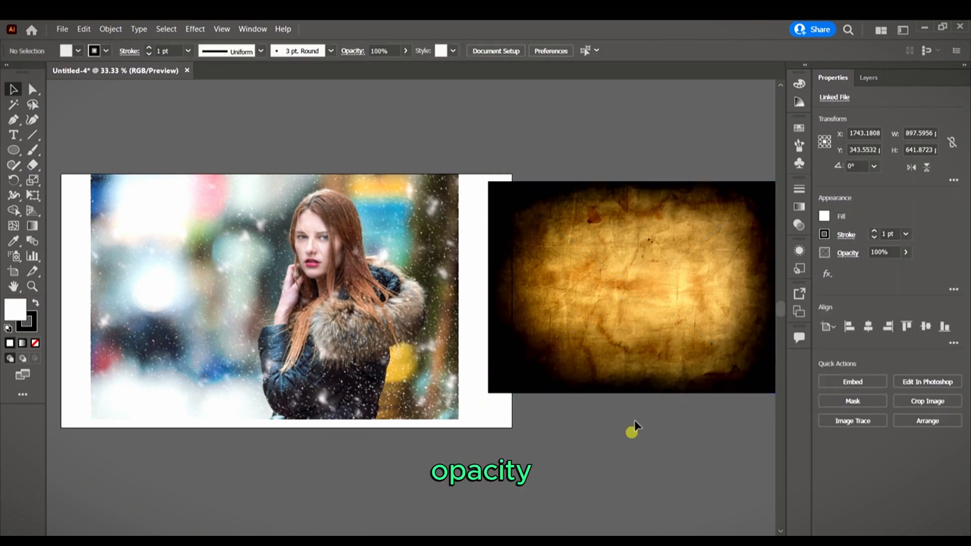
# Step: Move the grunge paper image slightly farther from the portrait photo, to about X 1798 px, Y 384 px
pyautogui.scroll(-1, 621, 434)
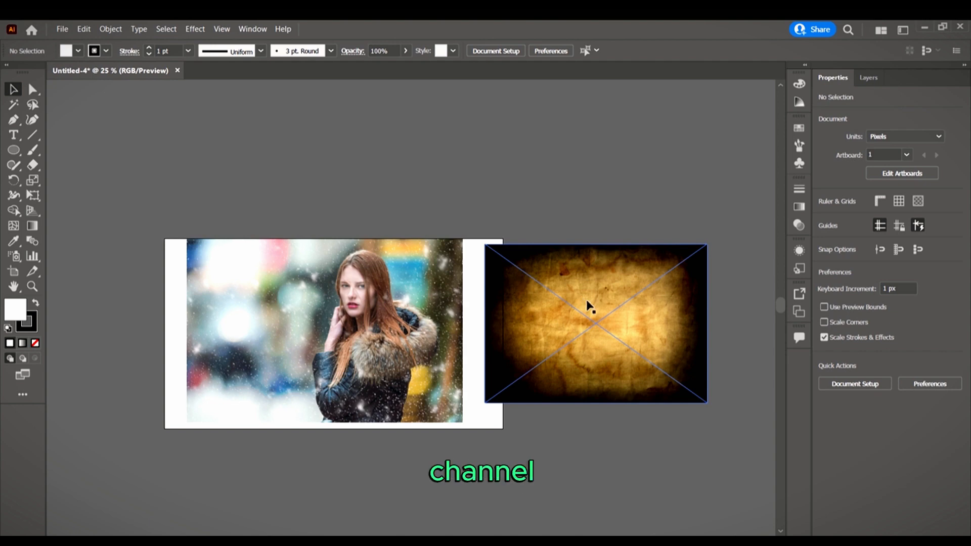
pyautogui.scroll(-2, 587, 196)
pyautogui.moveTo(613, 270); pyautogui.dragTo(627, 279)
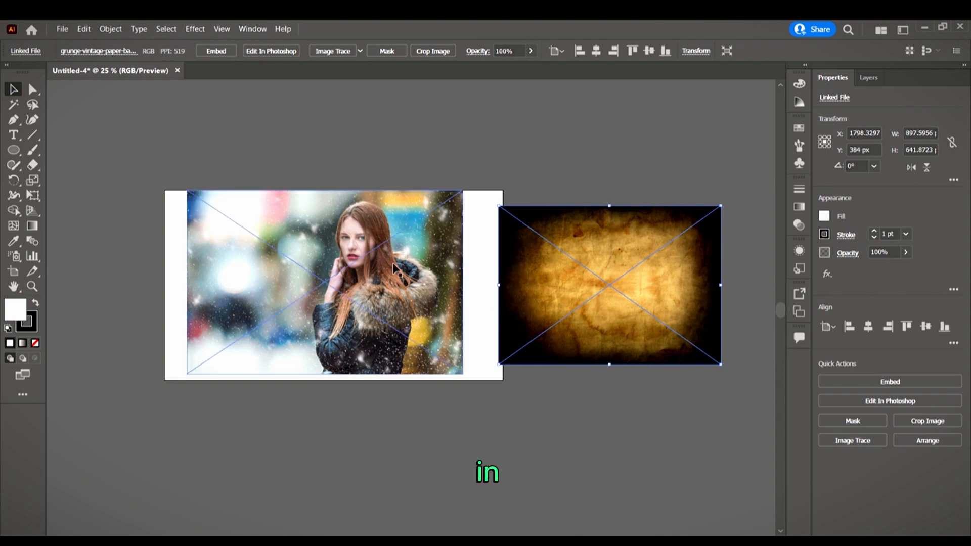
pyautogui.scroll(-2, 393, 267)
pyautogui.scroll(2, 480, 258)
pyautogui.scroll(5, 526, 253)
pyautogui.scroll(-1, 547, 235)
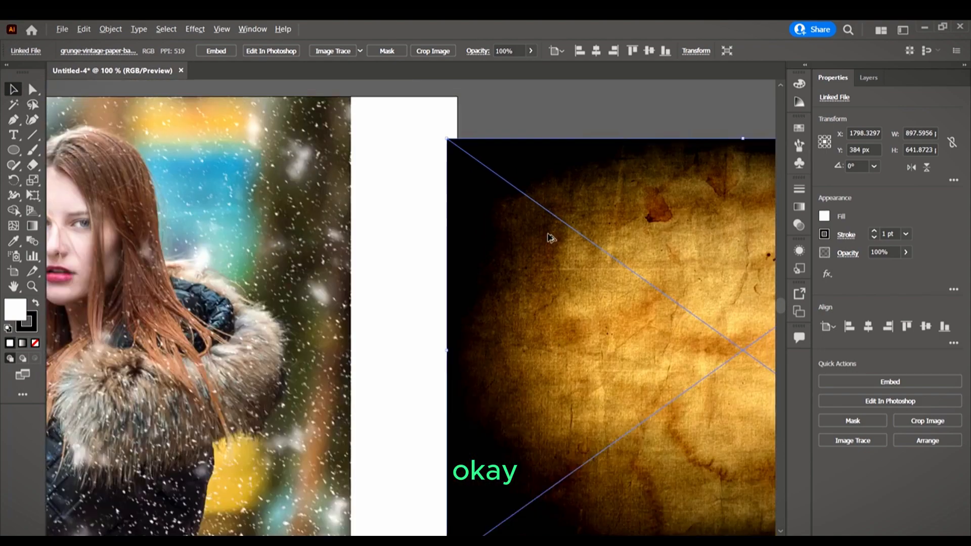
pyautogui.scroll(-4, 551, 238)
pyautogui.click(541, 169)
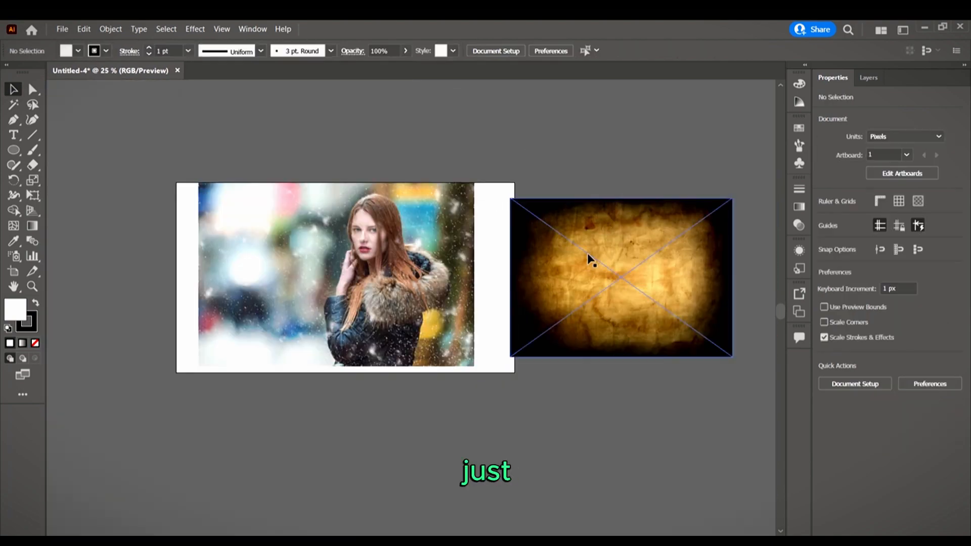
# Step: Move the grunge paper image onto the portrait photo, aligning their upper-left corners, and stretch it to cover the photo exactly
pyautogui.moveTo(591, 260); pyautogui.dragTo(278, 247)
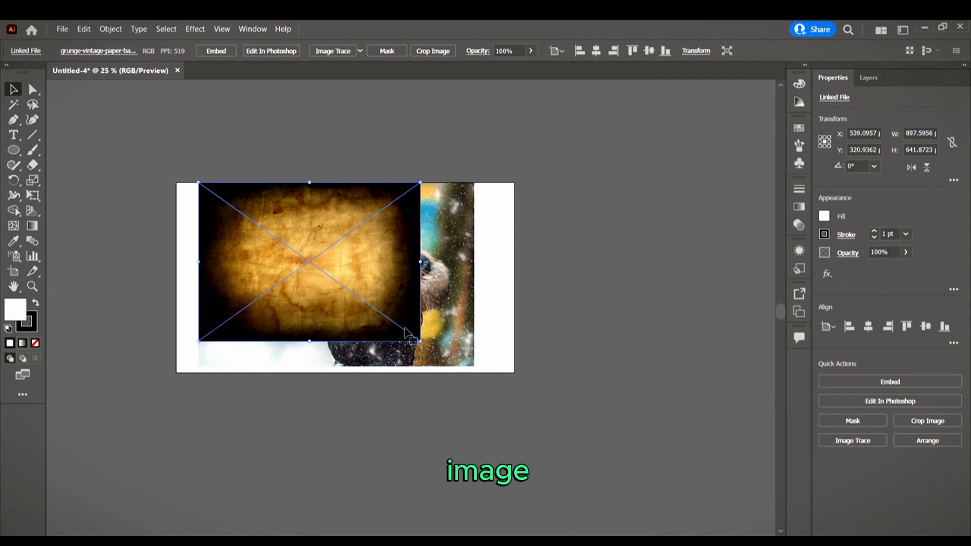
pyautogui.moveTo(421, 341); pyautogui.dragTo(476, 368)
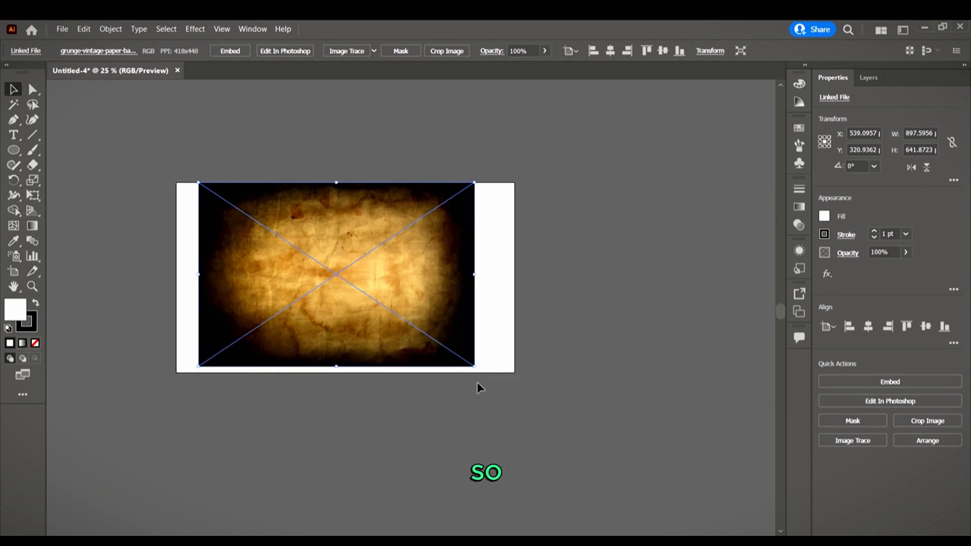
pyautogui.click(485, 413)
pyautogui.scroll(8, 478, 374)
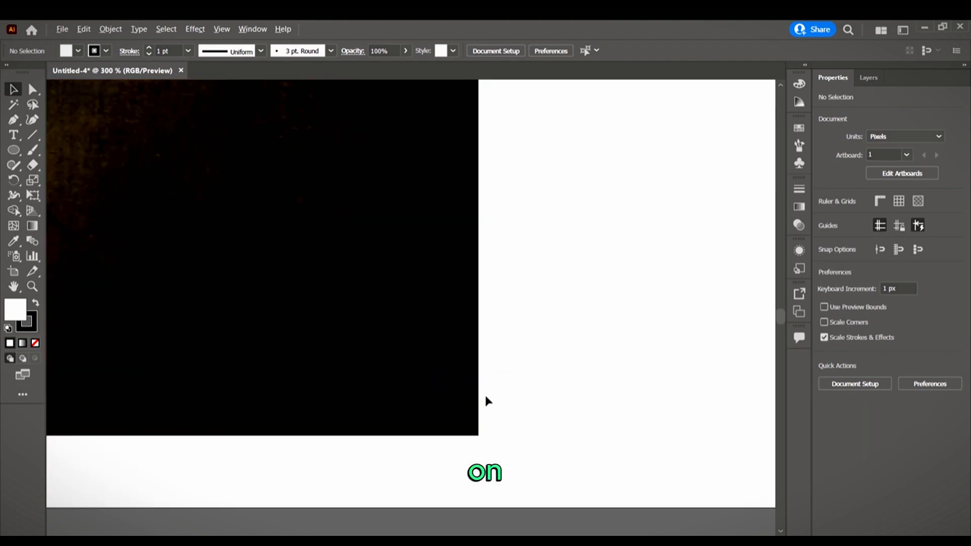
# Step: Fine-tune the grunge paper image's lower-right corner to match the portrait photo at about 1114.83 × 743.85 px
pyautogui.moveTo(422, 369); pyautogui.dragTo(419, 401)
pyautogui.scroll(-5, 508, 397)
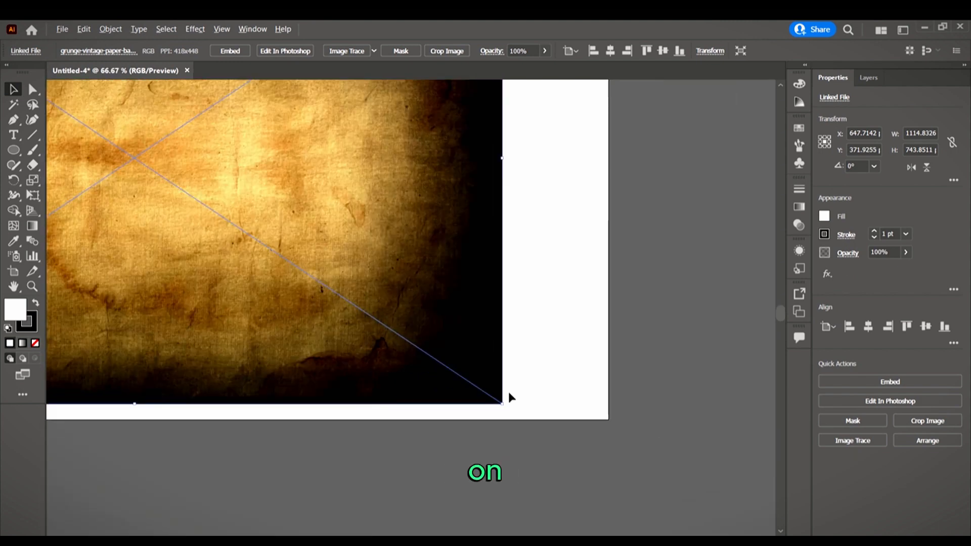
pyautogui.scroll(-1, 490, 354)
pyautogui.scroll(2, 365, 275)
pyautogui.hscroll(-4, 278, 262)
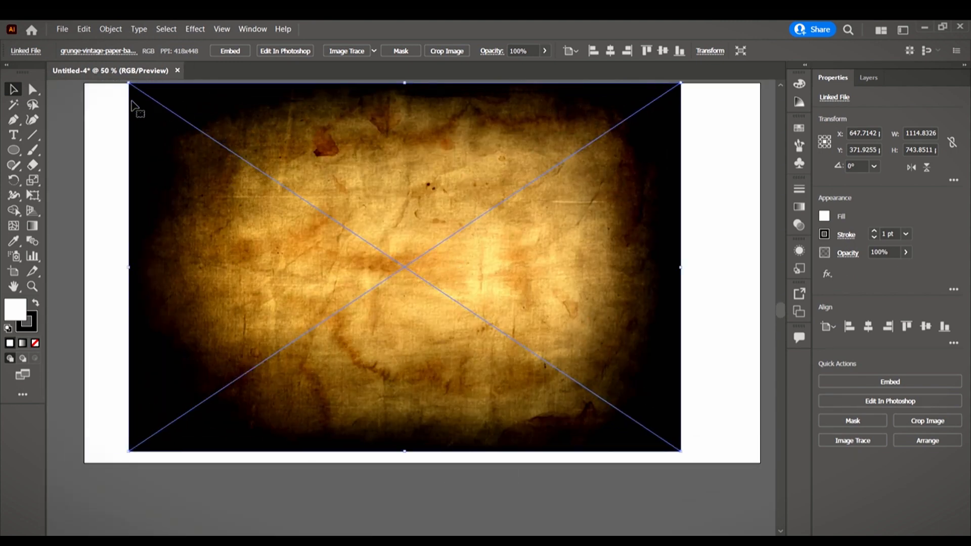
# Step: Select the grunge paper image together with the portrait photo beneath it and make an opacity mask from them
pyautogui.scroll(2, 131, 106)
pyautogui.click(309, 120)
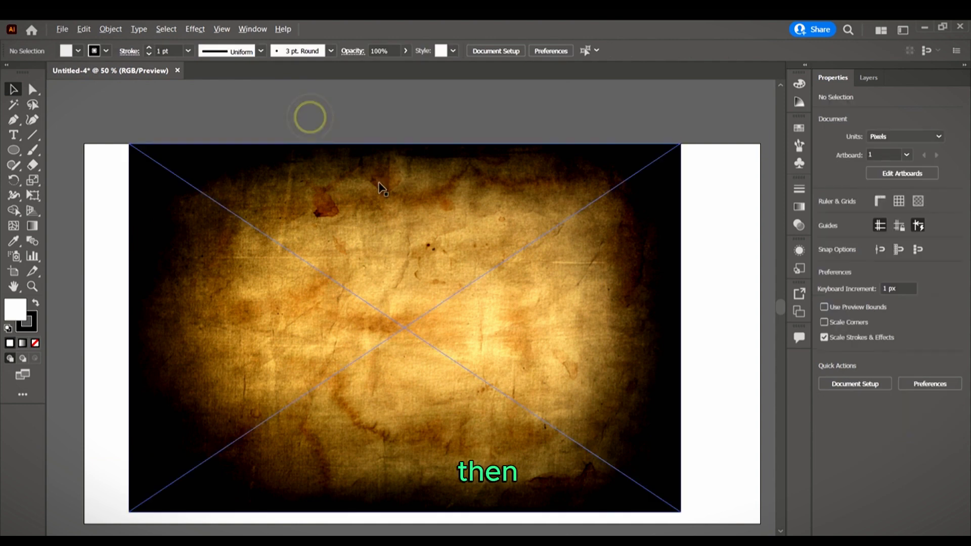
pyautogui.scroll(-1, 614, 265)
pyautogui.moveTo(614, 261); pyautogui.dragTo(505, 124)
pyautogui.scroll(1, 601, 215)
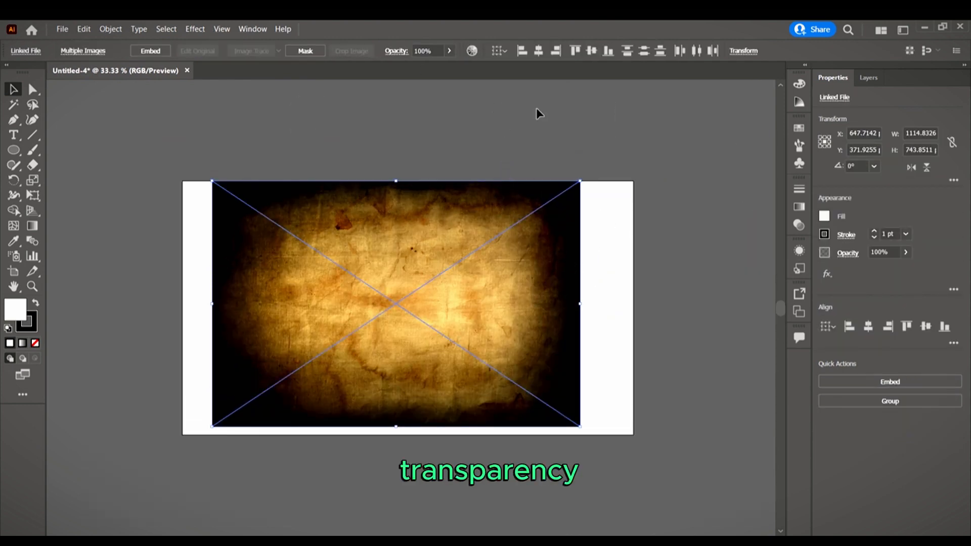
pyautogui.click(799, 225)
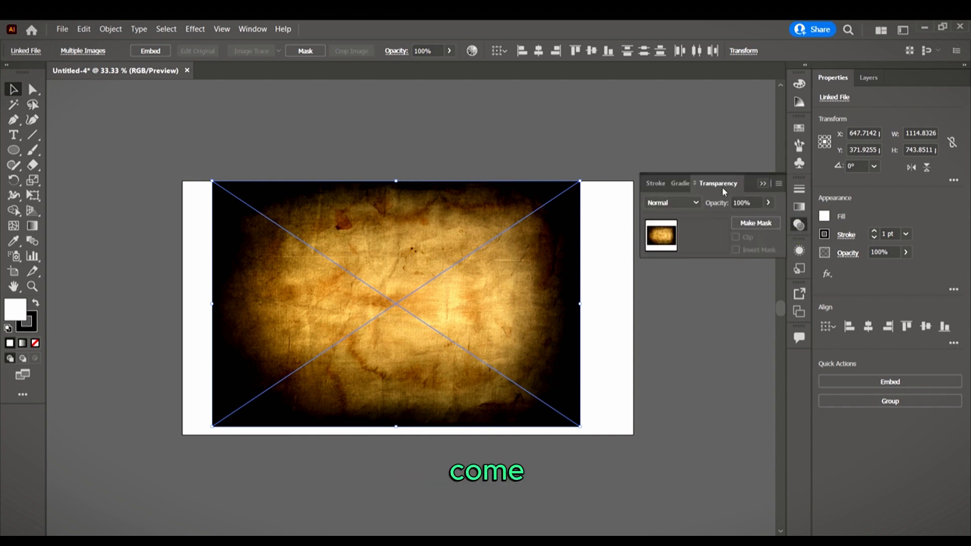
pyautogui.click(767, 229)
pyautogui.click(683, 356)
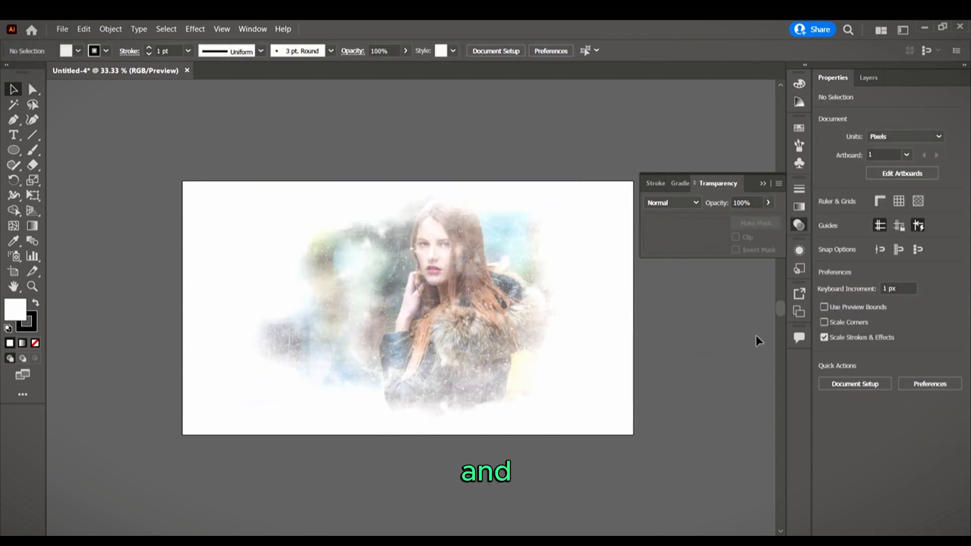
pyautogui.scroll(3, 456, 261)
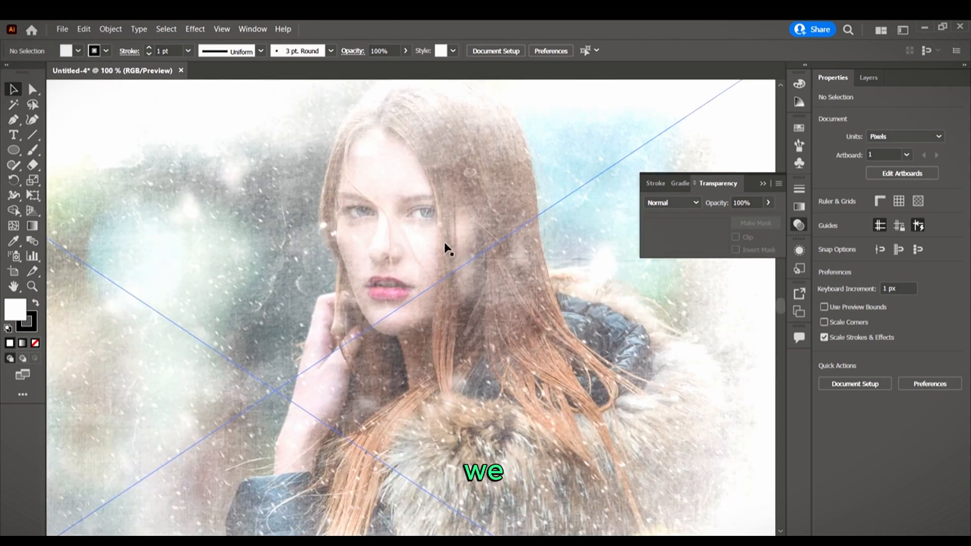
pyautogui.scroll(-3, 364, 261)
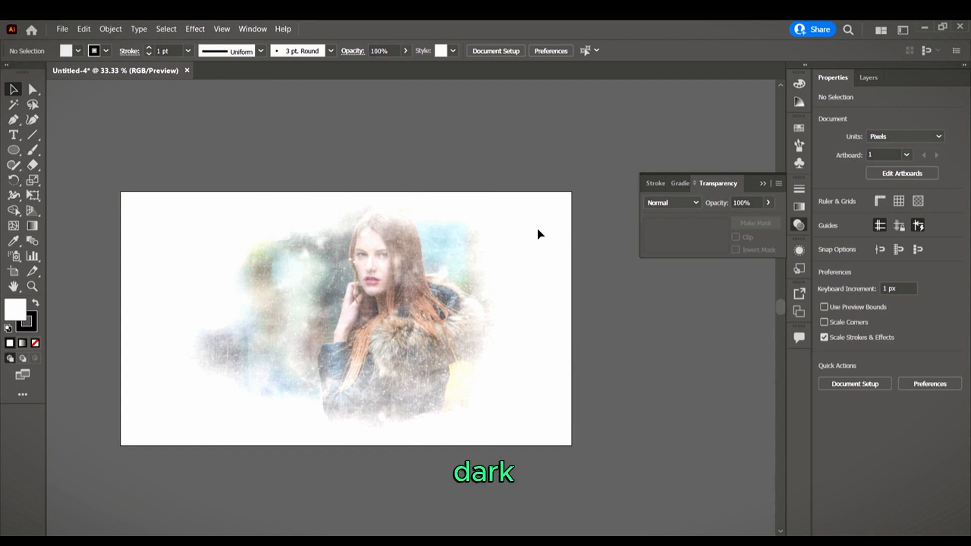
# Step: Release the opacity mask on the portrait photo and deselect the images
pyautogui.click(481, 344)
pyautogui.scroll(-2, 470, 304)
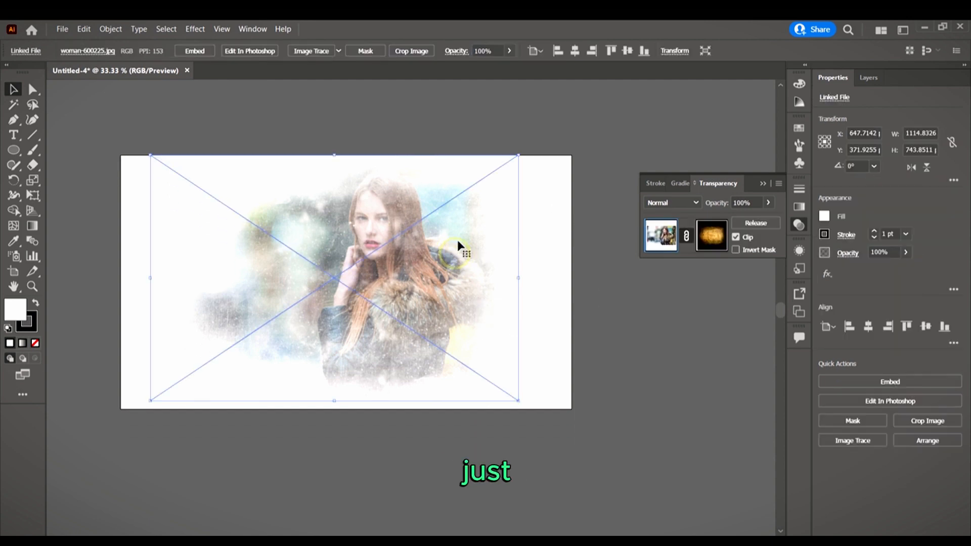
pyautogui.scroll(2, 457, 246)
pyautogui.click(765, 223)
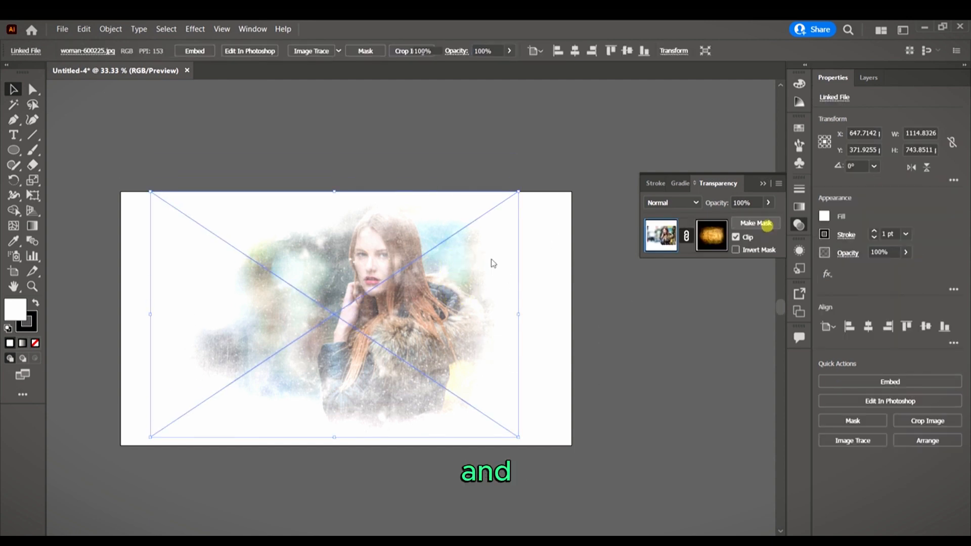
pyautogui.click(613, 369)
# Step: Duplicate the grunge paper image horizontally onto the blank canvas beside the artboard, at about X 1969 px
pyautogui.hscroll(2, 372, 270)
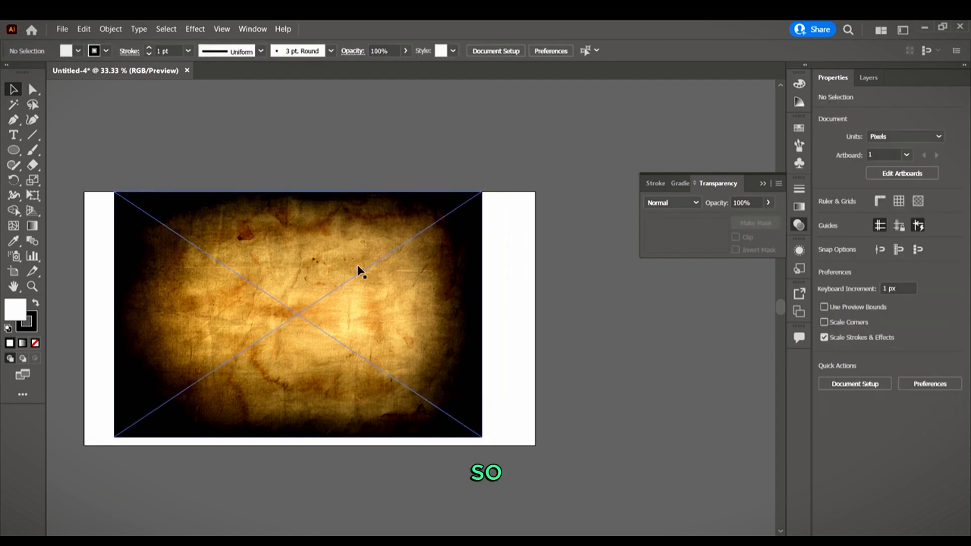
pyautogui.scroll(-3, 357, 269)
pyautogui.click(326, 296)
pyautogui.scroll(2, 319, 293)
pyautogui.moveTo(328, 292); pyautogui.dragTo(658, 306)
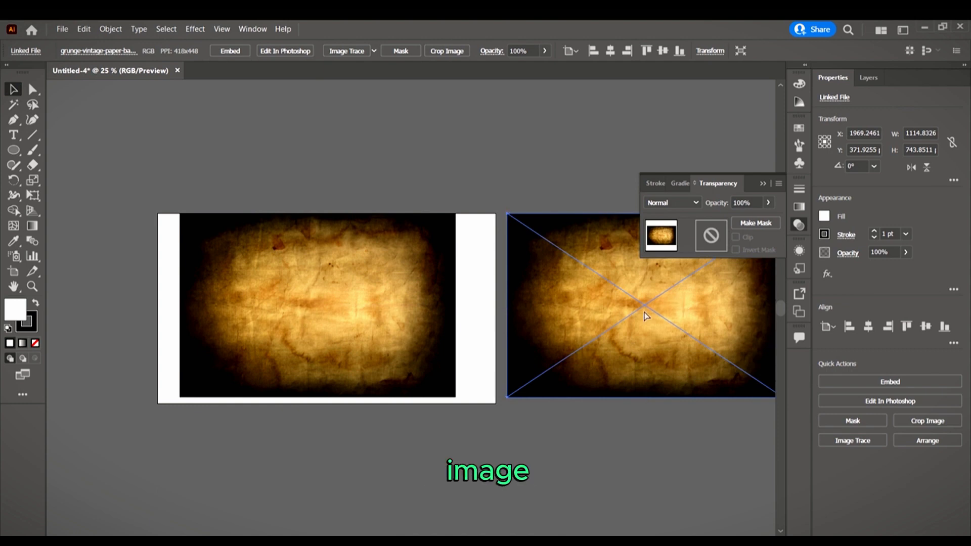
pyautogui.hscroll(6, 615, 302)
pyautogui.hscroll(3, 611, 303)
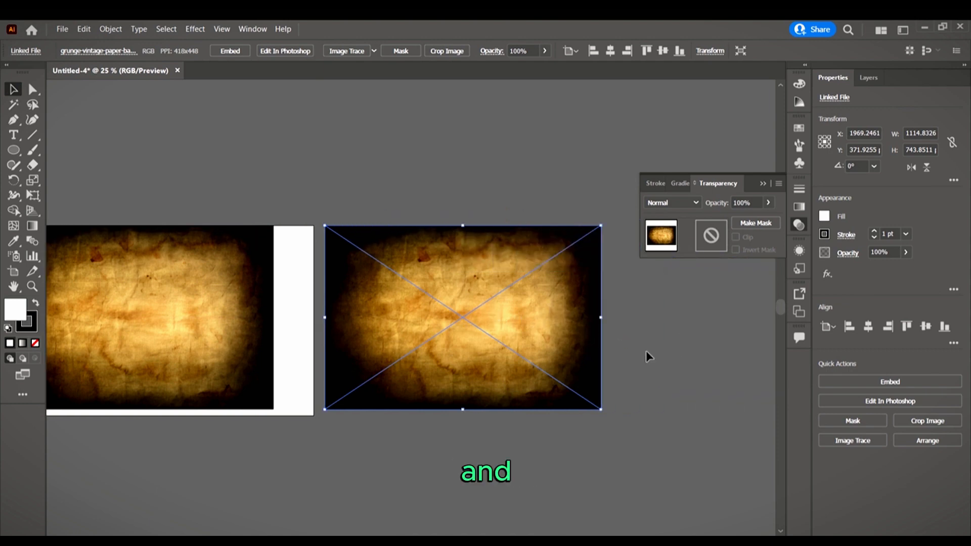
# Step: Examine the bright and dark areas of the duplicated grunge paper image
pyautogui.click(667, 369)
pyautogui.click(578, 303)
pyautogui.scroll(3, 580, 305)
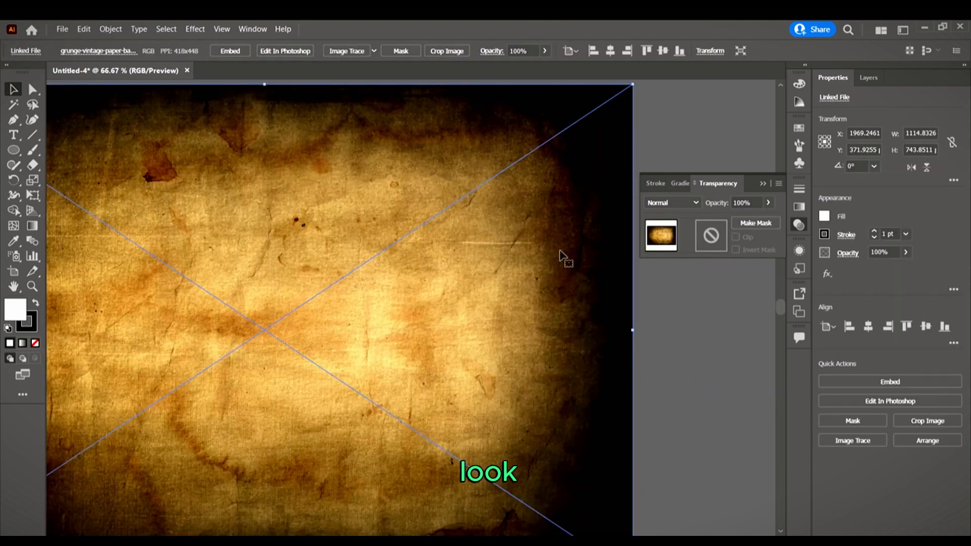
pyautogui.scroll(-3, 573, 300)
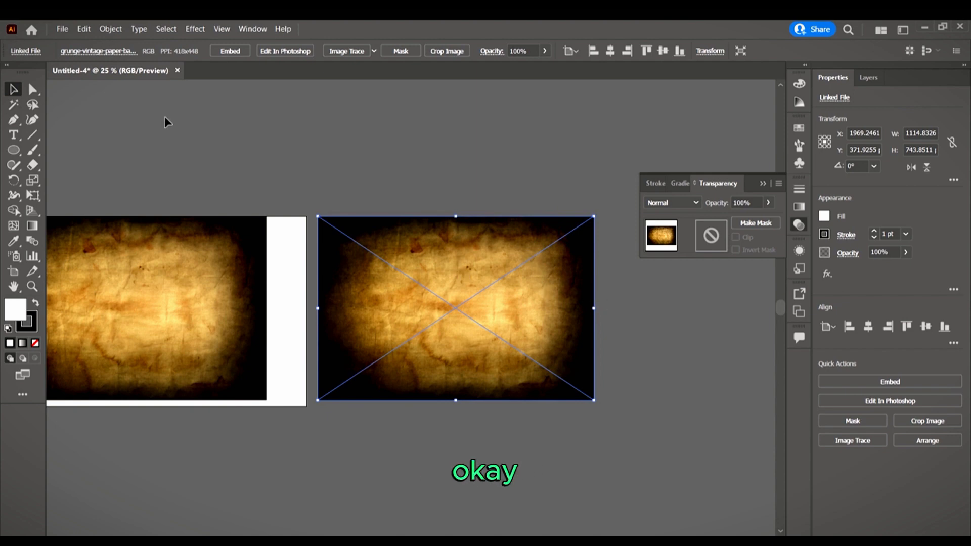
pyautogui.click(110, 29)
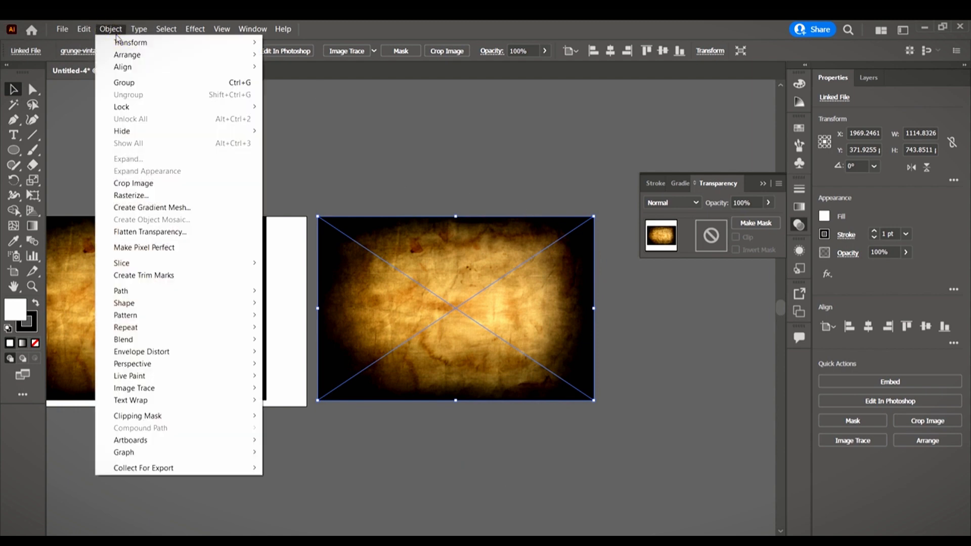
pyautogui.click(390, 283)
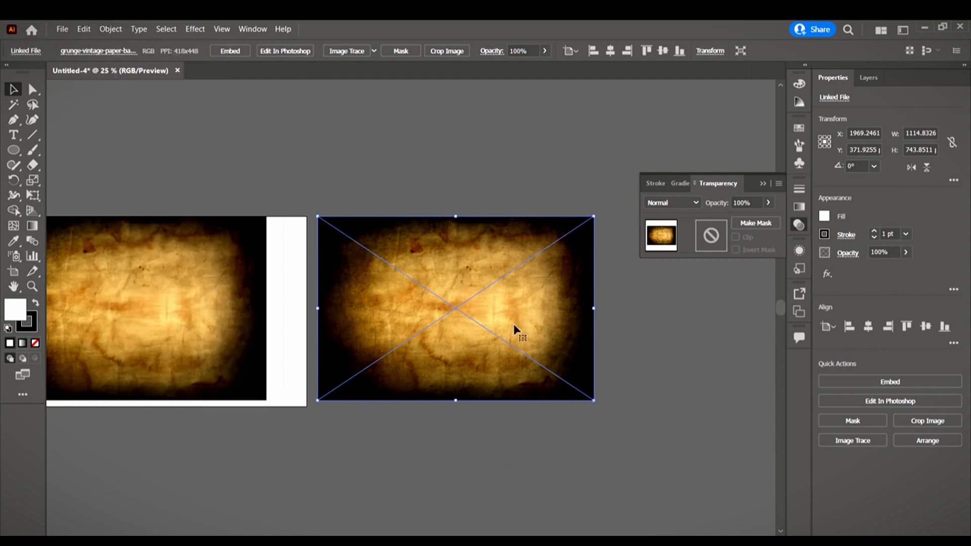
pyautogui.scroll(2, 491, 265)
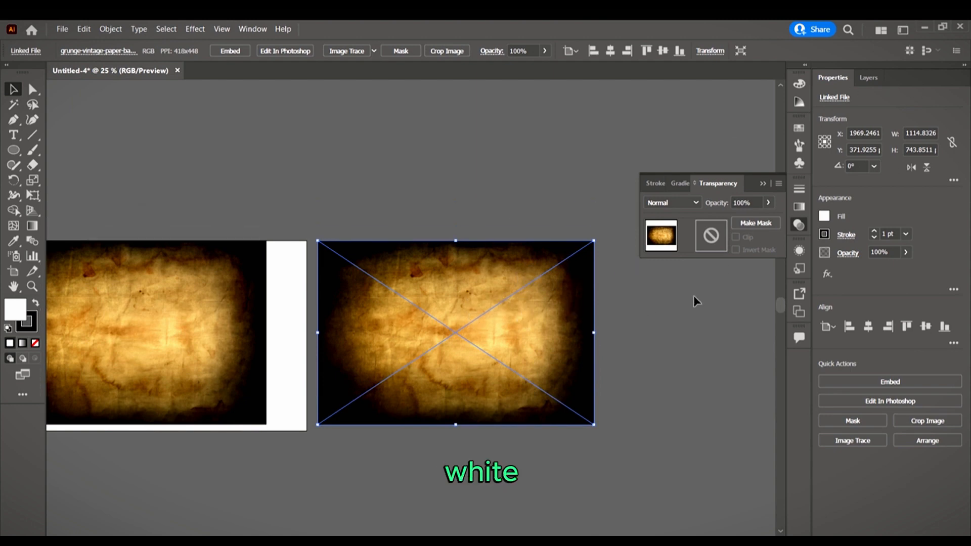
# Step: Embed the duplicated grunge paper image and shift it slightly farther from the artboard, to about X 1984 px
pyautogui.click(891, 382)
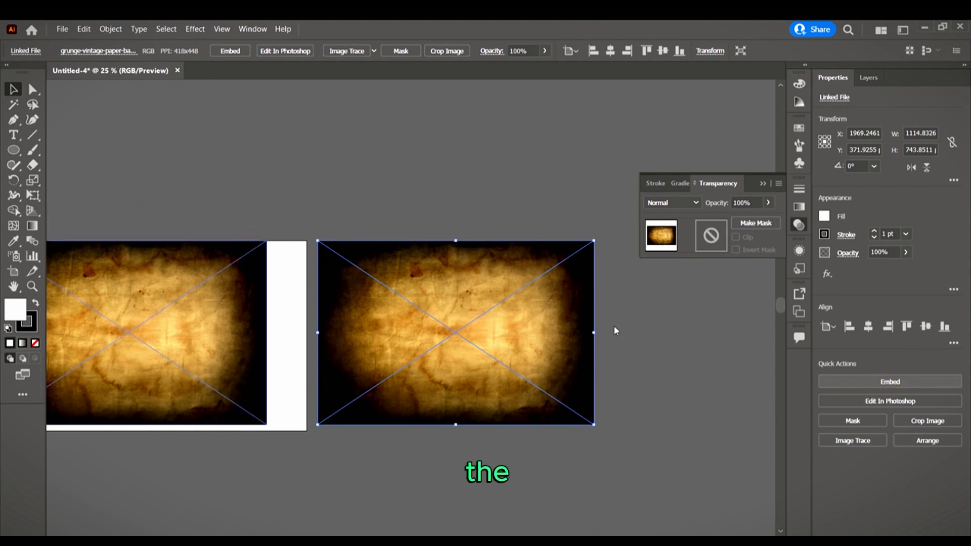
pyautogui.scroll(-4, 469, 308)
pyautogui.moveTo(468, 308); pyautogui.dragTo(477, 298)
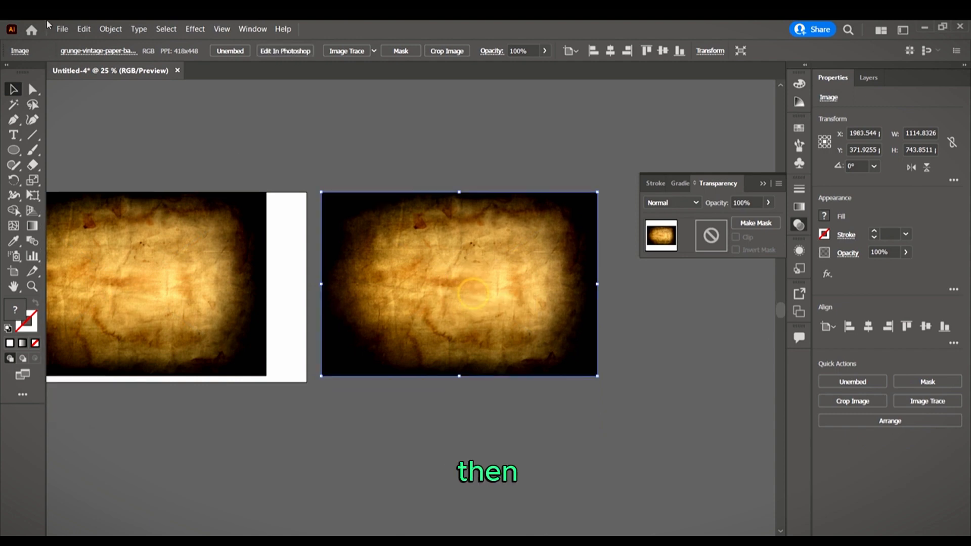
# Step: Convert the embedded grunge paper image's colors to grayscale
pyautogui.click(83, 29)
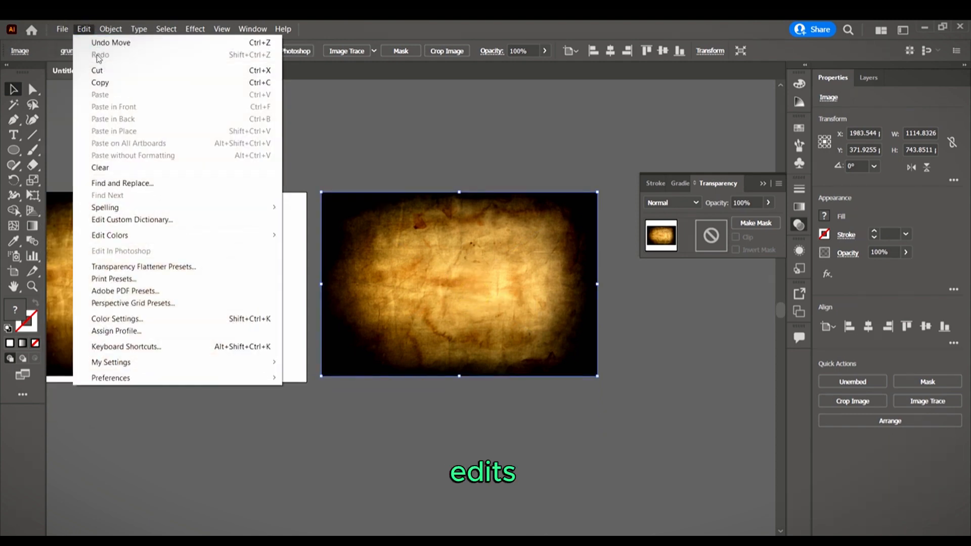
pyautogui.click(225, 236)
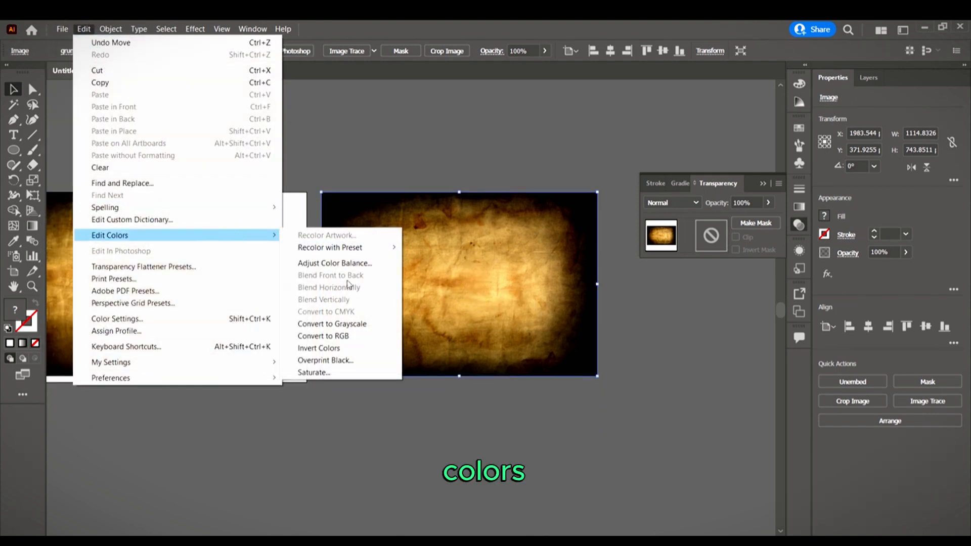
pyautogui.click(354, 325)
pyautogui.scroll(-1, 623, 324)
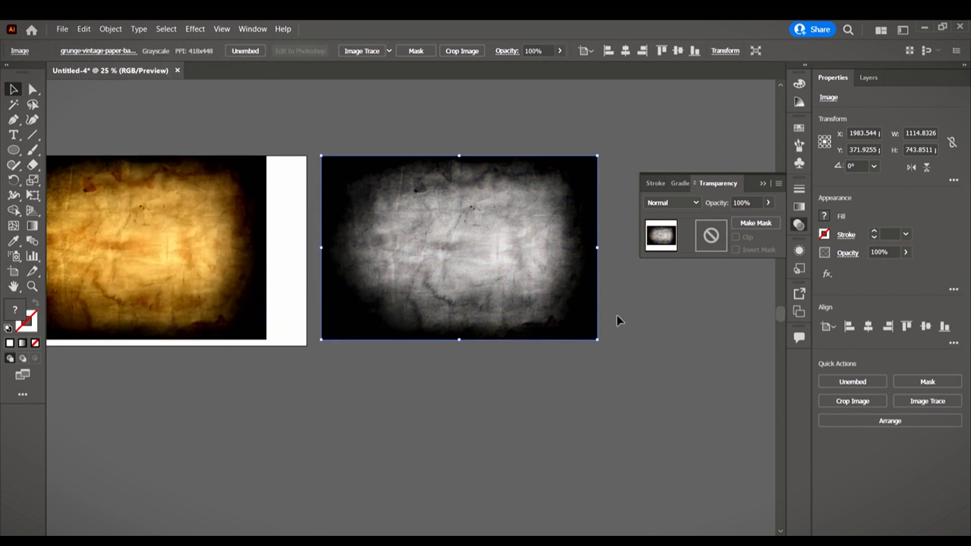
pyautogui.scroll(1, 633, 314)
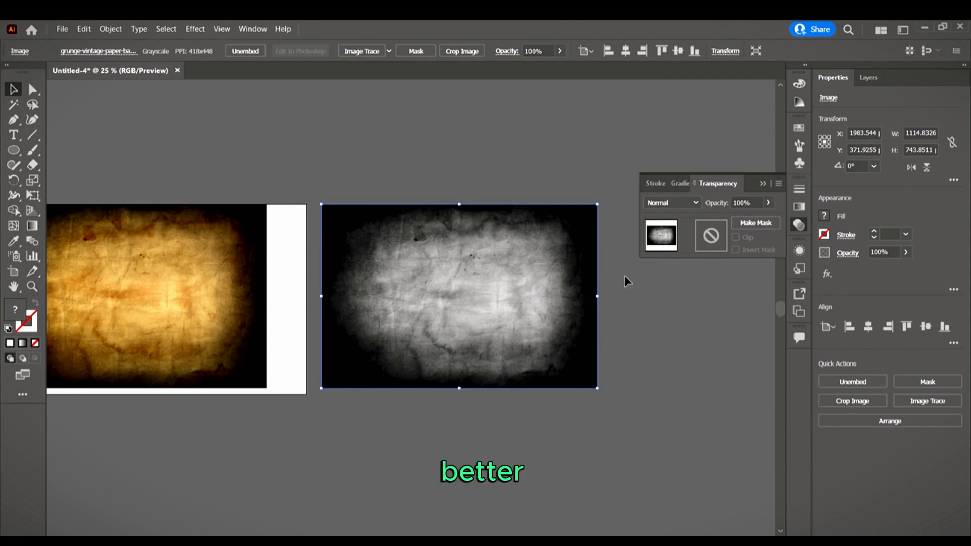
pyautogui.scroll(2, 625, 275)
pyautogui.scroll(-1, 552, 235)
pyautogui.scroll(1, 540, 258)
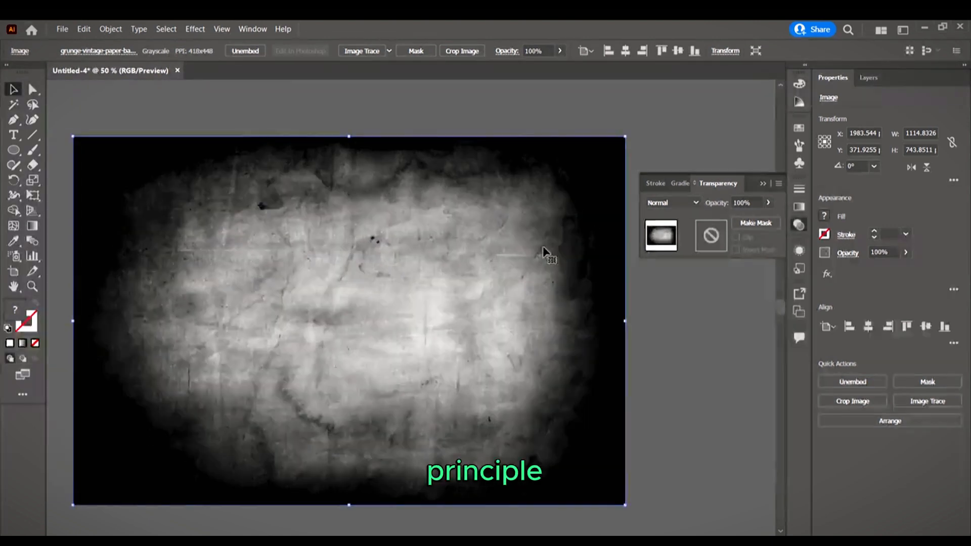
pyautogui.hscroll(-1, 549, 200)
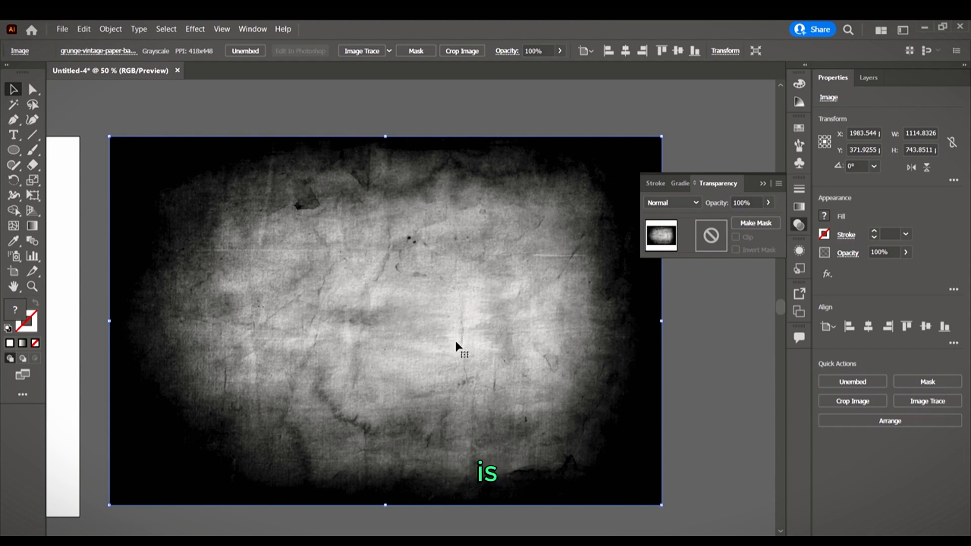
# Step: Move the original brown grunge image off the portrait photo to above the artboard, at about Y -691 px
pyautogui.scroll(-3, 534, 332)
pyautogui.hotkey('ctrl', 'shift', 'a')
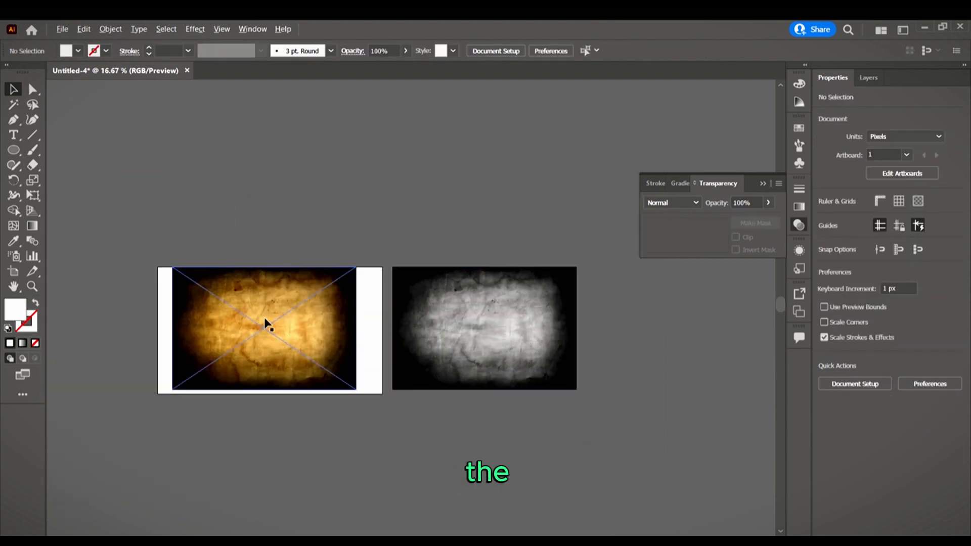
pyautogui.moveTo(302, 334); pyautogui.dragTo(339, 145)
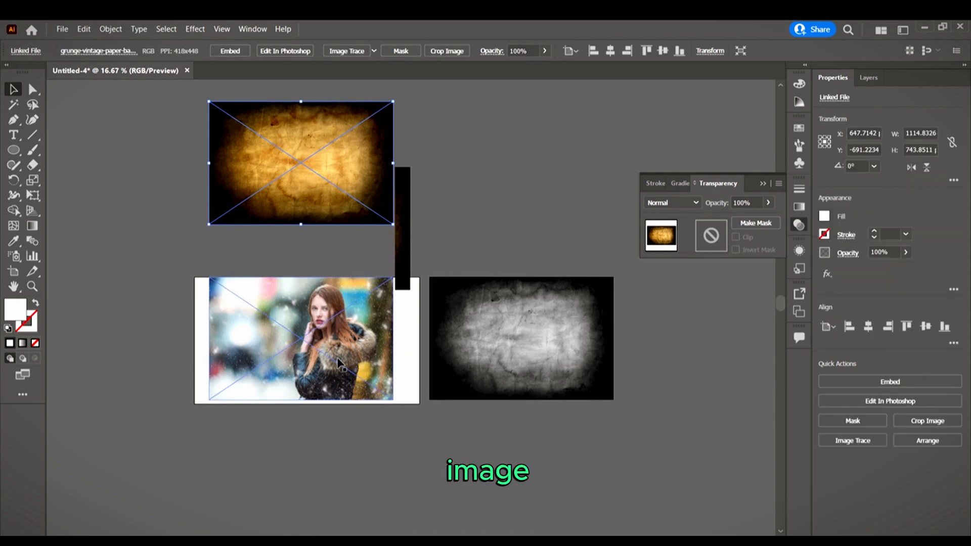
# Step: Move the grayscale grunge image onto the portrait photo so it covers it exactly, at about X 648 px
pyautogui.scroll(-1, 354, 315)
pyautogui.scroll(2, 345, 303)
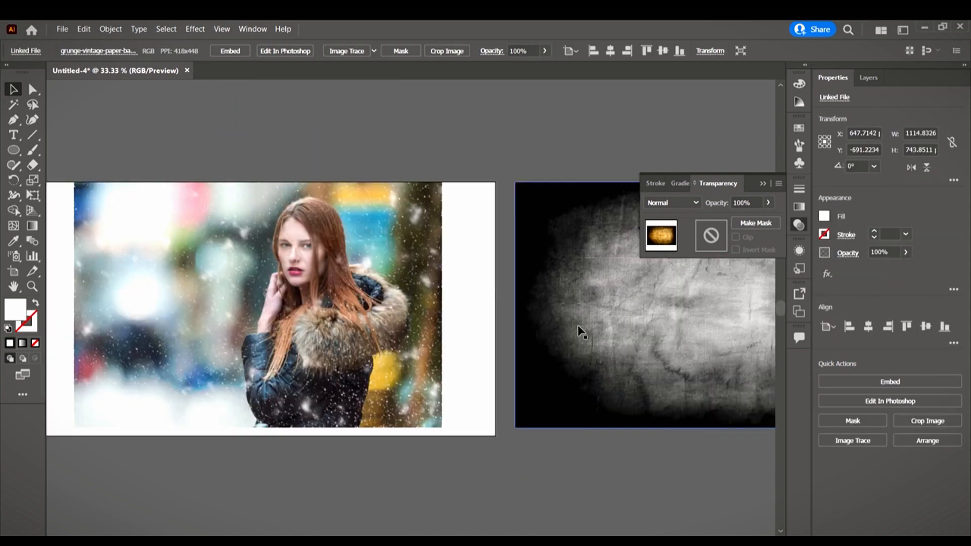
pyautogui.scroll(2, 578, 334)
pyautogui.click(615, 340)
pyautogui.moveTo(626, 373); pyautogui.dragTo(183, 388)
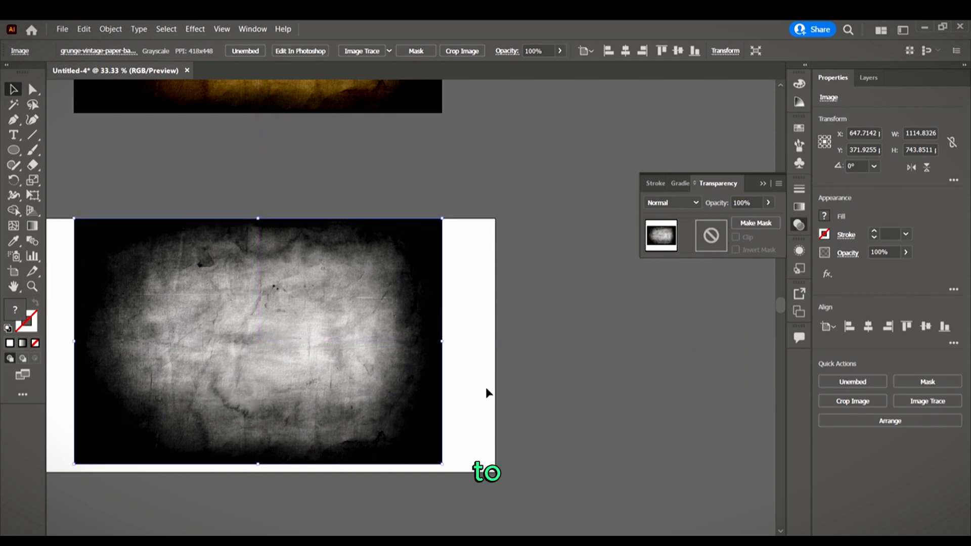
# Step: Select the grayscale grunge image together with the portrait photo and make an opacity mask from them
pyautogui.keyDown('shift'); pyautogui.click(492, 376); pyautogui.keyUp('shift')
pyautogui.scroll(2, 547, 387)
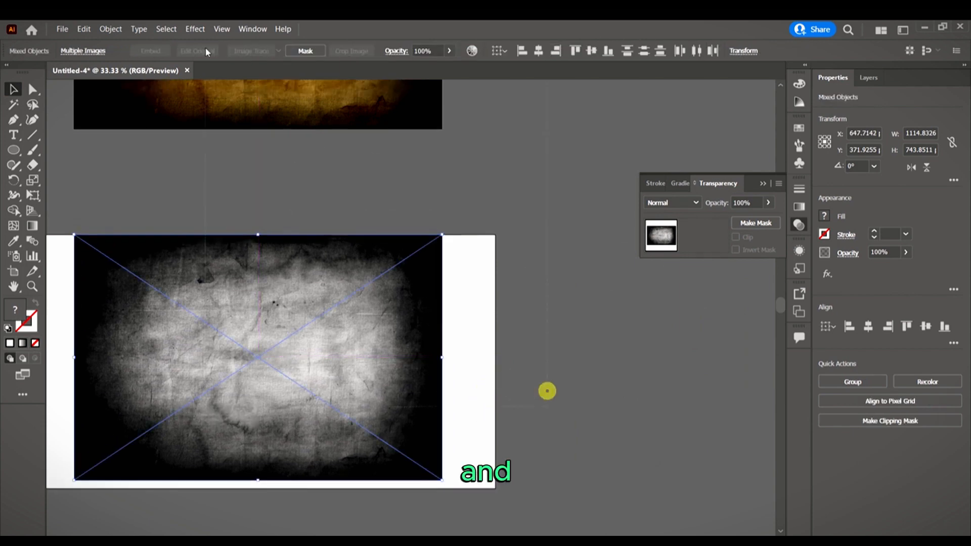
pyautogui.keyDown('shift'); pyautogui.click(299, 85); pyautogui.keyUp('shift')
pyautogui.keyDown('shift'); pyautogui.click(481, 399); pyautogui.keyUp('shift')
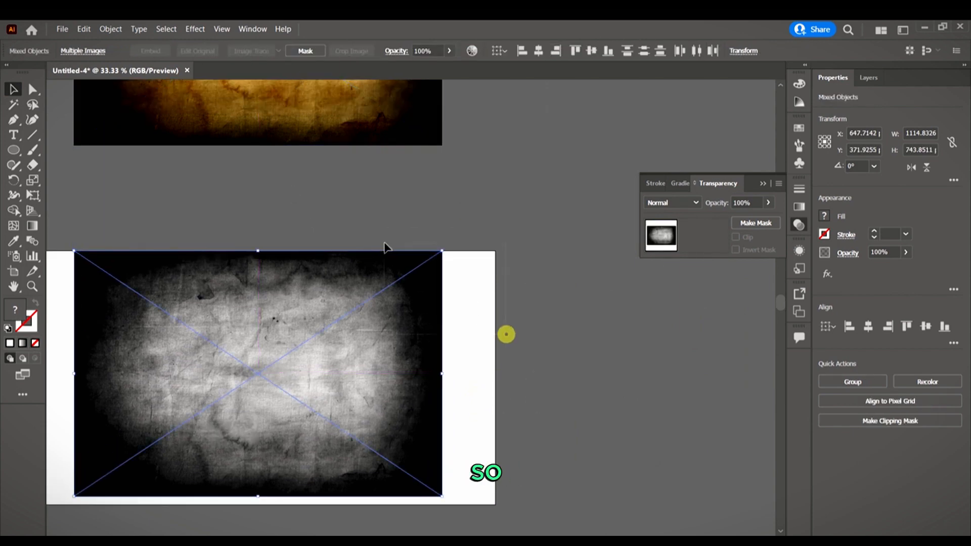
pyautogui.click(759, 224)
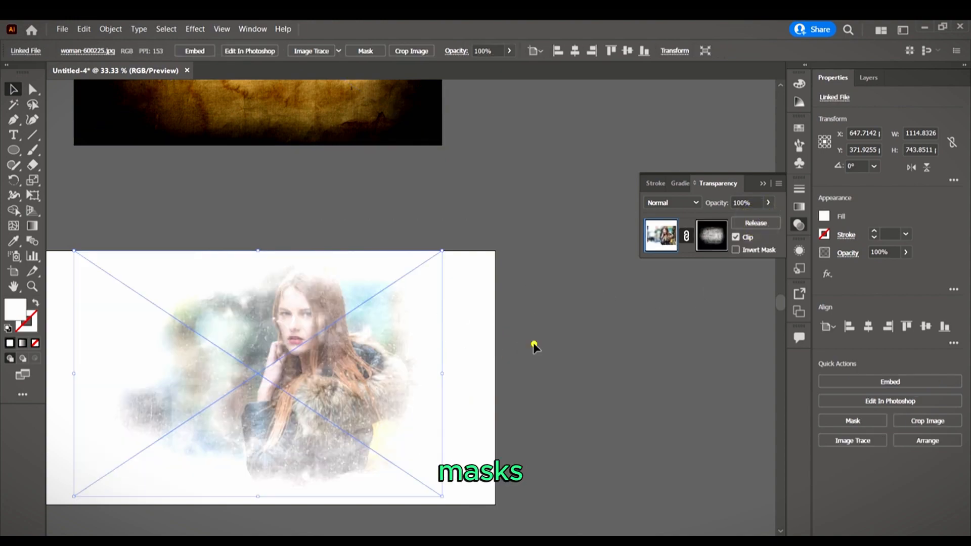
pyautogui.click(532, 342)
pyautogui.click(351, 338)
pyautogui.scroll(-3, 318, 305)
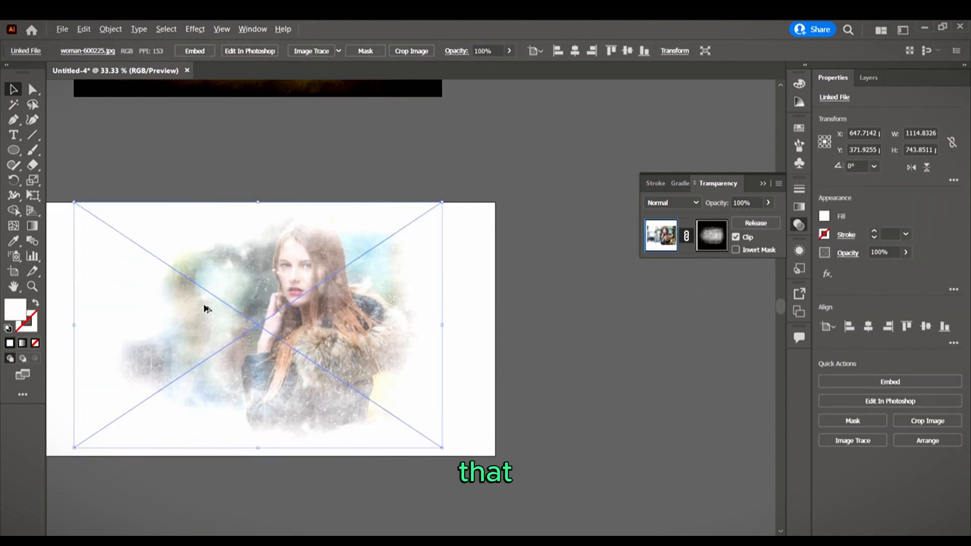
pyautogui.scroll(5, 207, 308)
pyautogui.scroll(-6, 380, 238)
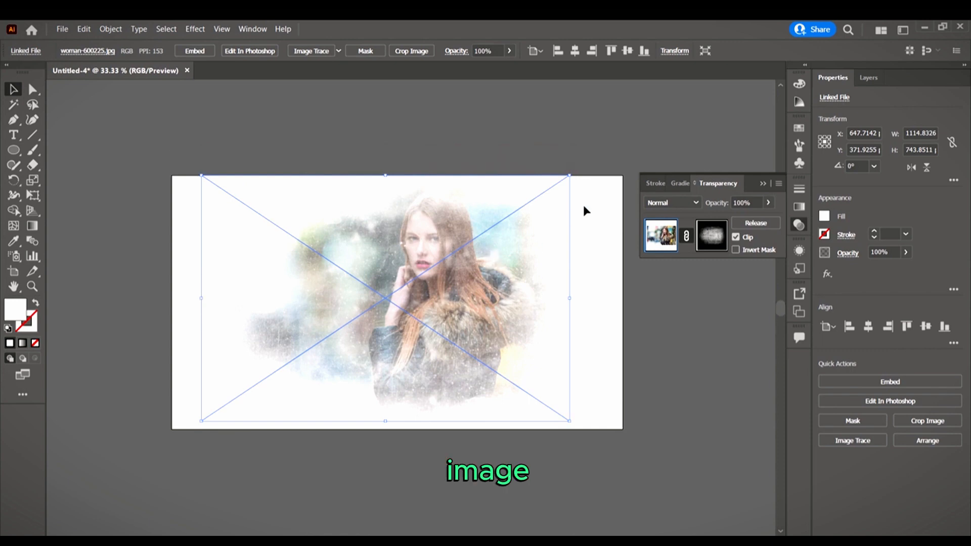
# Step: Scale the masked portrait photo down to about 969 × 647 px and centre it on the artboard
pyautogui.hotkey('ctrl', 'z')
pyautogui.scroll(3, 602, 334)
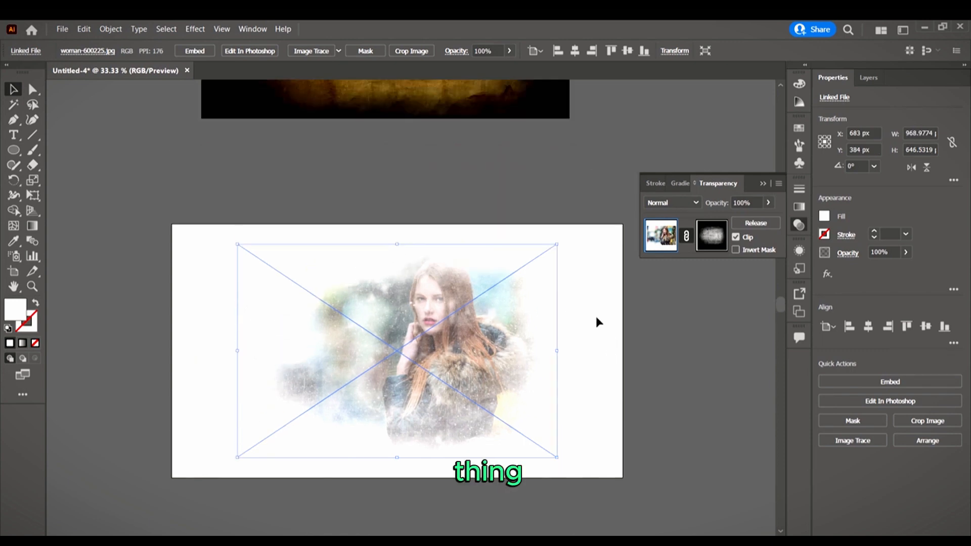
# Step: Copy the masked portrait photo and paste the duplicate directly in front of the original to intensify it
pyautogui.click(460, 365)
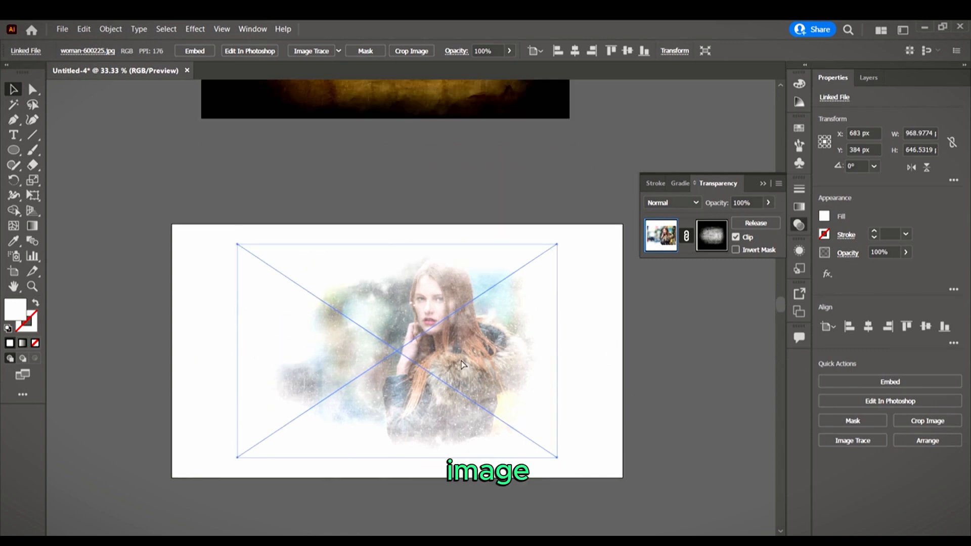
pyautogui.hotkey('ctrl', 'c')
pyautogui.hotkey('ctrl', 'f')
pyautogui.scroll(-3, 632, 344)
pyautogui.click(659, 340)
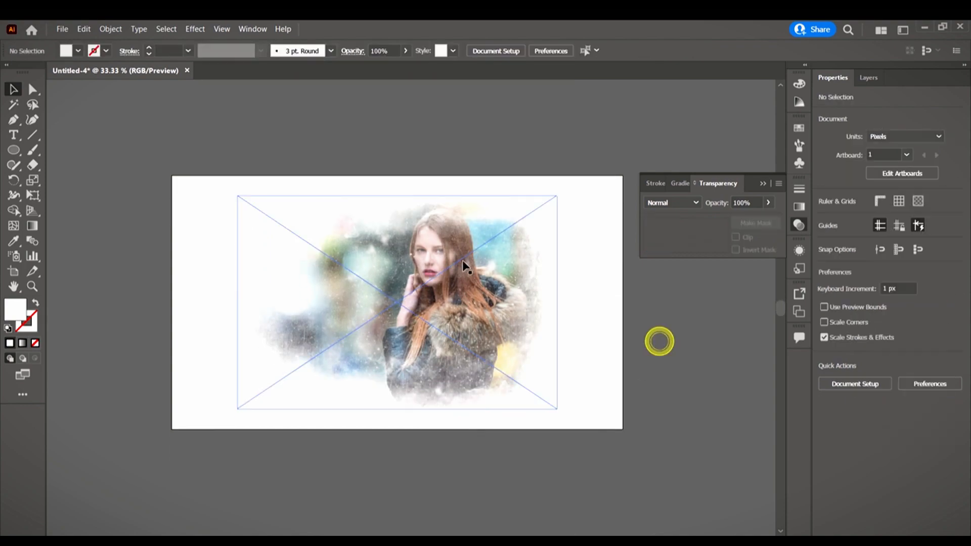
pyautogui.scroll(3, 451, 248)
pyautogui.scroll(-3, 451, 248)
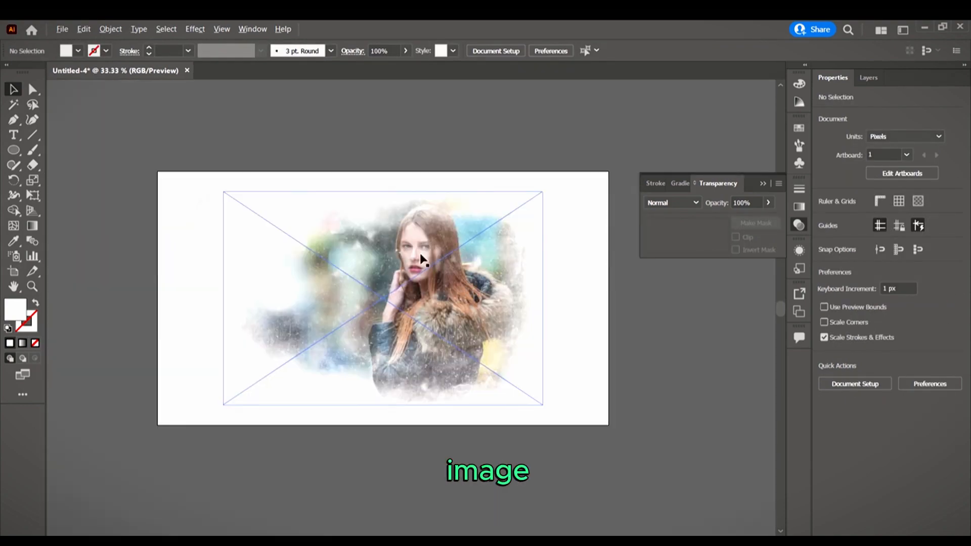
pyautogui.scroll(3, 424, 259)
pyautogui.scroll(-4, 498, 291)
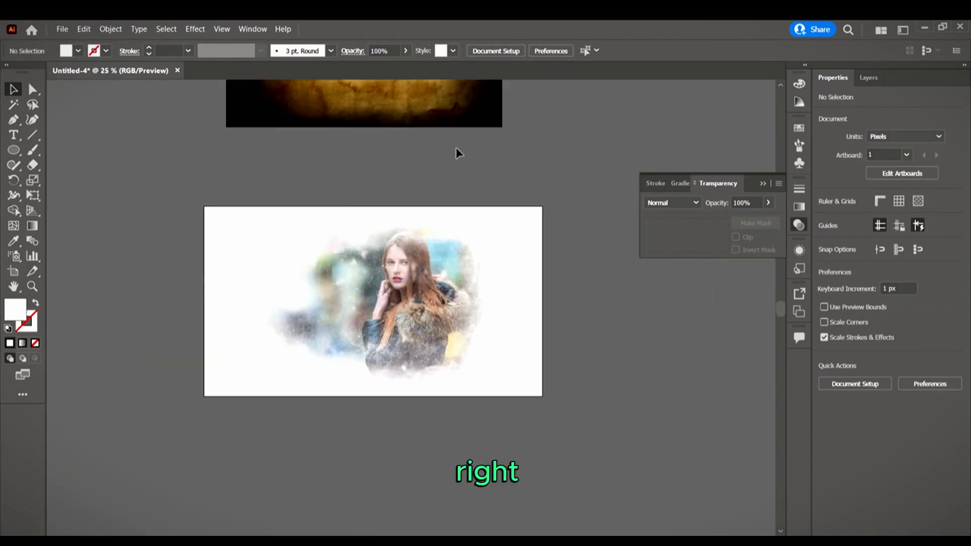
# Step: Fit the brown grunge image over the whole artboard at 1366 × 768 px and send it to the back behind the portrait
pyautogui.scroll(2, 456, 148)
pyautogui.click(458, 147)
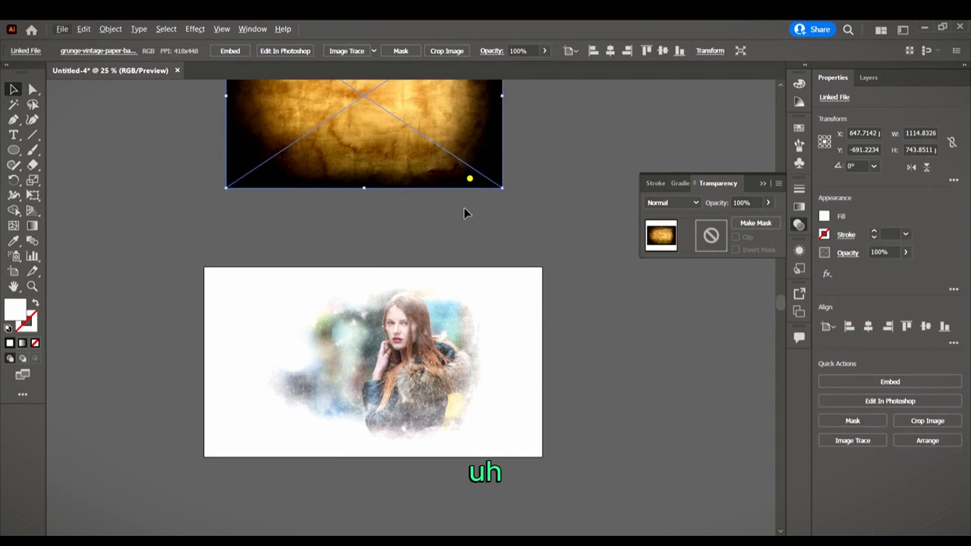
pyautogui.moveTo(468, 179); pyautogui.dragTo(541, 455)
pyautogui.rightClick(536, 376)
pyautogui.moveTo(583, 468)
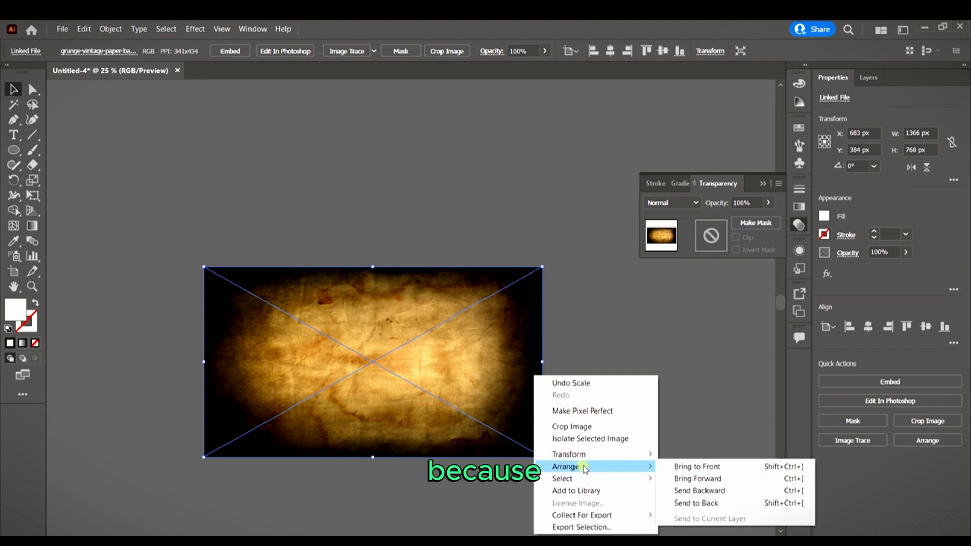
pyautogui.click(690, 502)
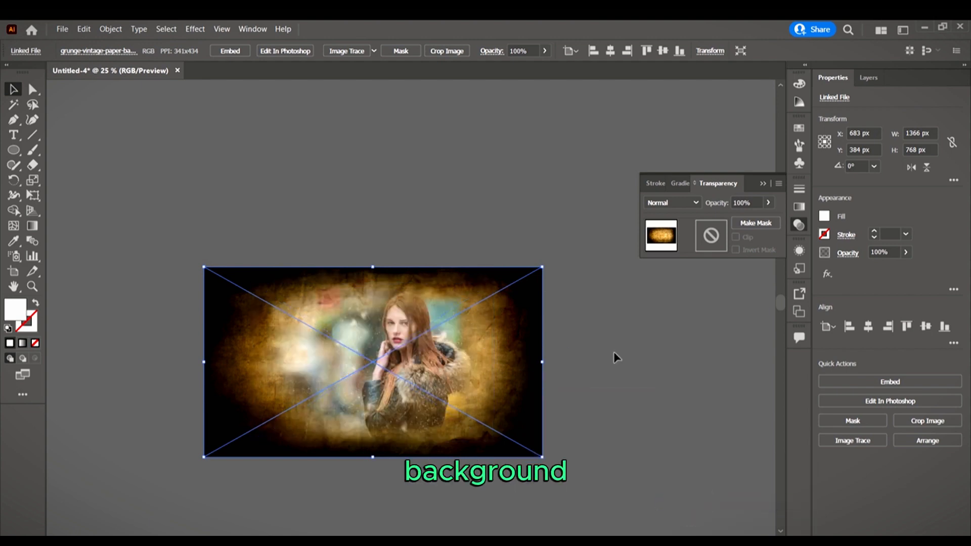
pyautogui.click(629, 352)
# Step: Examine up close and as a whole how the masked portrait blends into the brown grunge background
pyautogui.scroll(-2, 465, 303)
pyautogui.scroll(4, 450, 296)
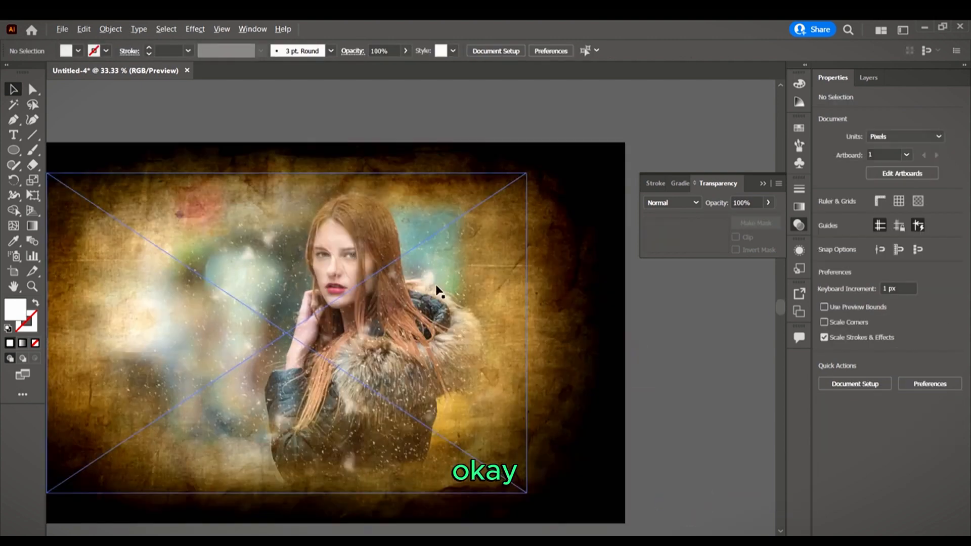
pyautogui.scroll(4, 260, 177)
pyautogui.scroll(-4, 264, 182)
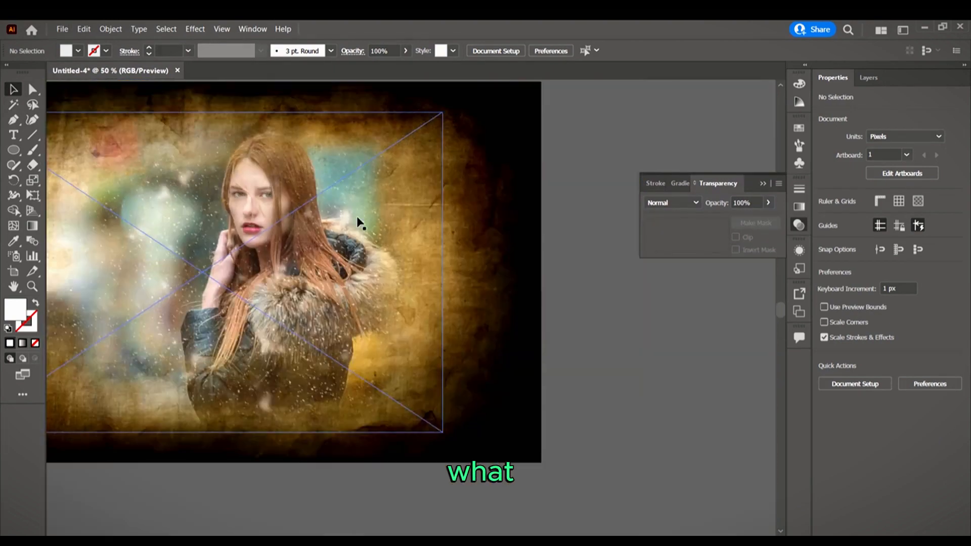
pyautogui.scroll(-2, 452, 263)
pyautogui.hscroll(-2, 253, 242)
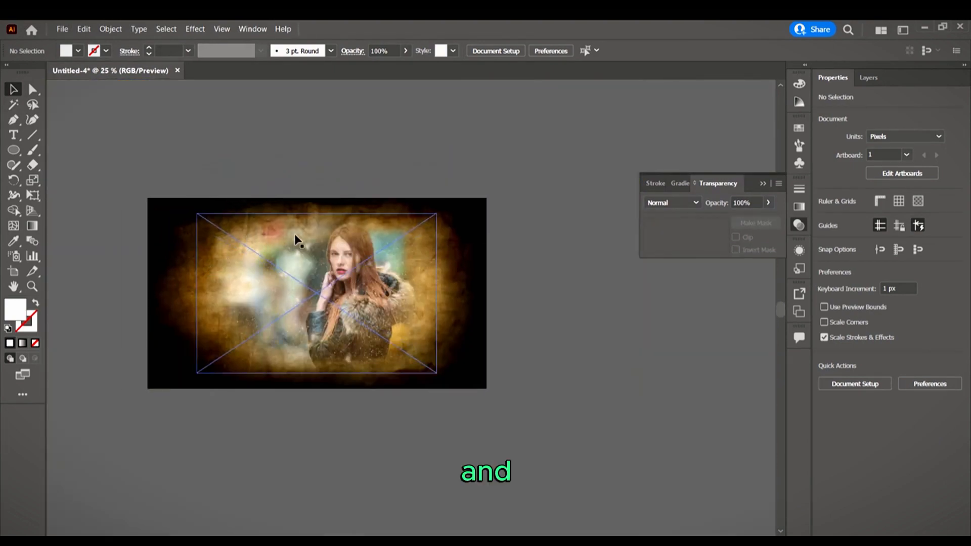
pyautogui.scroll(1, 286, 280)
pyautogui.hscroll(-2, 218, 283)
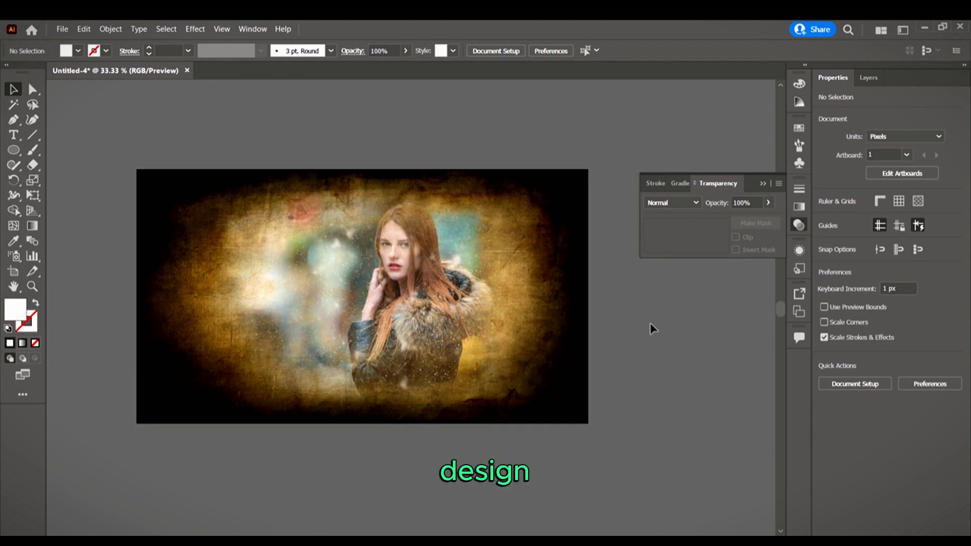
pyautogui.scroll(1, 475, 205)
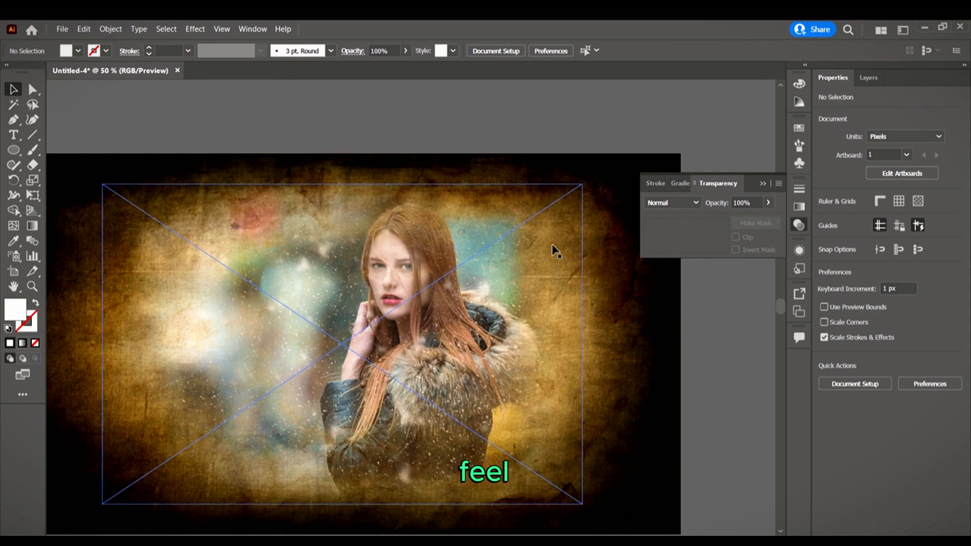
pyautogui.scroll(-2, 554, 242)
pyautogui.scroll(4, 392, 219)
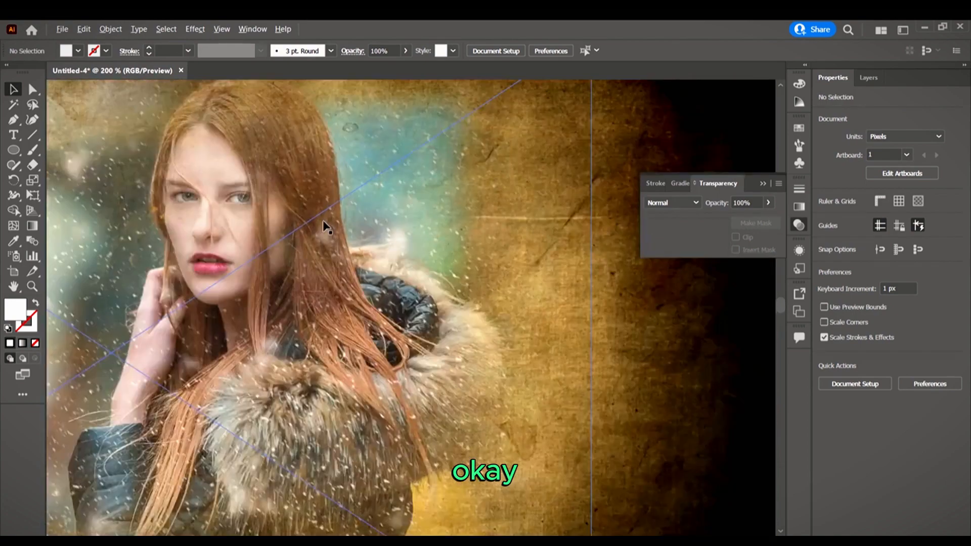
pyautogui.scroll(-7, 380, 230)
pyautogui.hscroll(2, 445, 229)
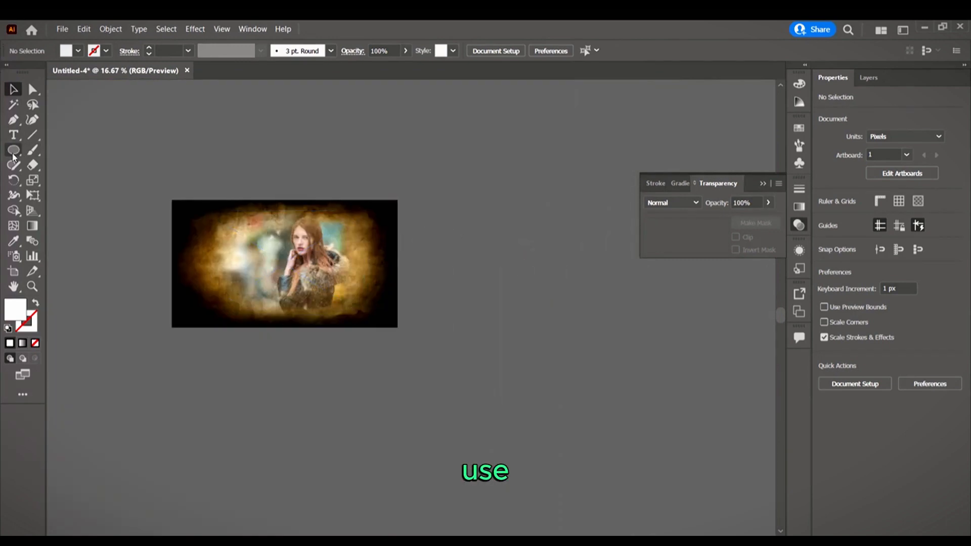
# Step: Draw a white rectangle about 579 × 768 px in the empty area to the right of the artboard, level with its top edge
pyautogui.moveTo(14, 151); pyautogui.dragTo(80, 149)
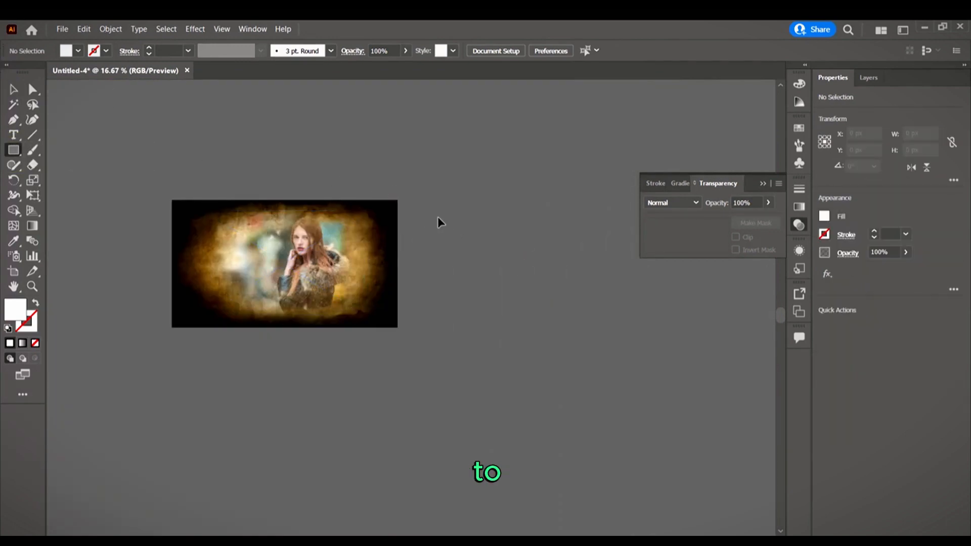
pyautogui.scroll(2, 440, 219)
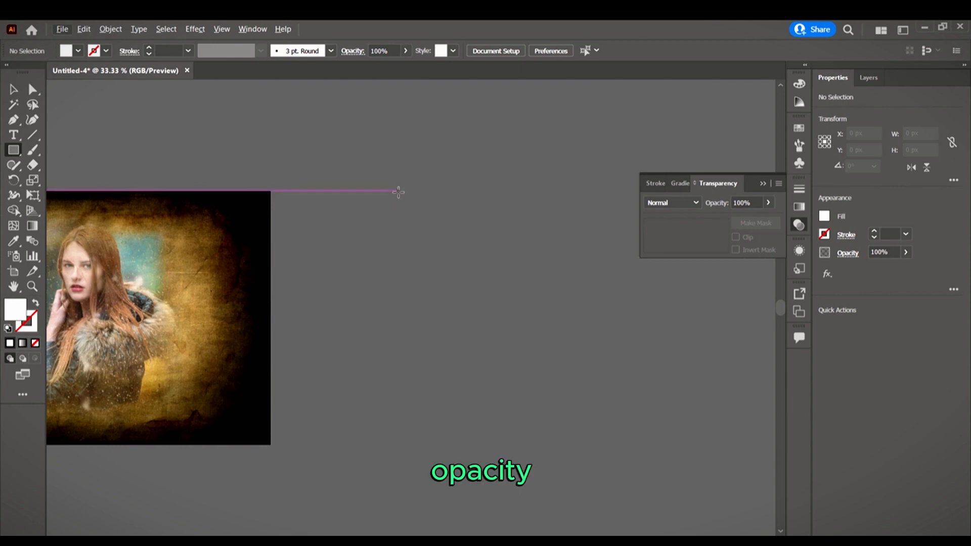
pyautogui.moveTo(398, 192)
pyautogui.mouseDown()
pyautogui.moveTo(479, 269)
pyautogui.moveTo(596, 464)
pyautogui.moveTo(590, 445)
pyautogui.mouseUp()
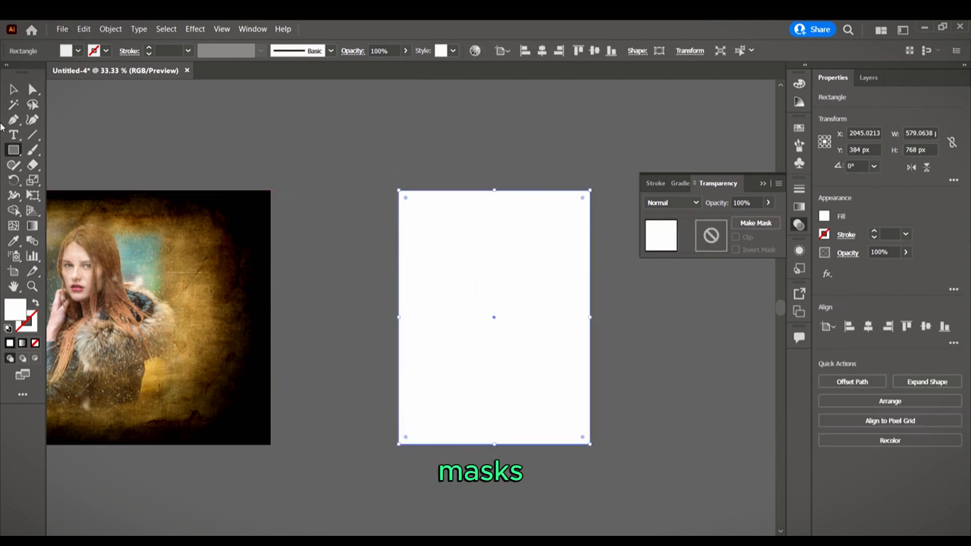
pyautogui.click(14, 88)
pyautogui.hscroll(3, 449, 268)
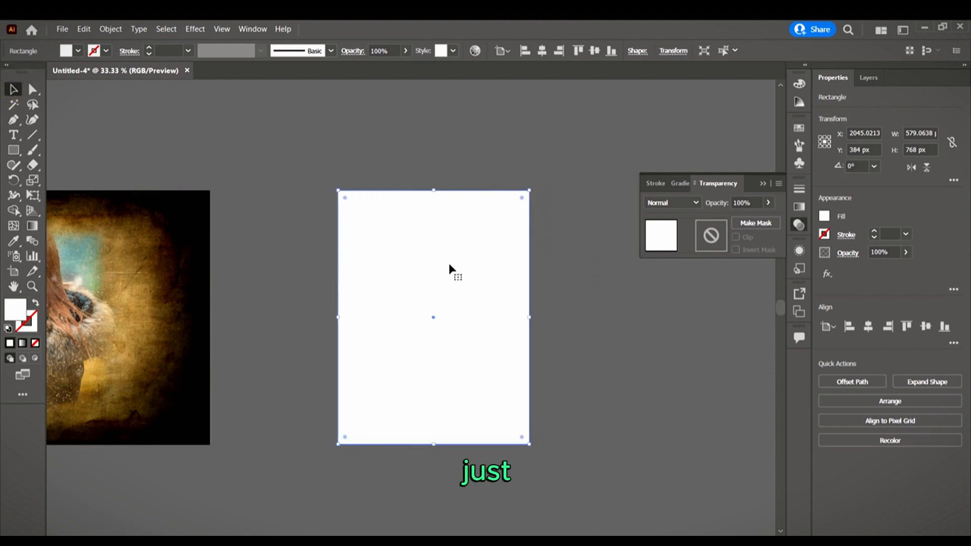
# Step: Fill the rectangle with a linear white-to-black gradient at a 90° angle
pyautogui.click(799, 207)
pyautogui.click(734, 278)
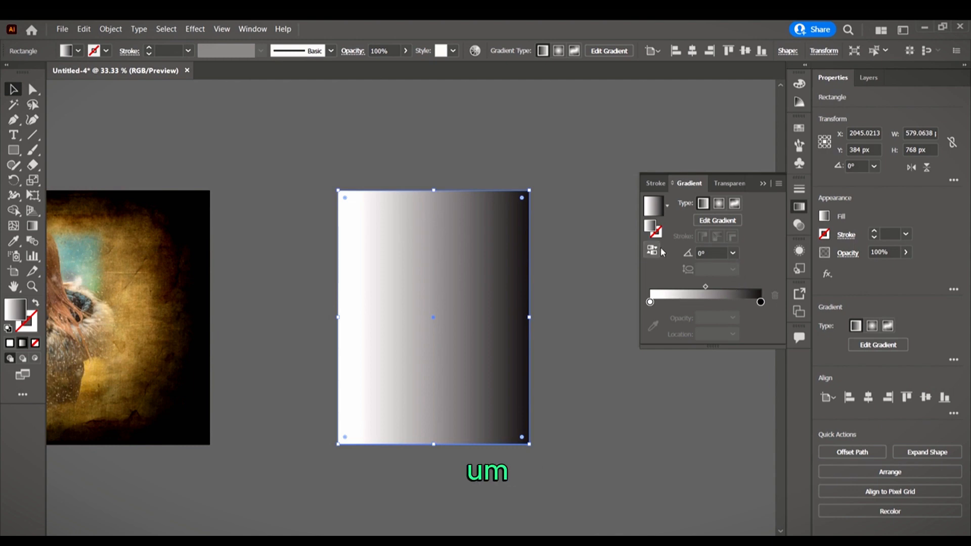
pyautogui.click(733, 253)
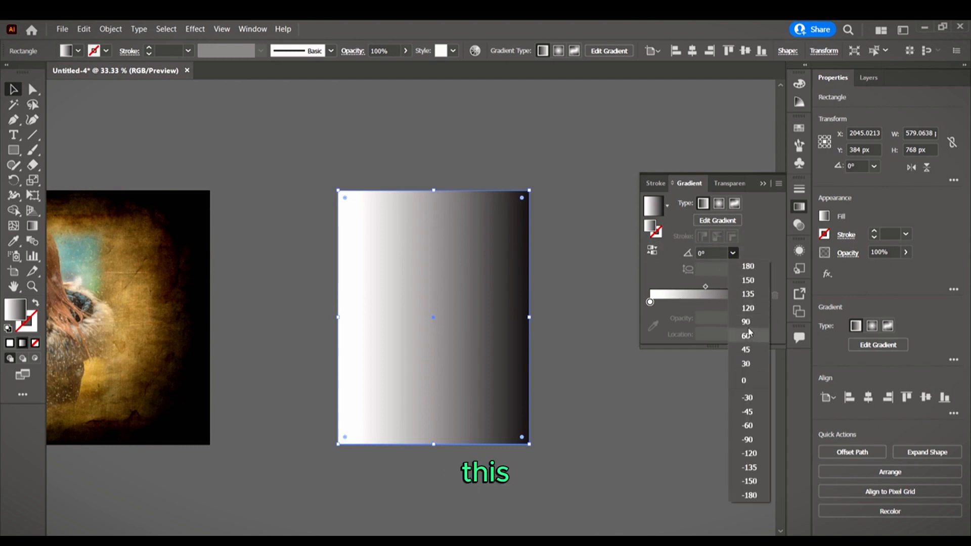
pyautogui.click(747, 322)
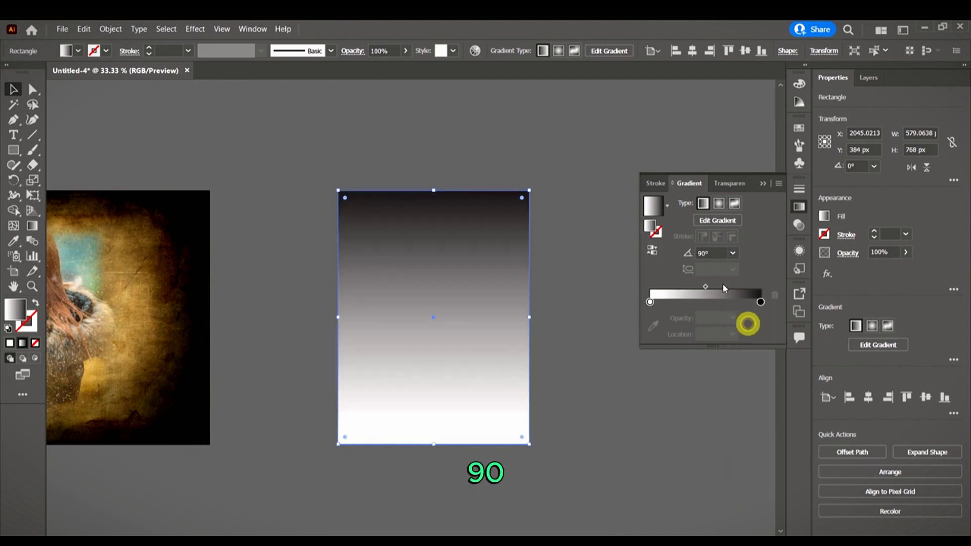
# Step: Change the black gradient stop's color mode from grayscale to RGB, giving pure black 000000
pyautogui.doubleClick(760, 302)
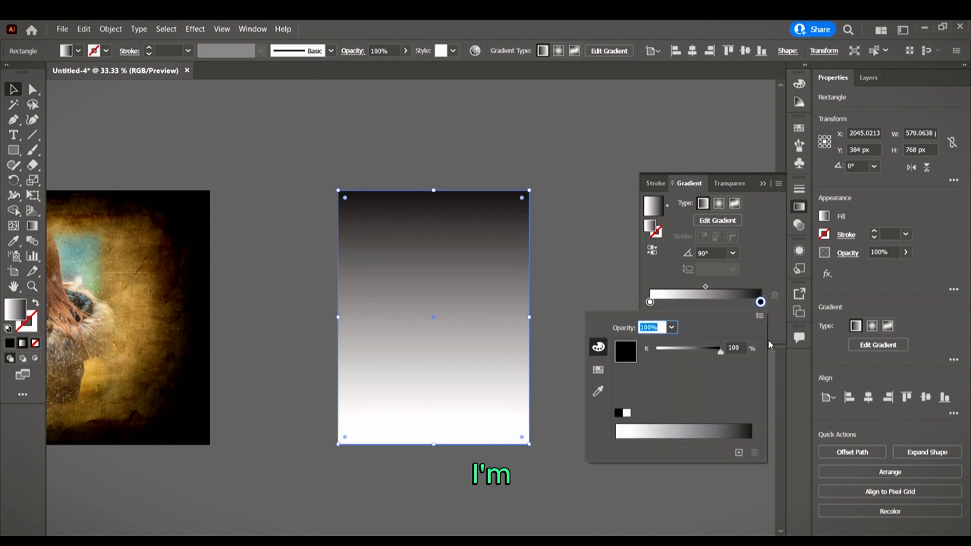
pyautogui.click(759, 315)
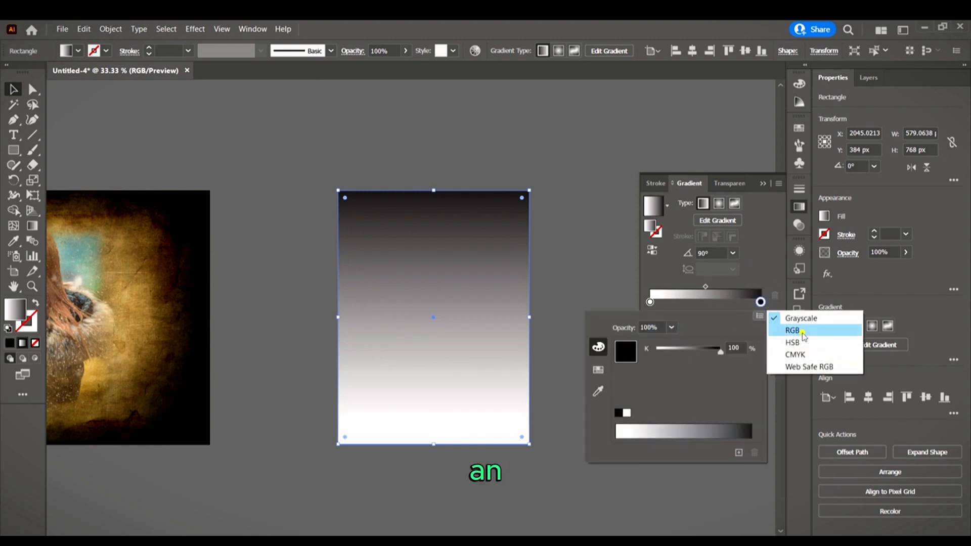
pyautogui.click(803, 332)
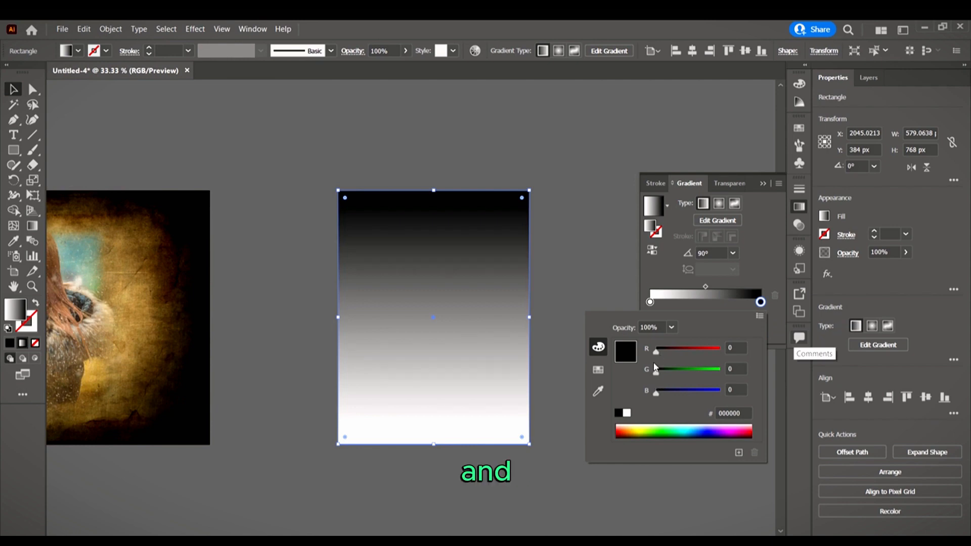
pyautogui.click(748, 248)
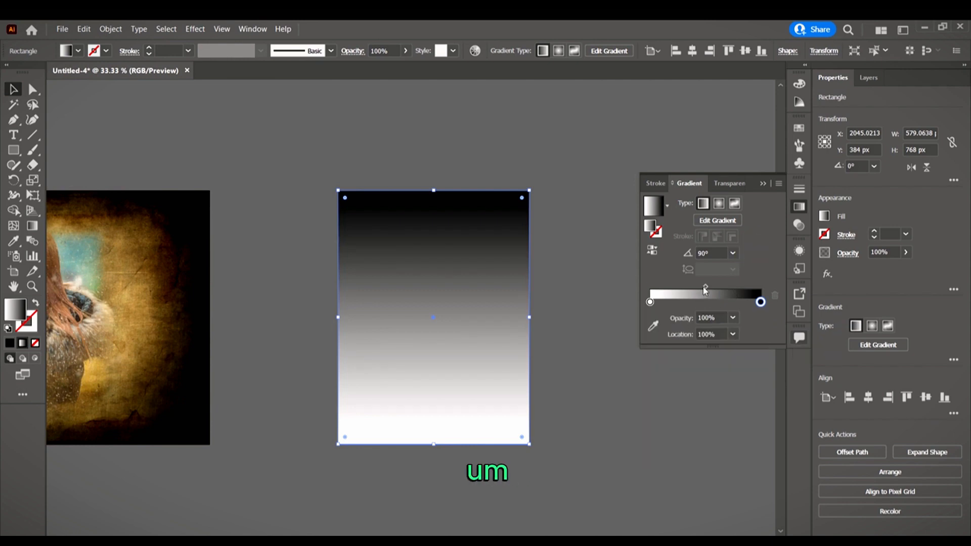
# Step: Shift the gradient's midpoint to a location of about 39.7% and reverse the gradient so white is at the rectangle's top
pyautogui.click(705, 286)
pyautogui.moveTo(707, 288); pyautogui.dragTo(694, 287)
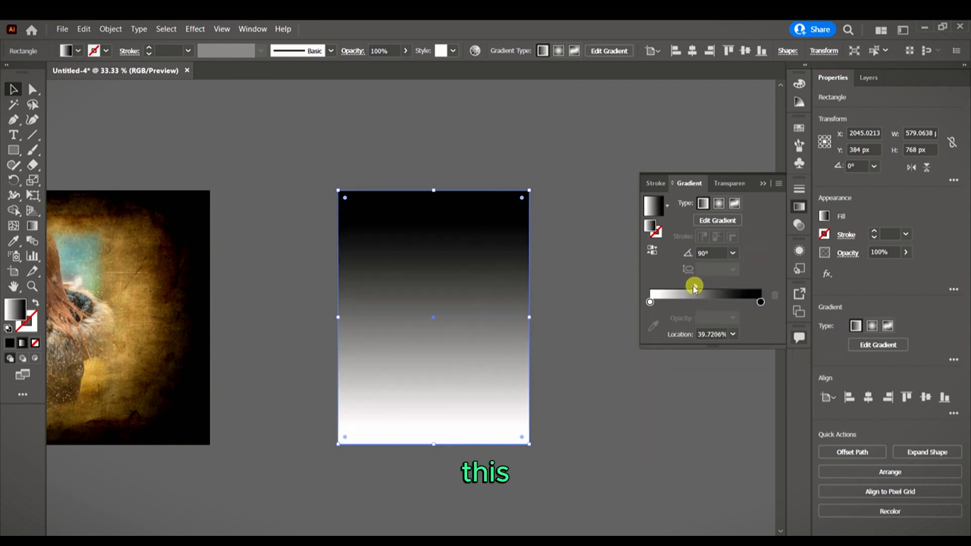
pyautogui.click(581, 252)
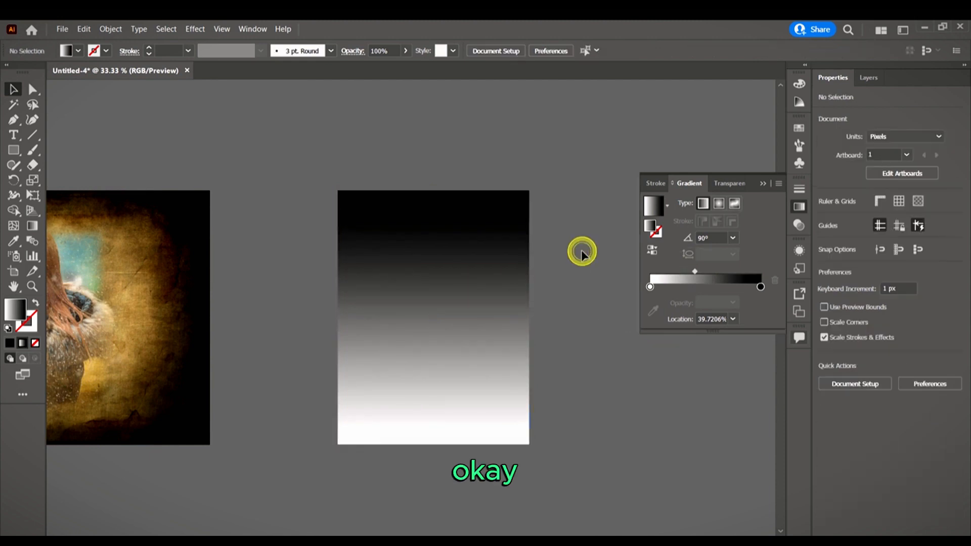
pyautogui.click(473, 241)
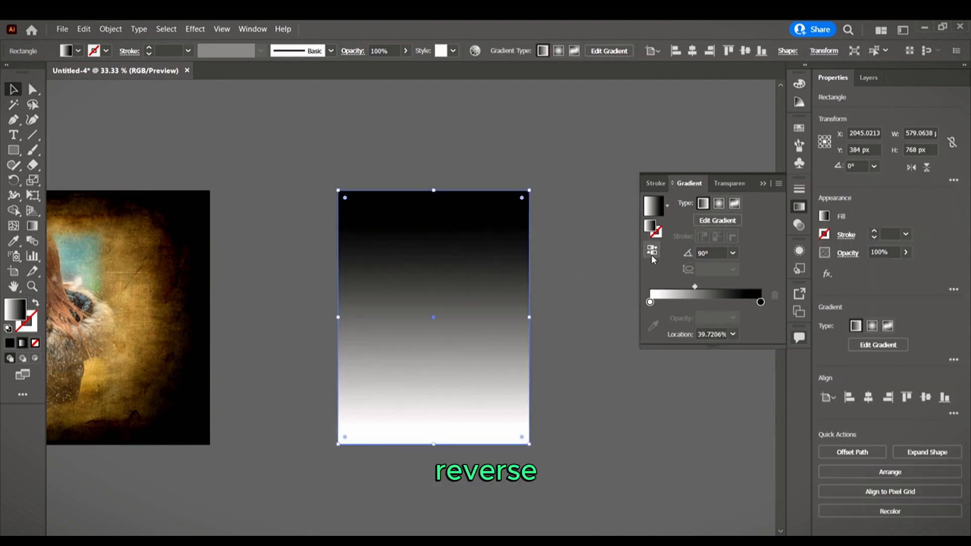
pyautogui.click(652, 255)
pyautogui.hscroll(3, 599, 286)
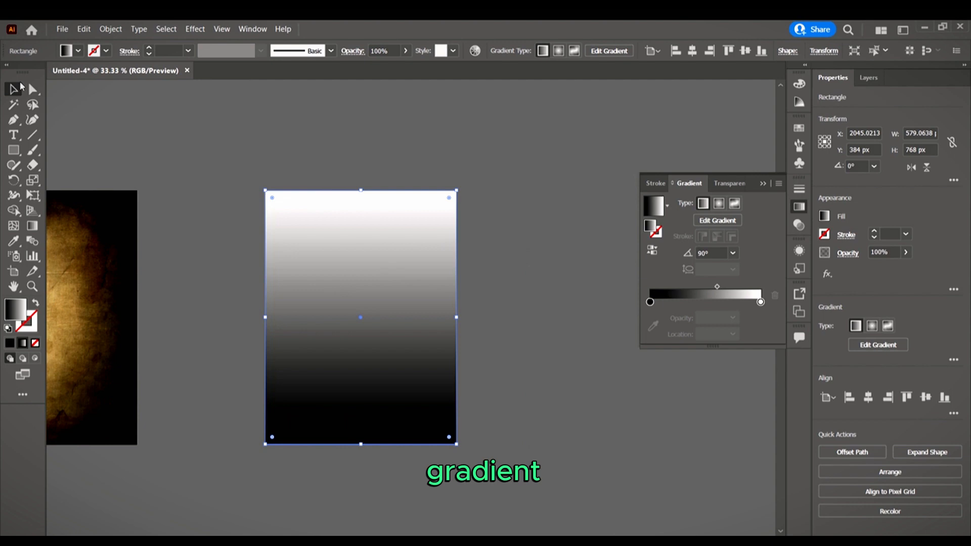
# Step: Place the linked image woman-3083453 over the gradient rectangle, starting at its top-left corner and matching its height
pyautogui.click(62, 29)
pyautogui.click(127, 228)
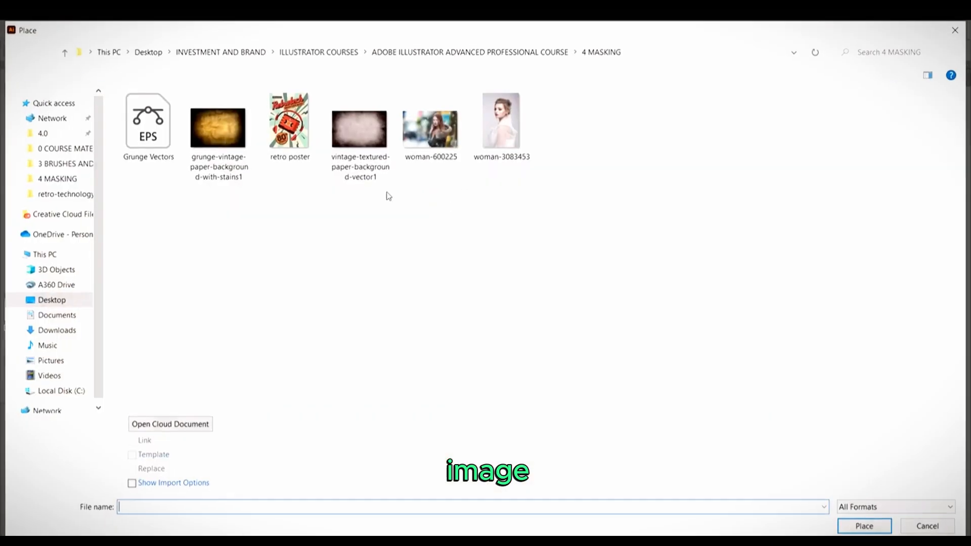
pyautogui.click(504, 124)
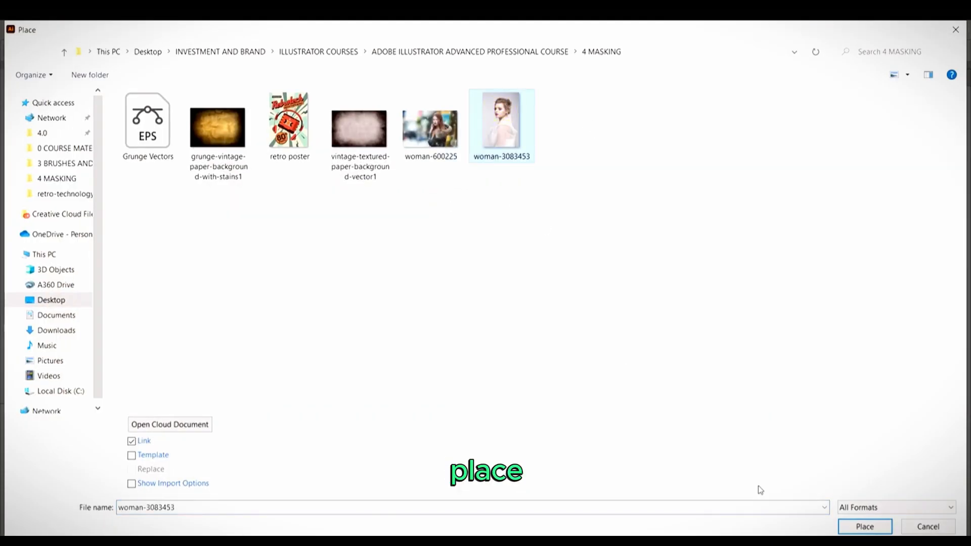
pyautogui.click(865, 526)
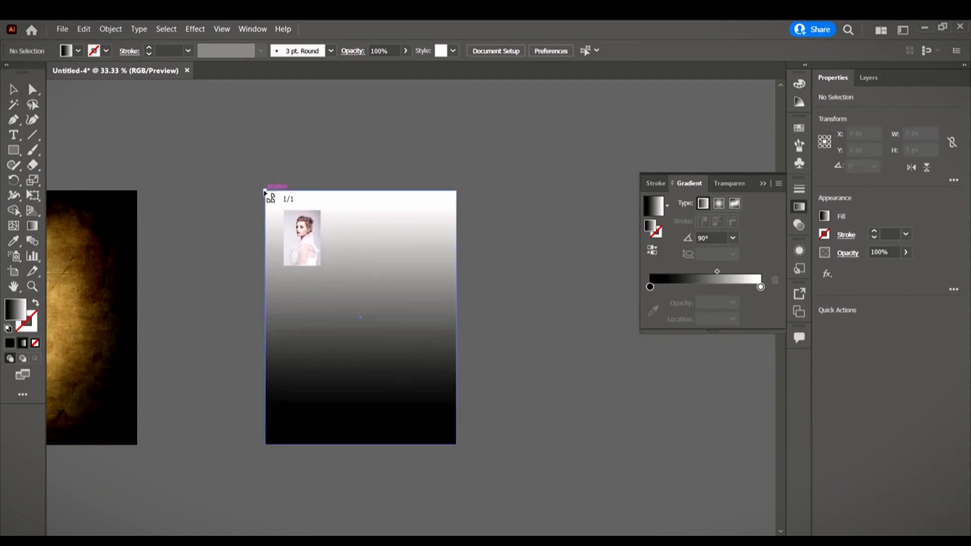
pyautogui.moveTo(264, 190); pyautogui.dragTo(475, 447)
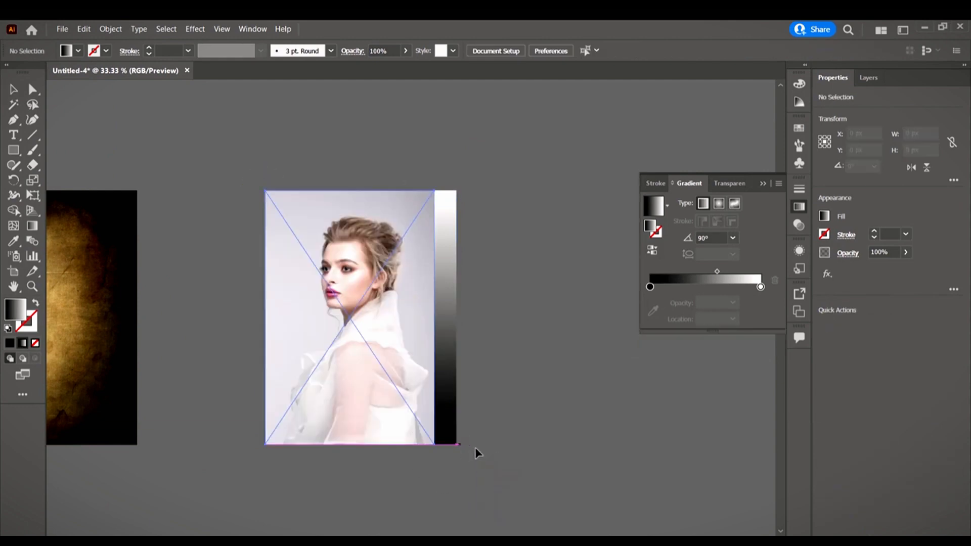
# Step: Narrow the gradient rectangle to 512 px wide so its right edge aligns with the portrait's edge
pyautogui.click(469, 354)
pyautogui.click(446, 324)
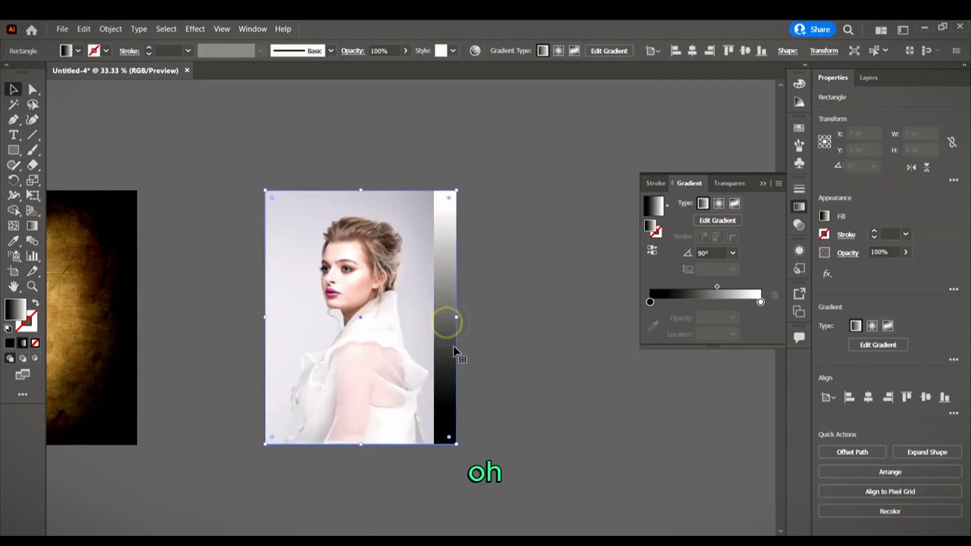
pyautogui.moveTo(457, 318)
pyautogui.mouseDown()
pyautogui.moveTo(435, 319)
pyautogui.moveTo(444, 316)
pyautogui.mouseUp()
pyautogui.hotkey('ctrl', '=')
pyautogui.hotkey('ctrl', '=')
pyautogui.hotkey('ctrl', '=')
pyautogui.hotkey('ctrl', '=')
pyautogui.hotkey('ctrl', '=')
pyautogui.hotkey('ctrl', '-')
pyautogui.hotkey('ctrl', '-')
pyautogui.hotkey('ctrl', '-')
pyautogui.hotkey('ctrl', '-')
pyautogui.hotkey('ctrl', '-')
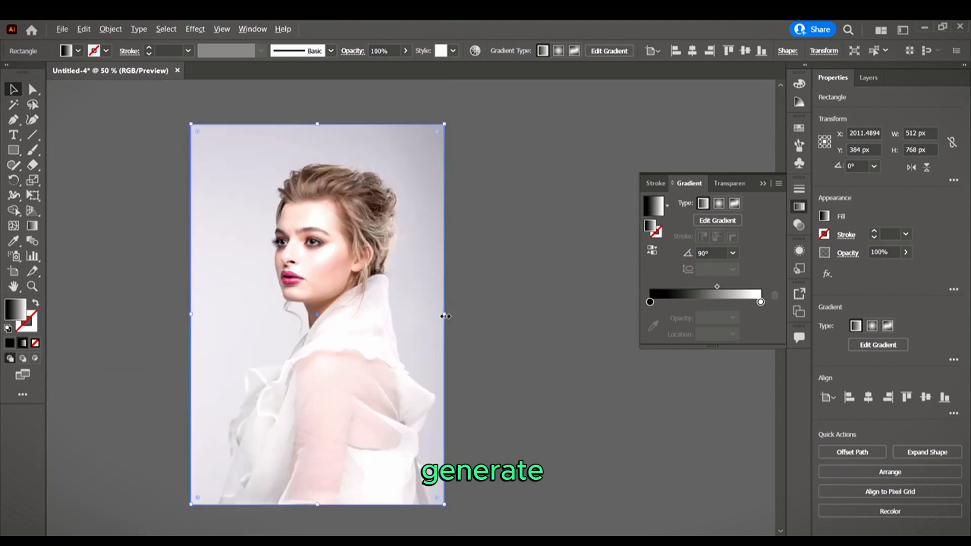
# Step: Bring the gradient rectangle to the front so it covers the portrait
pyautogui.rightClick(376, 304)
pyautogui.moveTo(454, 248)
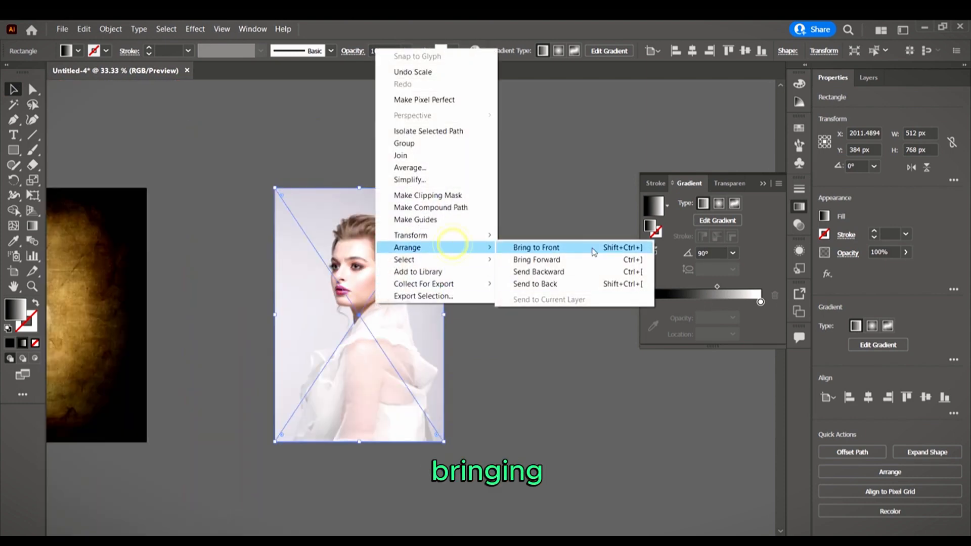
pyautogui.click(536, 247)
pyautogui.click(533, 345)
# Step: Select everything and make an opacity mask on the portrait from the gradient rectangle
pyautogui.hotkey('ctrl', 'a')
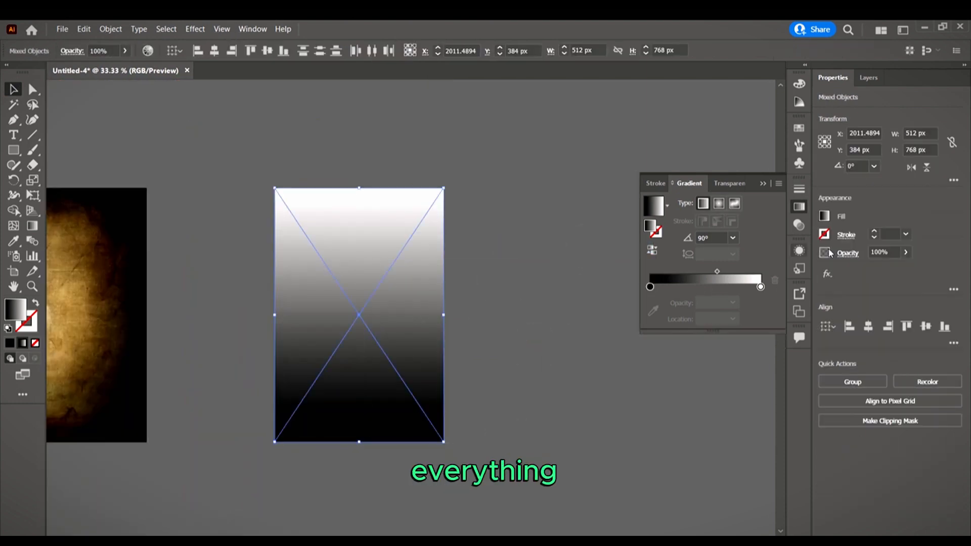
pyautogui.click(799, 225)
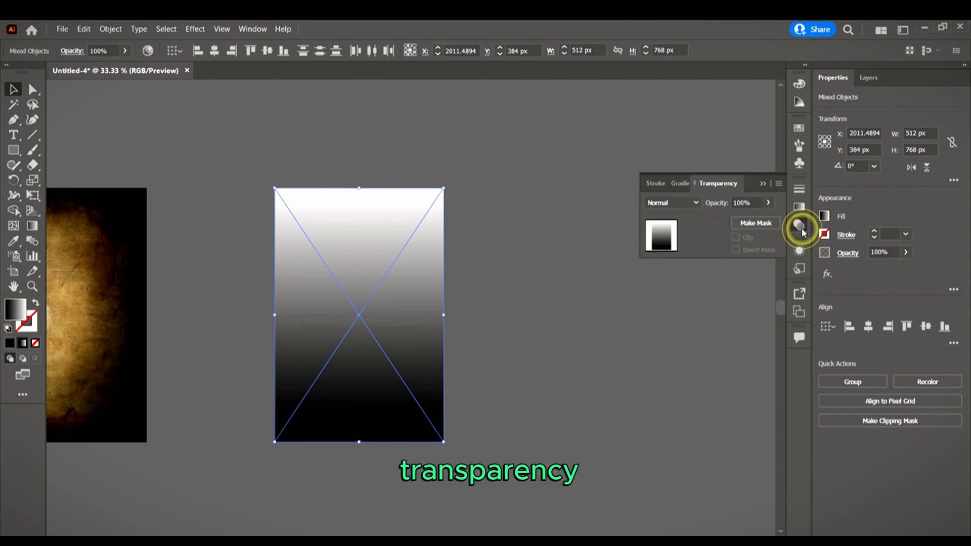
pyautogui.click(753, 228)
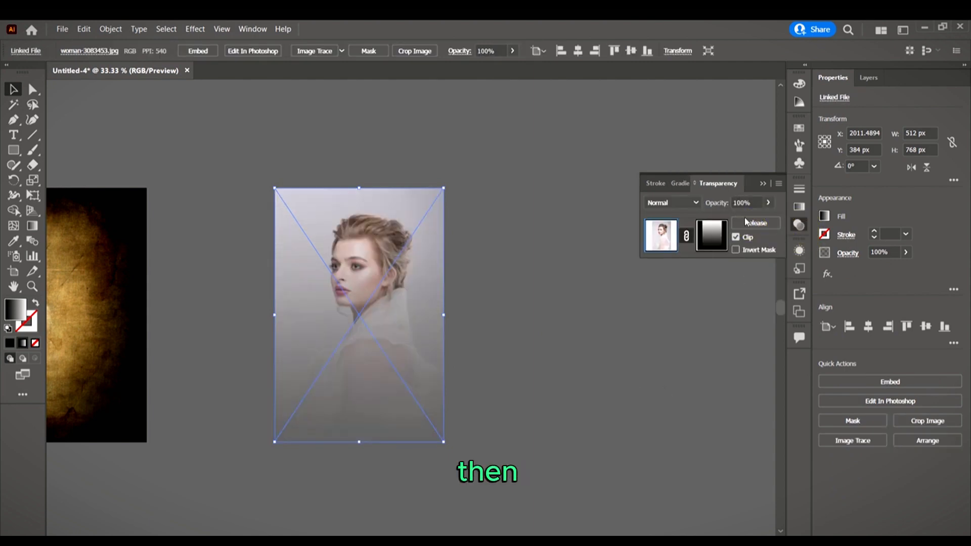
pyautogui.click(599, 364)
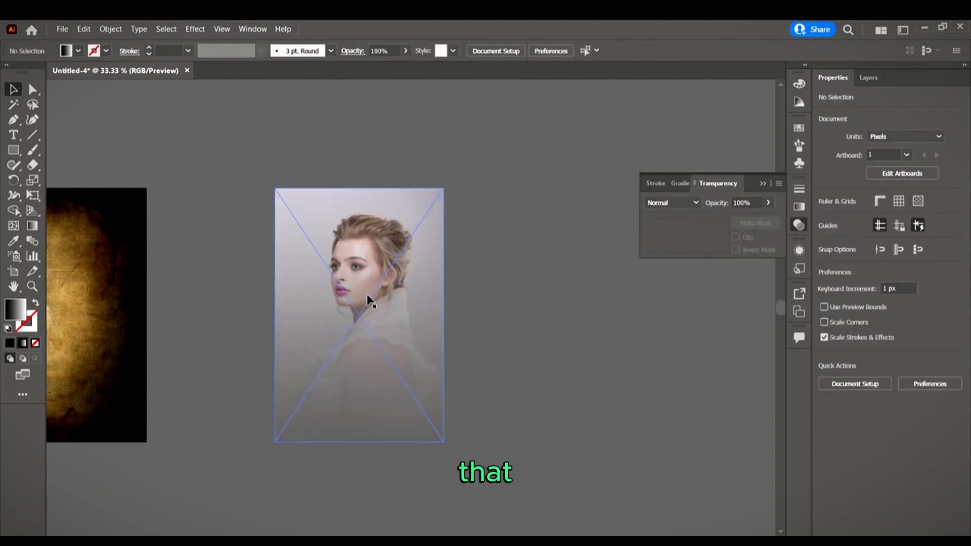
pyautogui.scroll(1, 369, 302)
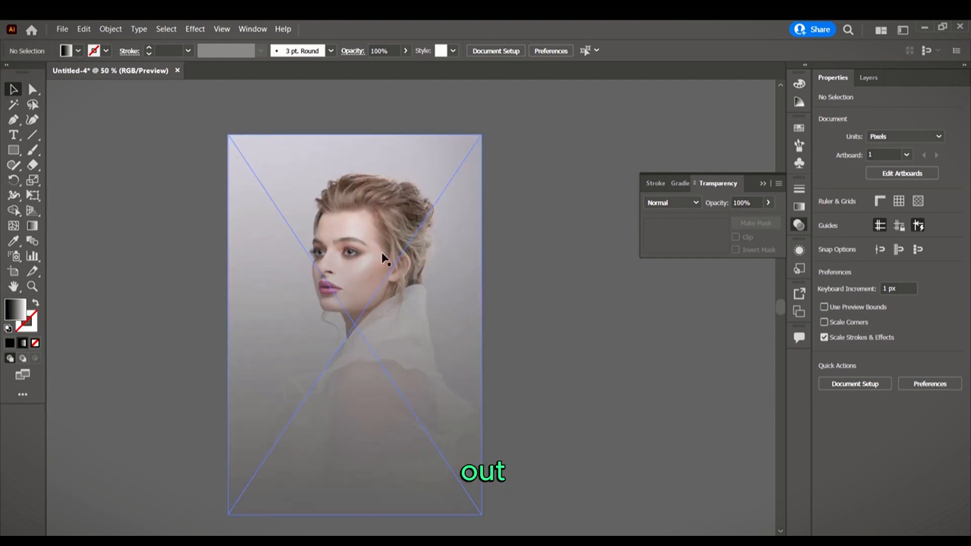
# Step: Draw a rectangle over the masked portrait and stretch it to the portrait's full 512 by 768 px size
pyautogui.press('m')
pyautogui.scroll(-1, 228, 117)
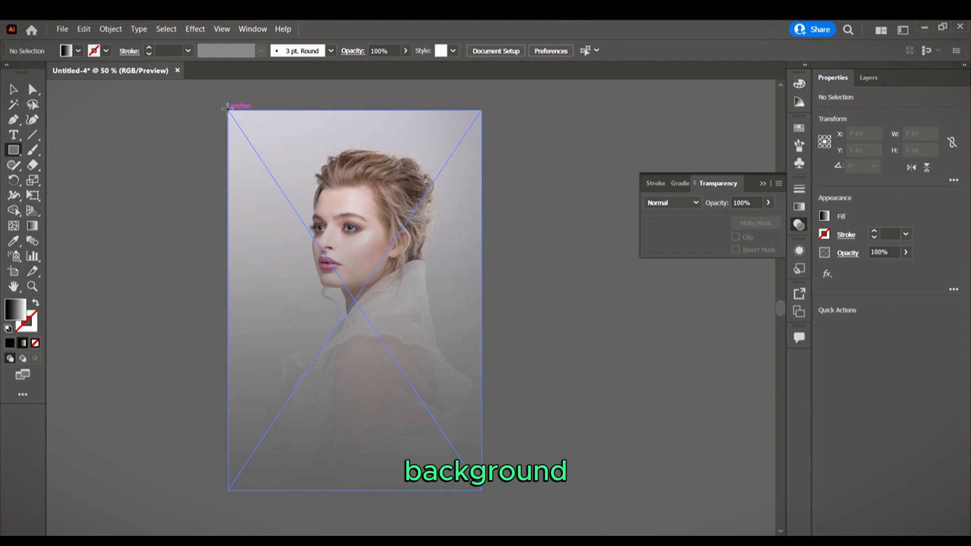
pyautogui.moveTo(227, 109); pyautogui.dragTo(481, 482)
pyautogui.click(14, 89)
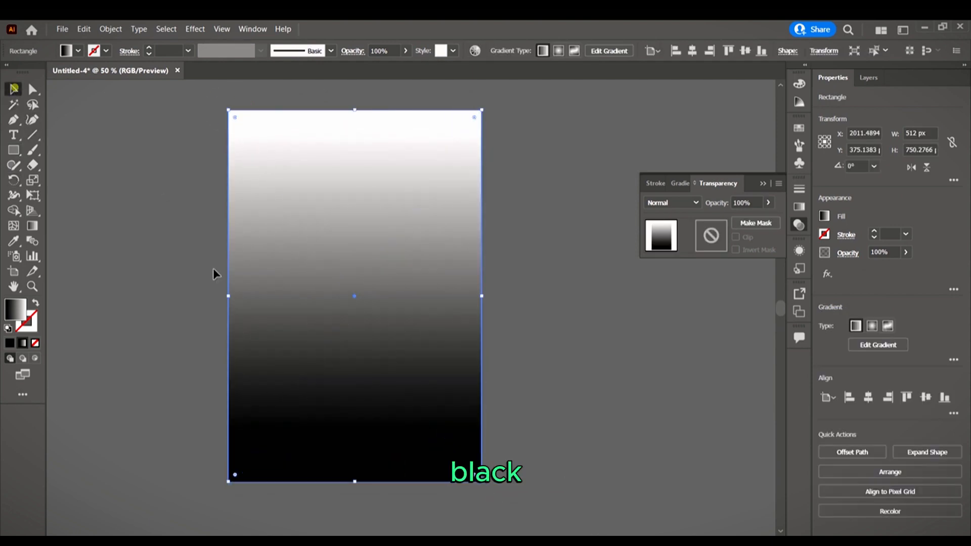
pyautogui.click(325, 362)
pyautogui.moveTo(354, 481); pyautogui.dragTo(357, 490)
# Step: Fill the new rectangle with white and send it behind the masked portrait as a background
pyautogui.click(78, 51)
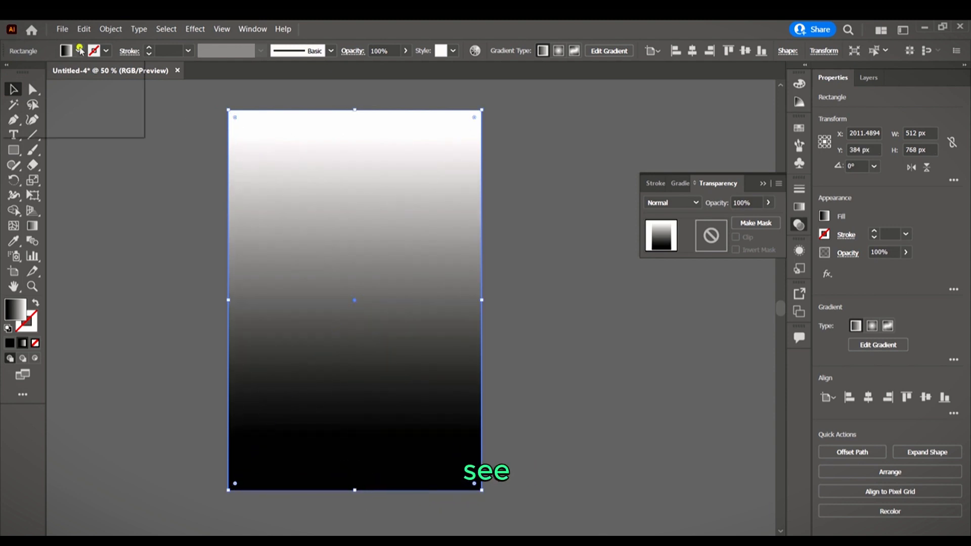
pyautogui.click(26, 77)
pyautogui.click(132, 205)
pyautogui.rightClick(362, 208)
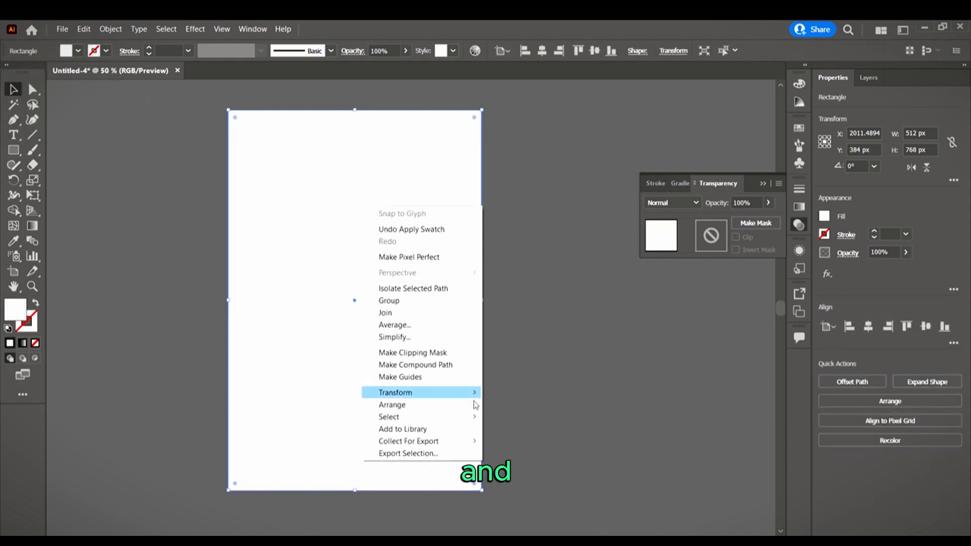
pyautogui.moveTo(433, 404)
pyautogui.click(550, 441)
pyautogui.click(579, 393)
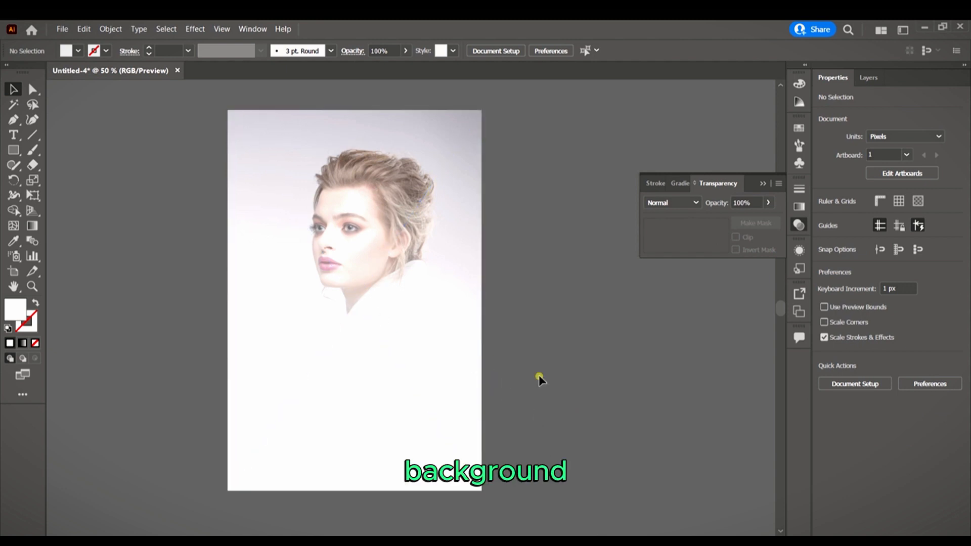
pyautogui.scroll(-2, 354, 319)
pyautogui.scroll(2, 389, 377)
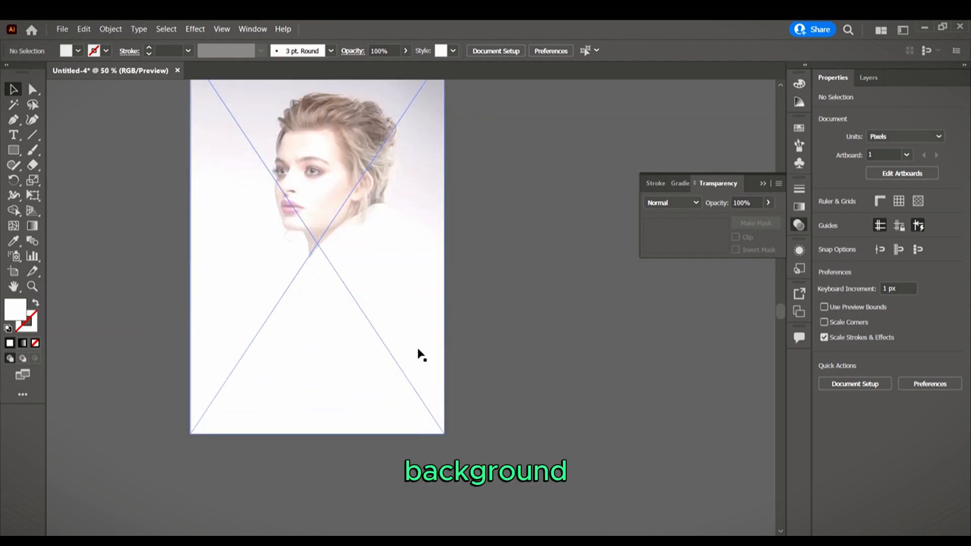
pyautogui.scroll(1, 405, 323)
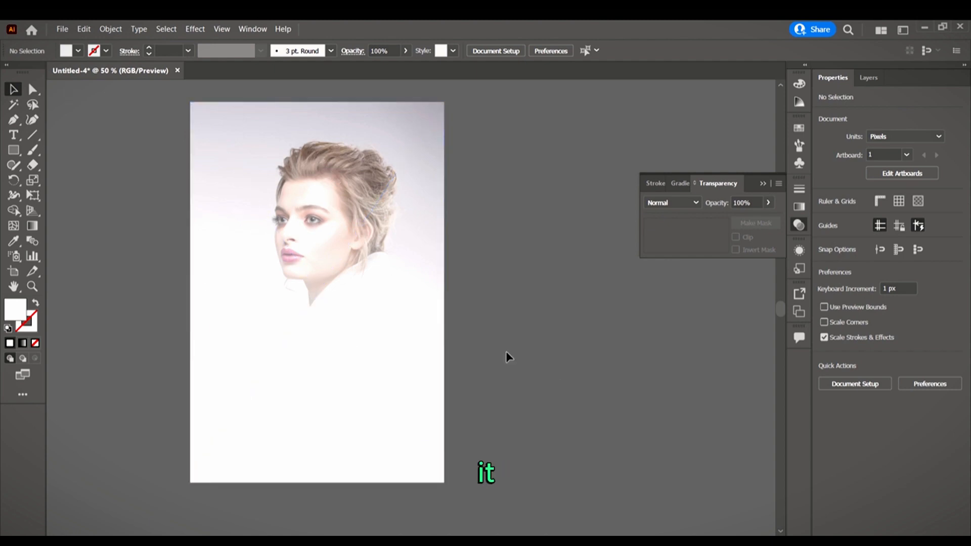
pyautogui.scroll(-3, 543, 353)
pyautogui.scroll(2, 529, 338)
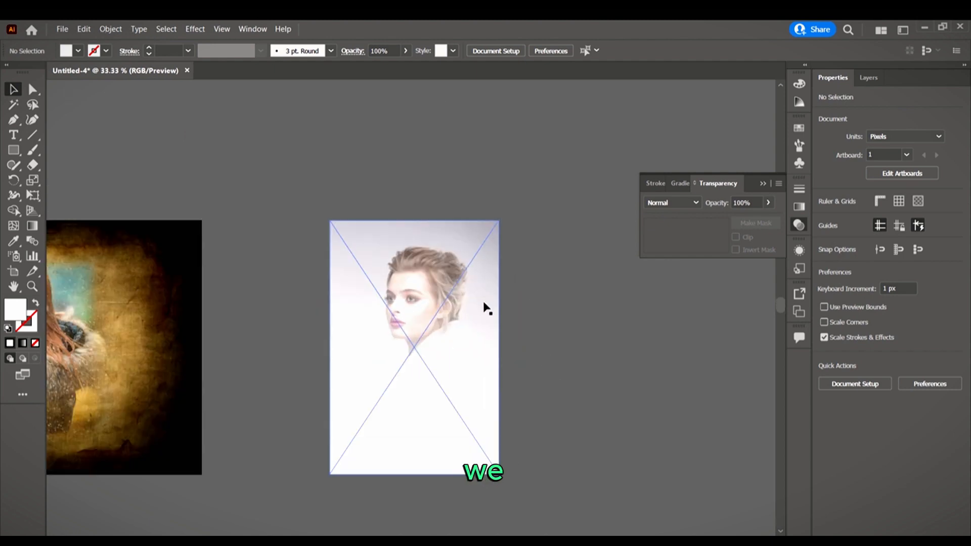
# Step: Move the masked portrait off the white rectangle to expose its transparency, and return it to its place
pyautogui.click(453, 314)
pyautogui.click(559, 369)
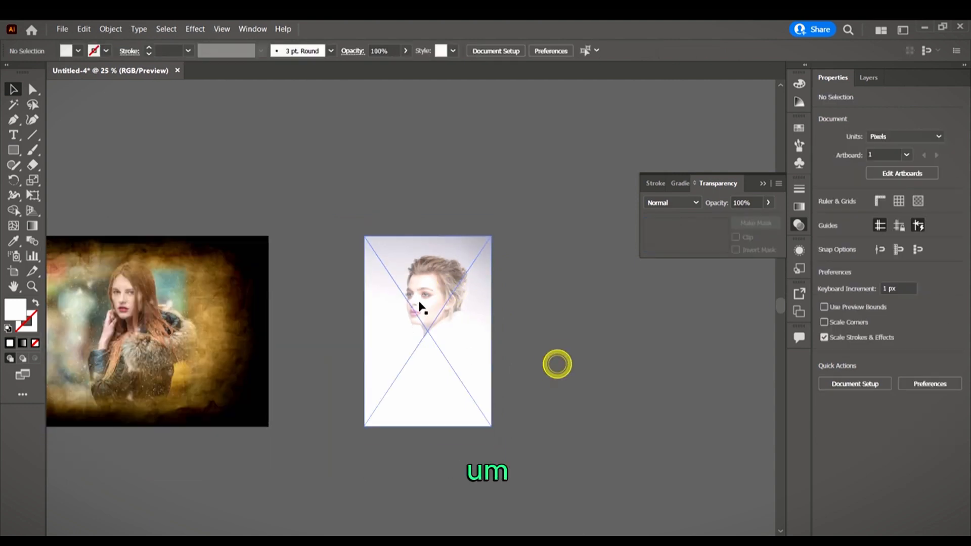
pyautogui.moveTo(408, 299); pyautogui.dragTo(315, 172)
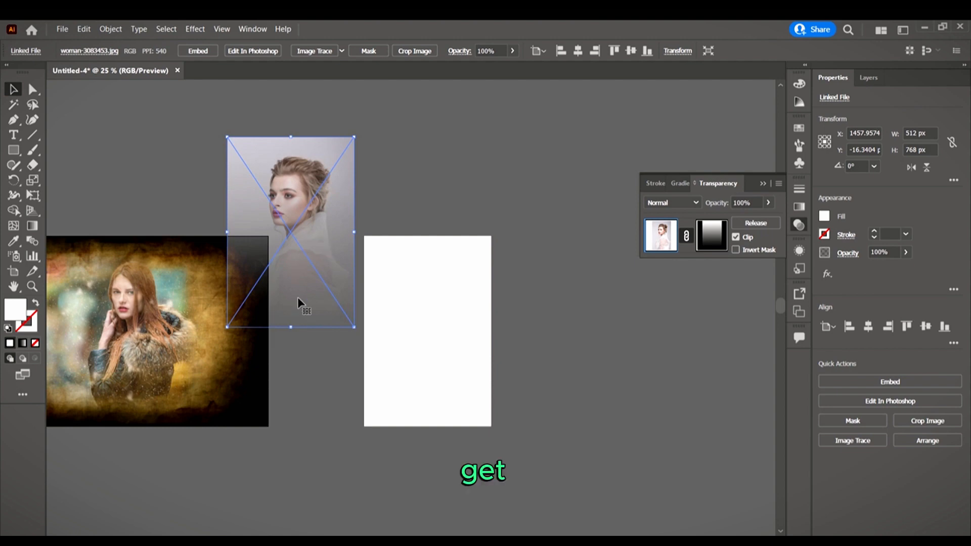
pyautogui.moveTo(304, 288); pyautogui.dragTo(441, 387)
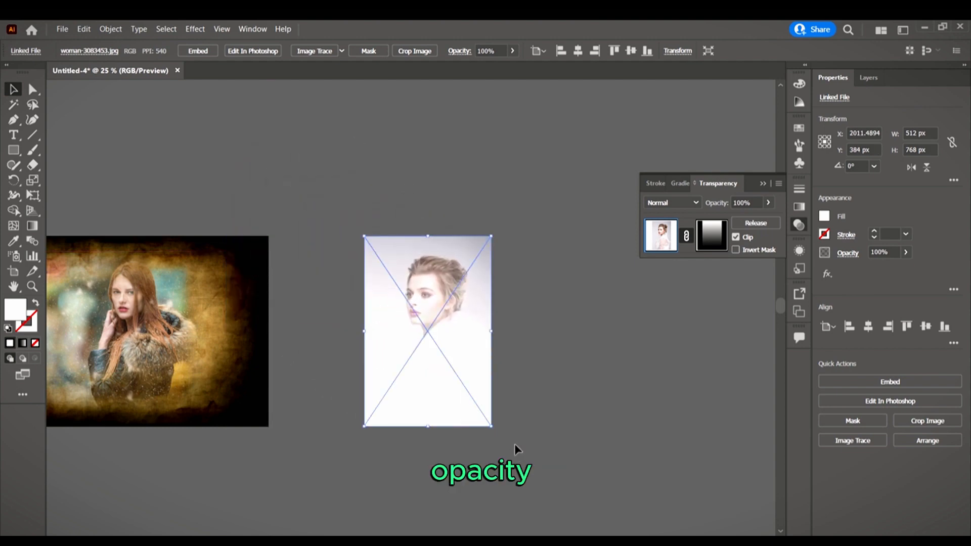
pyautogui.scroll(2, 514, 444)
pyautogui.hotkey('ctrl', 'z')
# Step: Recolor the background rectangle with Color Guide swatches, trying a purple shade and settling on light green
pyautogui.click(375, 142)
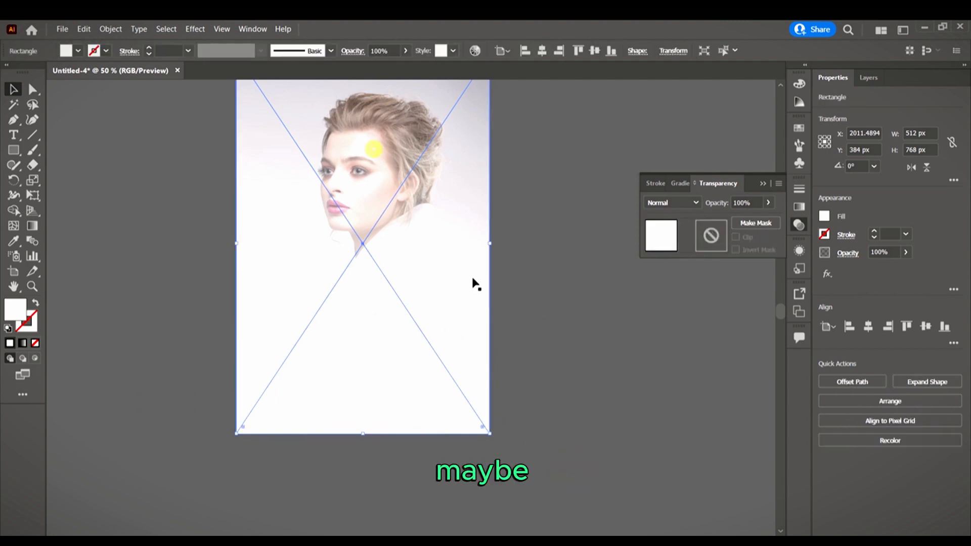
pyautogui.scroll(2, 472, 282)
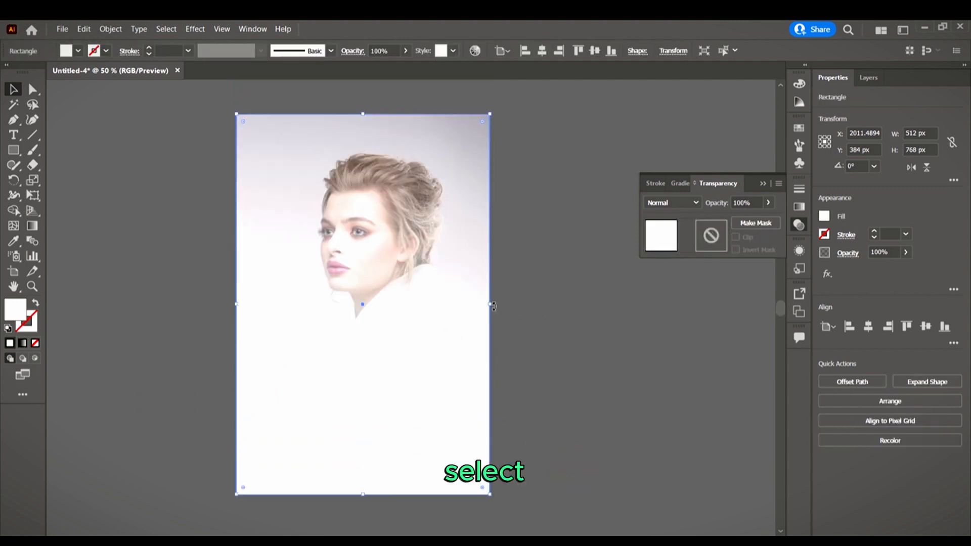
pyautogui.click(799, 84)
pyautogui.click(799, 101)
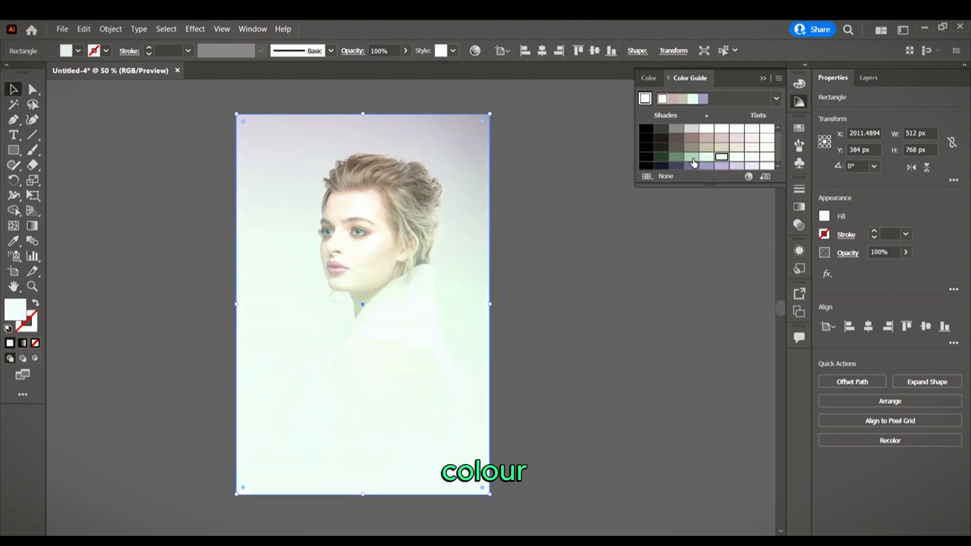
pyautogui.click(693, 159)
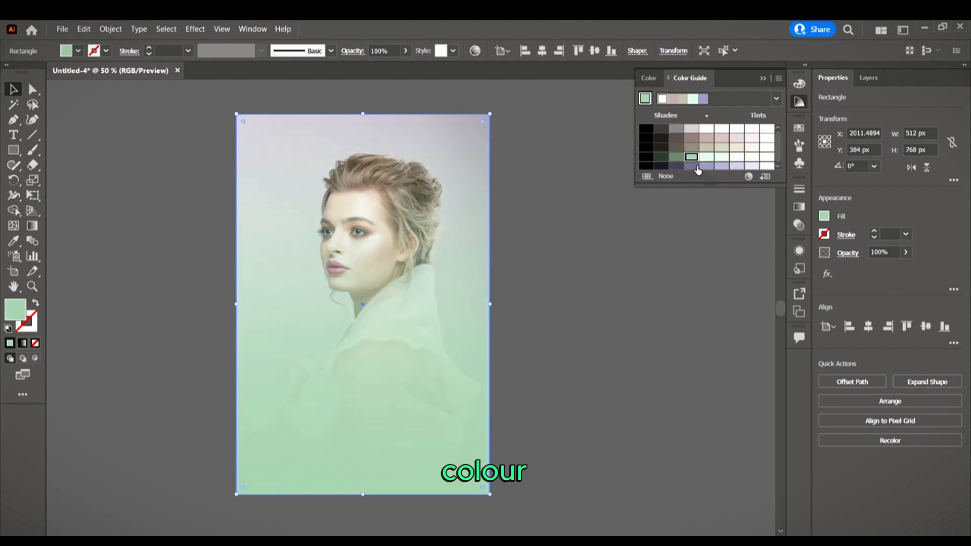
pyautogui.click(696, 167)
pyautogui.click(703, 167)
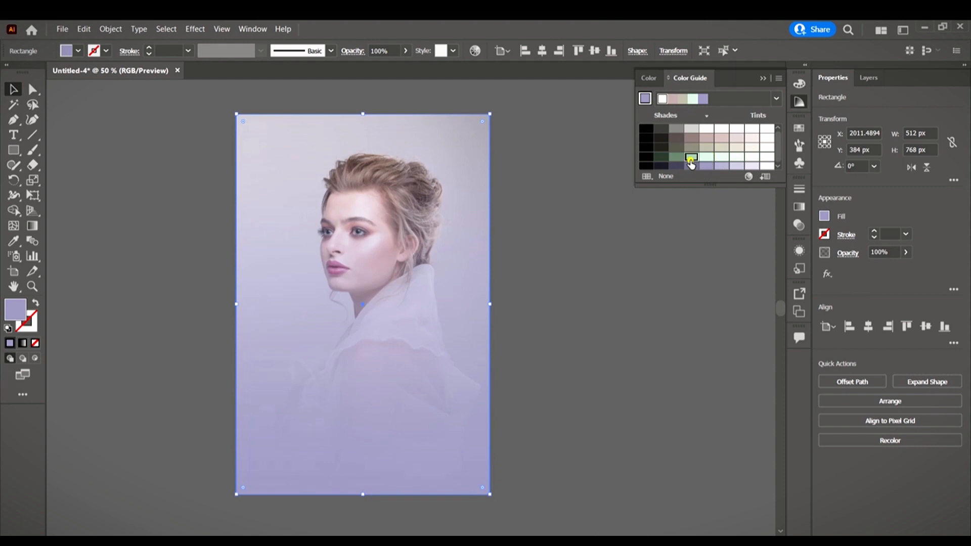
pyautogui.click(691, 159)
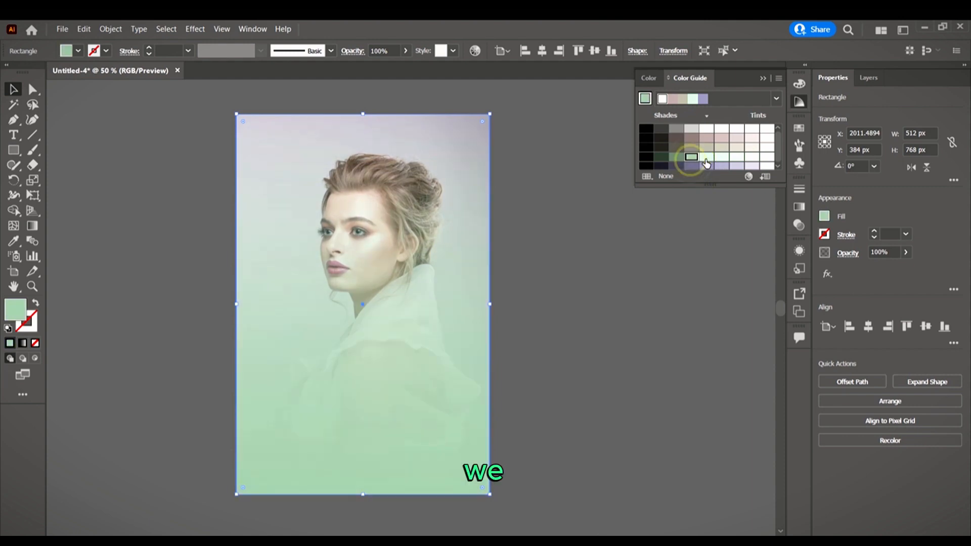
pyautogui.click(561, 196)
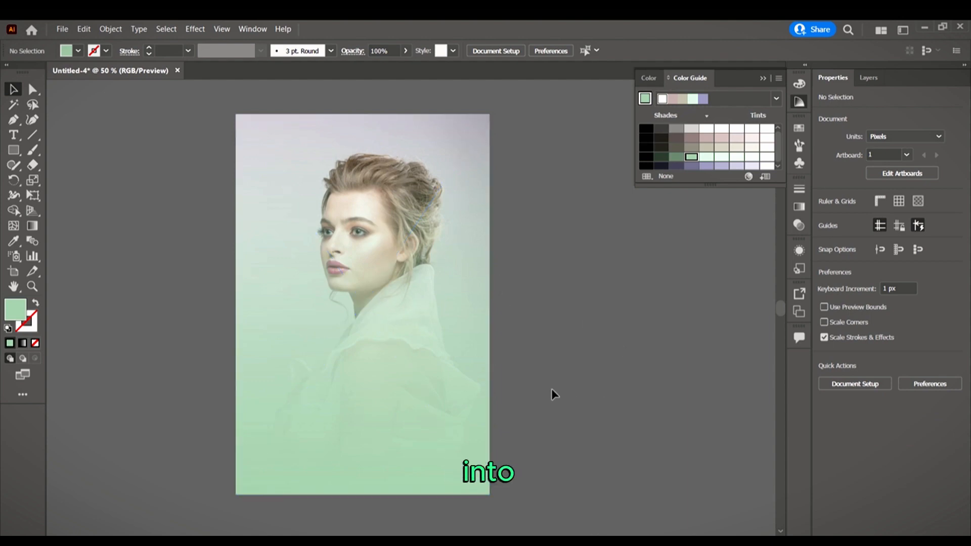
# Step: Move the masked portrait together with its green background farther from the grunge artwork, to X 2511.9149 px
pyautogui.scroll(-4, 429, 342)
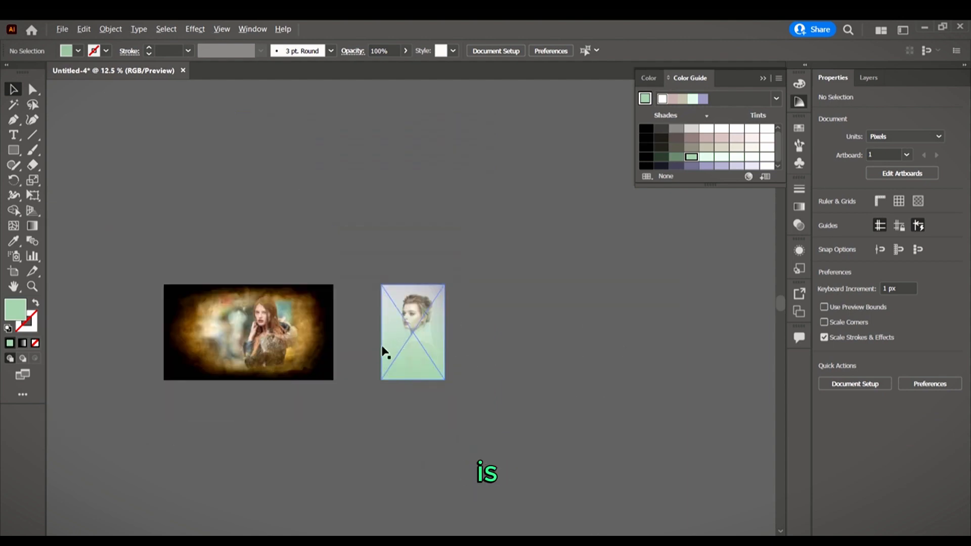
pyautogui.scroll(2, 384, 352)
pyautogui.moveTo(577, 381); pyautogui.dragTo(577, 296)
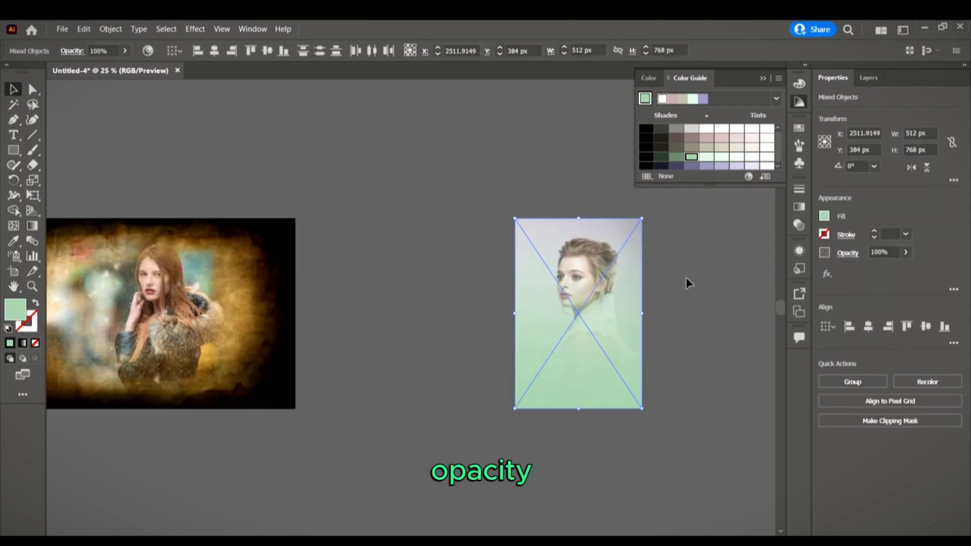
# Step: Invert the portrait's opacity mask to compare the fade direction, and turn the inversion off again
pyautogui.click(798, 225)
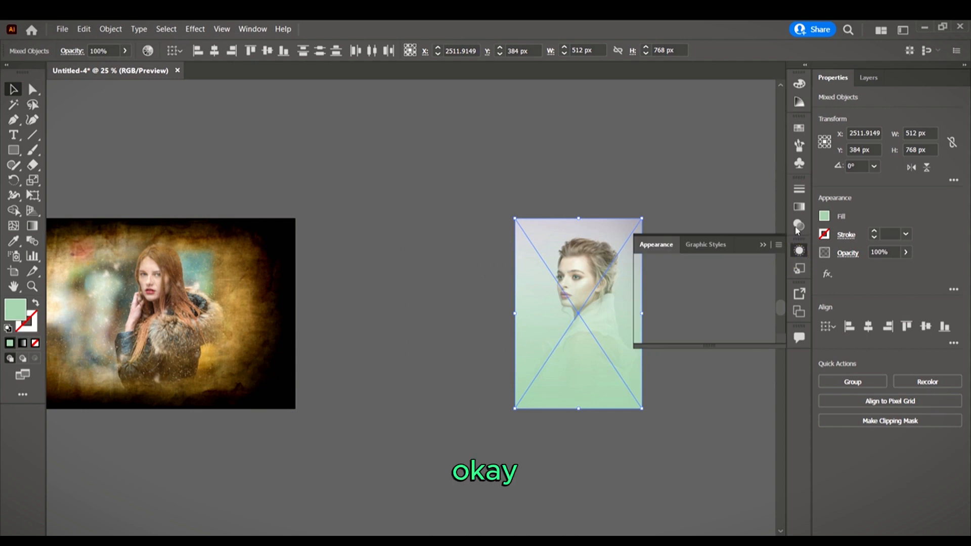
pyautogui.hscroll(2, 567, 299)
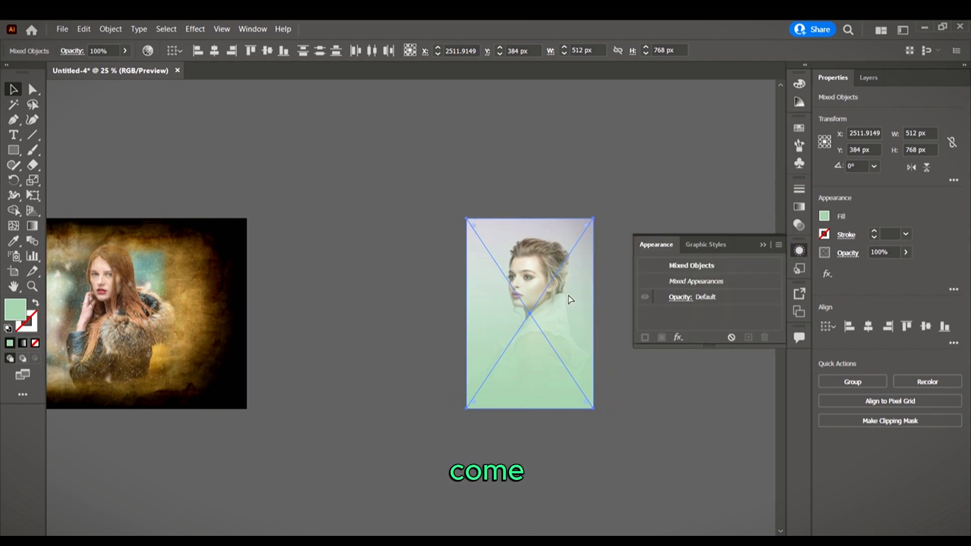
pyautogui.click(802, 223)
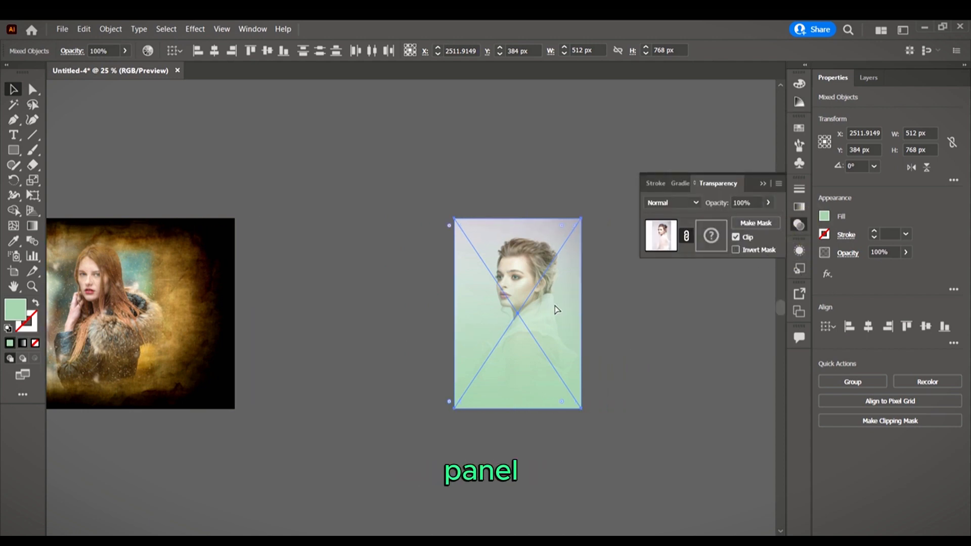
pyautogui.hscroll(2, 557, 309)
pyautogui.click(756, 222)
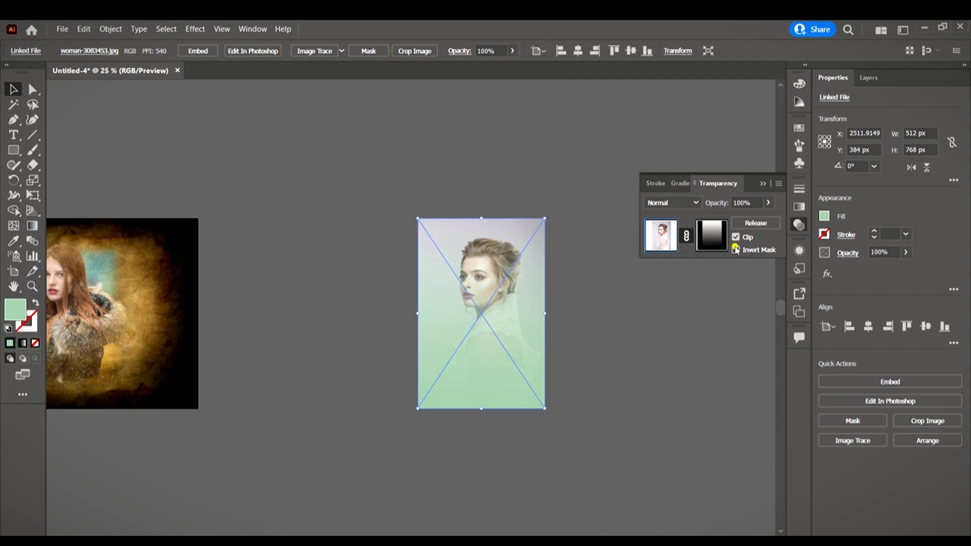
pyautogui.click(736, 250)
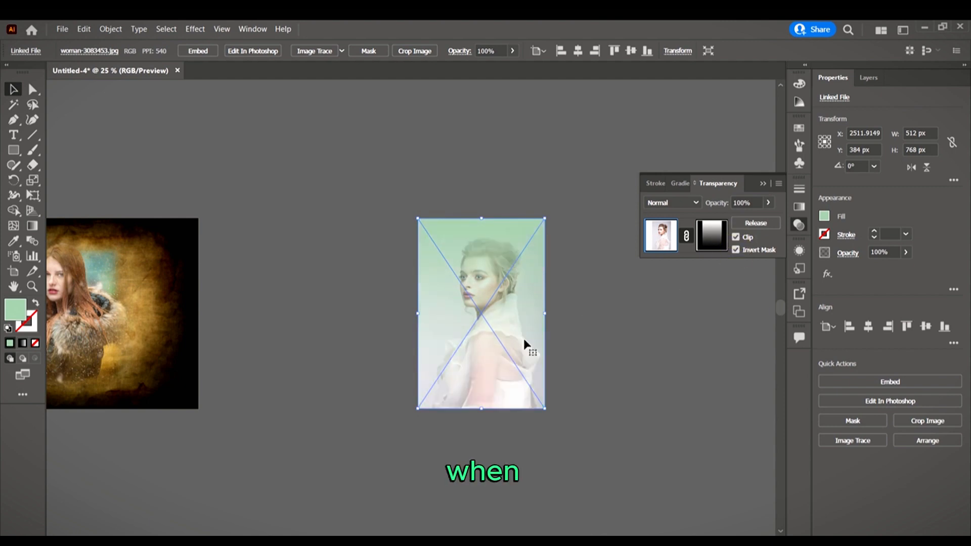
pyautogui.scroll(3, 523, 339)
pyautogui.scroll(-2, 462, 253)
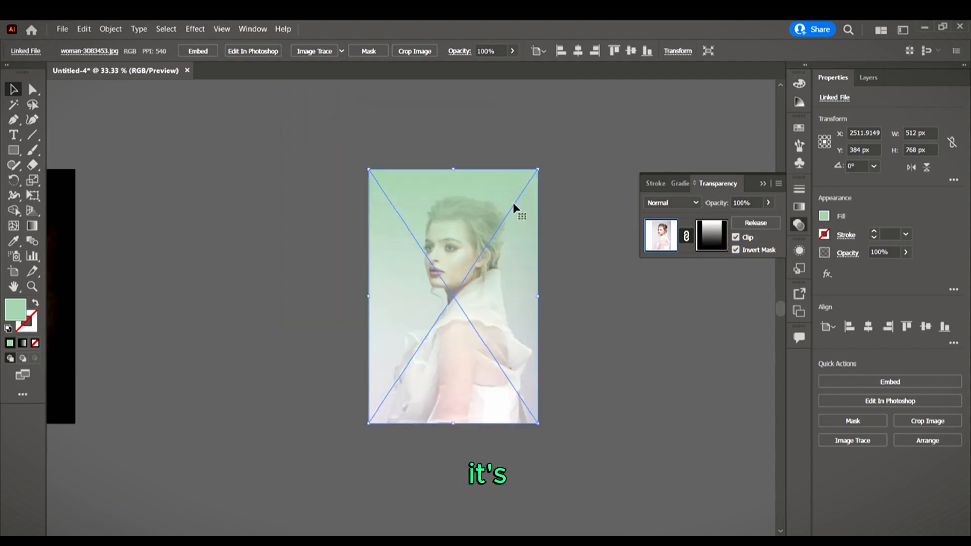
pyautogui.click(740, 252)
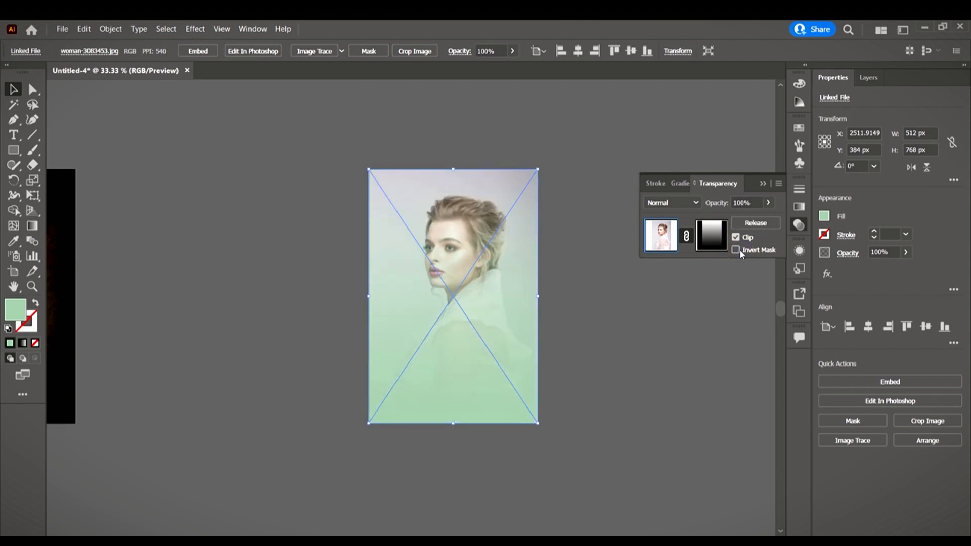
# Step: Select the masked portrait in the grunge artwork, invert its opacity mask, and turn the inversion off again
pyautogui.click(740, 252)
pyautogui.scroll(-3, 526, 372)
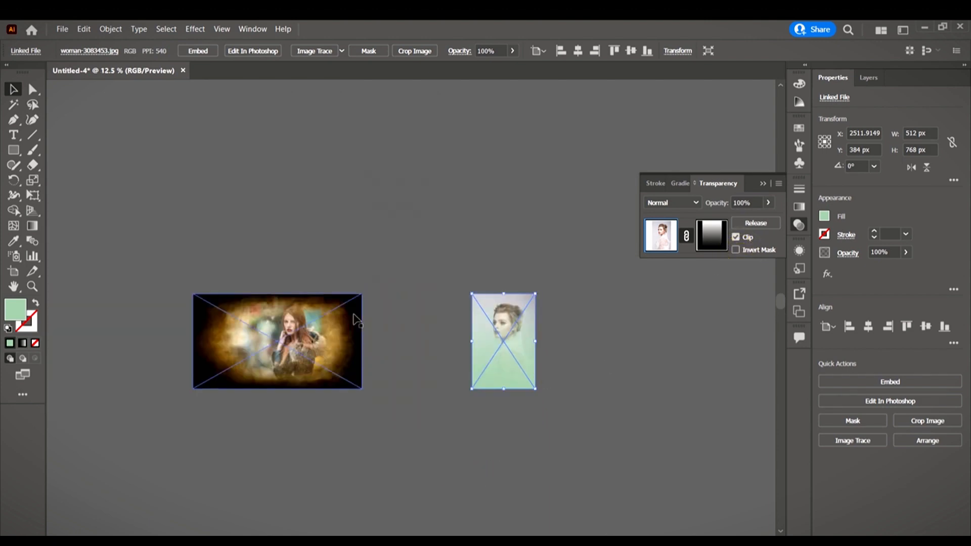
pyautogui.click(245, 387)
pyautogui.scroll(2, 445, 275)
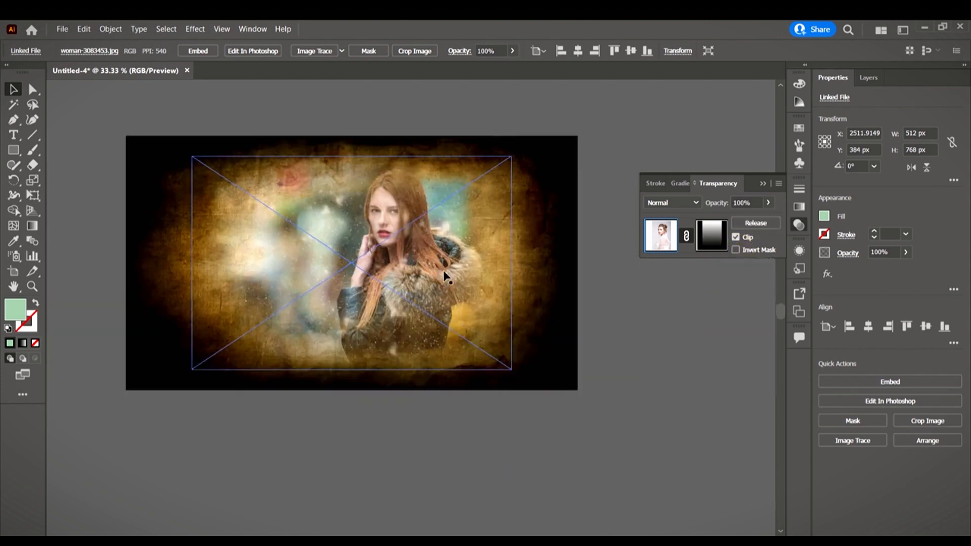
pyautogui.click(579, 418)
pyautogui.click(385, 189)
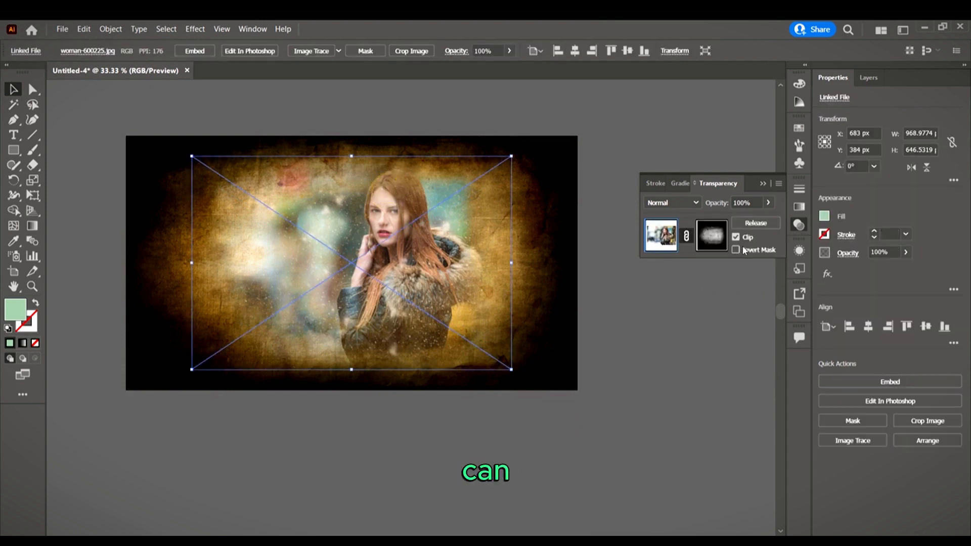
pyautogui.click(736, 251)
pyautogui.click(736, 251)
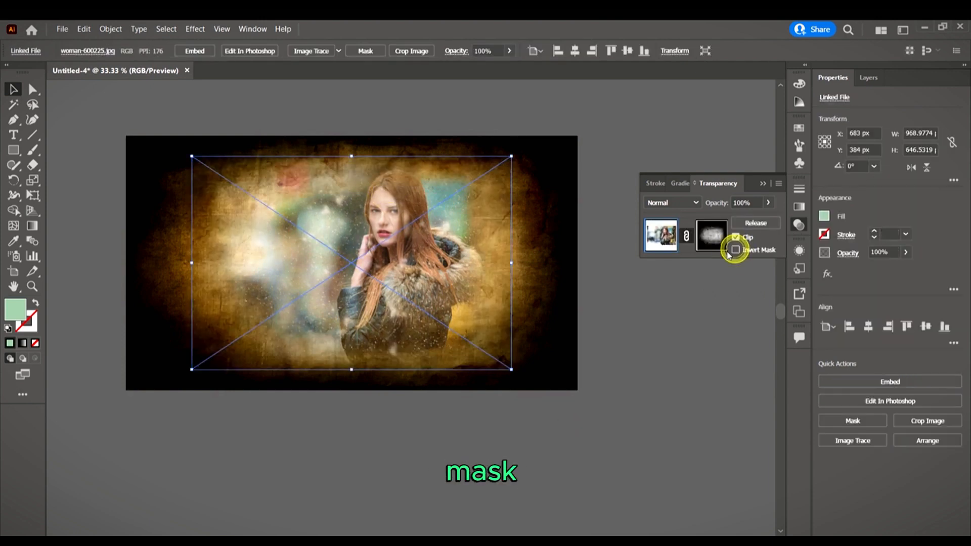
# Step: Reselect the grunge artwork's portrait, toggle its mask inversion on and off once more for comparison, and clear the selection
pyautogui.scroll(-1, 347, 273)
pyautogui.click(354, 258)
pyautogui.moveTo(364, 258); pyautogui.dragTo(557, 310)
pyautogui.press('Delete')
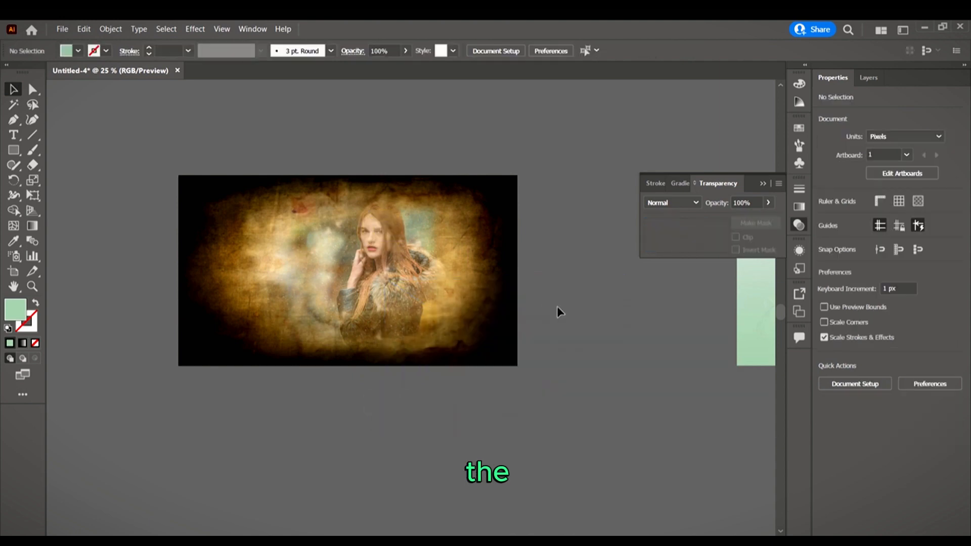
pyautogui.scroll(2, 377, 247)
pyautogui.click(392, 246)
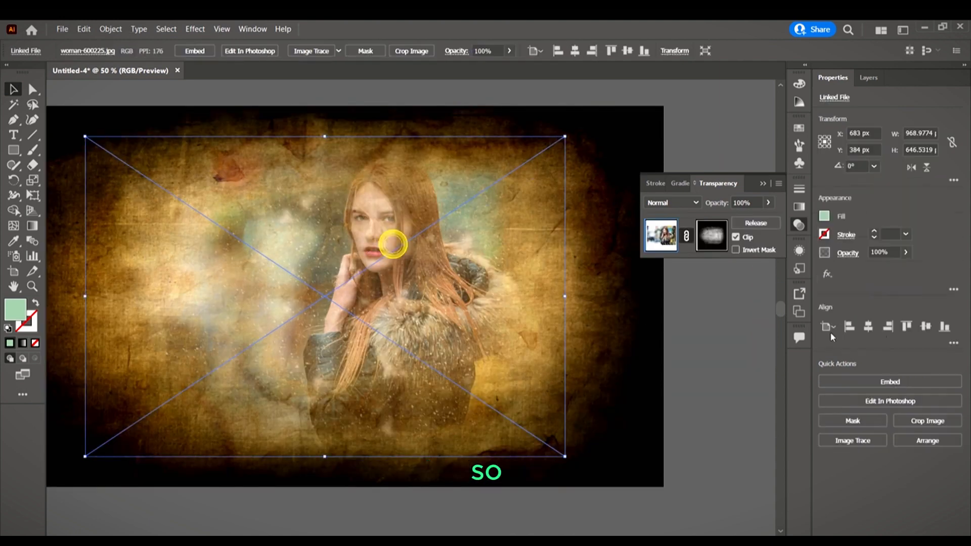
pyautogui.click(737, 250)
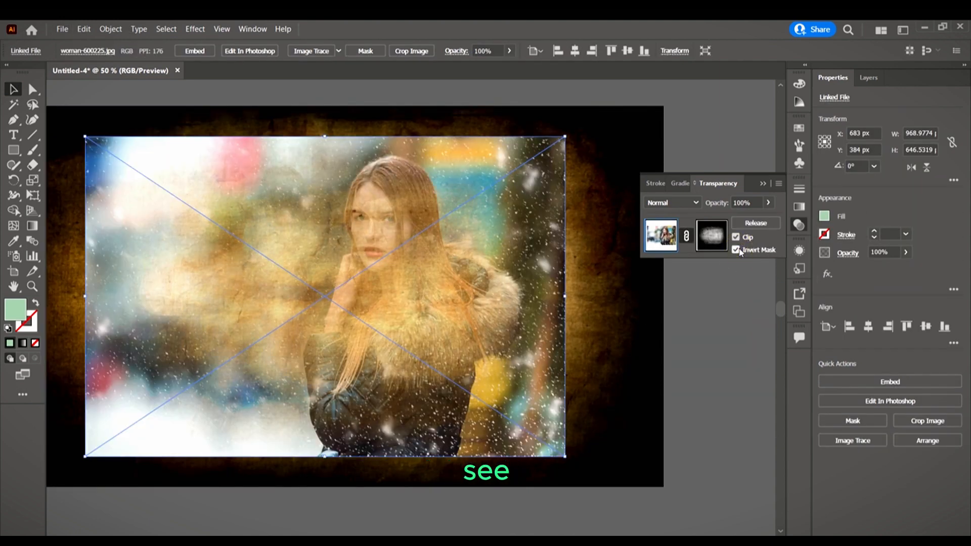
pyautogui.click(736, 250)
pyautogui.scroll(-3, 399, 259)
pyautogui.click(552, 360)
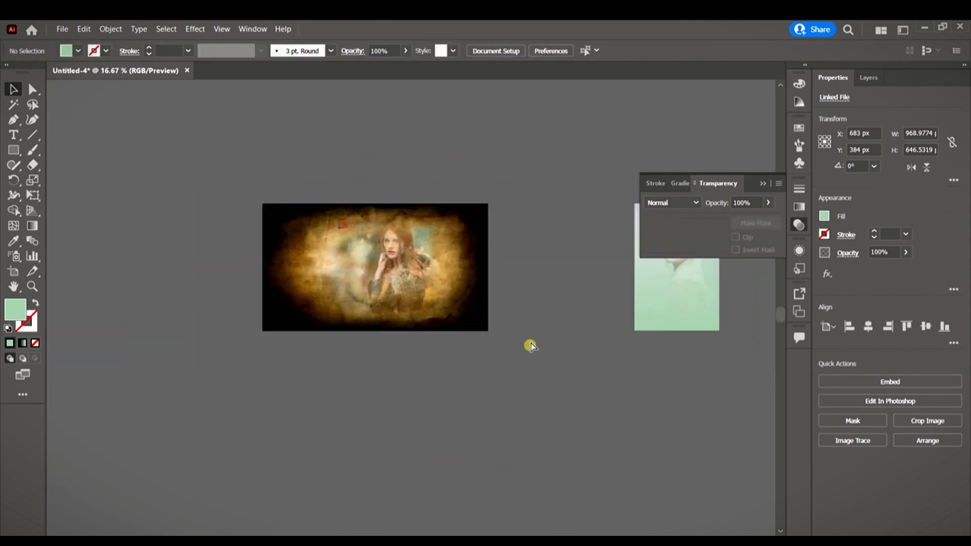
# Step: Place the vintage-textured-paper-background-vector1 image from the 4 MASKING folder into the document
pyautogui.hscroll(2, 550, 364)
pyautogui.hscroll(2, 550, 368)
pyautogui.click(62, 29)
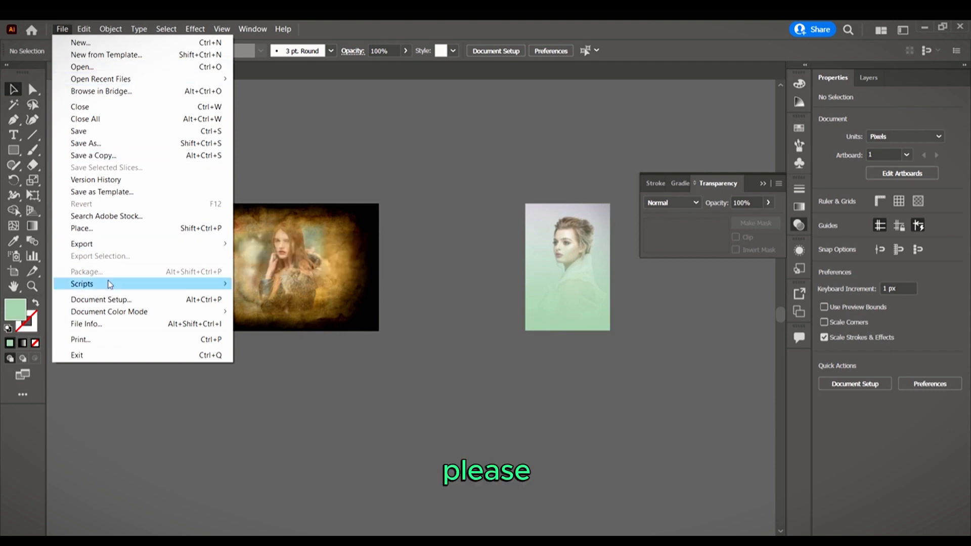
pyautogui.click(108, 229)
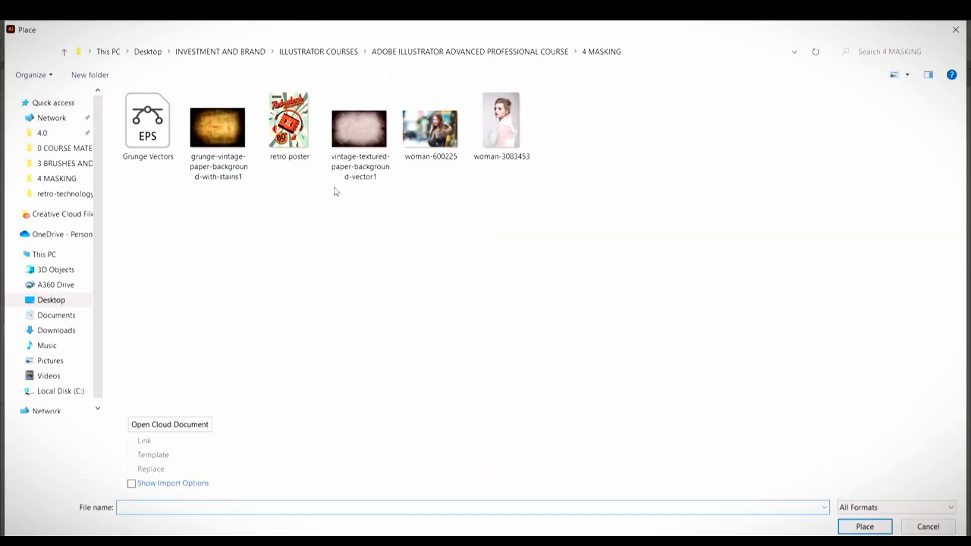
pyautogui.click(359, 130)
pyautogui.press('Return')
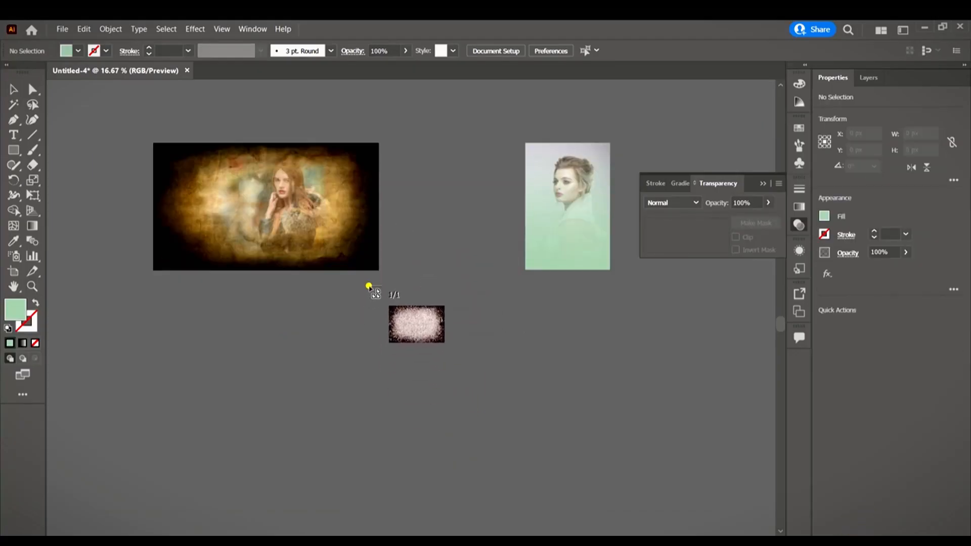
# Step: Place the vintage paper texture below the two artworks and the linked woman-600225 photo over it at about 781 × 521 px
pyautogui.moveTo(370, 284); pyautogui.dragTo(500, 372)
pyautogui.click(608, 379)
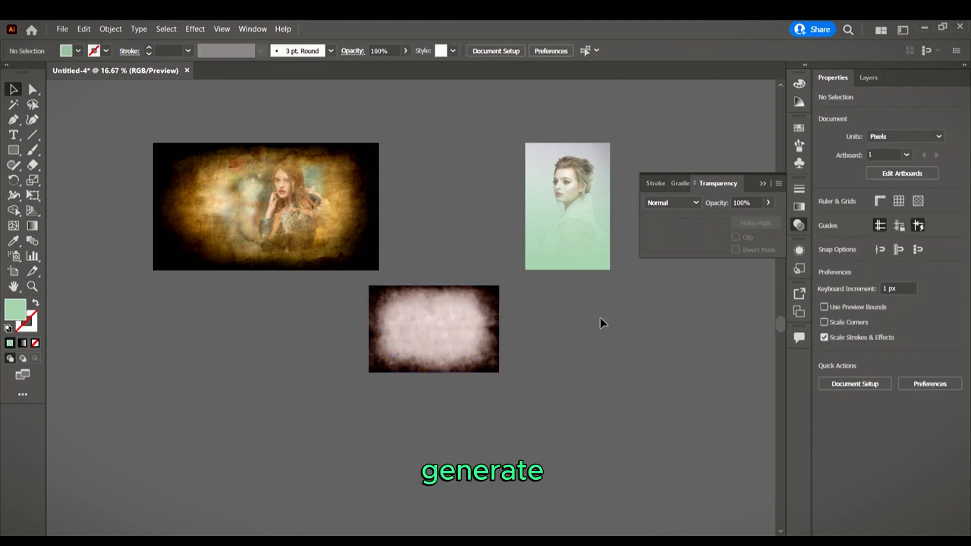
pyautogui.click(62, 29)
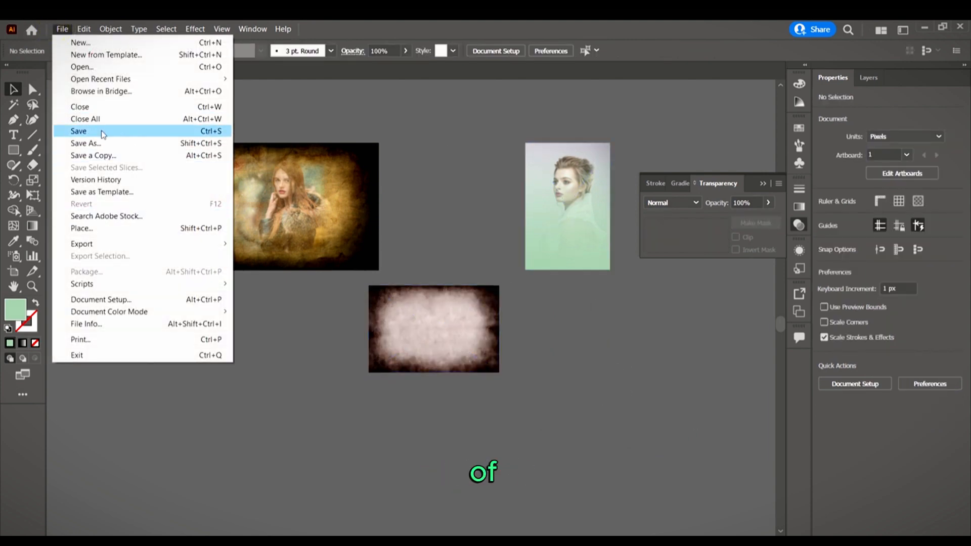
pyautogui.click(96, 228)
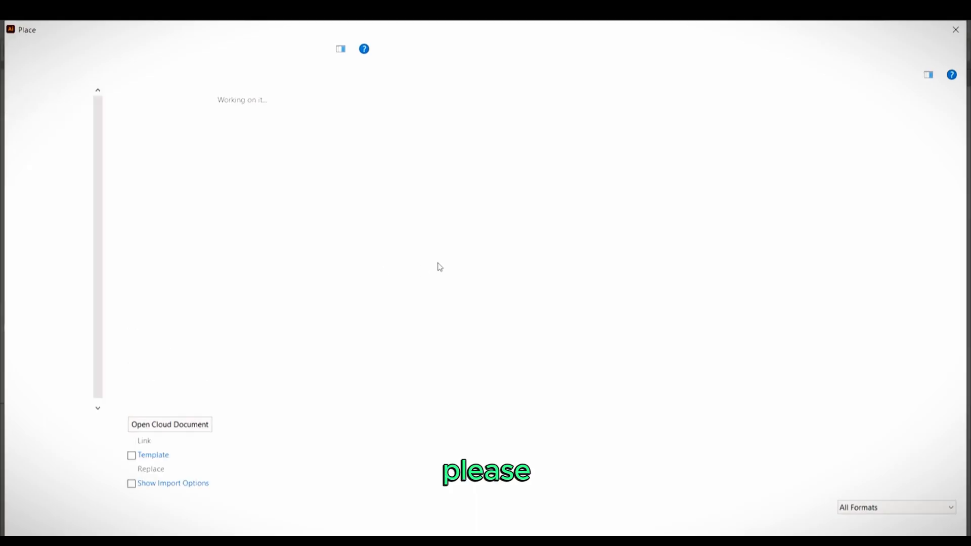
pyautogui.click(419, 142)
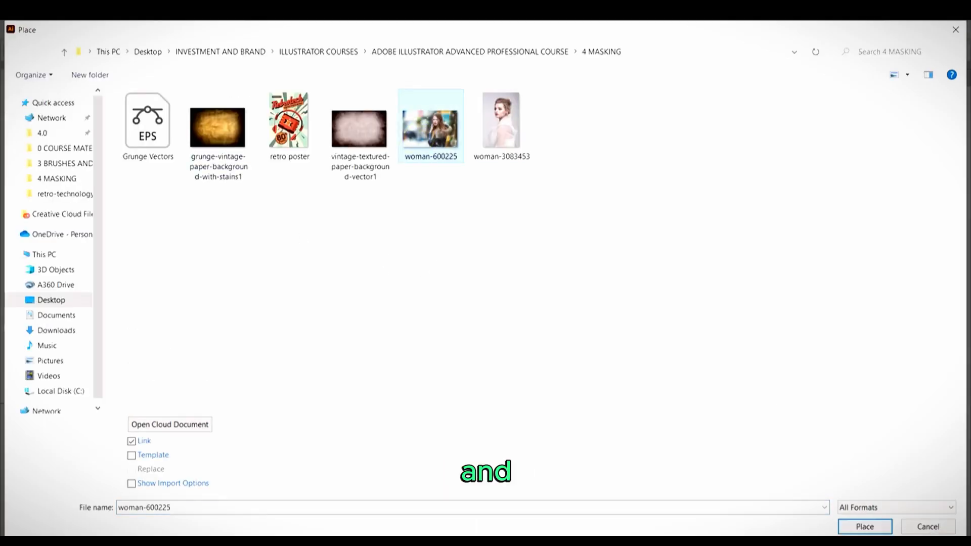
pyautogui.click(864, 527)
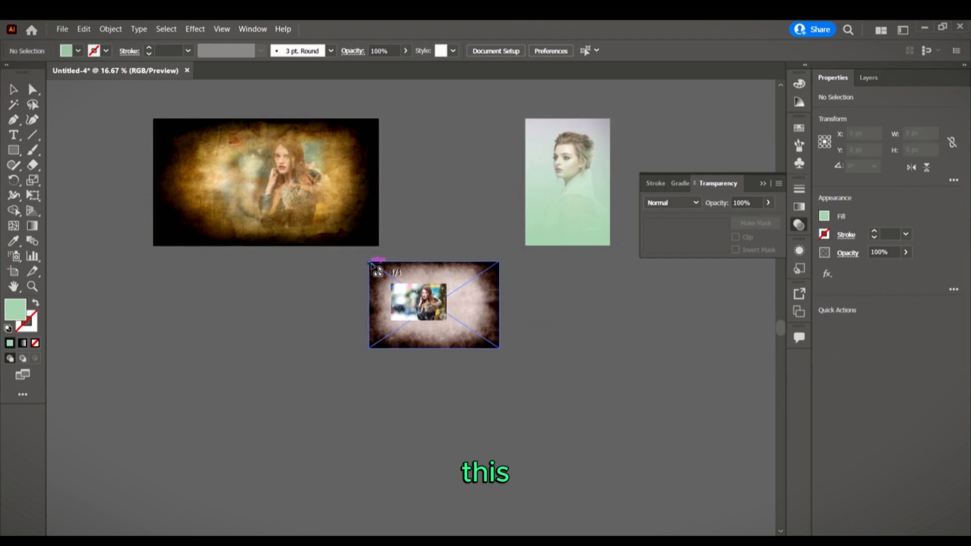
pyautogui.moveTo(370, 263); pyautogui.dragTo(499, 349)
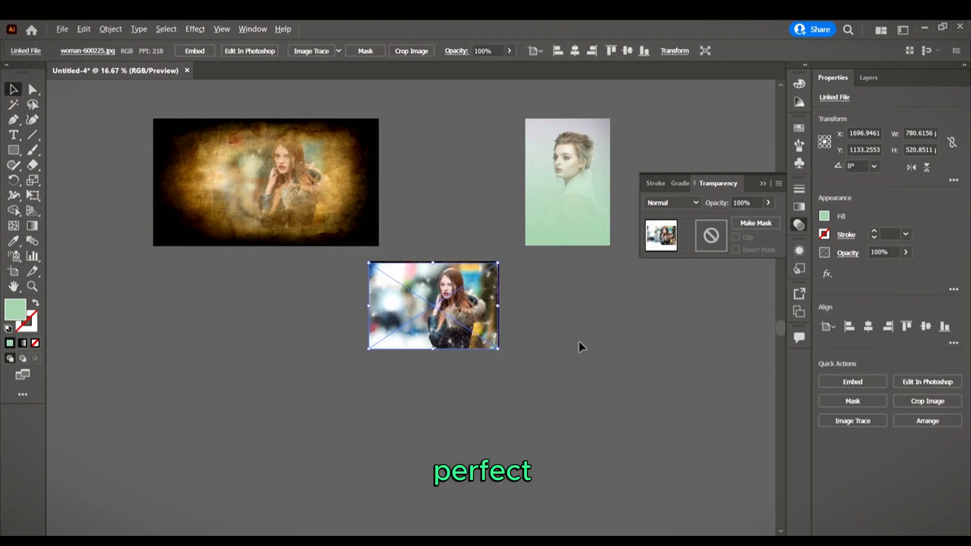
# Step: Move the woman photo so its upper-right corner lines up with the corner of the paper texture beneath it
pyautogui.scroll(1, 579, 340)
pyautogui.scroll(3, 448, 252)
pyautogui.click(505, 210)
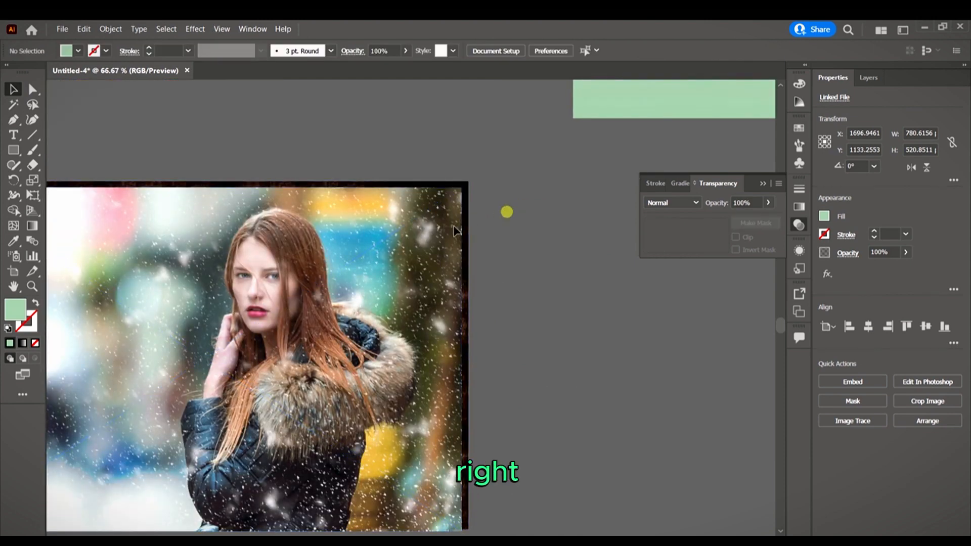
pyautogui.moveTo(447, 241); pyautogui.dragTo(455, 238)
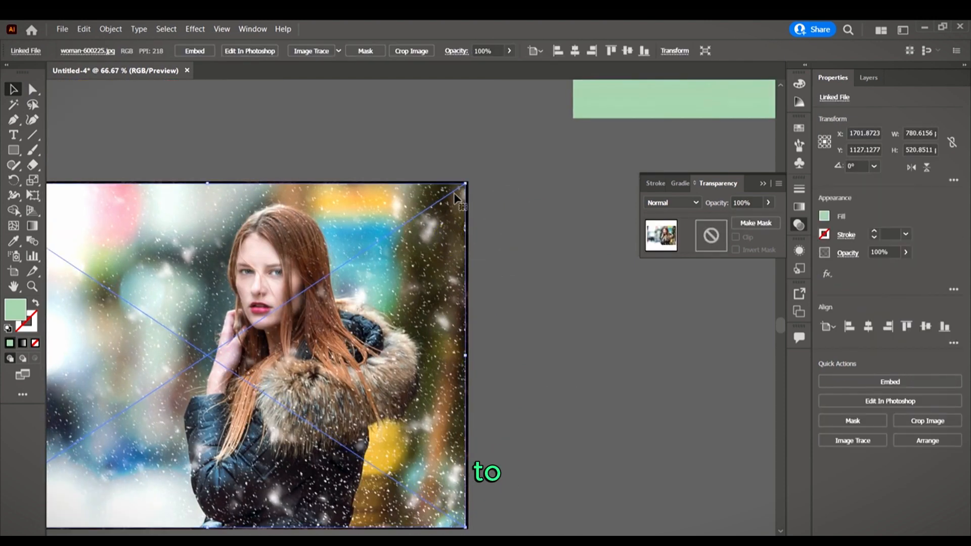
pyautogui.scroll(4, 457, 197)
pyautogui.moveTo(384, 259); pyautogui.dragTo(389, 256)
pyautogui.scroll(-5, 460, 323)
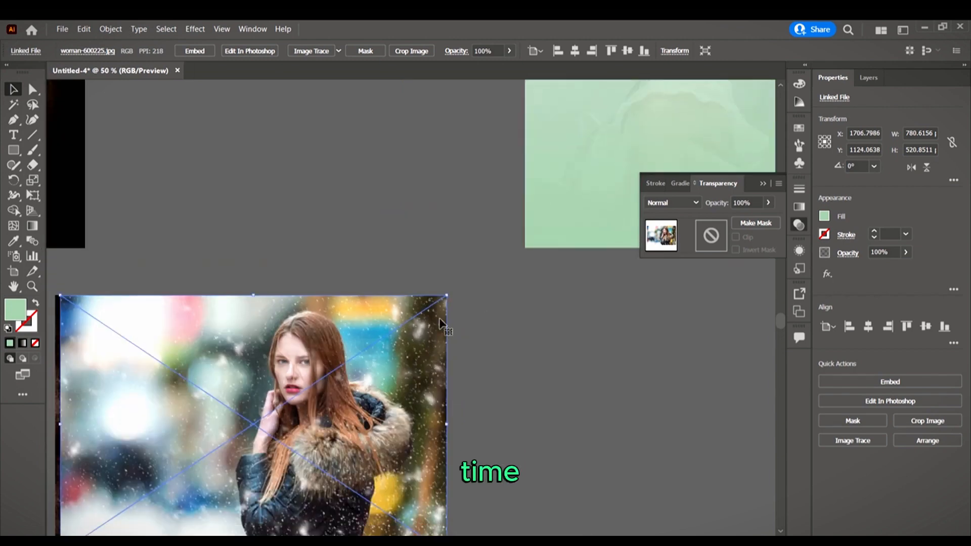
# Step: Enlarge the woman photo from its lower-left corner to about 790 × 527 px so it covers the paper texture
pyautogui.scroll(-3, 448, 322)
pyautogui.hscroll(-2, 281, 332)
pyautogui.scroll(2, 150, 398)
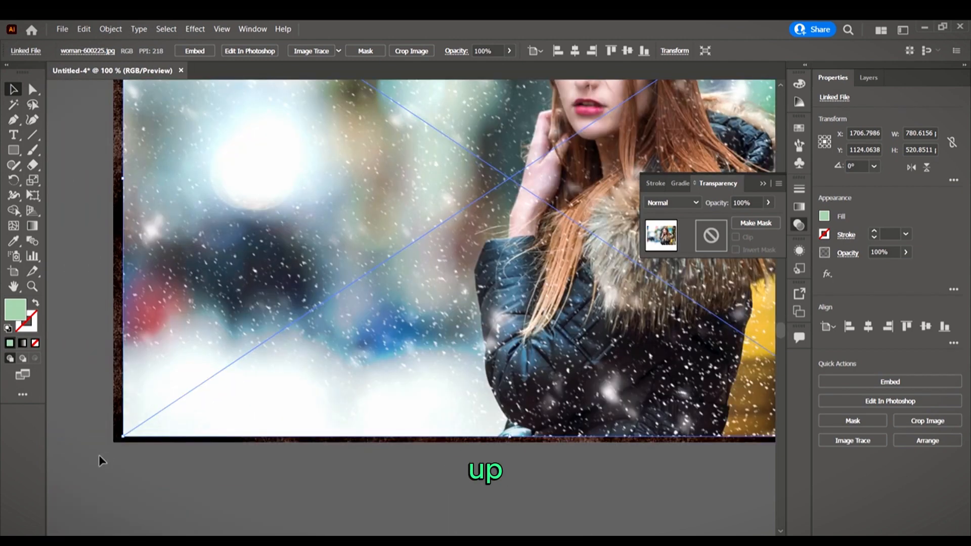
pyautogui.moveTo(115, 441); pyautogui.dragTo(116, 443)
pyautogui.moveTo(115, 183); pyautogui.dragTo(113, 181)
pyautogui.scroll(-2, 213, 268)
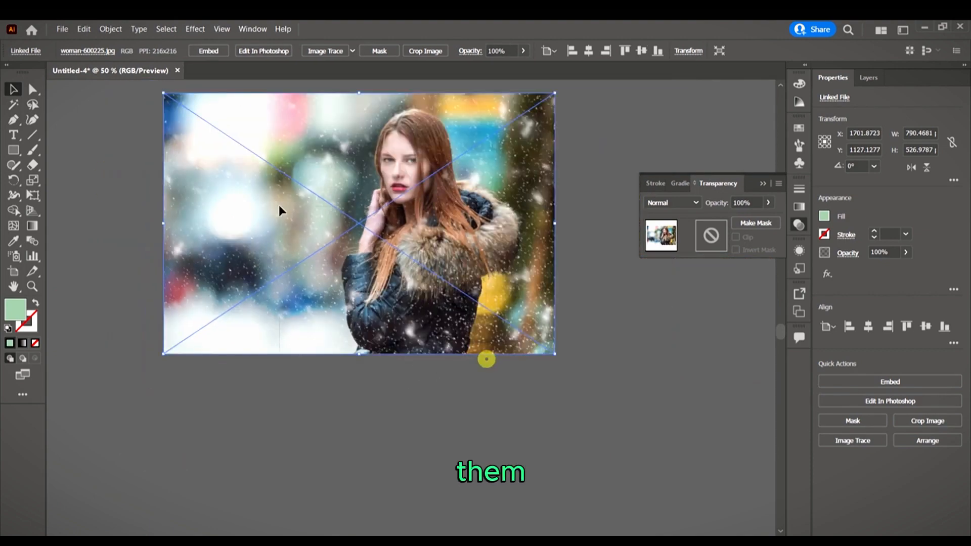
# Step: Make an opacity mask from the overlapping images, using the woman photo to mask the paper texture
pyautogui.hotkey('ctrl', 'a')
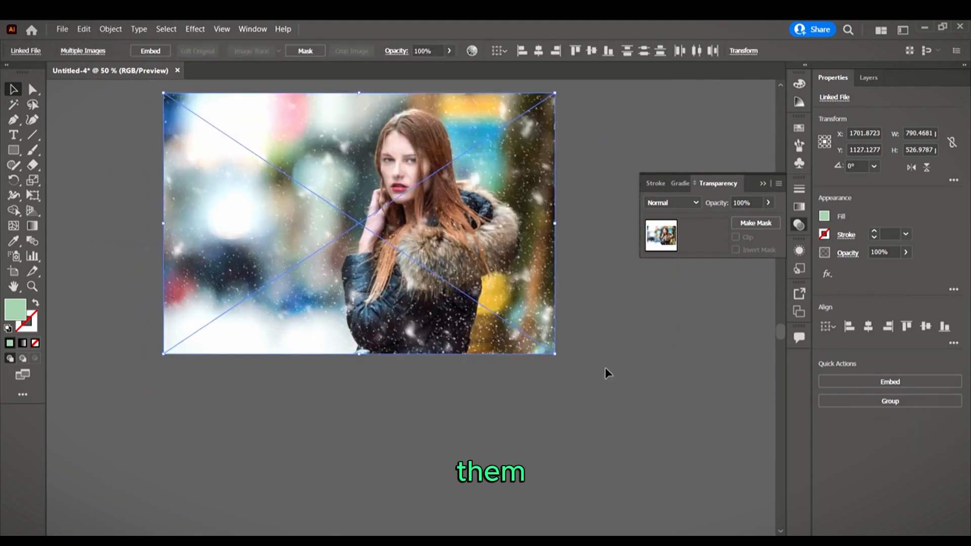
pyautogui.click(771, 223)
pyautogui.click(645, 324)
pyautogui.scroll(1, 370, 213)
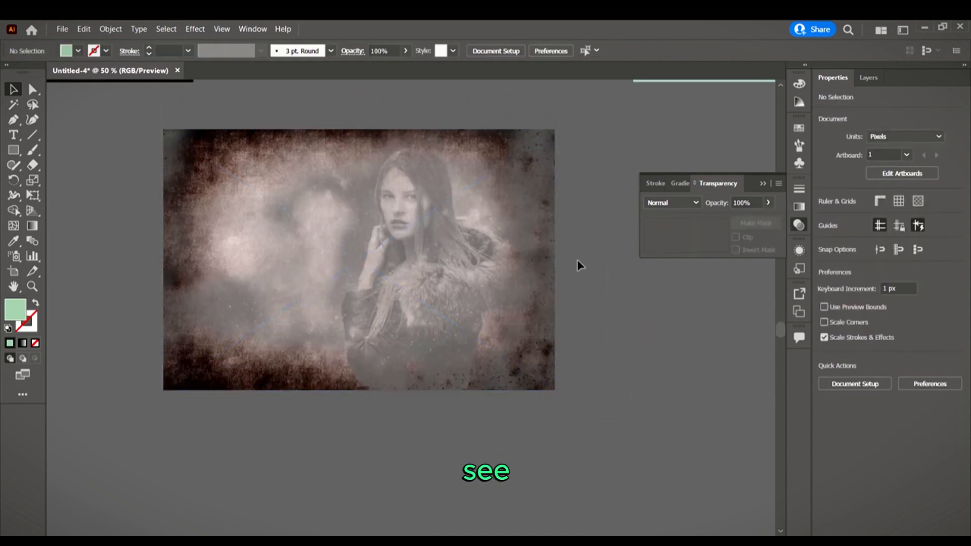
# Step: Invert the opacity mask on the paper texture and examine the negative effect around the woman's face
pyautogui.click(374, 212)
pyautogui.click(608, 320)
pyautogui.click(419, 221)
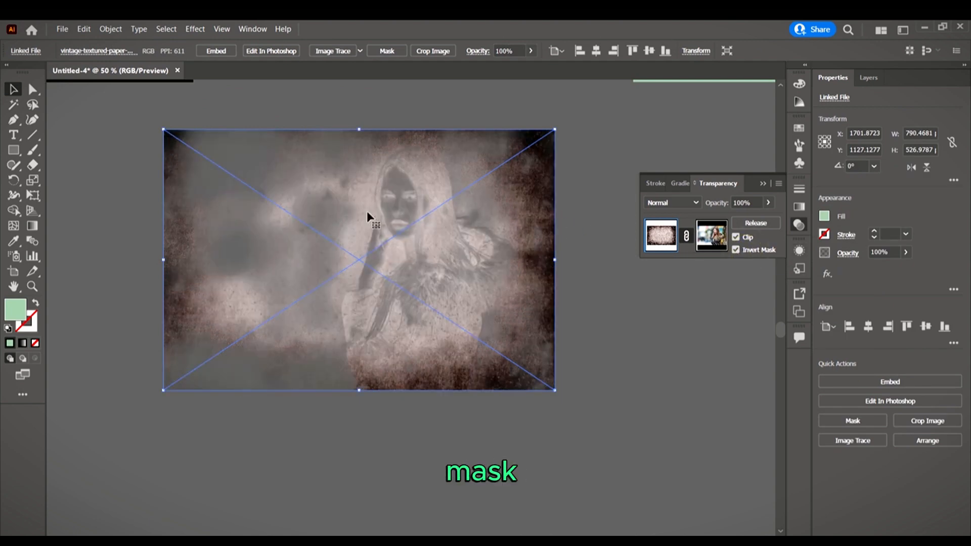
pyautogui.scroll(3, 369, 217)
pyautogui.scroll(-3, 415, 186)
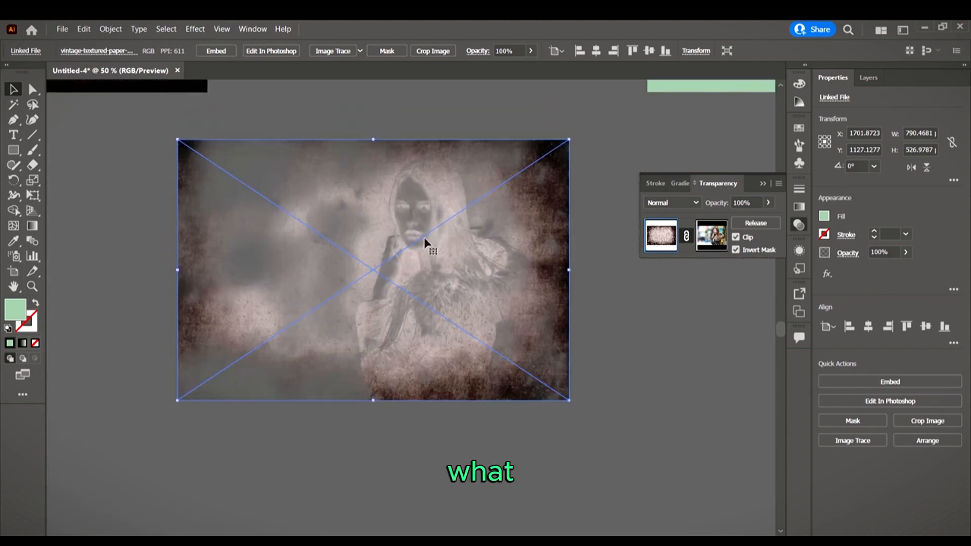
pyautogui.scroll(-2, 444, 230)
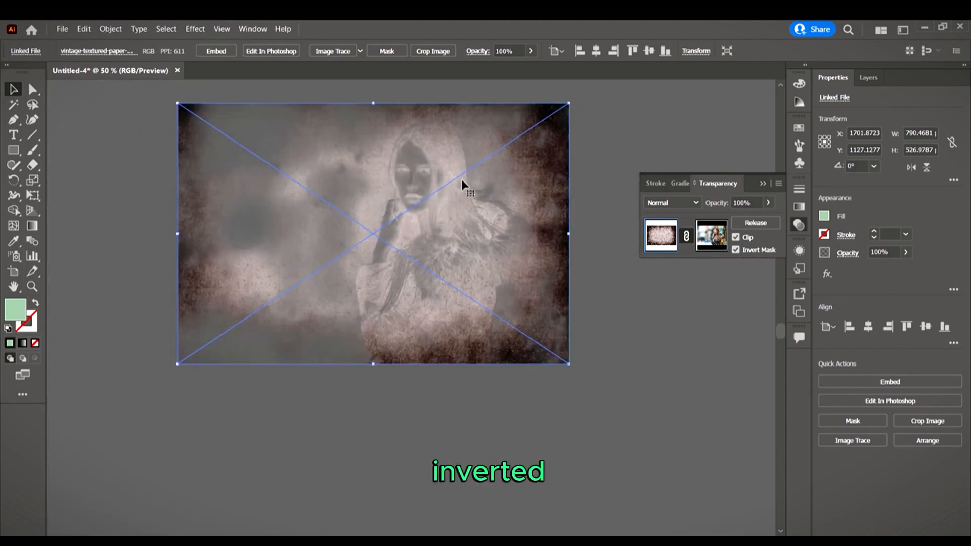
pyautogui.scroll(3, 387, 182)
pyautogui.scroll(-3, 373, 211)
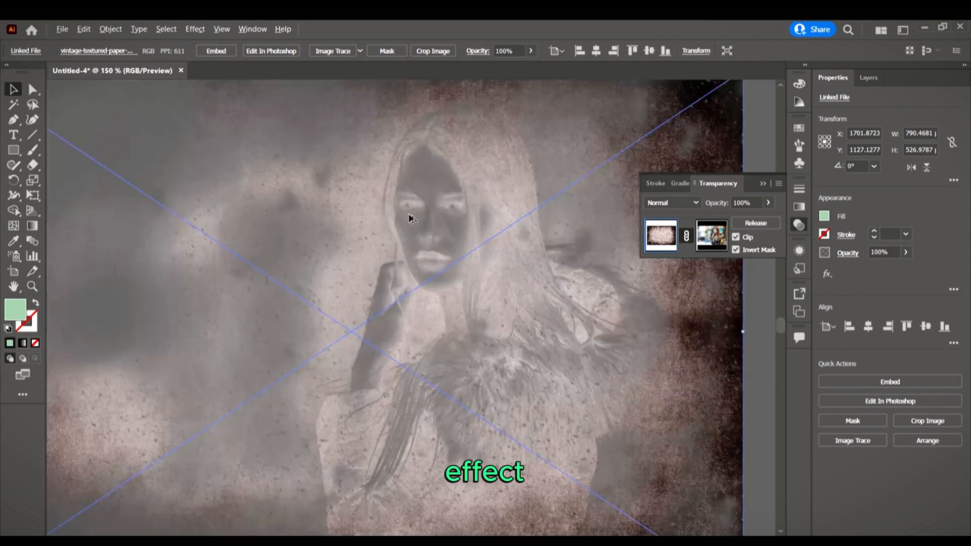
# Step: Turn off mask inversion and release the opacity mask to restore the separate photo and paper texture
pyautogui.click(751, 251)
pyautogui.click(612, 321)
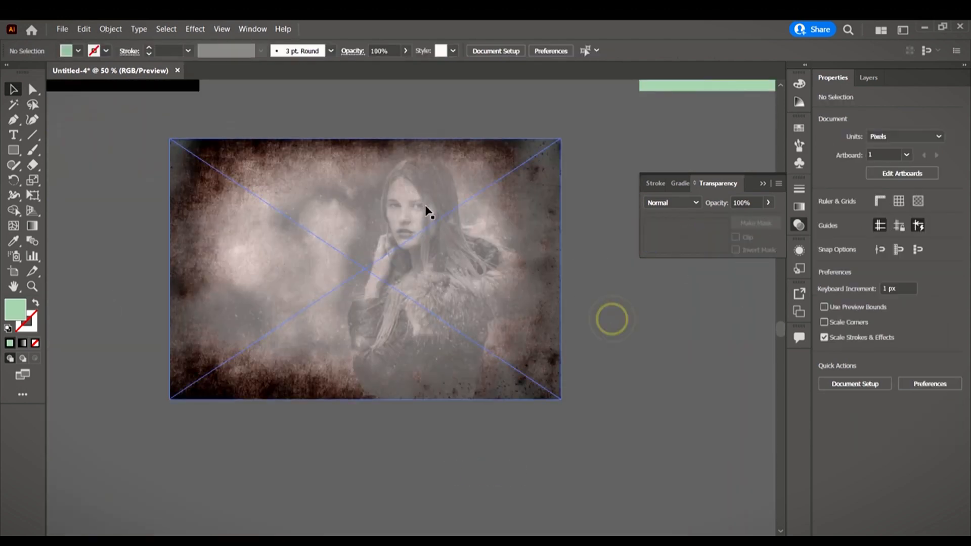
pyautogui.click(425, 207)
pyautogui.click(674, 351)
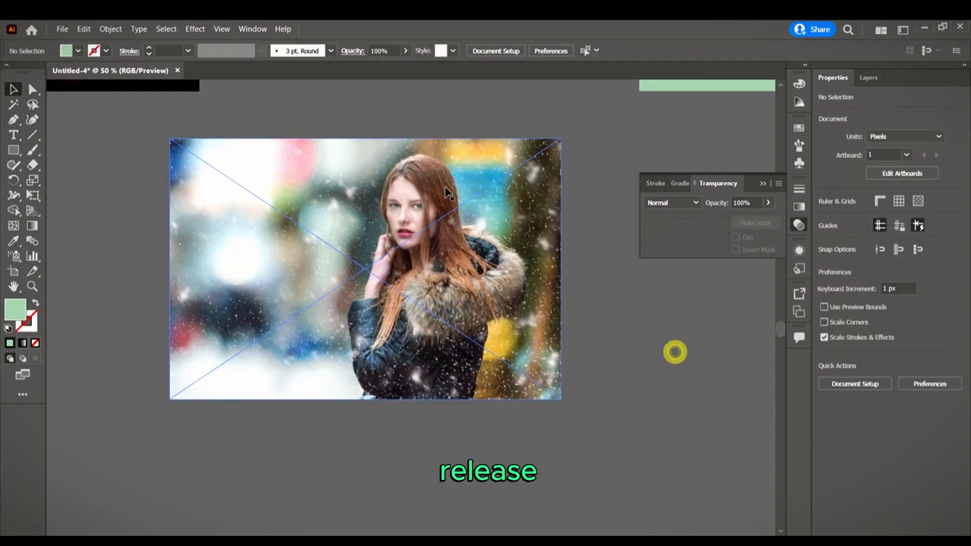
# Step: Send the woman photo to the back and make an opacity mask on it with the vintage paper texture
pyautogui.click(440, 181)
pyautogui.rightClick(442, 187)
pyautogui.moveTo(496, 284)
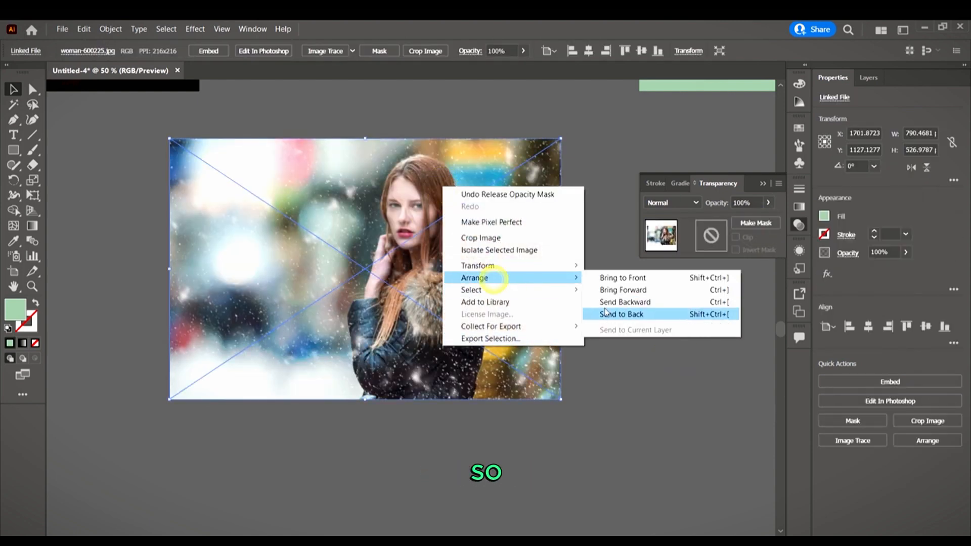
pyautogui.click(609, 317)
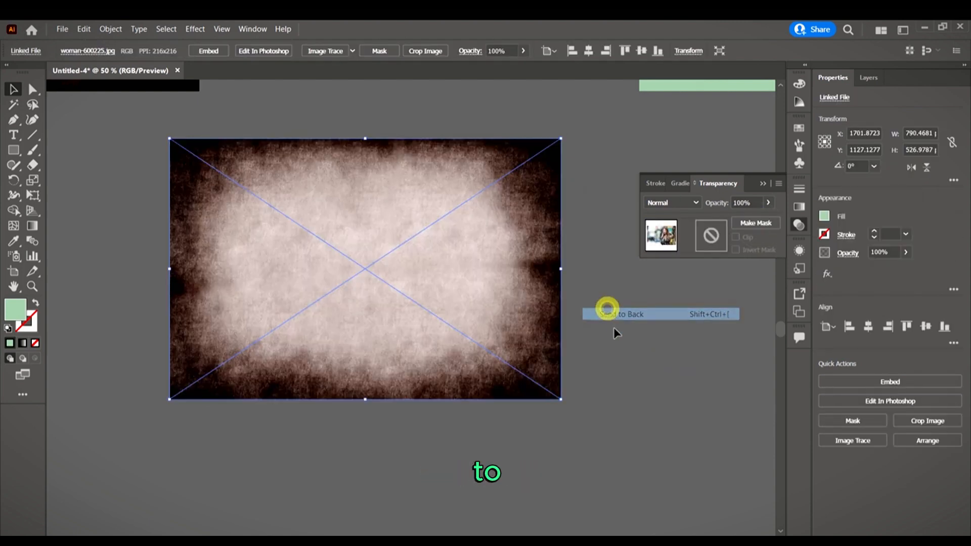
pyautogui.click(757, 223)
pyautogui.click(675, 333)
pyautogui.scroll(-2, 590, 341)
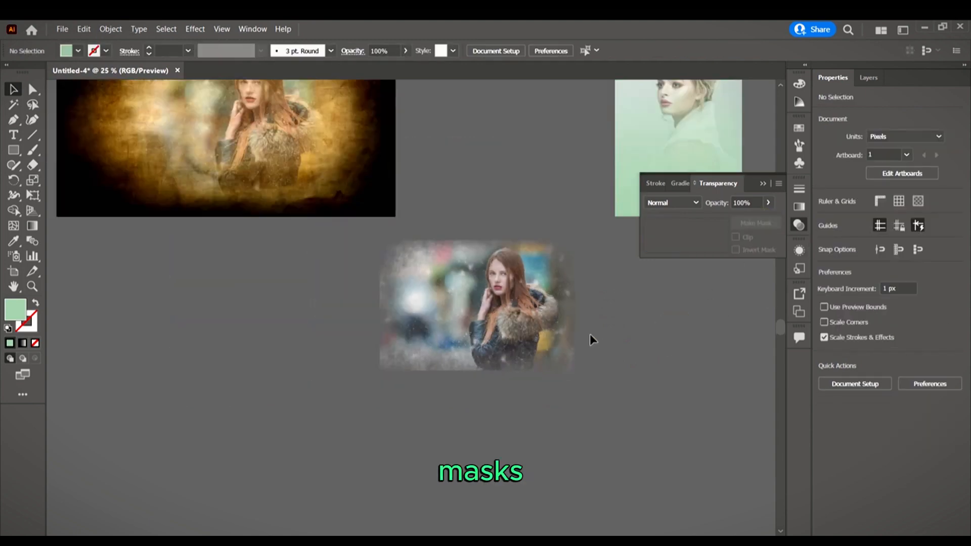
# Step: Draw a light green rectangle about 875 × 673 px around the masked photo and send it to the back
pyautogui.scroll(1, 608, 322)
pyautogui.click(14, 150)
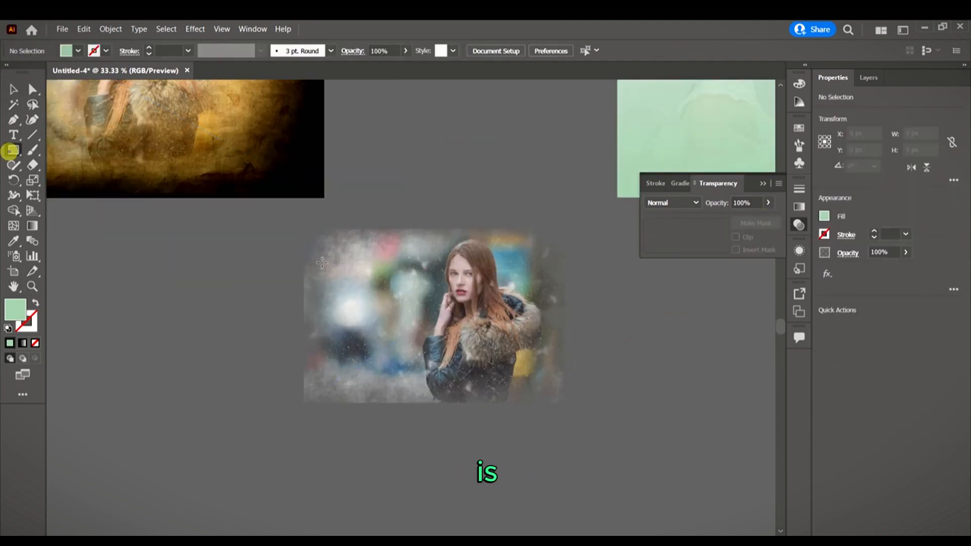
pyautogui.moveTo(294, 213); pyautogui.dragTo(583, 434)
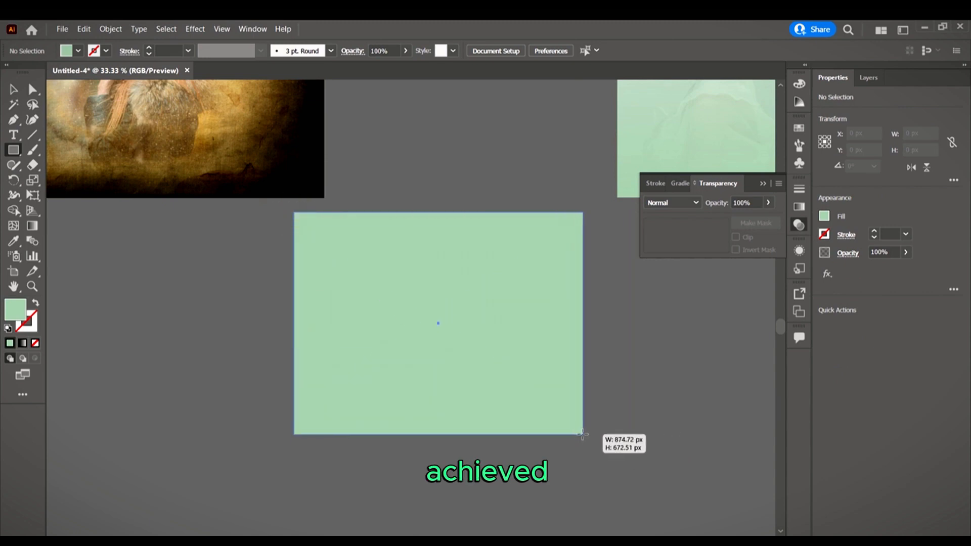
pyautogui.press('v')
pyautogui.rightClick(495, 312)
pyautogui.moveTo(565, 265)
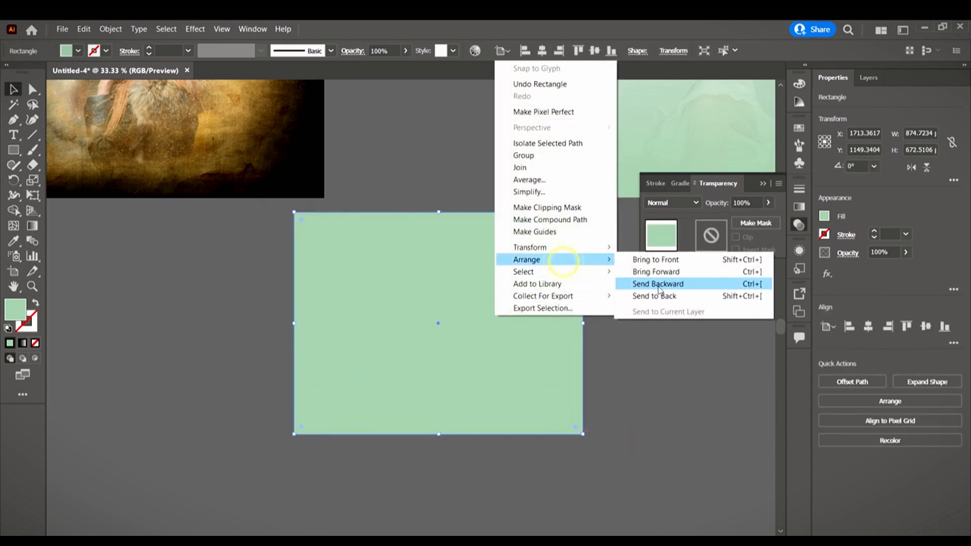
pyautogui.click(657, 294)
pyautogui.click(705, 392)
# Step: Pull in the green rectangle's lower and right edges to reduce it to about 860 × 620 px
pyautogui.click(550, 419)
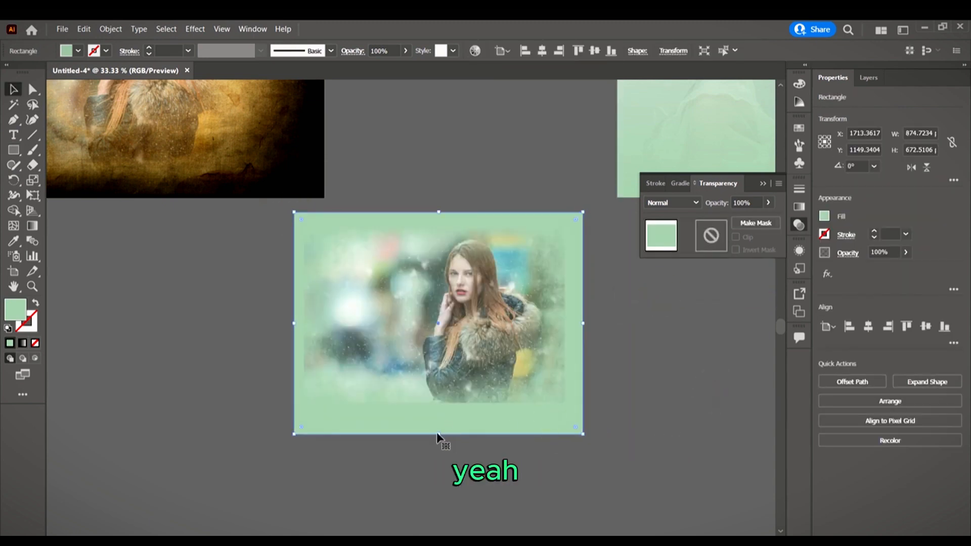
pyautogui.moveTo(439, 434)
pyautogui.mouseDown()
pyautogui.moveTo(440, 405)
pyautogui.moveTo(440, 417)
pyautogui.mouseUp()
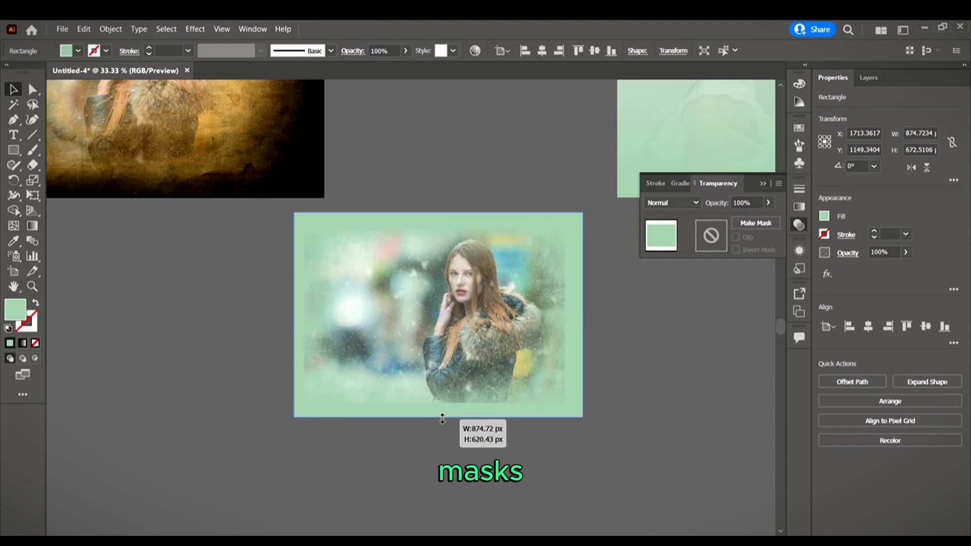
pyautogui.scroll(2, 586, 316)
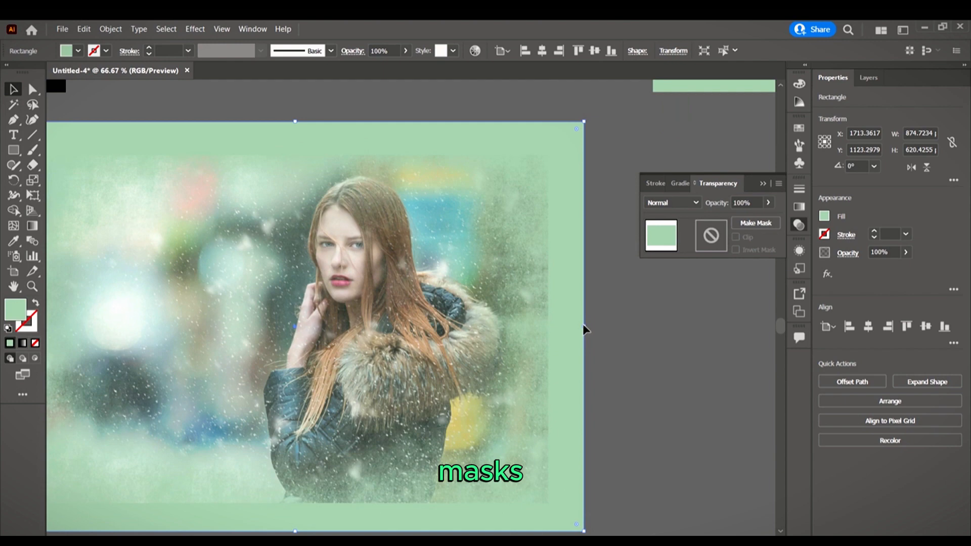
pyautogui.moveTo(585, 327); pyautogui.dragTo(575, 328)
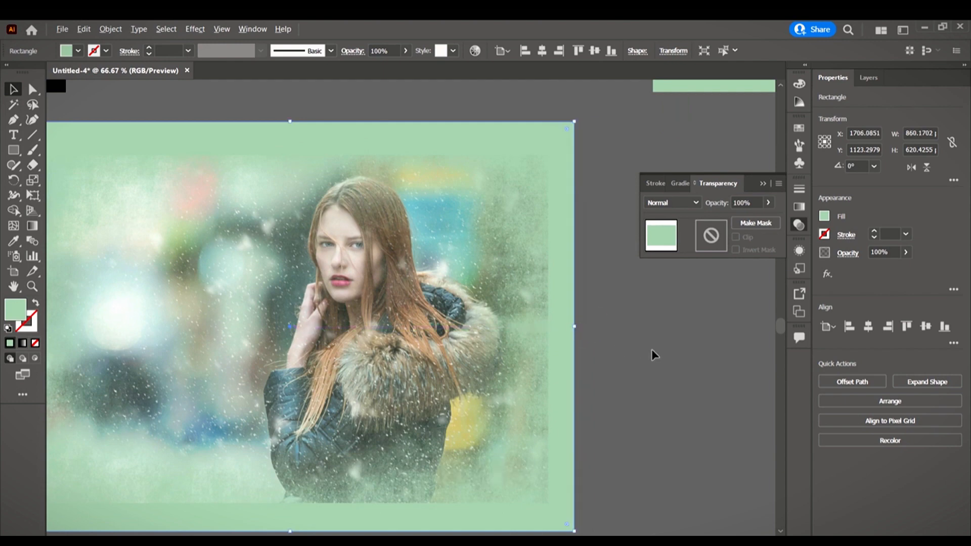
pyautogui.scroll(-2, 539, 310)
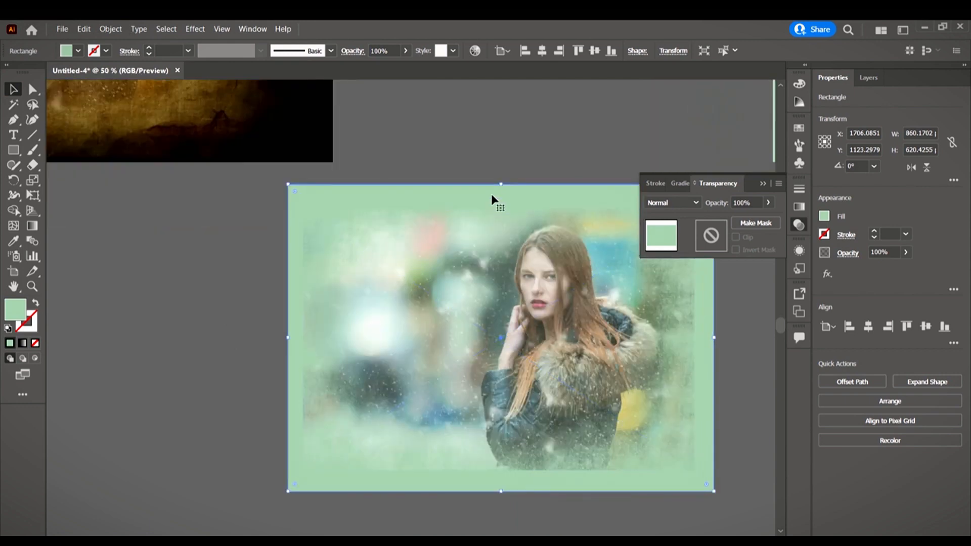
# Step: Trim the green rectangle's top, bottom and right edges to about 591 px high for an even border around the photo
pyautogui.moveTo(502, 184); pyautogui.dragTo(501, 191)
pyautogui.hscroll(2, 481, 307)
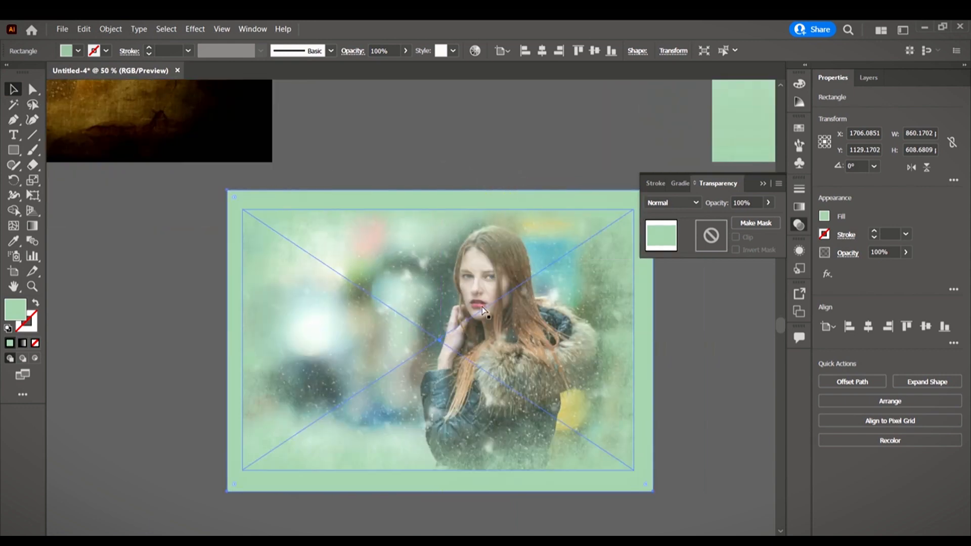
pyautogui.moveTo(440, 491); pyautogui.dragTo(440, 484)
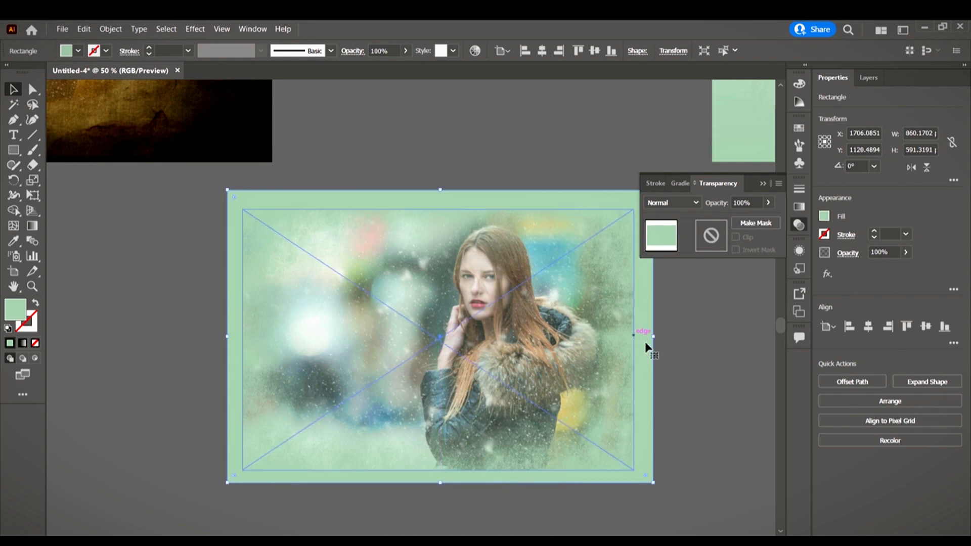
pyautogui.moveTo(654, 338); pyautogui.dragTo(650, 340)
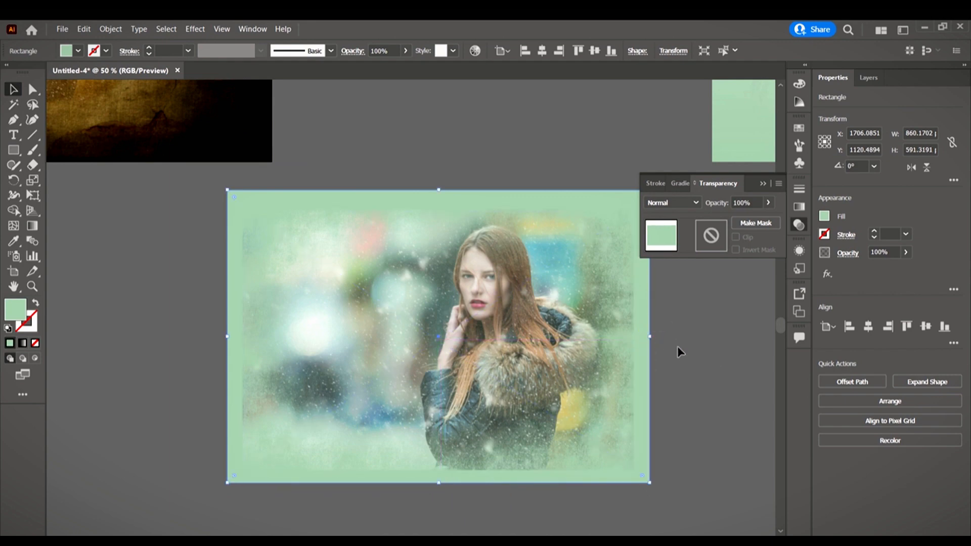
pyautogui.click(693, 351)
# Step: Scale the masked woman photo down to about 659 × 439 px, leaving a wider border of the green rectangle around it
pyautogui.scroll(-1, 627, 304)
pyautogui.scroll(-1, 574, 299)
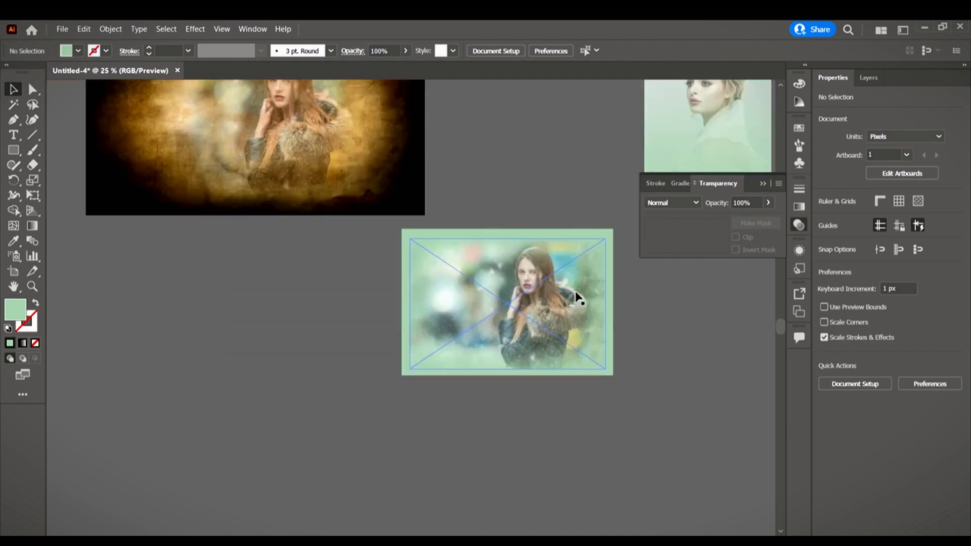
pyautogui.scroll(2, 653, 355)
pyautogui.scroll(1, 660, 379)
pyautogui.click(513, 348)
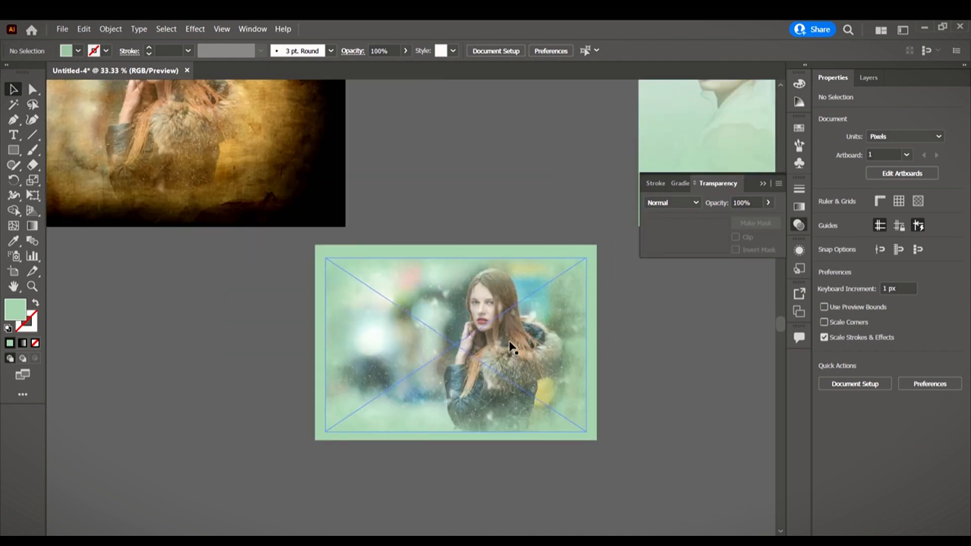
pyautogui.moveTo(585, 258); pyautogui.dragTo(565, 272)
pyautogui.scroll(-2, 637, 374)
pyautogui.click(636, 349)
pyautogui.scroll(1, 592, 280)
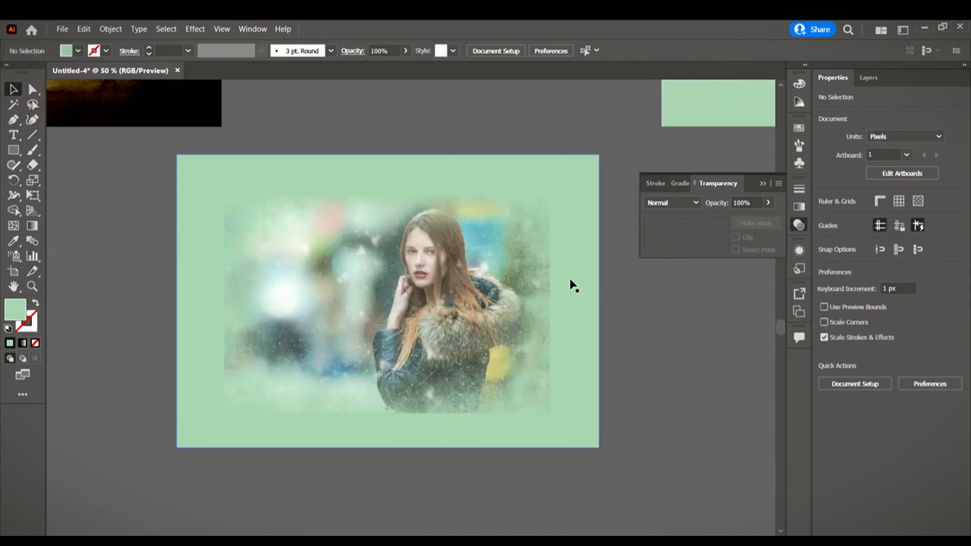
pyautogui.click(455, 278)
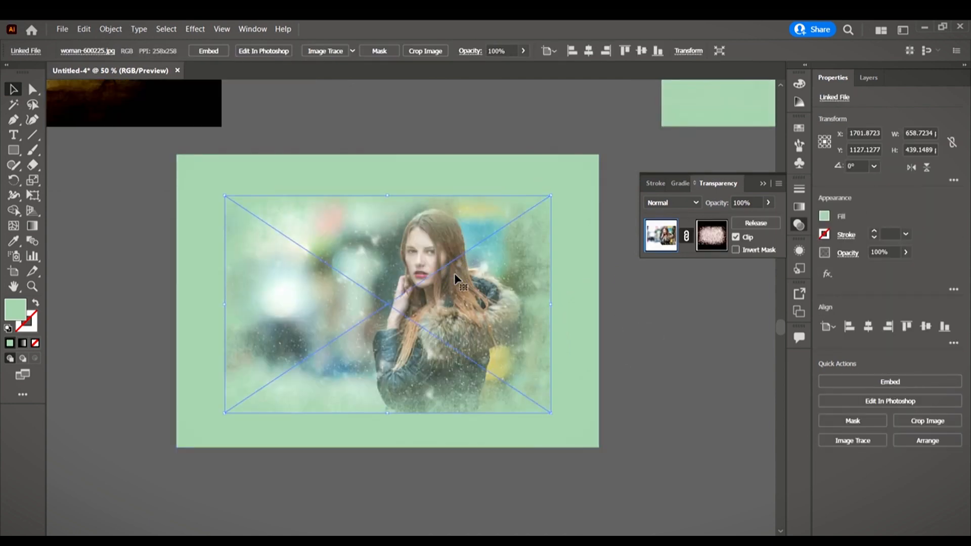
# Step: Change the background rectangle's fill to a darker, muted green
pyautogui.click(587, 284)
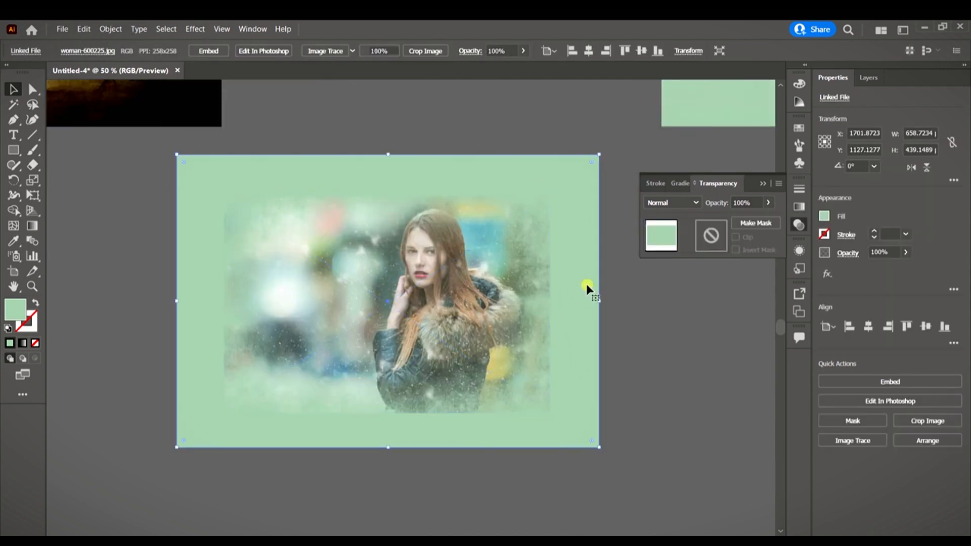
pyautogui.doubleClick(15, 308)
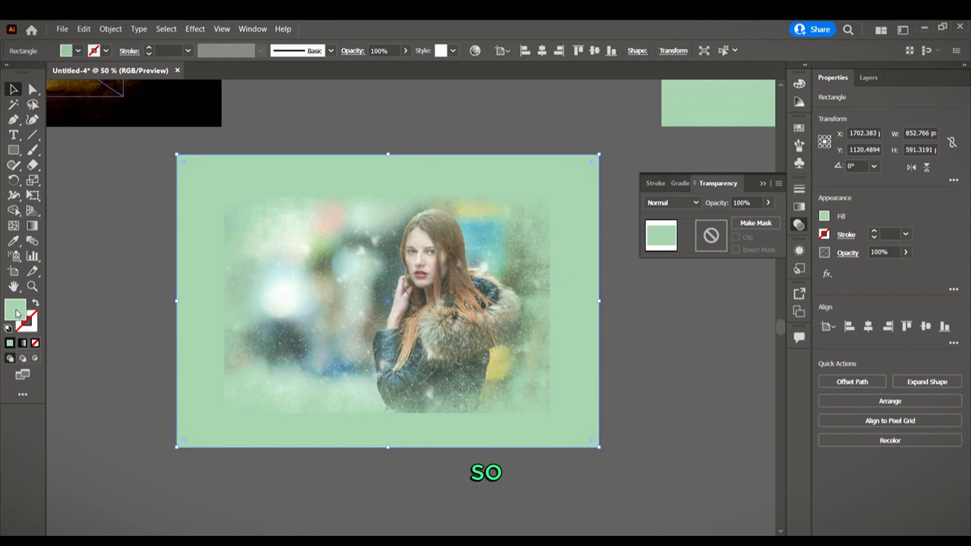
pyautogui.moveTo(595, 298); pyautogui.dragTo(603, 319)
pyautogui.click(843, 238)
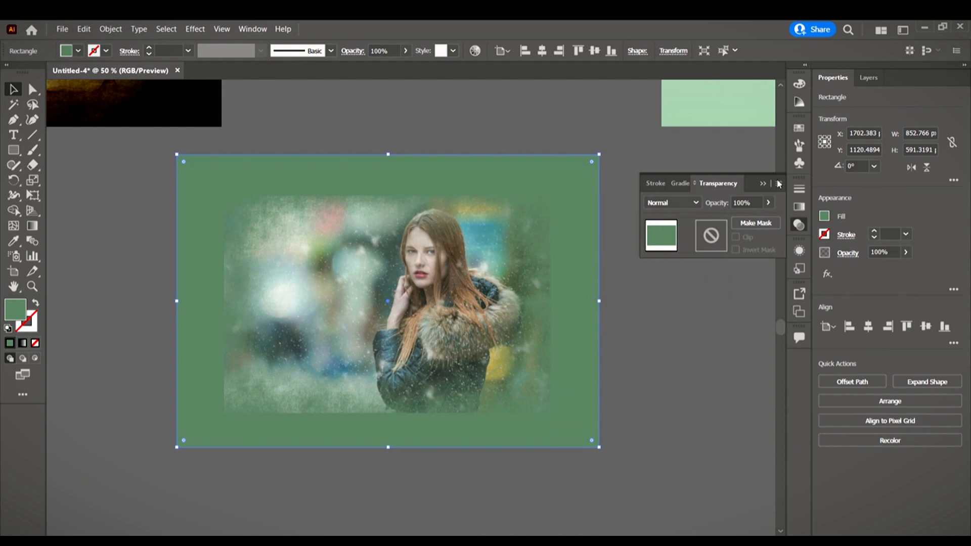
# Step: Try dusty red shades from the Color Guide as the background rectangle's fill
pyautogui.click(799, 127)
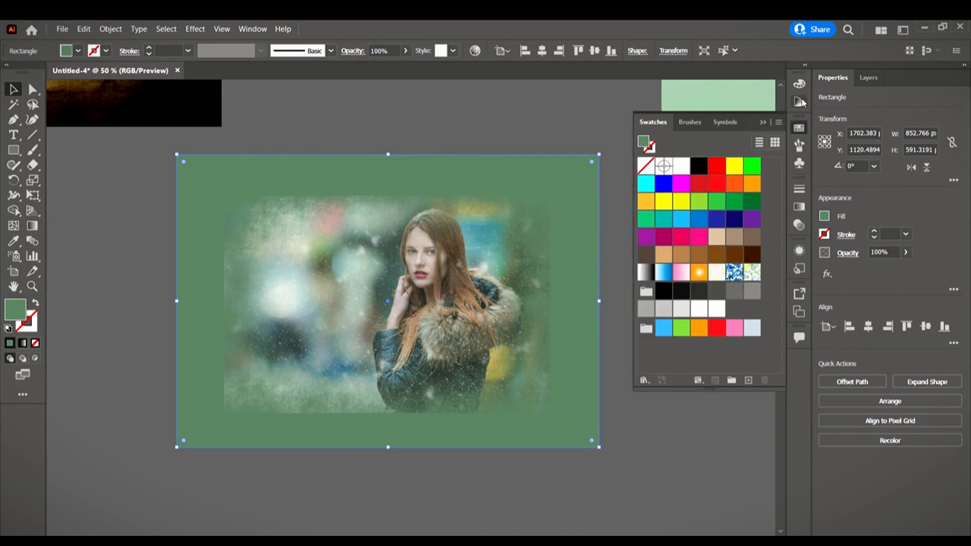
pyautogui.click(800, 102)
pyautogui.click(800, 84)
pyautogui.click(798, 100)
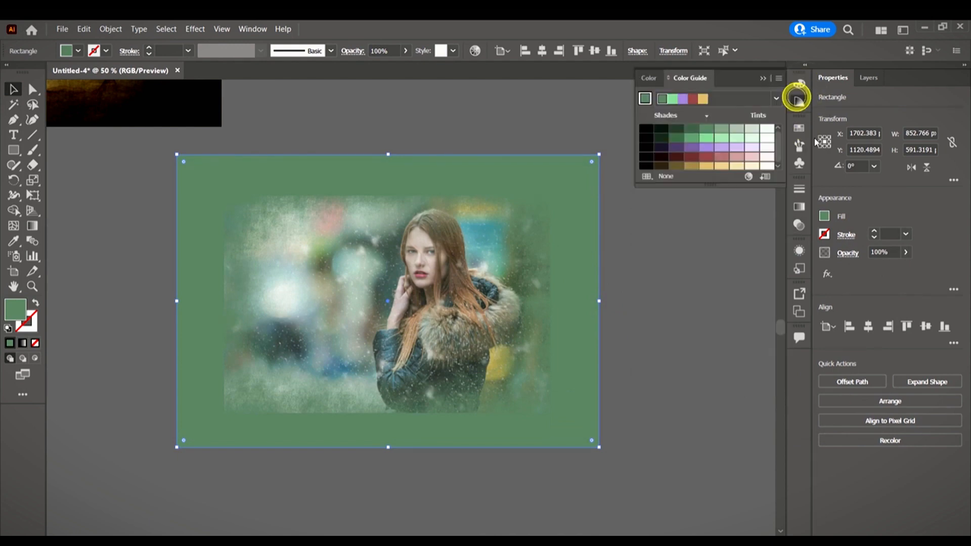
pyautogui.click(733, 158)
pyautogui.click(722, 157)
pyautogui.click(708, 157)
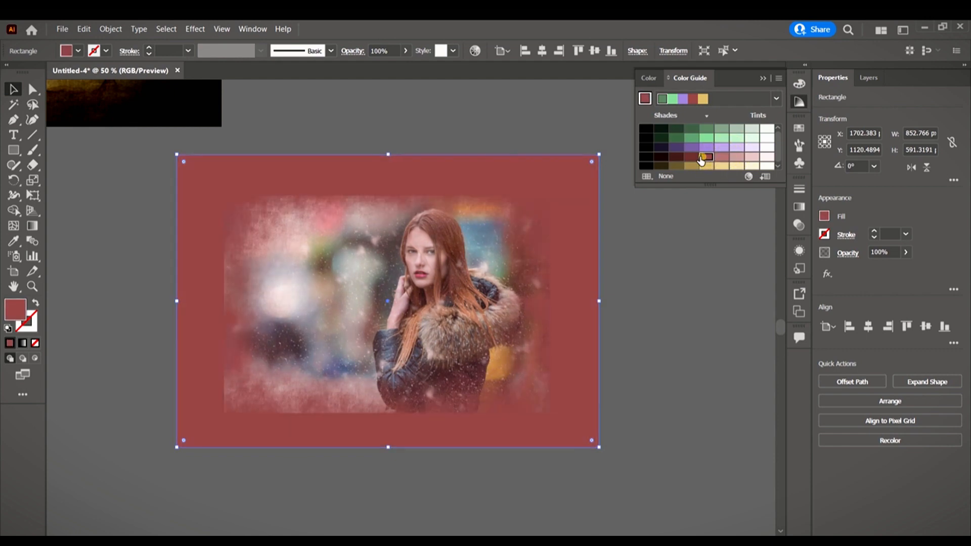
# Step: Fill the background rectangle with a near-white tint from the Color Guide and deselect it
pyautogui.click(752, 157)
pyautogui.click(767, 158)
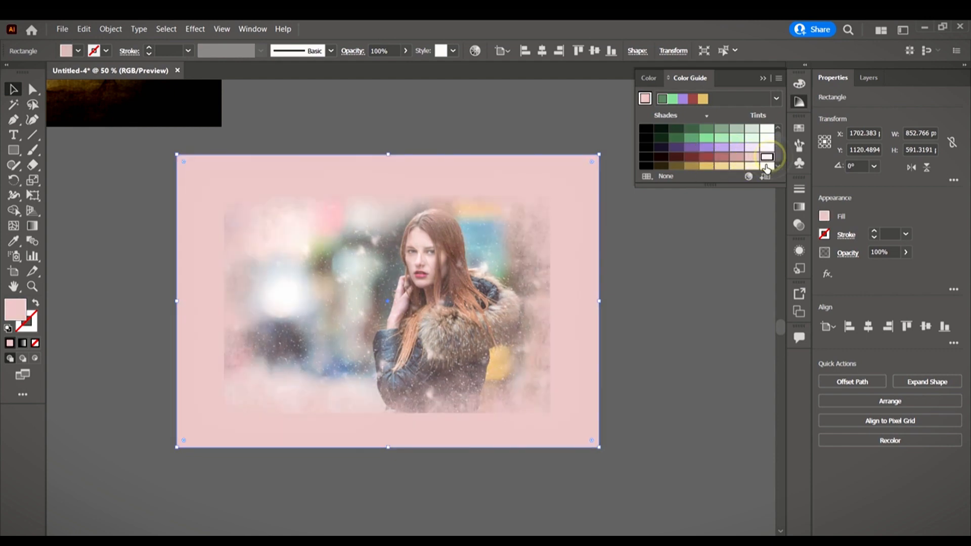
pyautogui.click(767, 167)
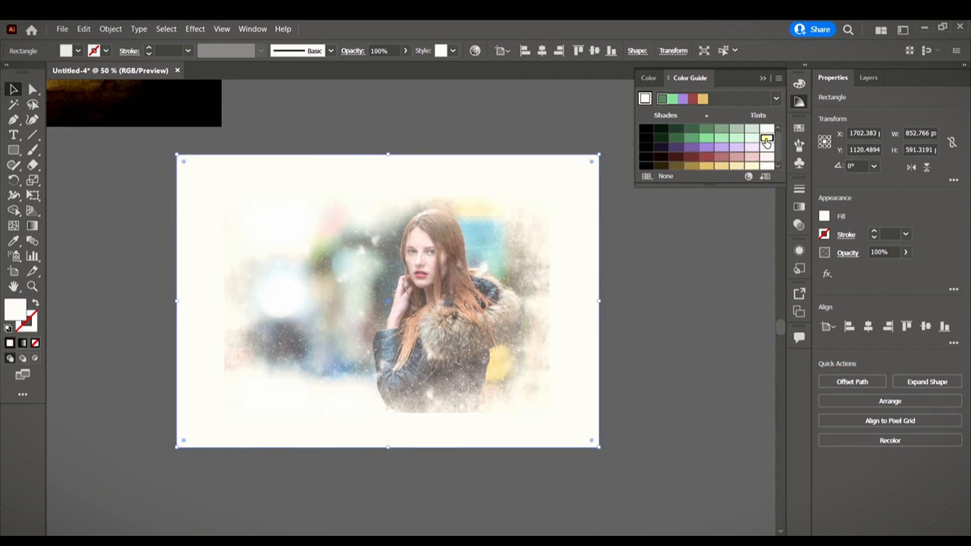
pyautogui.click(655, 346)
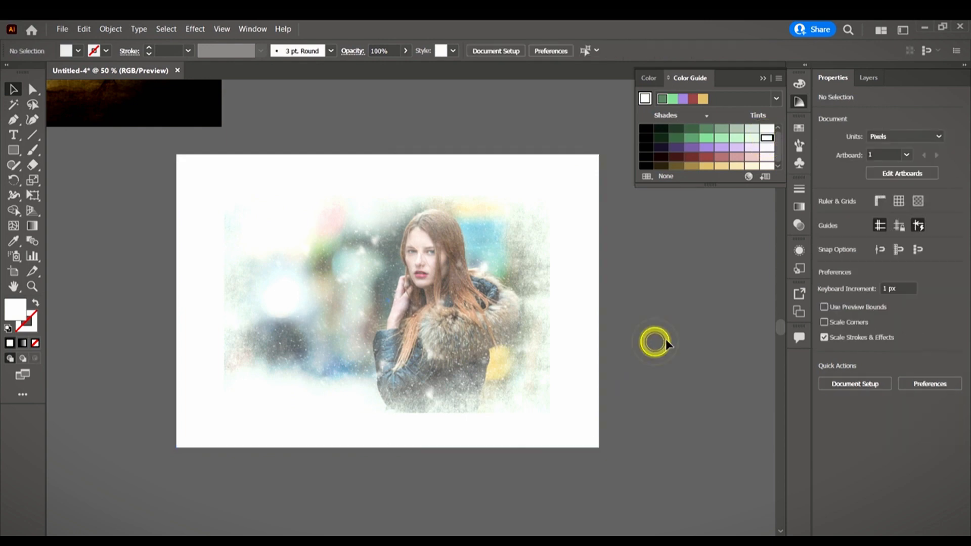
# Step: Examine the masked photo's grainy edges up close against the near-white background, and review the whole composition
pyautogui.scroll(-2, 645, 296)
pyautogui.scroll(2, 645, 296)
pyautogui.scroll(4, 479, 268)
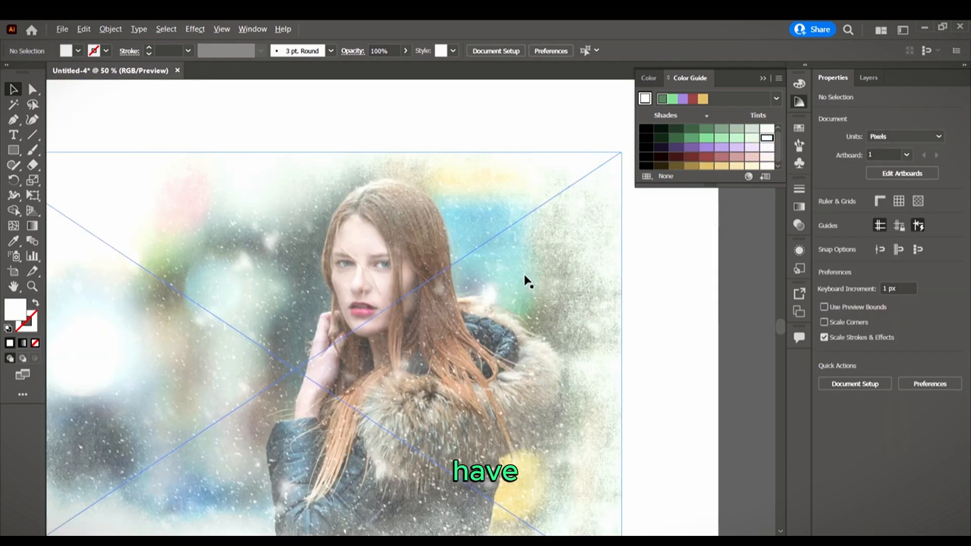
pyautogui.scroll(1, 594, 288)
pyautogui.hscroll(3, 602, 275)
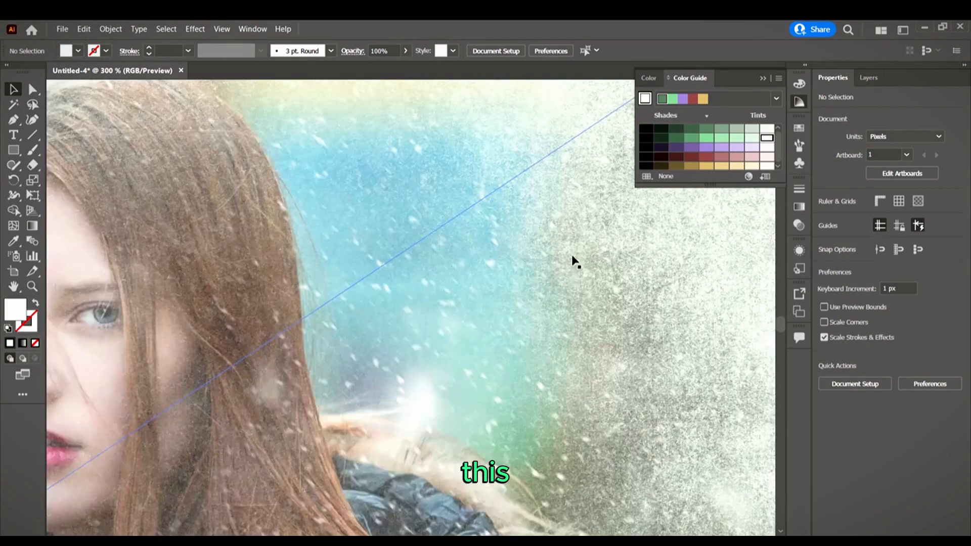
pyautogui.scroll(-2, 526, 293)
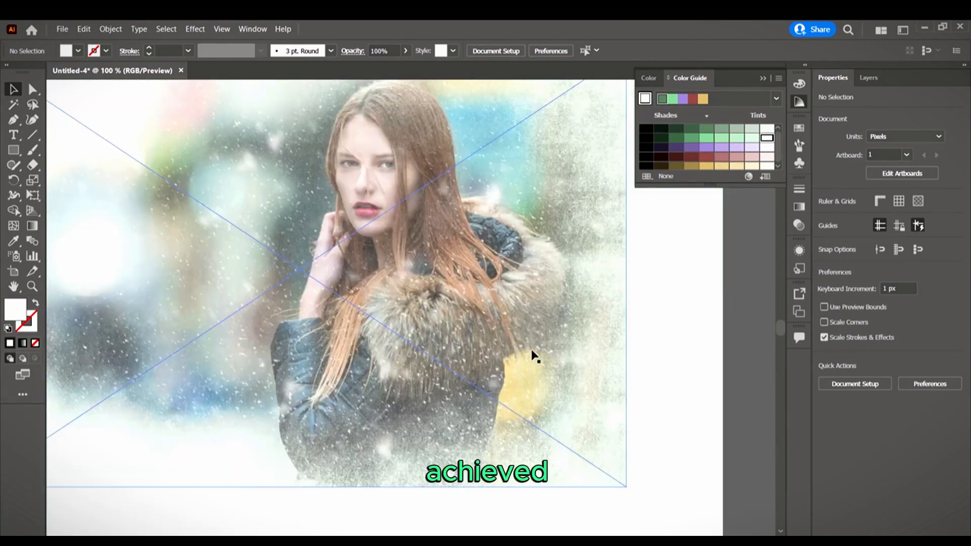
pyautogui.scroll(-2, 535, 356)
pyautogui.scroll(-2, 531, 317)
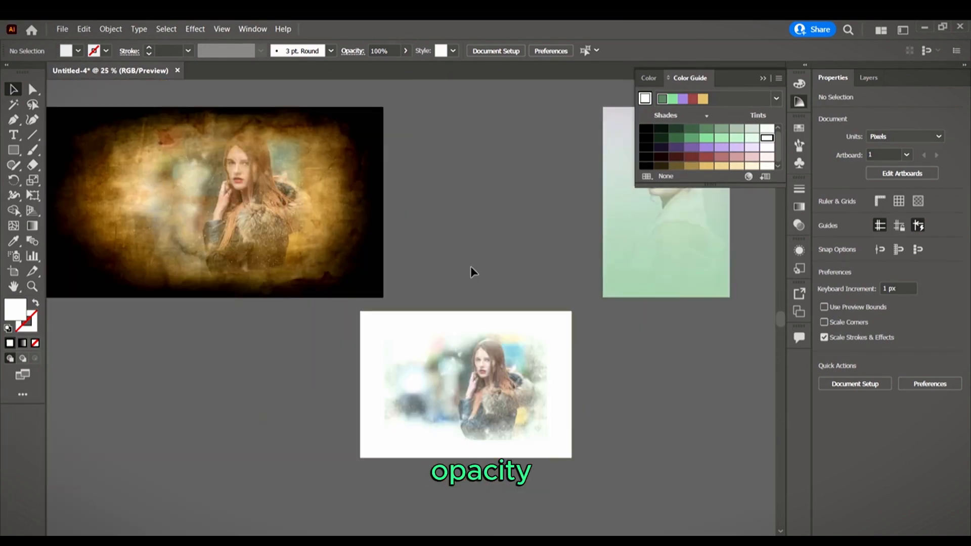
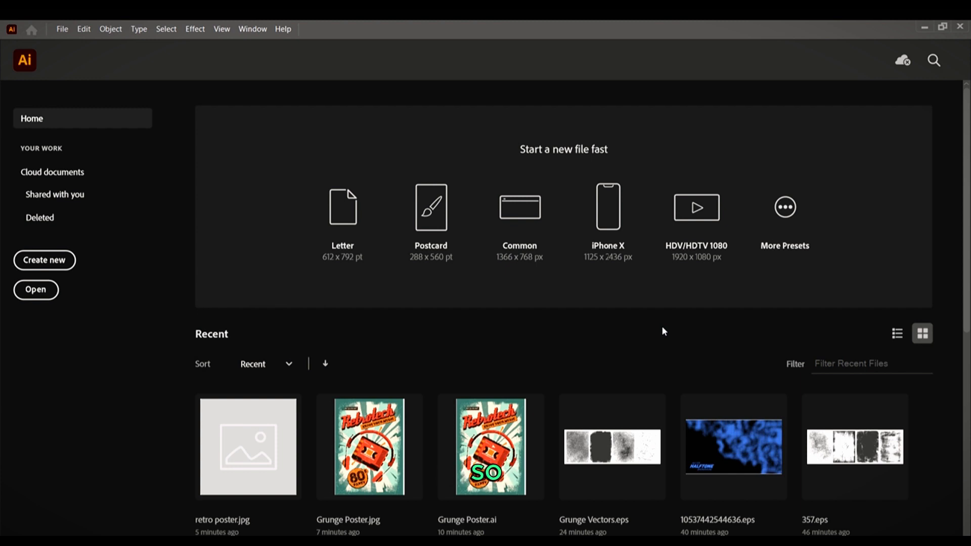
# Step: Open the Grunge Vectors EPS file from the 4 MASKING folder
pyautogui.click(40, 290)
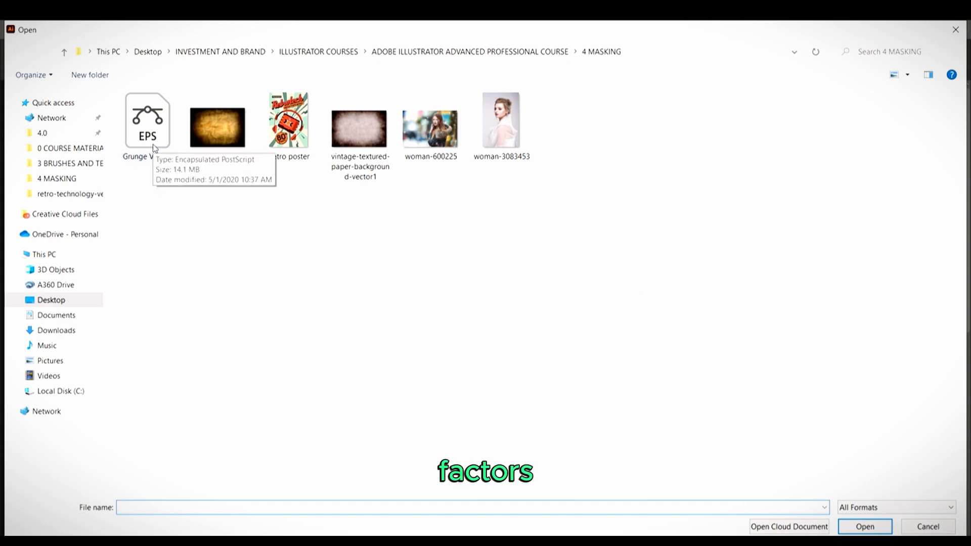
pyautogui.click(155, 126)
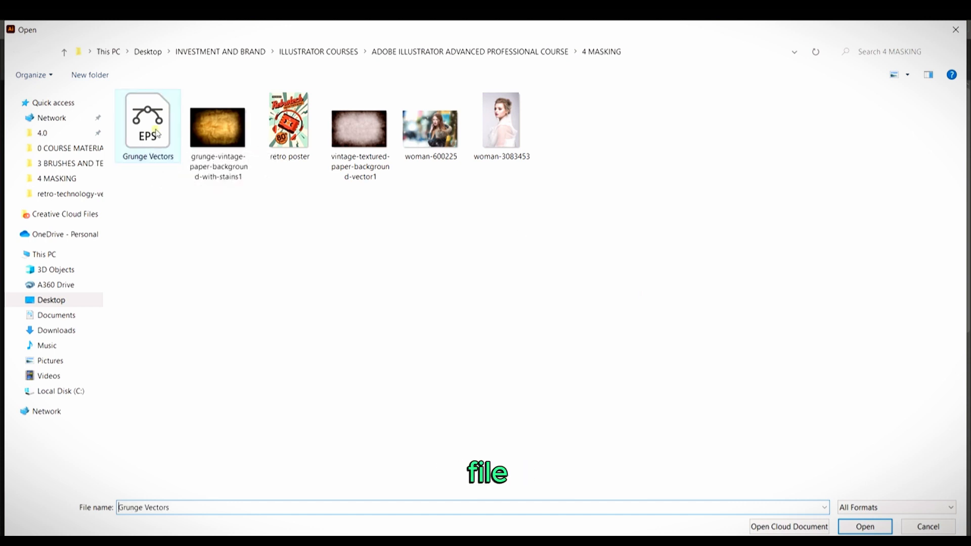
pyautogui.click(865, 527)
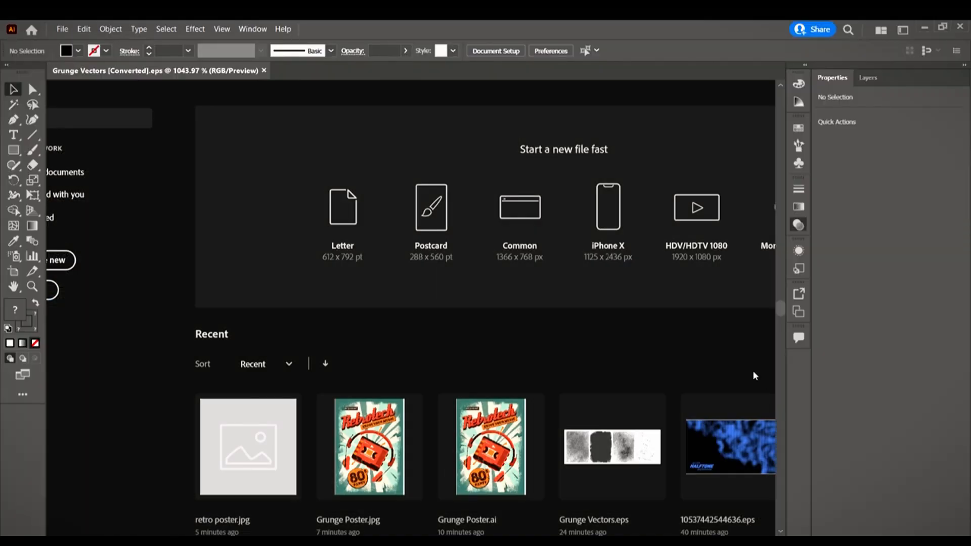
# Step: Examine the four grunge textures on the artboard, selecting the third one to inspect its grouped shapes
pyautogui.hscroll(3, 602, 310)
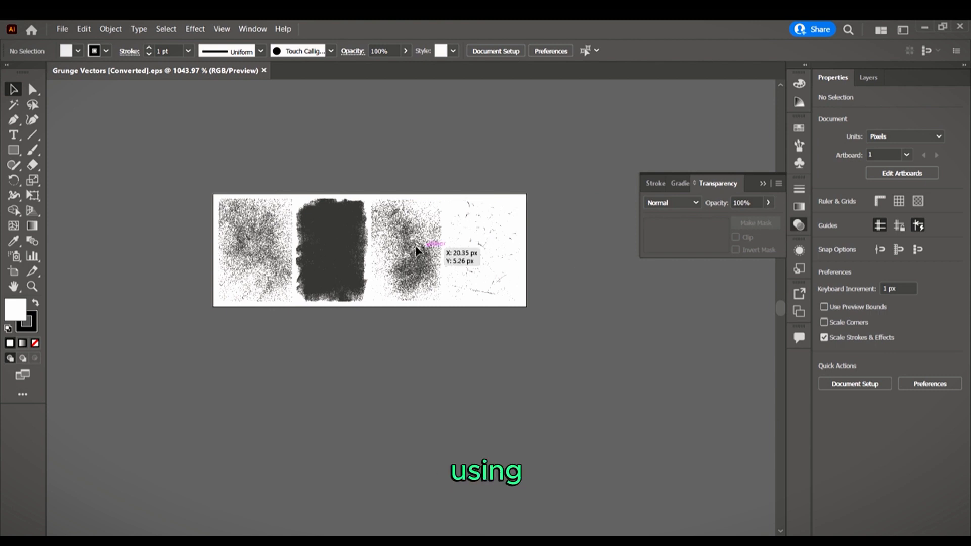
pyautogui.hscroll(1, 415, 245)
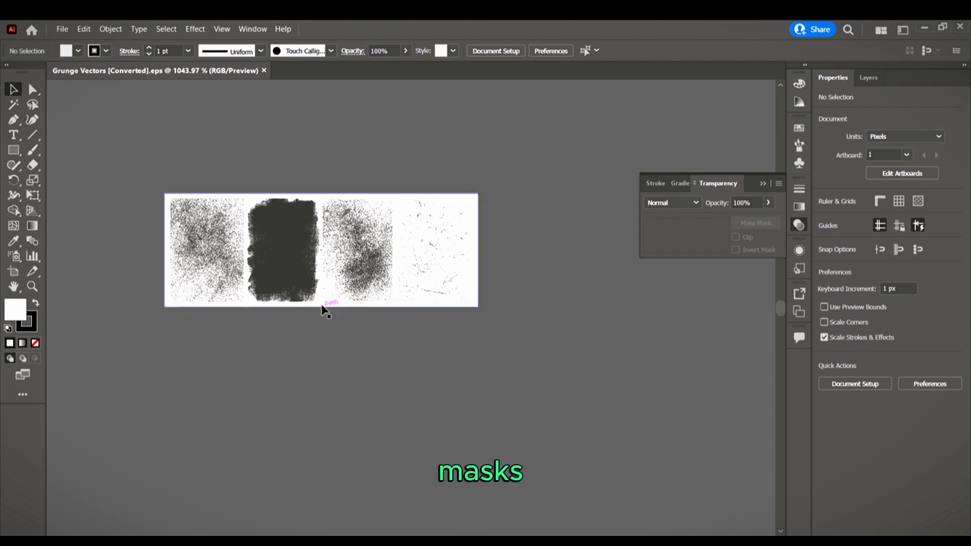
pyautogui.scroll(3, 286, 214)
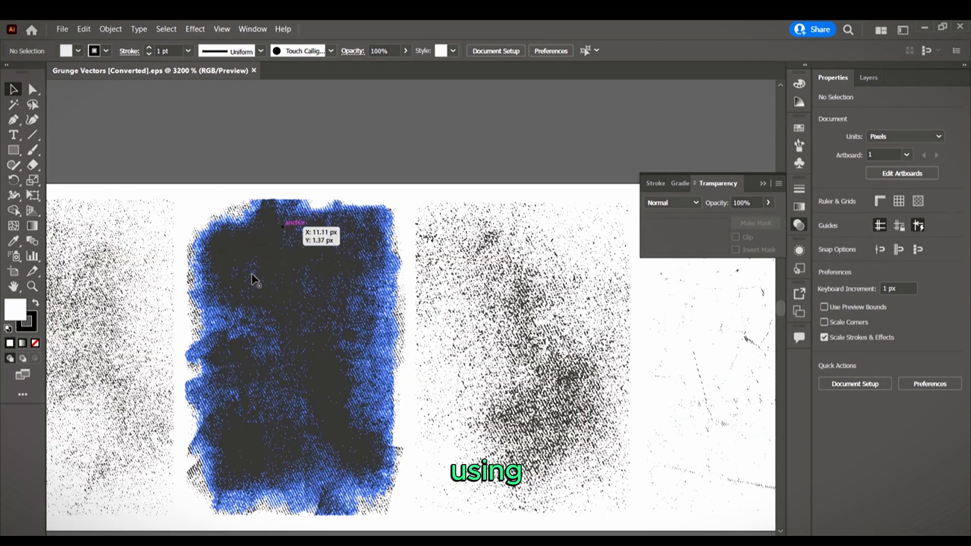
pyautogui.hscroll(2, 256, 277)
pyautogui.scroll(-3, 301, 226)
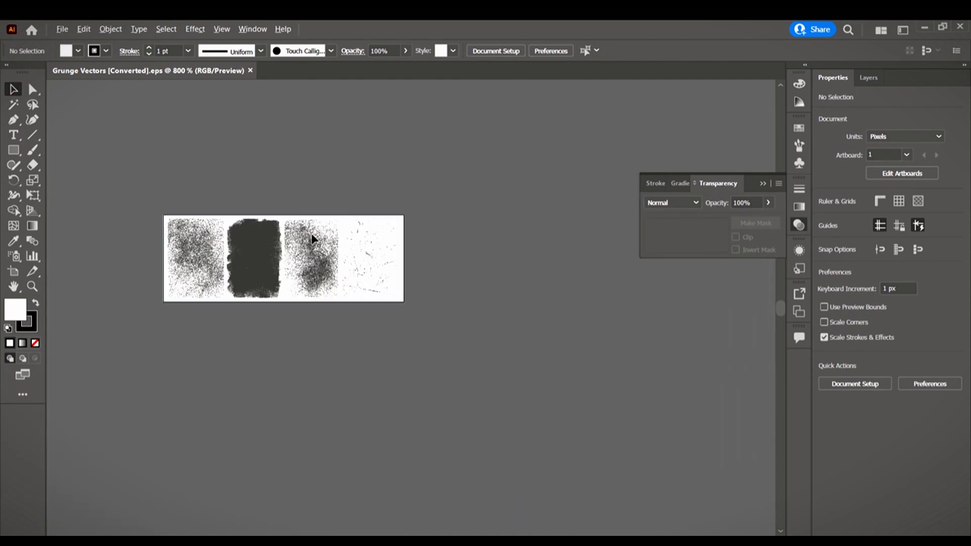
pyautogui.scroll(2, 310, 238)
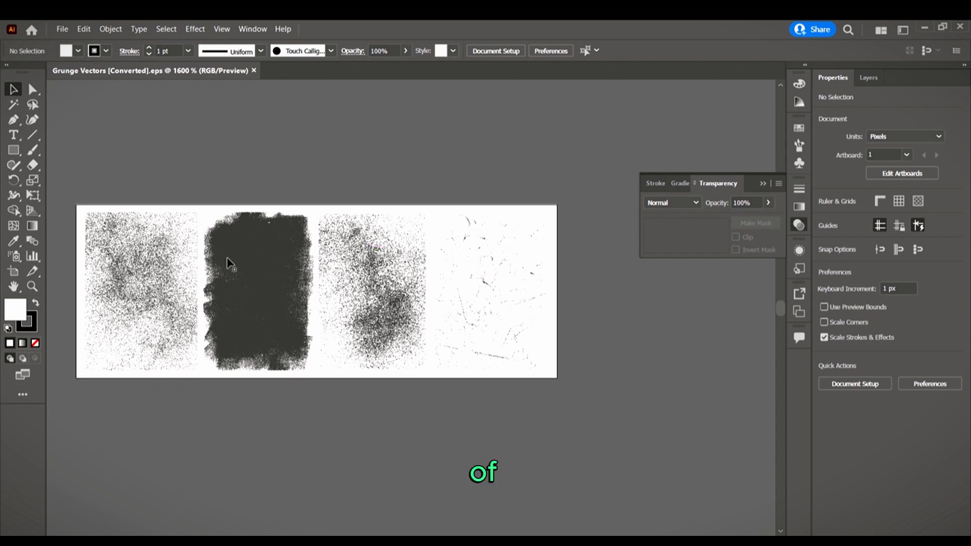
pyautogui.click(346, 259)
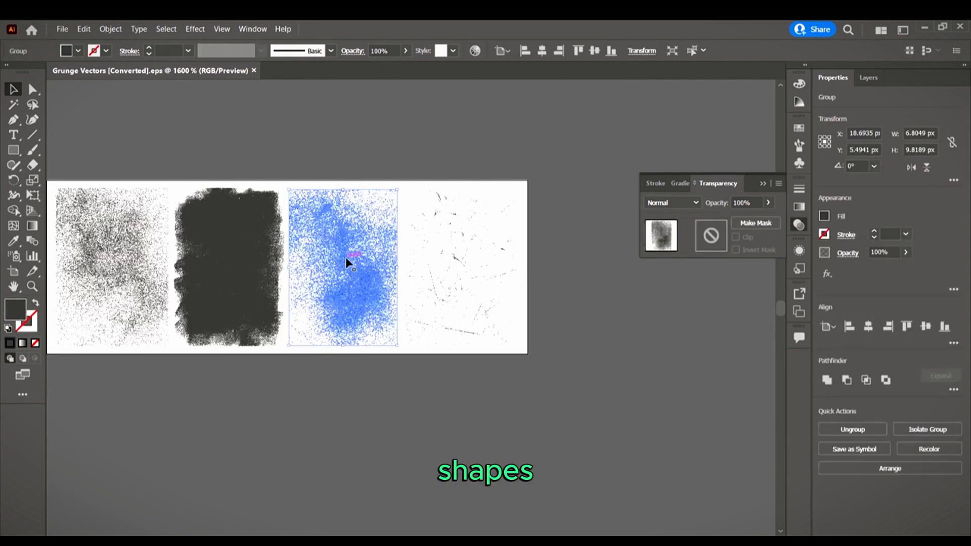
pyautogui.scroll(2, 343, 314)
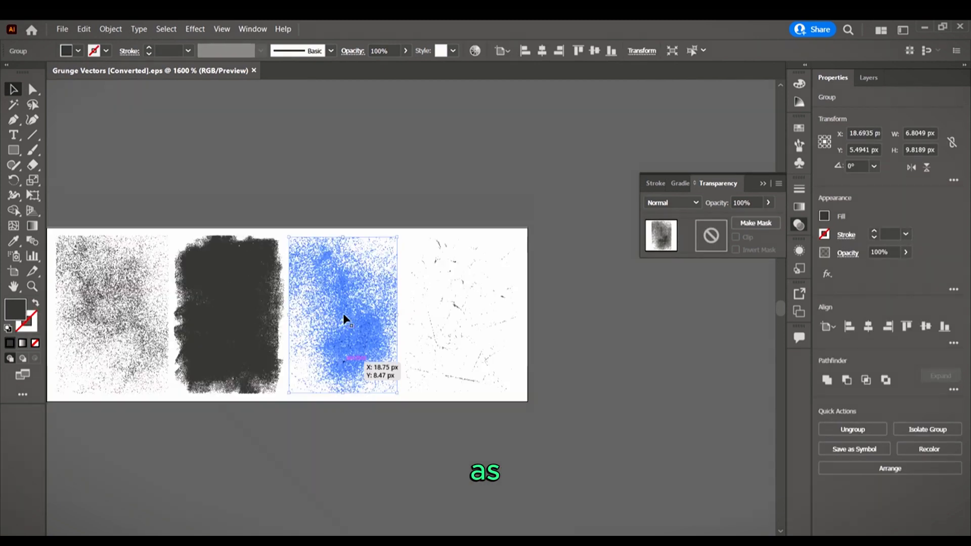
pyautogui.hscroll(-2, 343, 313)
pyautogui.scroll(-2, 342, 315)
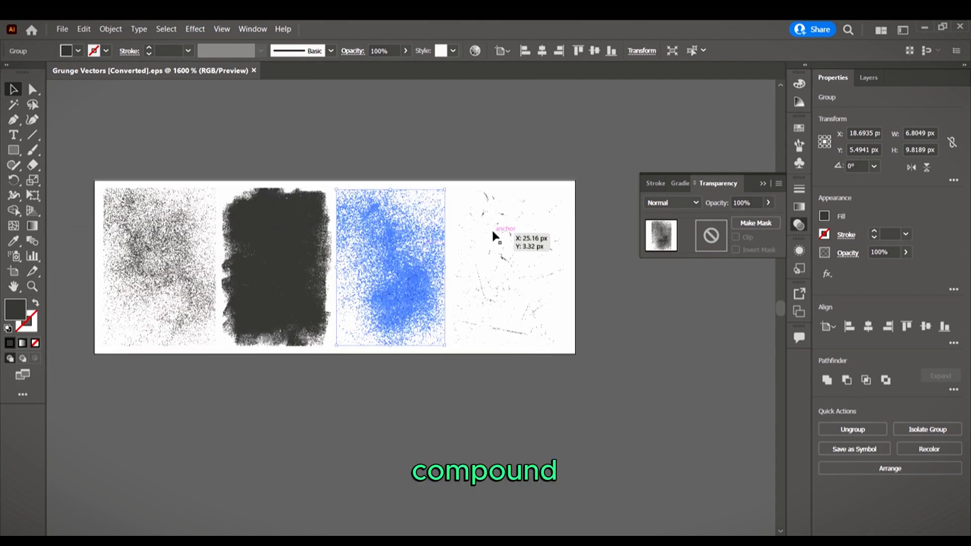
pyautogui.scroll(-3, 399, 277)
pyautogui.hscroll(2, 354, 276)
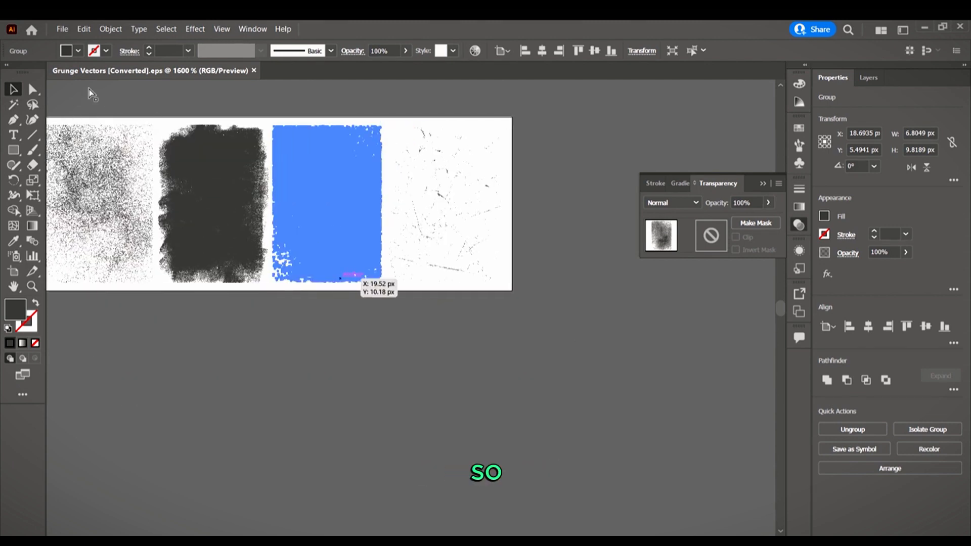
# Step: Place the retro poster image beside the grunge textures, sized to match the artboard's height, and deselect it
pyautogui.click(67, 26)
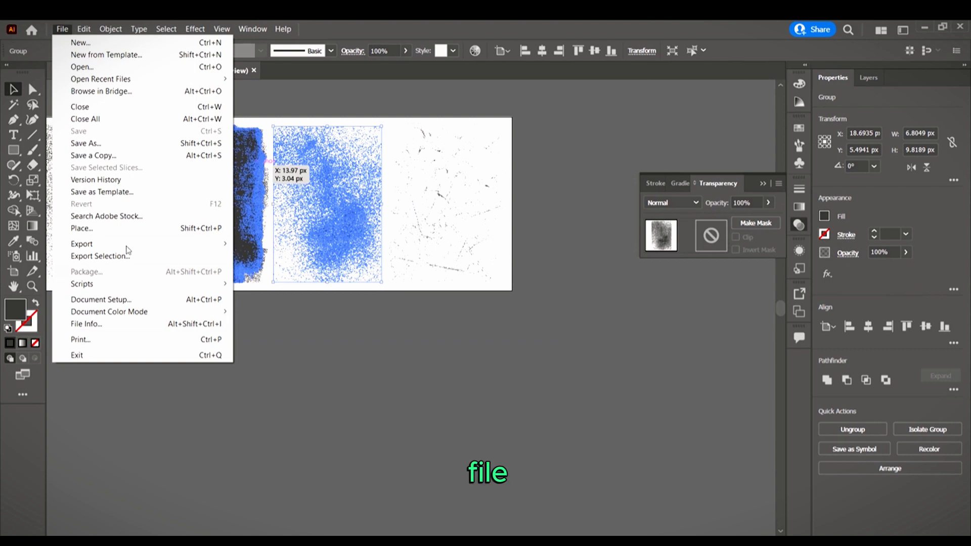
pyautogui.click(122, 228)
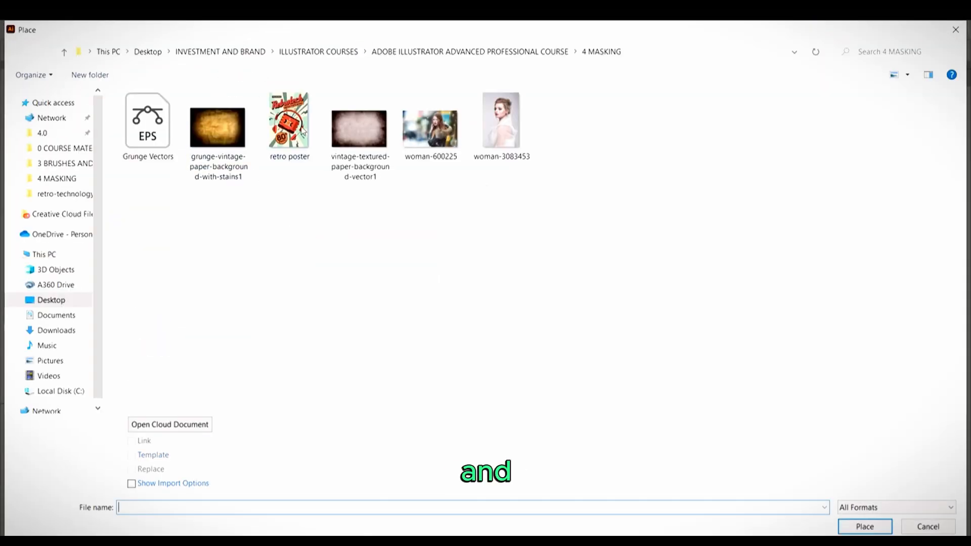
pyautogui.click(298, 146)
pyautogui.click(865, 527)
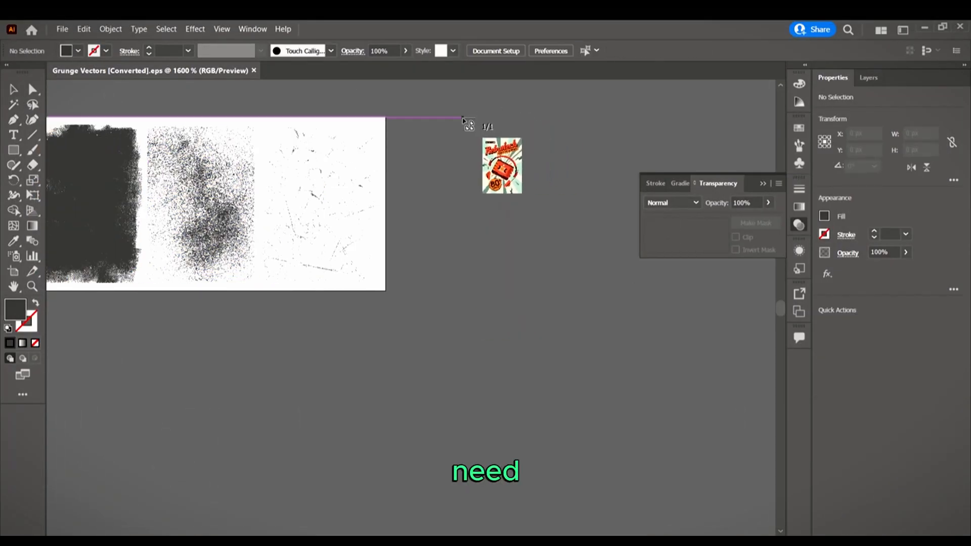
pyautogui.moveTo(460, 117); pyautogui.dragTo(632, 286)
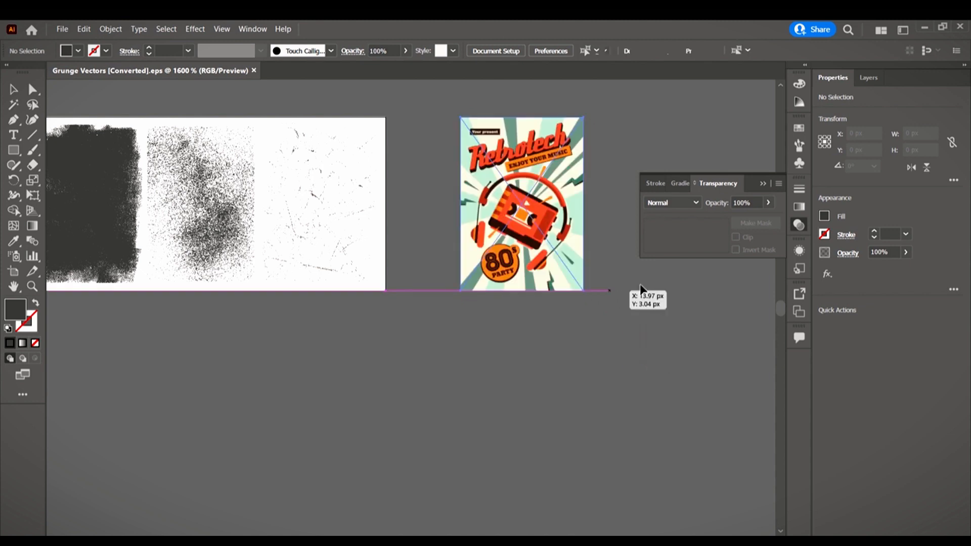
pyautogui.click(12, 90)
pyautogui.click(412, 416)
pyautogui.scroll(2, 571, 302)
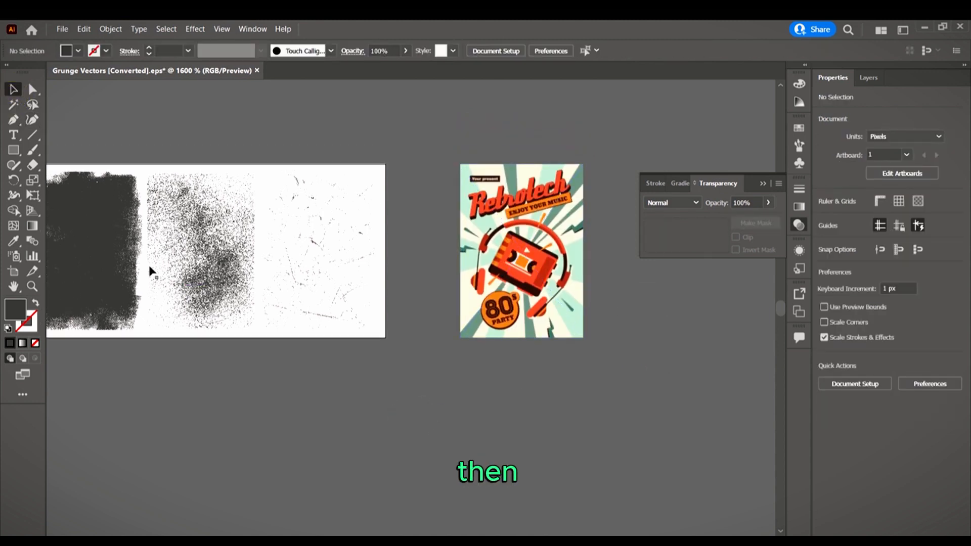
# Step: Select the second grunge texture and examine its dense anchor points and fine edge detail up close
pyautogui.hscroll(-2, 152, 268)
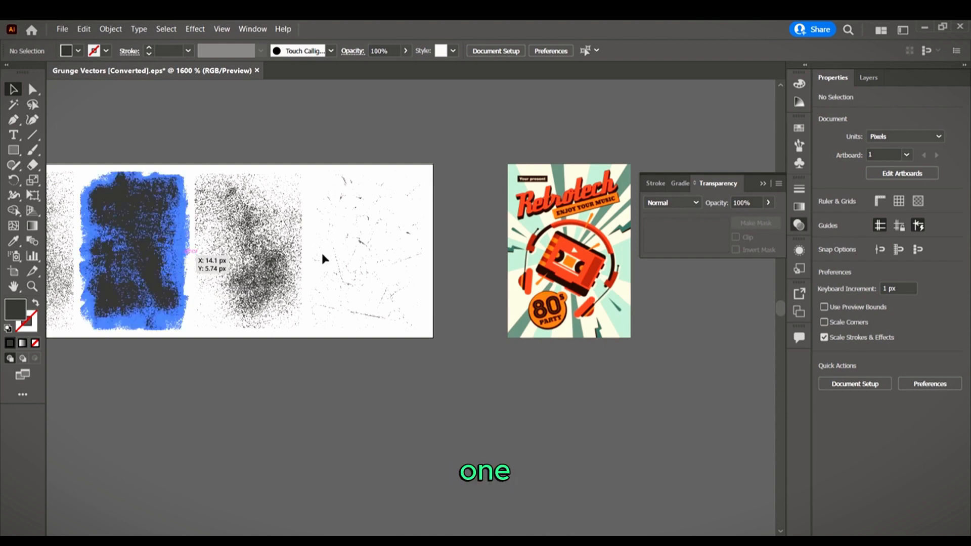
pyautogui.hscroll(3, 322, 253)
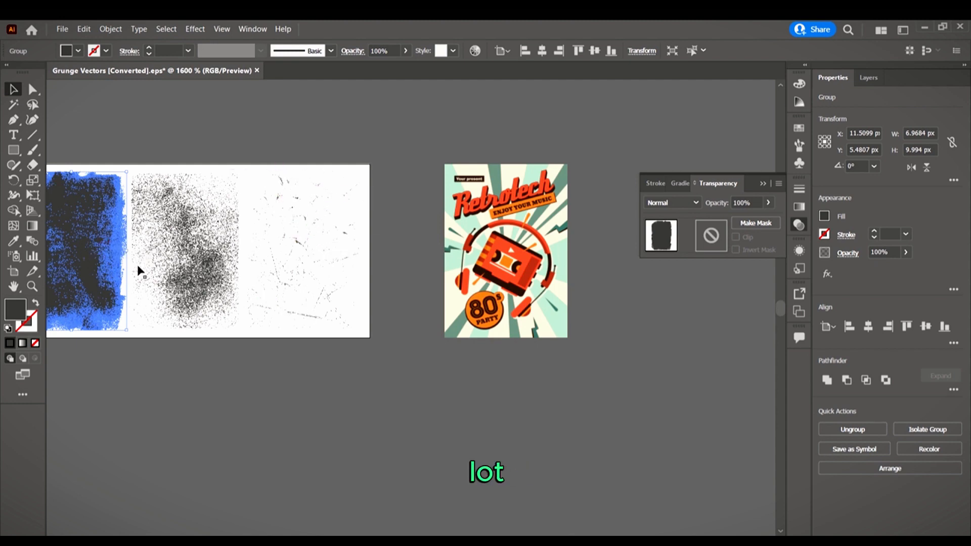
pyautogui.click(32, 90)
pyautogui.hscroll(-3, 236, 219)
pyautogui.scroll(6, 236, 219)
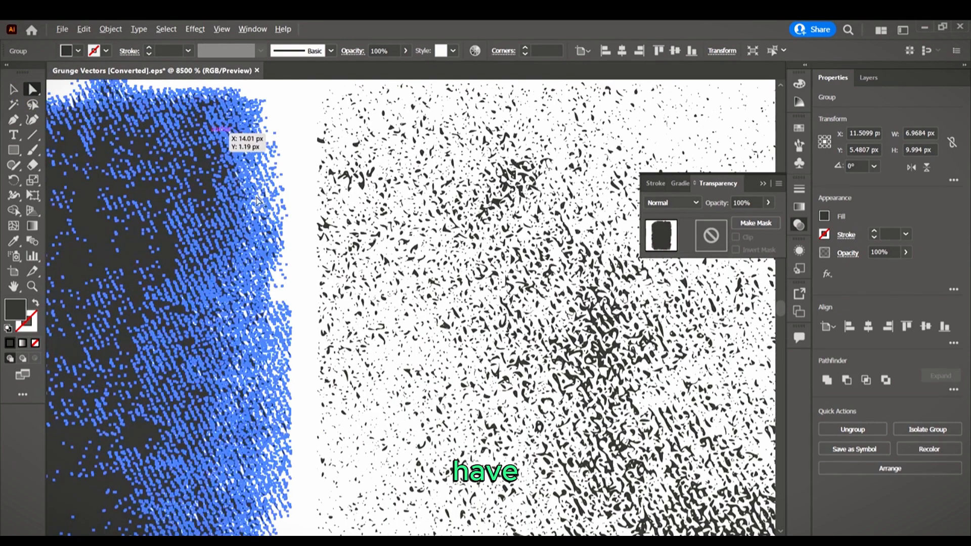
pyautogui.scroll(2, 214, 171)
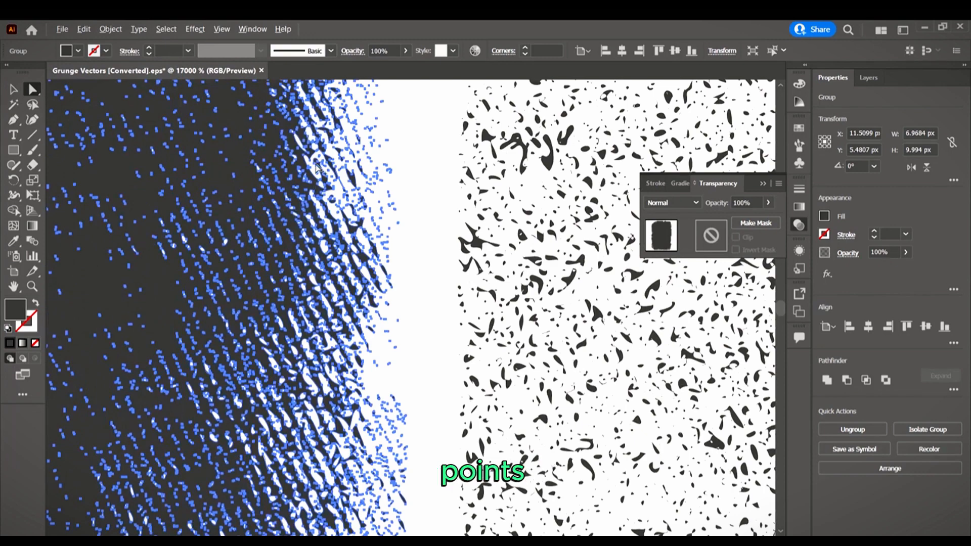
pyautogui.scroll(2, 318, 167)
pyautogui.scroll(-3, 304, 212)
pyautogui.scroll(1, 349, 290)
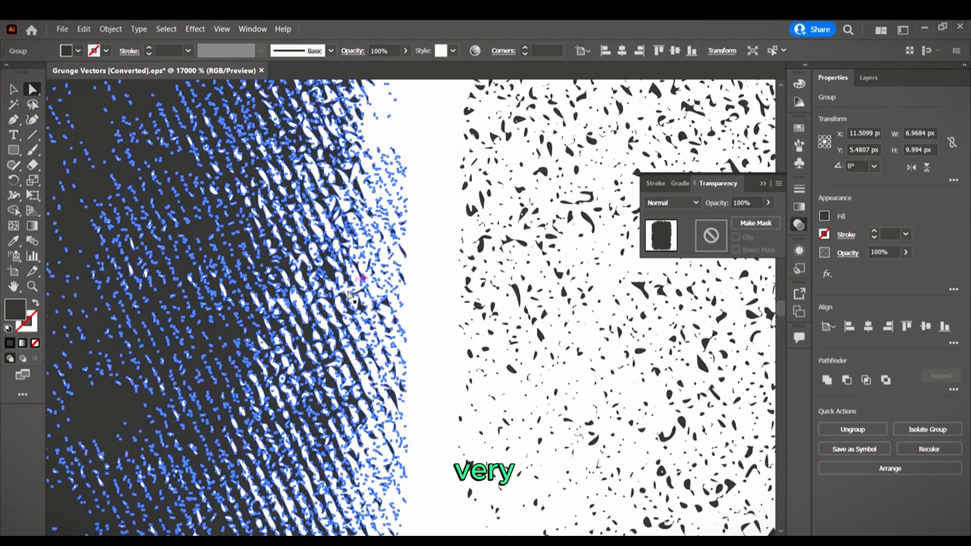
pyautogui.hscroll(3, 346, 294)
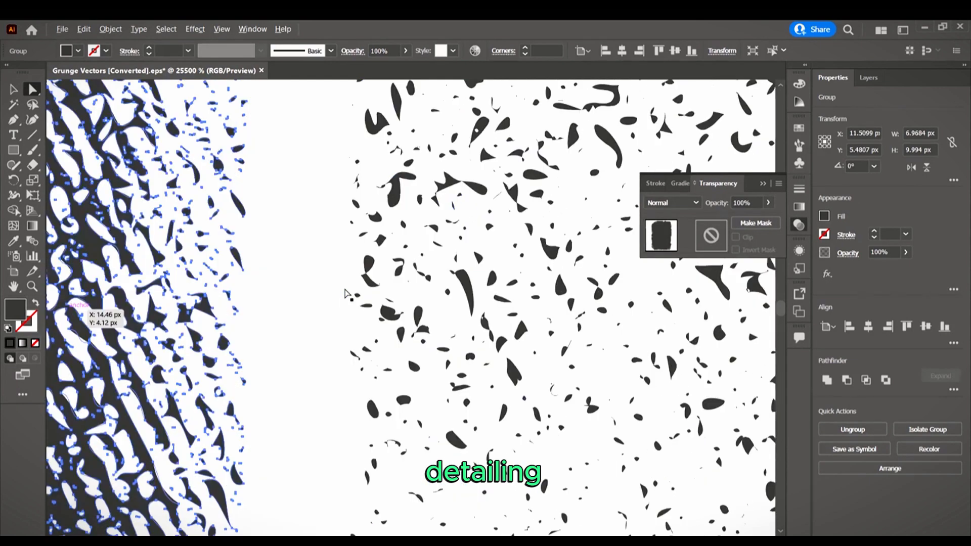
pyautogui.hscroll(-3, 281, 253)
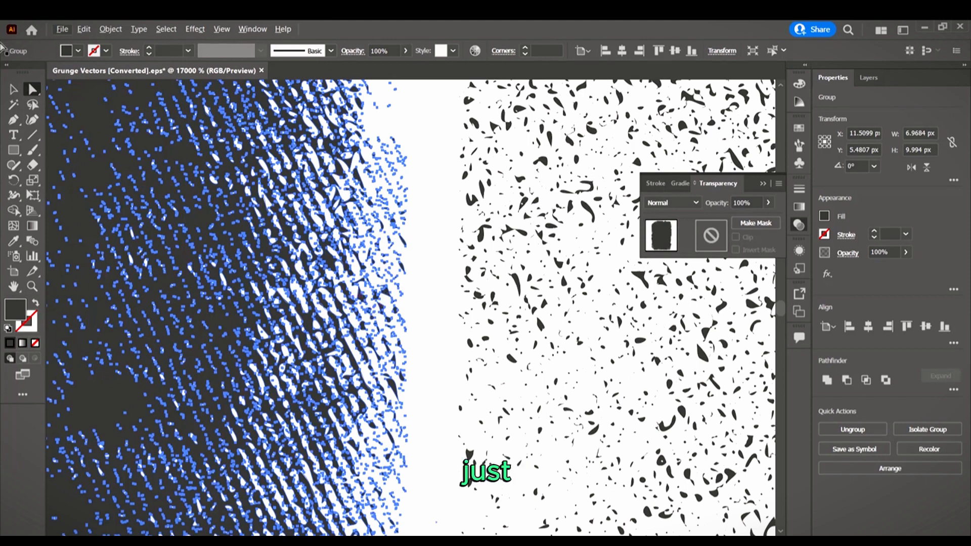
# Step: Place a copy of the second grunge texture over the retro poster, keeping the original on the artboard, and deselect it
pyautogui.click(13, 89)
pyautogui.scroll(-2, 349, 274)
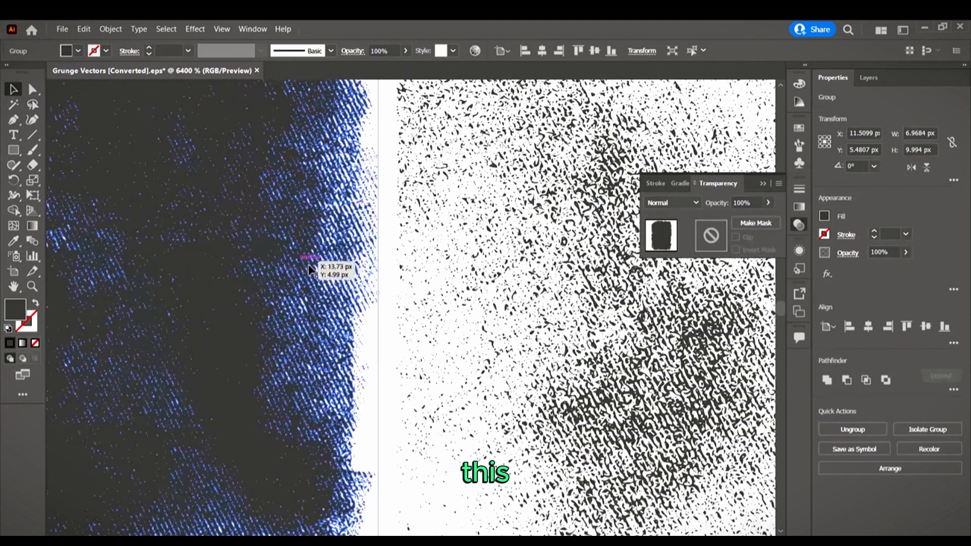
pyautogui.scroll(-3, 344, 268)
pyautogui.scroll(-1, 354, 274)
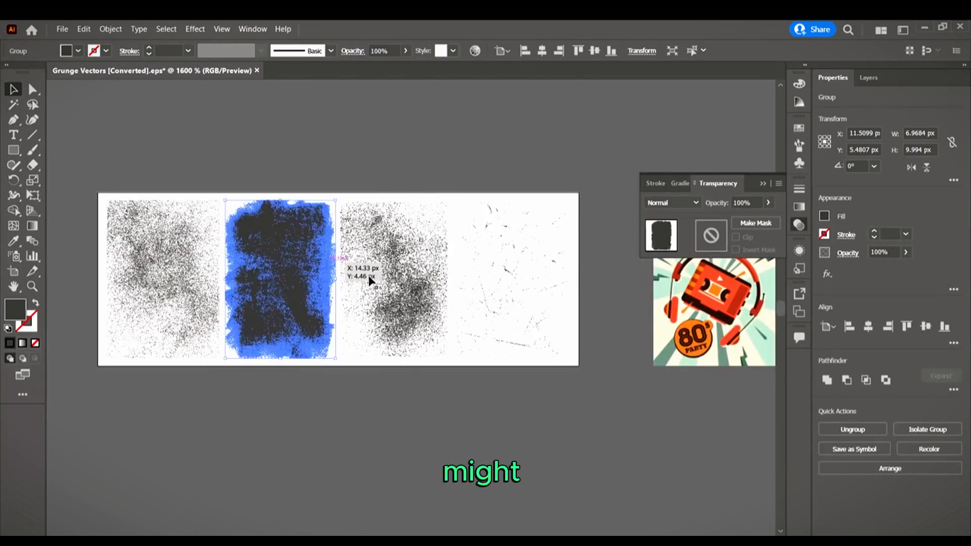
pyautogui.hscroll(2, 368, 275)
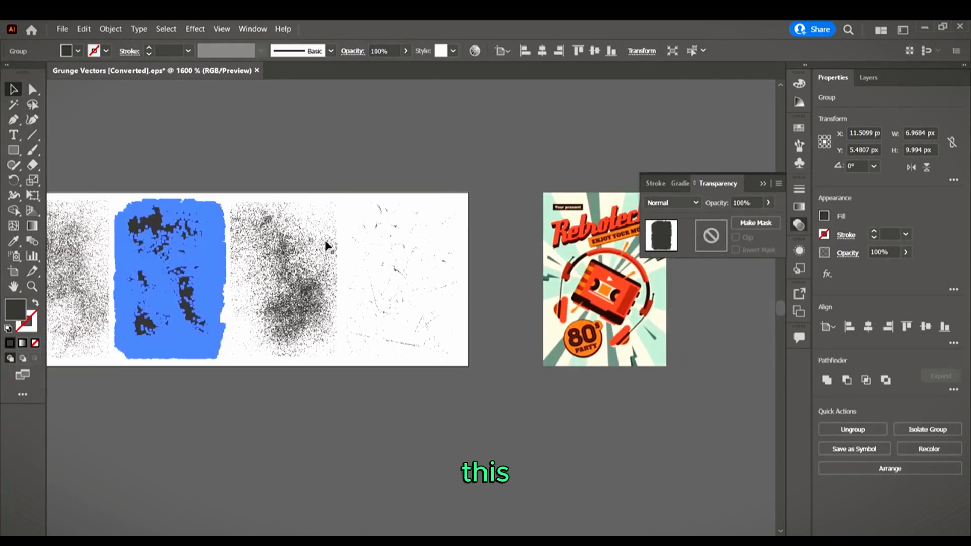
pyautogui.hscroll(2, 194, 245)
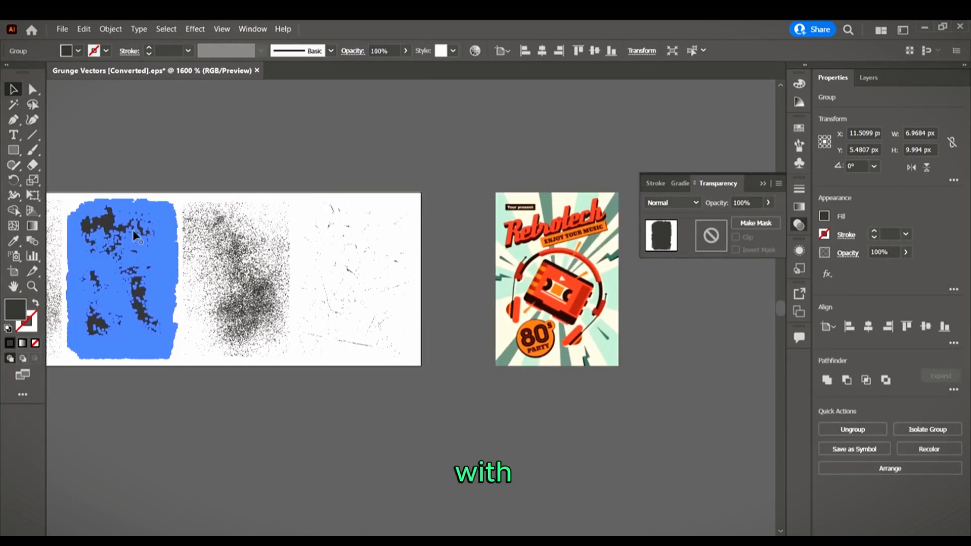
pyautogui.moveTo(133, 230); pyautogui.dragTo(544, 242)
pyautogui.click(677, 340)
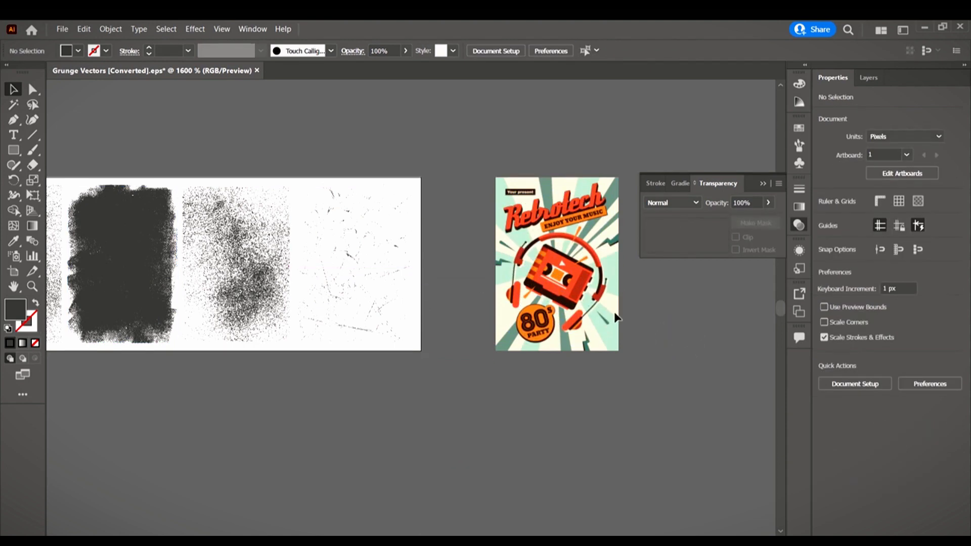
# Step: Send the retro poster image to the back, behind the copied grunge texture
pyautogui.hscroll(-5, 458, 306)
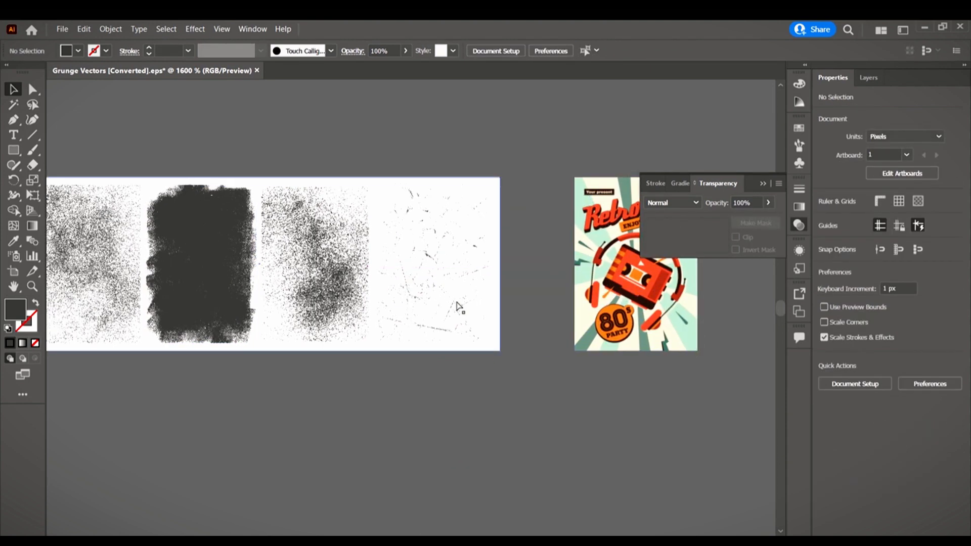
pyautogui.hscroll(10, 458, 307)
pyautogui.scroll(2, 412, 210)
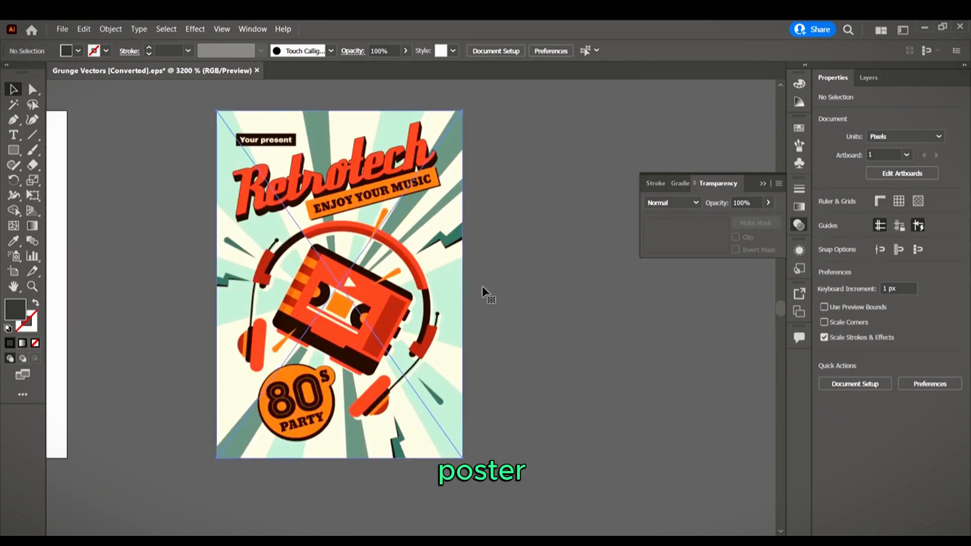
pyautogui.rightClick(431, 195)
pyautogui.moveTo(481, 286)
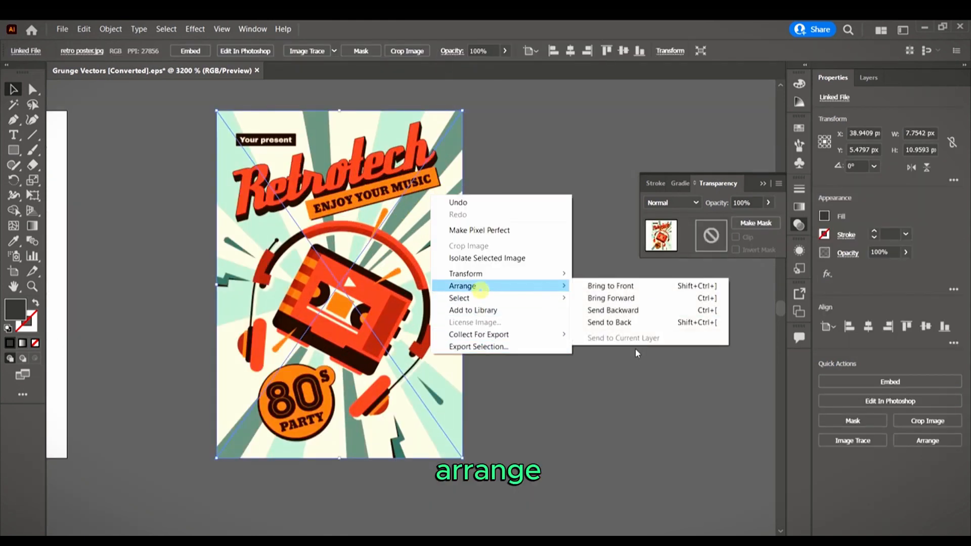
pyautogui.click(629, 322)
pyautogui.click(554, 332)
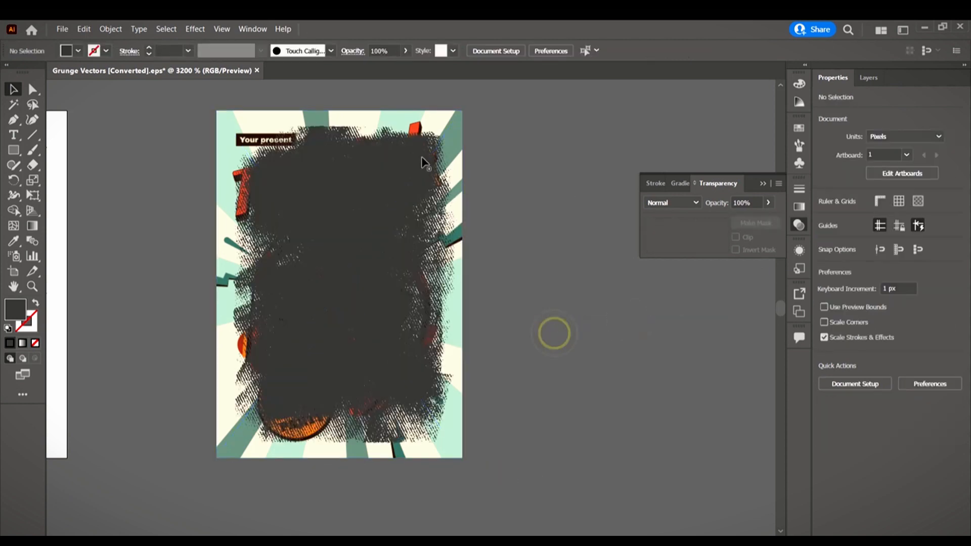
# Step: Scale the poster proportionally from its centre to about 7.26 by 10.25 px, shift it slightly sideways around the texture, and deselect it
pyautogui.click(461, 111)
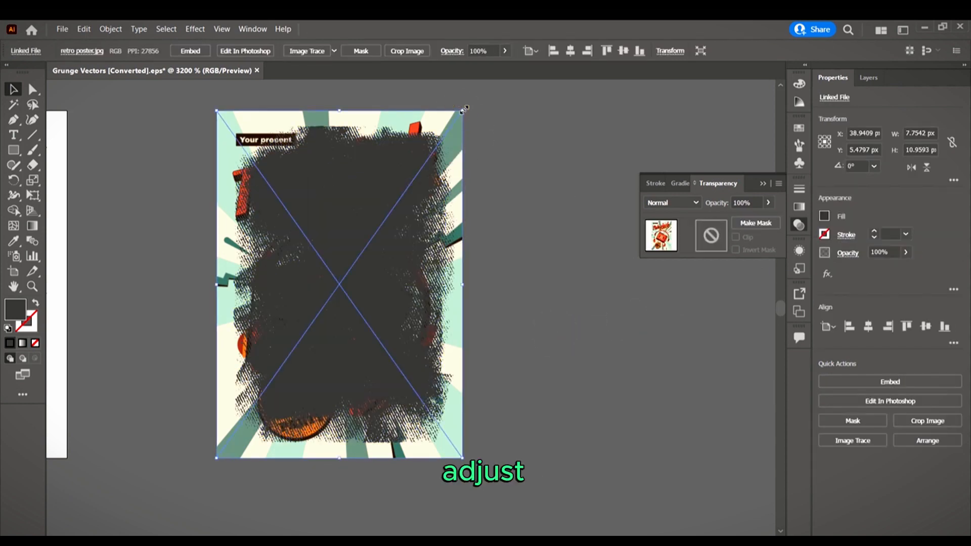
pyautogui.moveTo(464, 108); pyautogui.dragTo(452, 125)
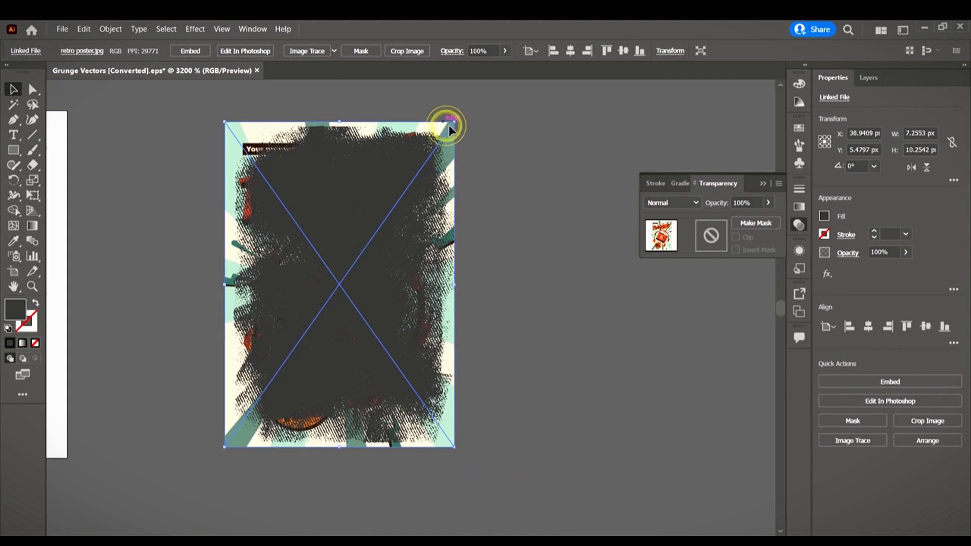
pyautogui.moveTo(448, 125); pyautogui.dragTo(461, 141)
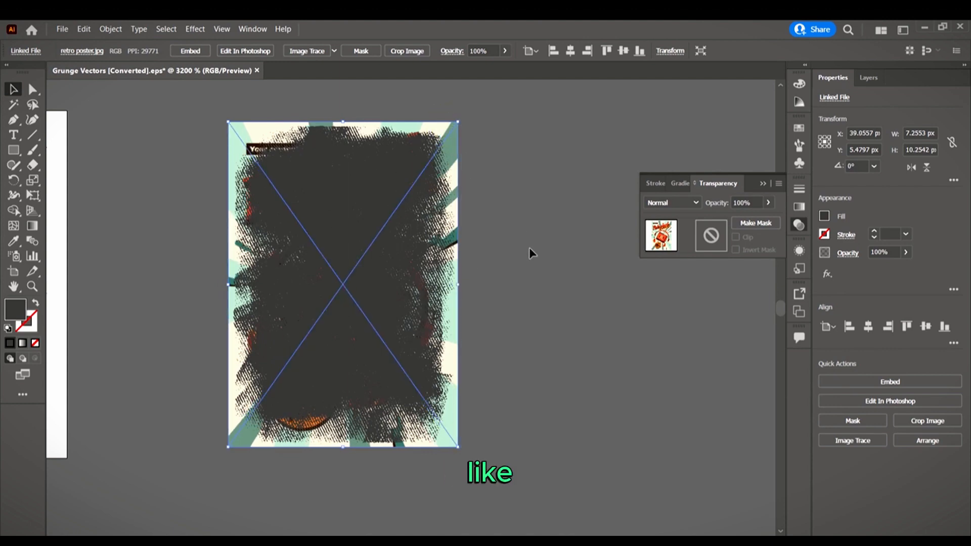
pyautogui.scroll(2, 509, 281)
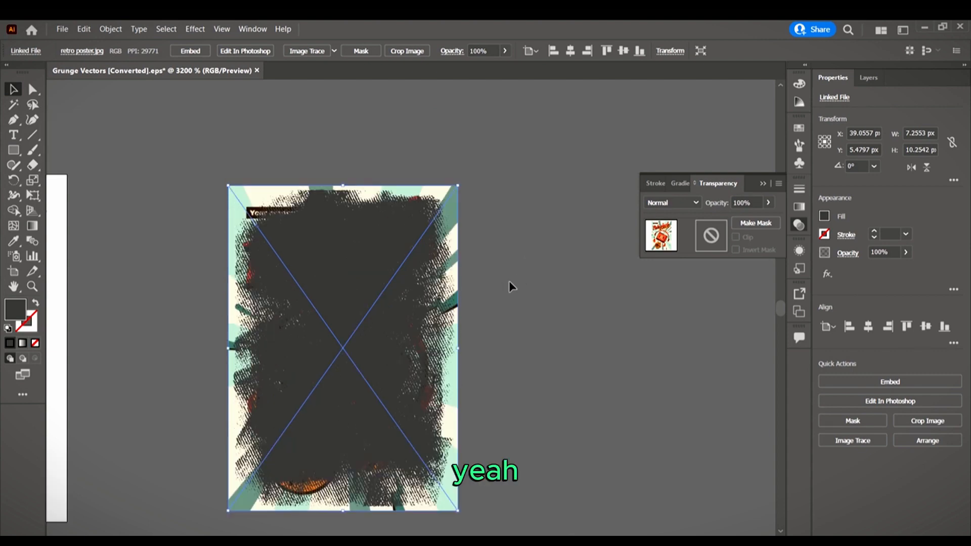
pyautogui.scroll(-3, 503, 264)
pyautogui.click(514, 269)
pyautogui.scroll(2, 500, 248)
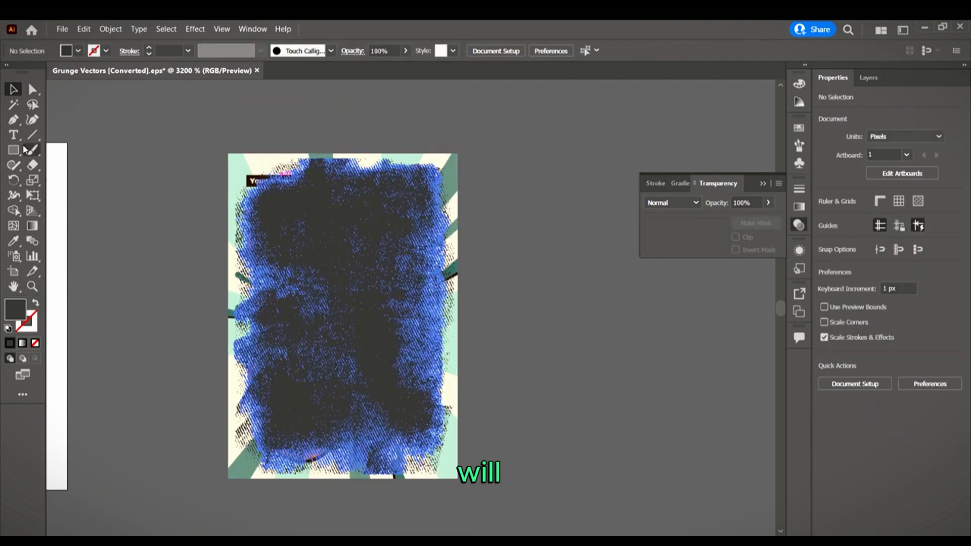
# Step: Draw a rectangle about 7.9 by 10.8 px around the whole poster and send it to the back as a background
pyautogui.click(11, 149)
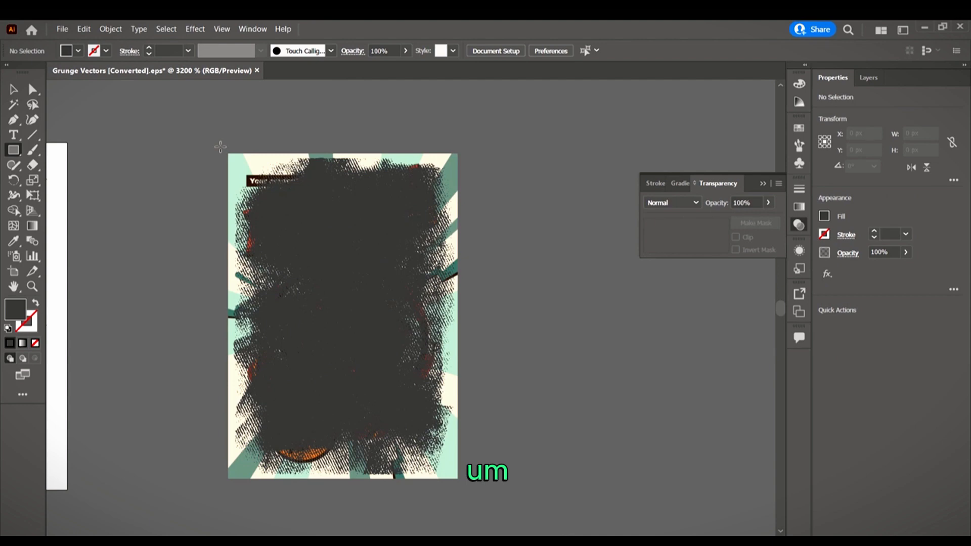
pyautogui.moveTo(221, 148); pyautogui.dragTo(469, 490)
pyautogui.press('v')
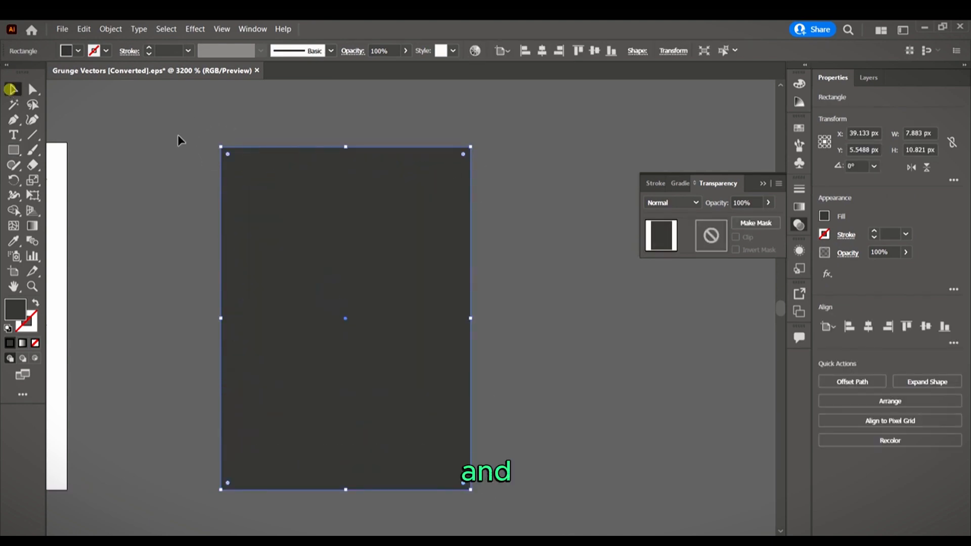
pyautogui.rightClick(451, 175)
pyautogui.click(531, 371)
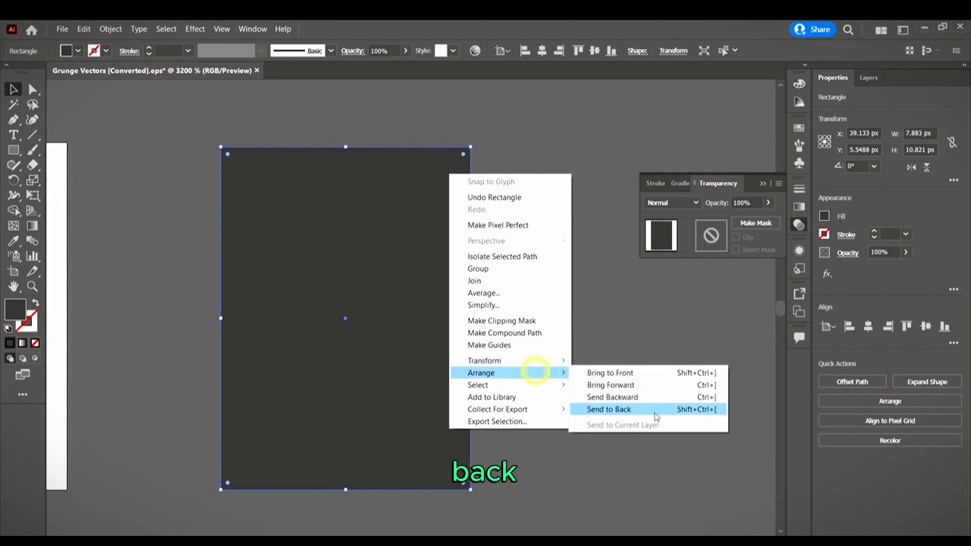
pyautogui.click(643, 409)
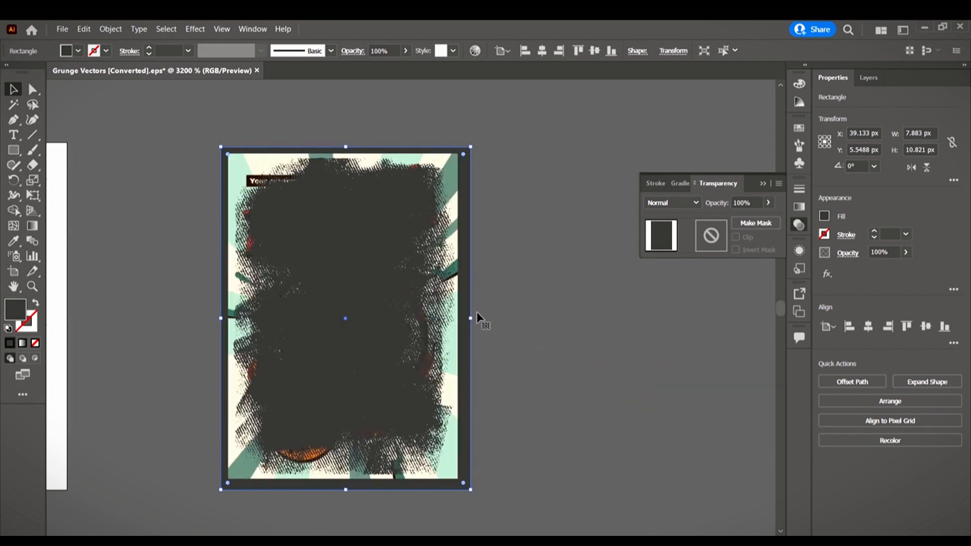
# Step: Fill the background rectangle with the dark teal green sampled from the poster using the Eyedropper
pyautogui.press('i')
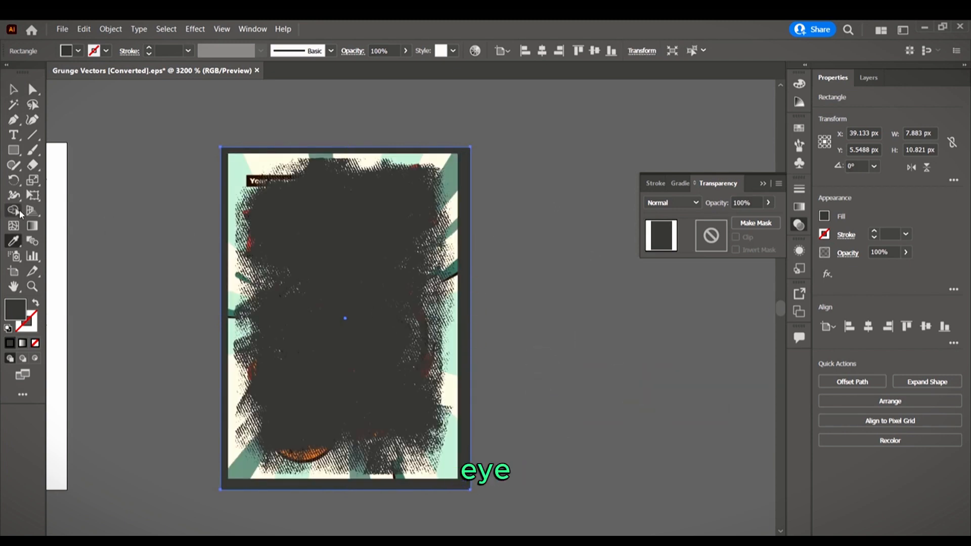
pyautogui.scroll(8, 475, 263)
pyautogui.click(295, 138)
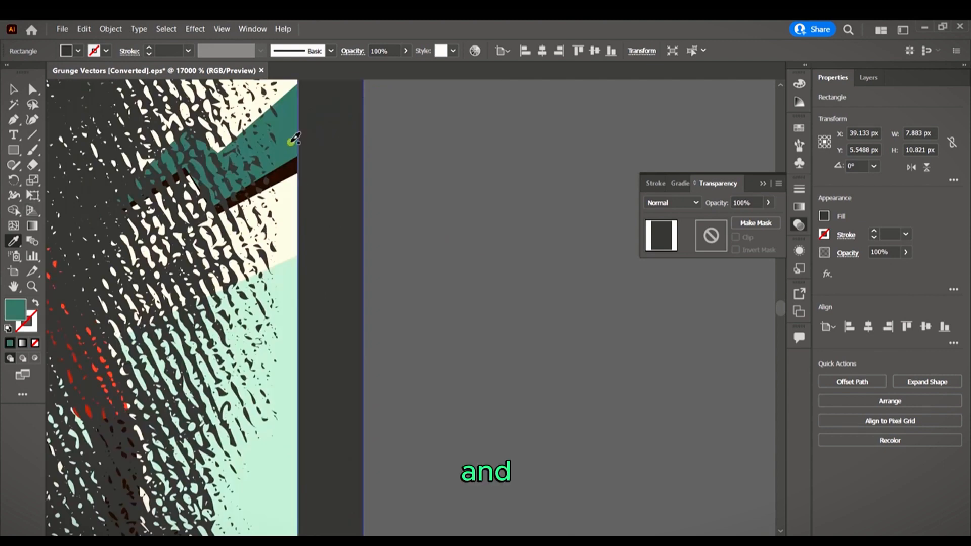
pyautogui.scroll(-3, 399, 200)
pyautogui.scroll(-3, 349, 162)
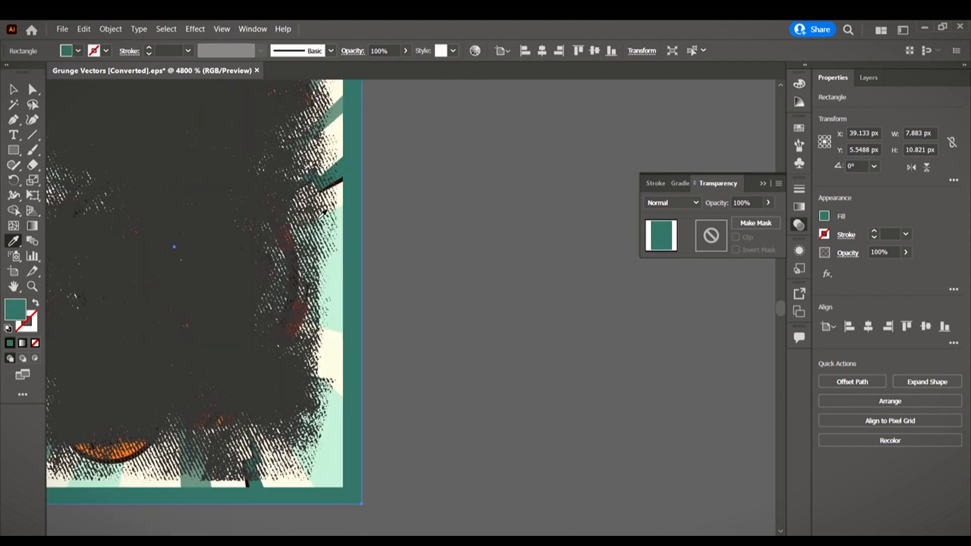
pyautogui.scroll(-3, 389, 258)
# Step: Narrow the teal rectangle to about 7.72 px wide and raise its bottom edge slightly to even the border around the poster
pyautogui.click(15, 89)
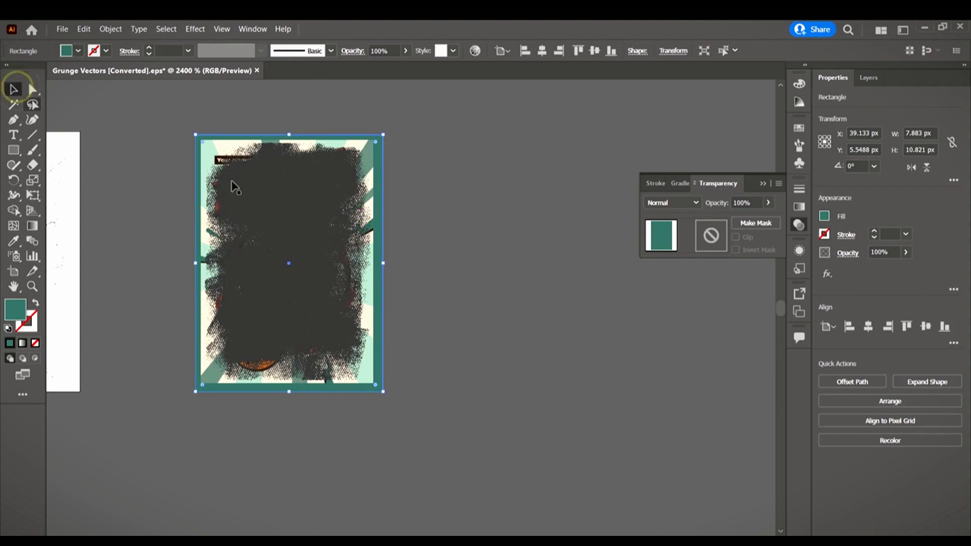
pyautogui.scroll(1, 424, 249)
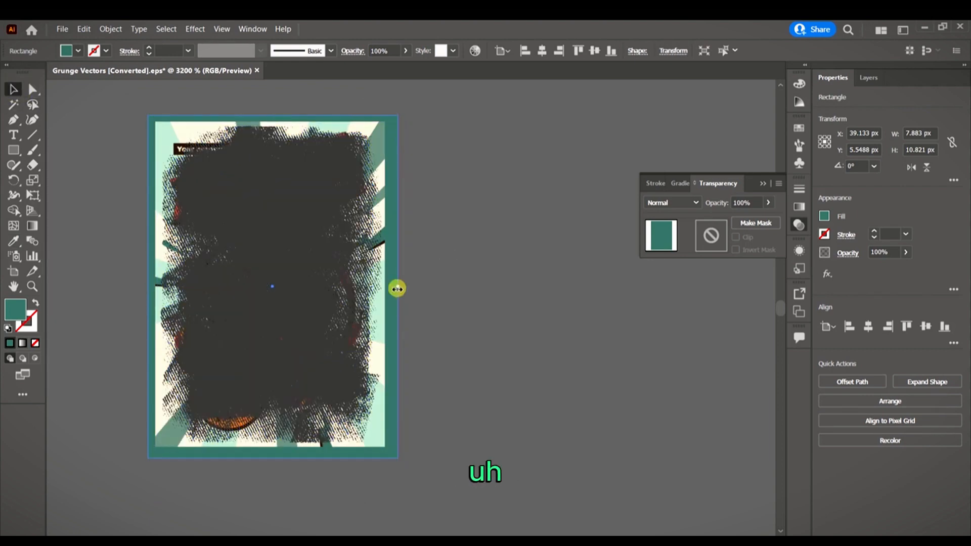
pyautogui.moveTo(397, 289); pyautogui.dragTo(393, 289)
pyautogui.scroll(-1, 340, 479)
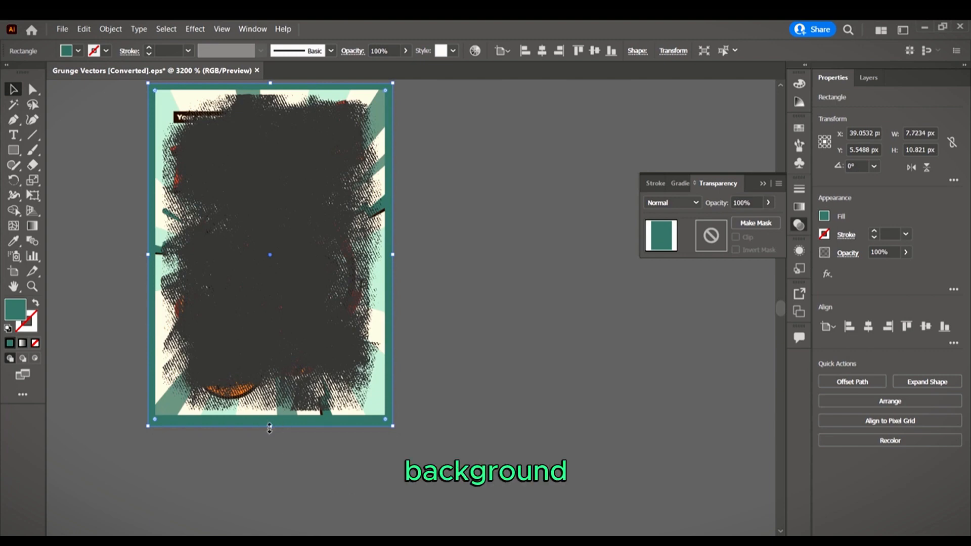
pyautogui.moveTo(270, 428); pyautogui.dragTo(269, 423)
pyautogui.scroll(1, 458, 286)
pyautogui.click(458, 286)
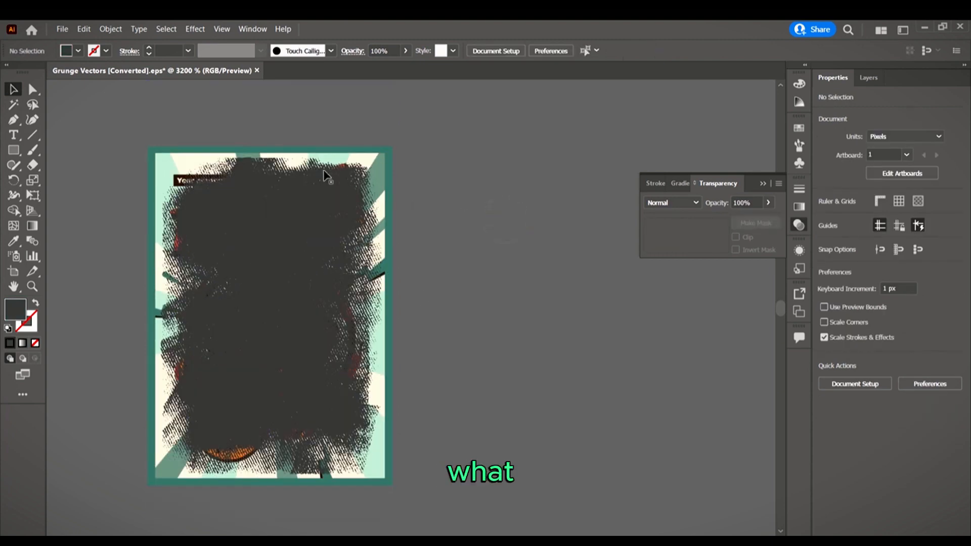
# Step: Select the dark grey grunge texture together with the poster, make an opacity mask from them, and deselect
pyautogui.click(326, 180)
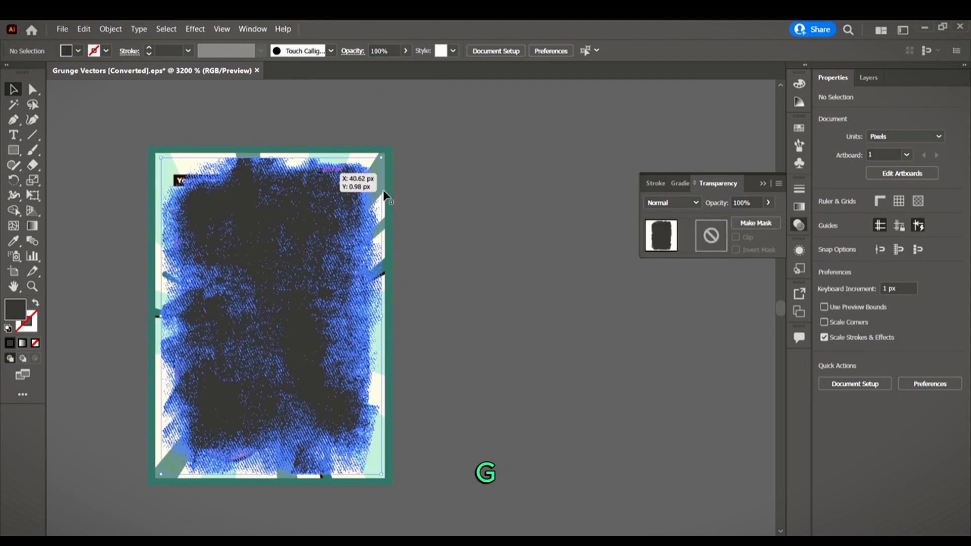
pyautogui.click(368, 157)
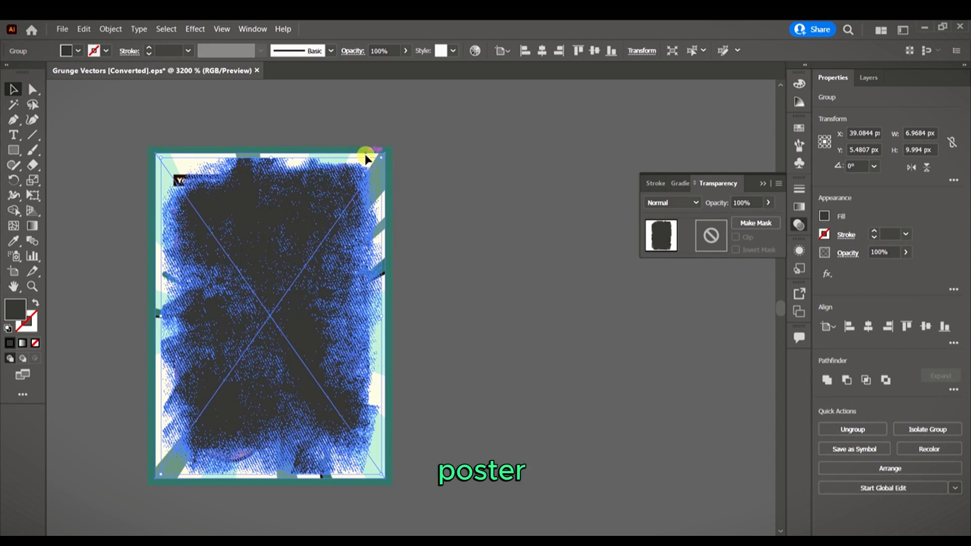
pyautogui.keyDown('shift'); pyautogui.click(378, 157); pyautogui.keyUp('shift')
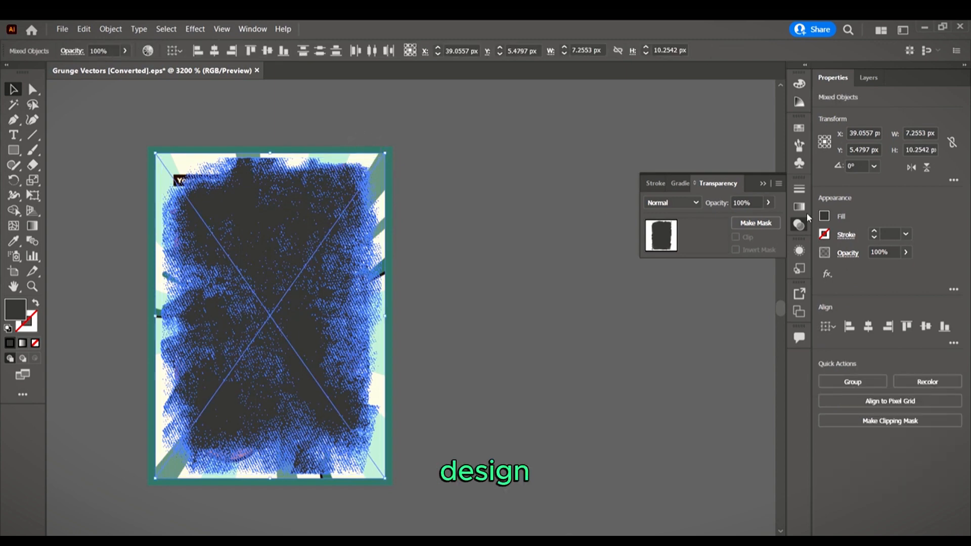
pyautogui.click(758, 223)
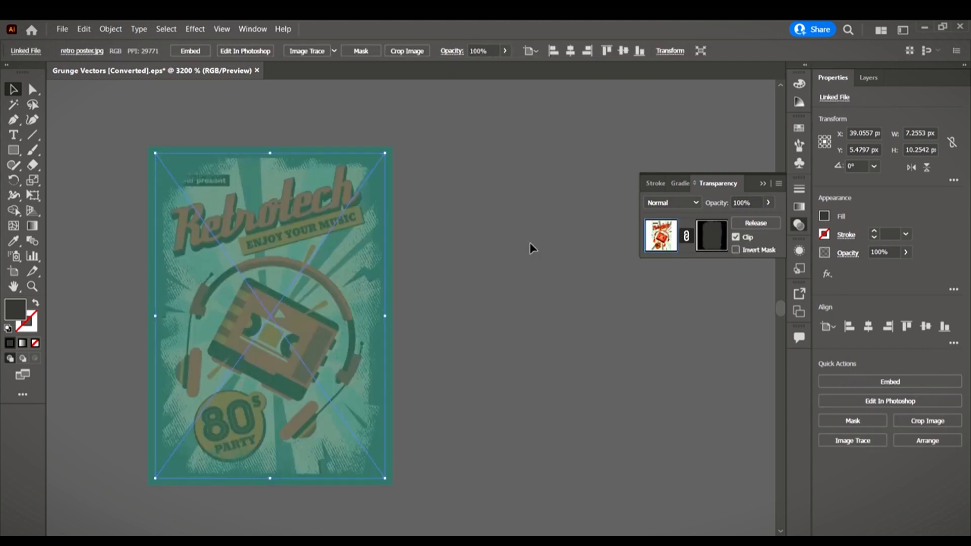
pyautogui.click(529, 242)
# Step: Reselect the masked poster, release its opacity mask, and clear the selection
pyautogui.click(342, 260)
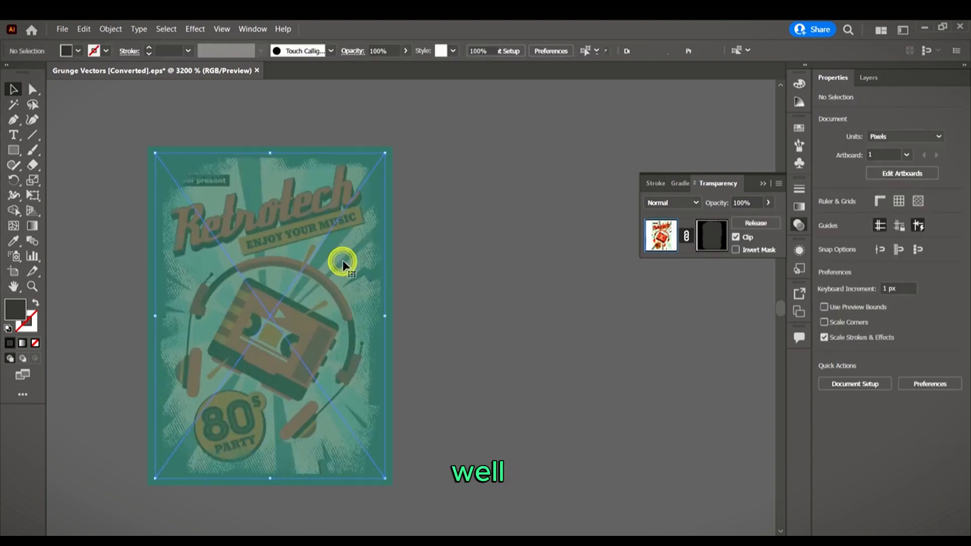
pyautogui.rightClick(342, 260)
pyautogui.click(292, 241)
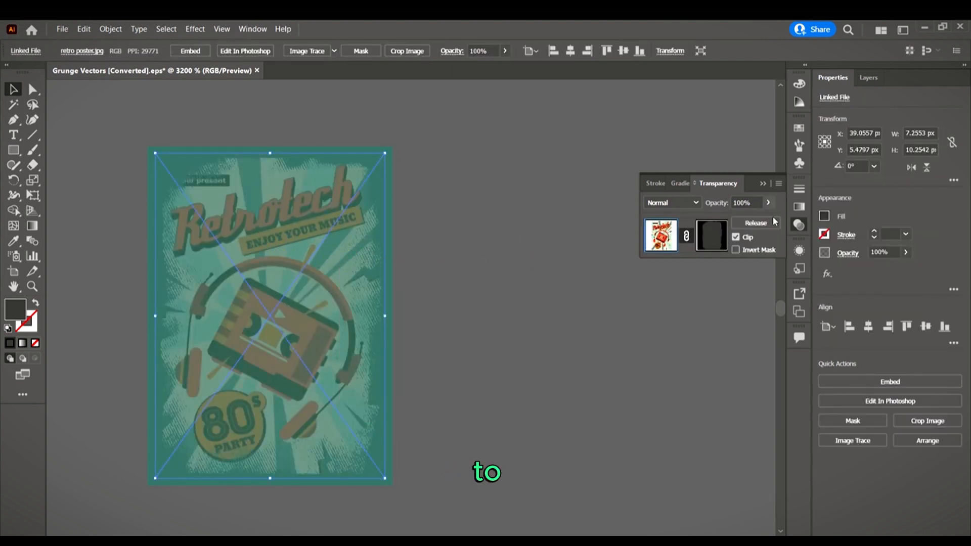
pyautogui.click(753, 222)
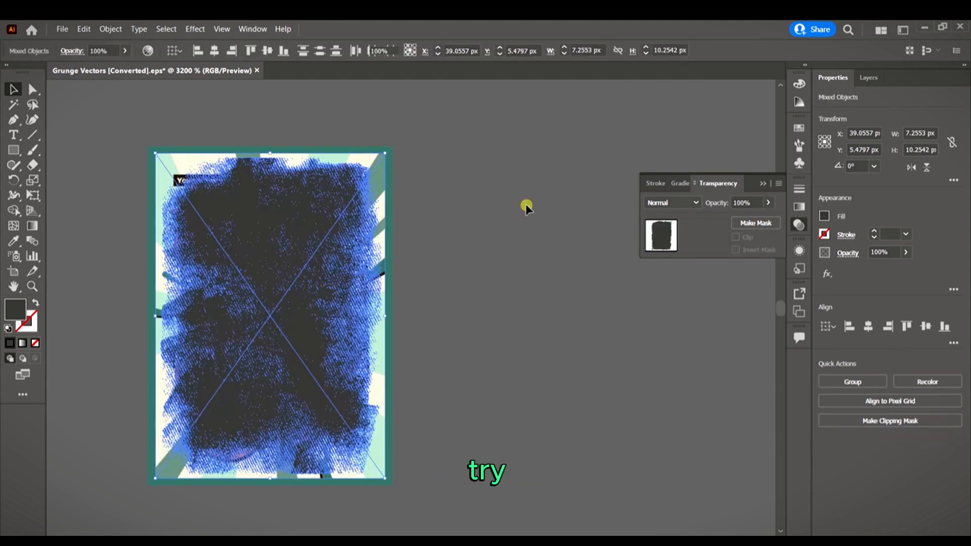
pyautogui.click(526, 204)
# Step: Select only the grunge texture over the poster and change its fill to white (FFFFFF)
pyautogui.scroll(1, 484, 201)
pyautogui.scroll(-2, 484, 200)
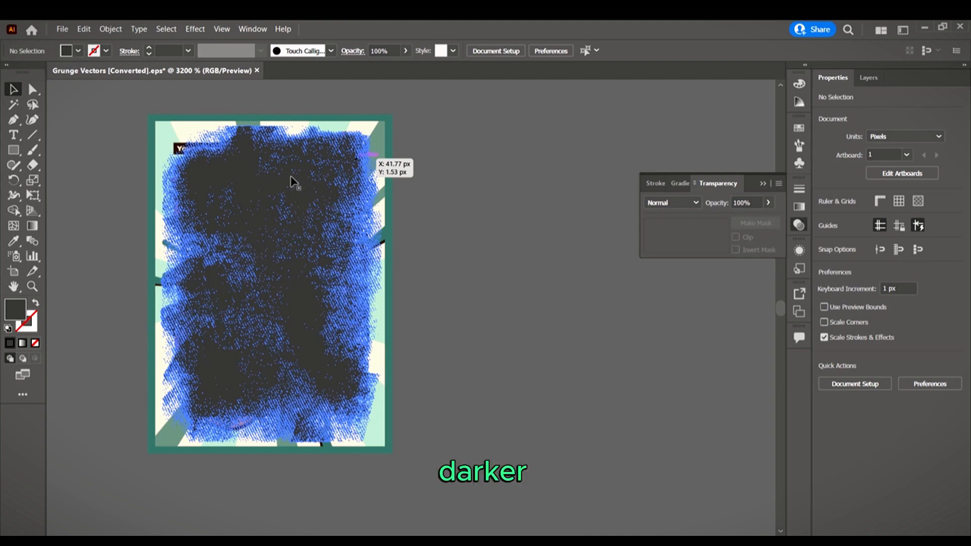
pyautogui.click(362, 227)
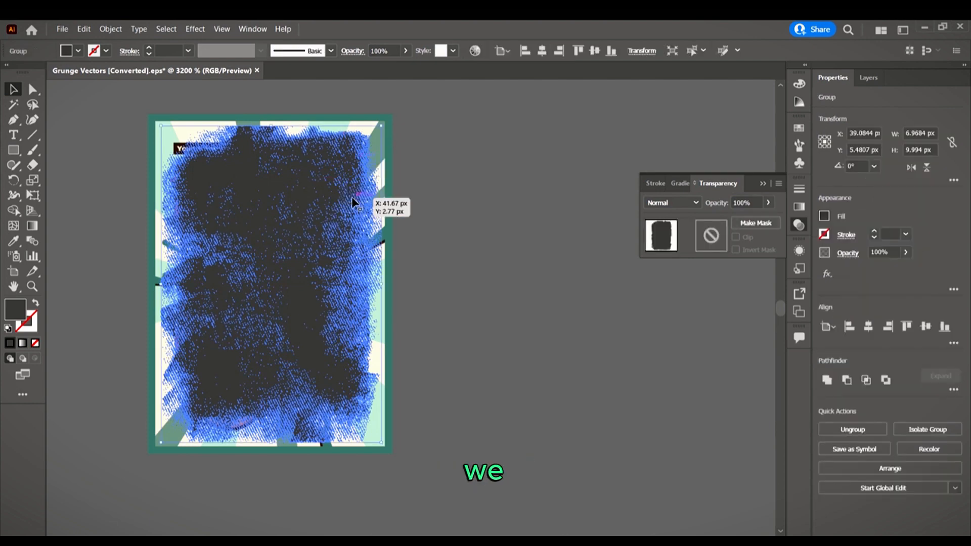
pyautogui.scroll(1, 352, 198)
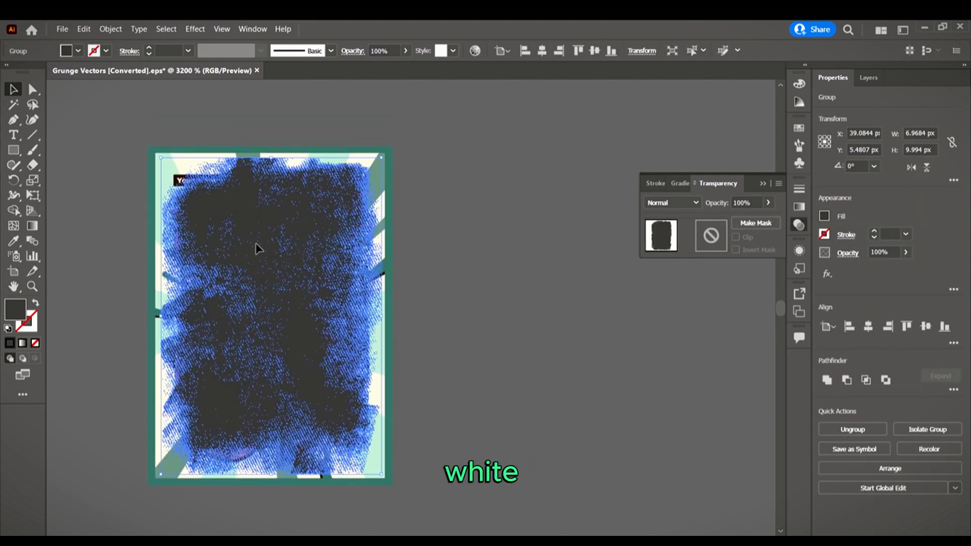
pyautogui.doubleClick(14, 306)
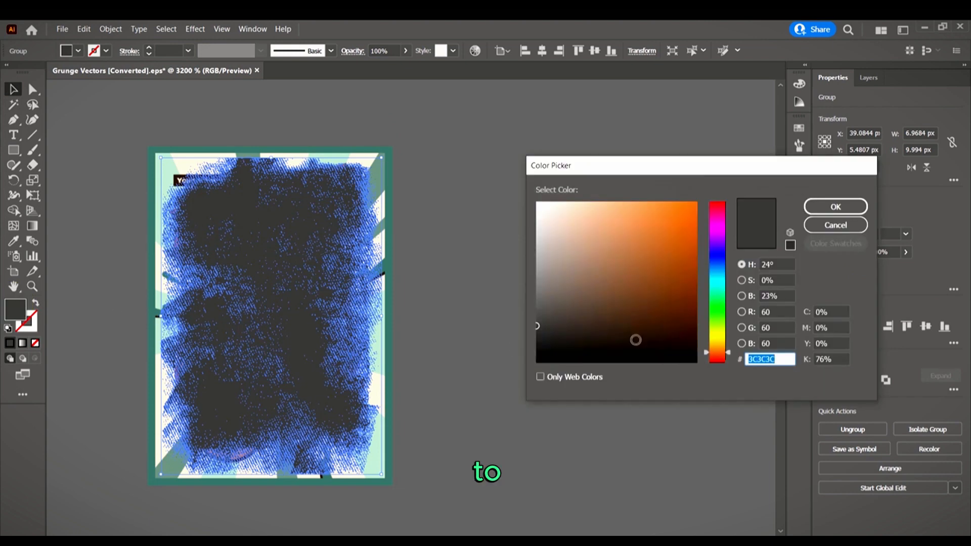
pyautogui.moveTo(506, 185); pyautogui.dragTo(520, 194)
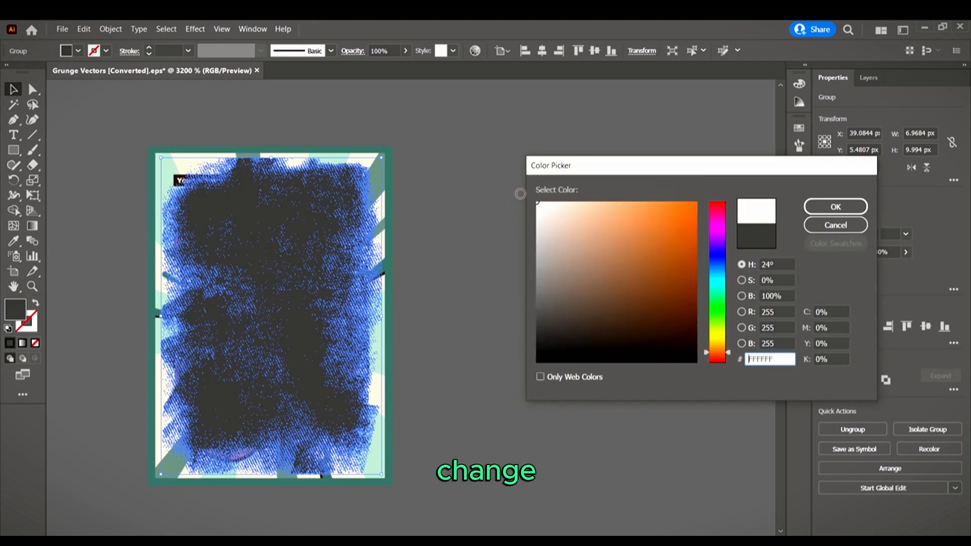
pyautogui.click(829, 205)
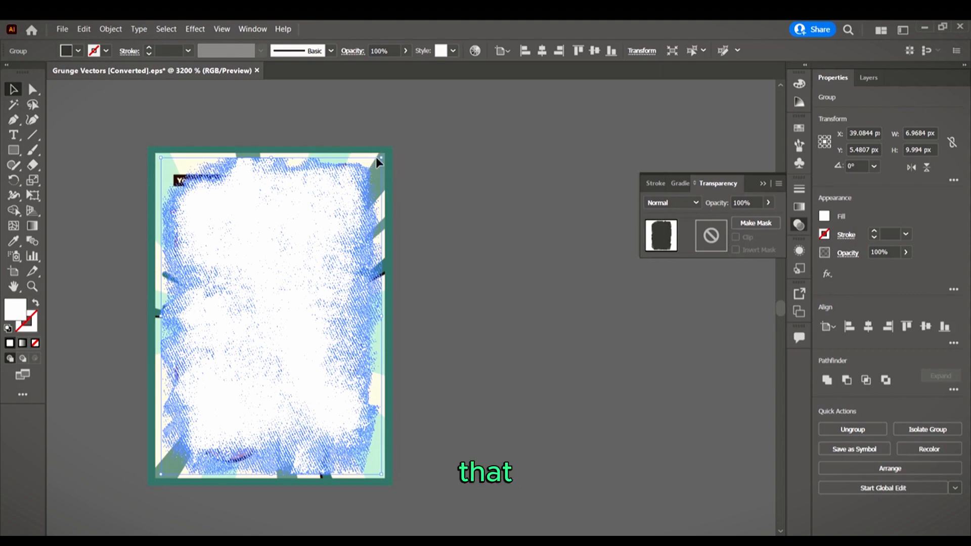
# Step: Add the poster to the white texture selection, make an opacity mask from both, and deselect
pyautogui.keyDown('shift'); pyautogui.click(371, 152); pyautogui.keyUp('shift')
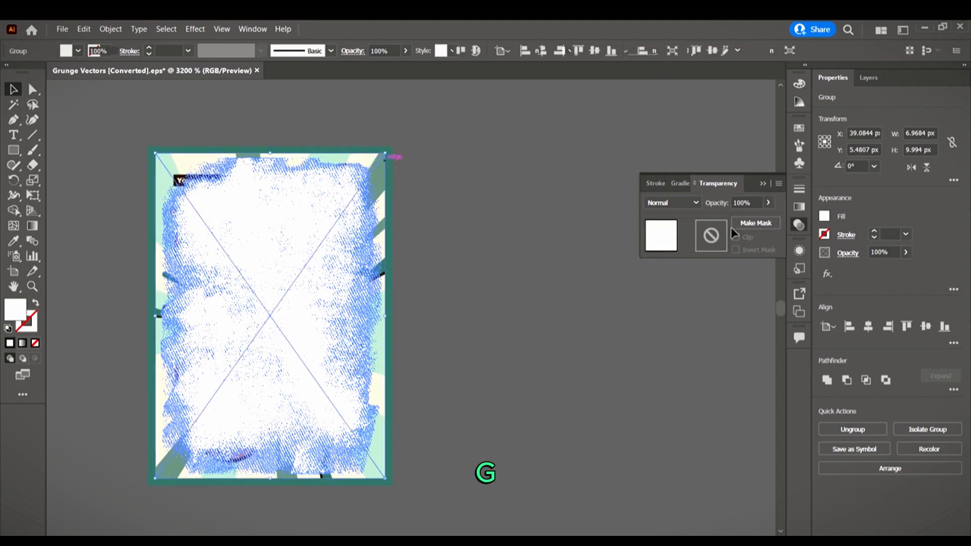
pyautogui.click(764, 224)
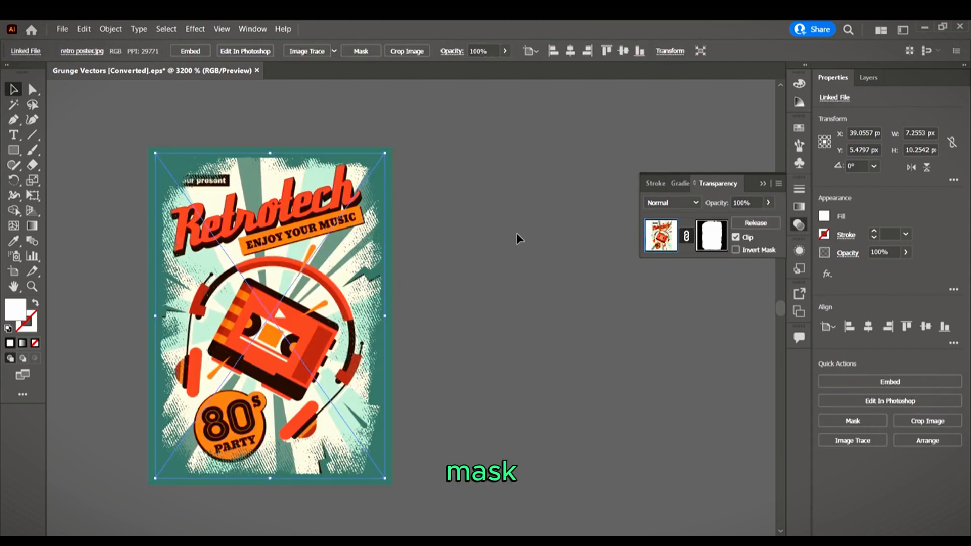
pyautogui.click(517, 234)
# Step: Place a copy of the artboard's leftmost speckled grain texture over the masked poster
pyautogui.hscroll(-3, 455, 202)
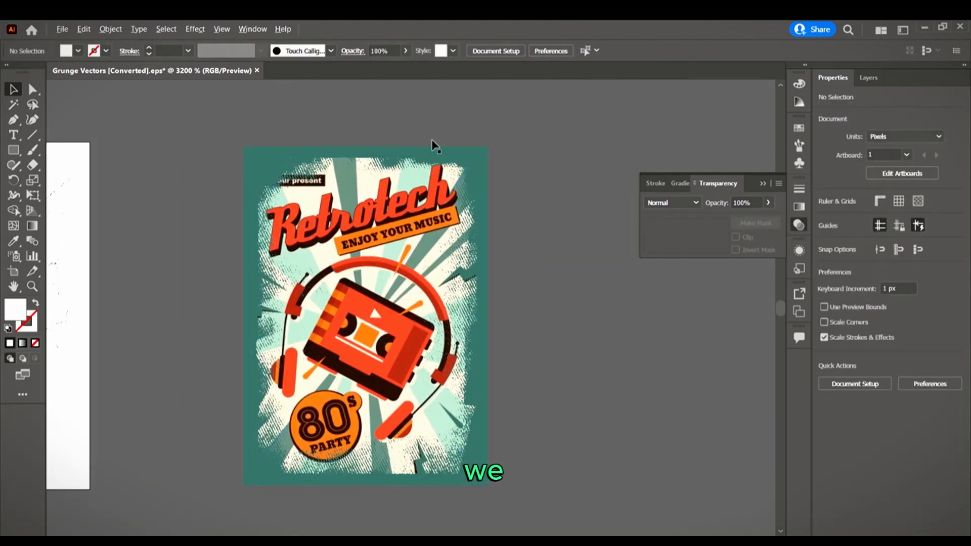
pyautogui.scroll(1, 433, 143)
pyautogui.scroll(-3, 513, 191)
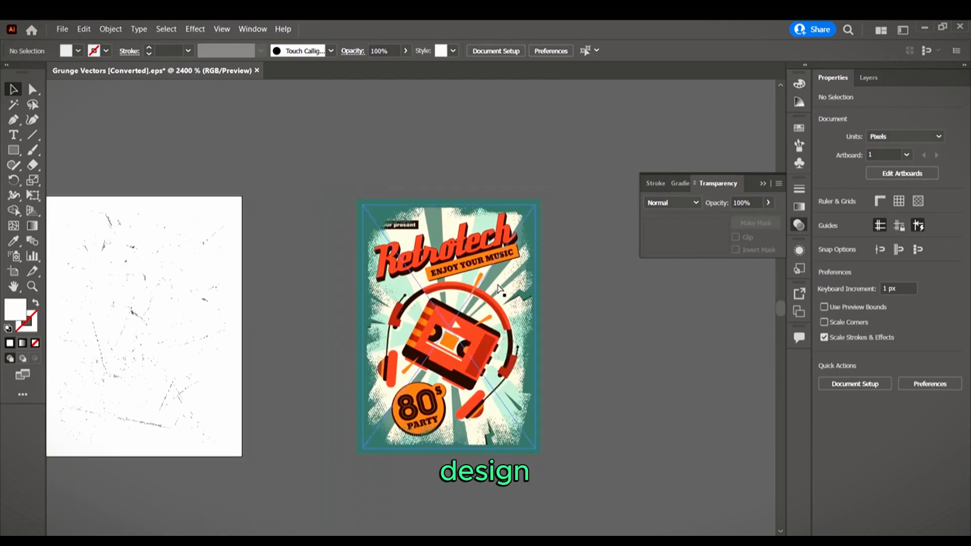
pyautogui.hscroll(-2, 609, 299)
pyautogui.scroll(2, 607, 279)
pyautogui.scroll(-3, 607, 280)
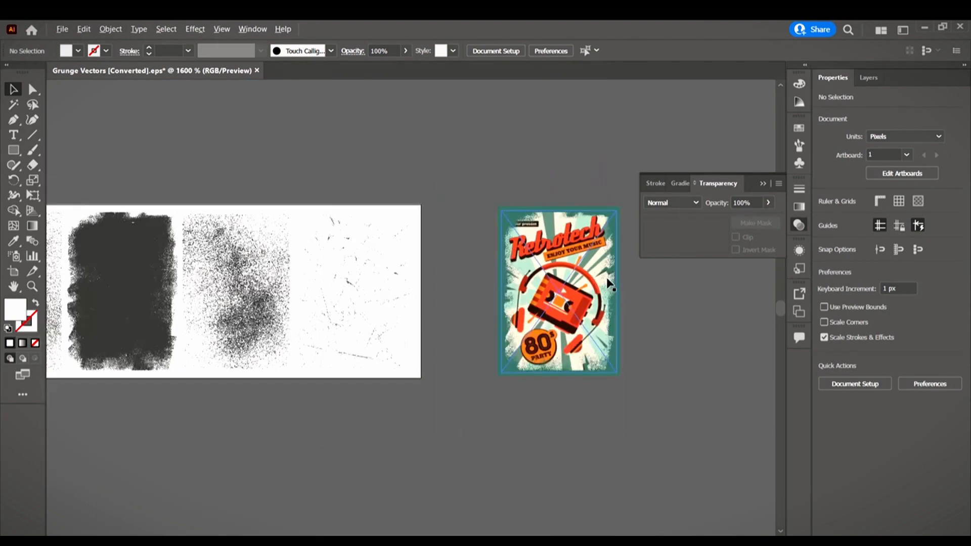
pyautogui.hscroll(-3, 374, 339)
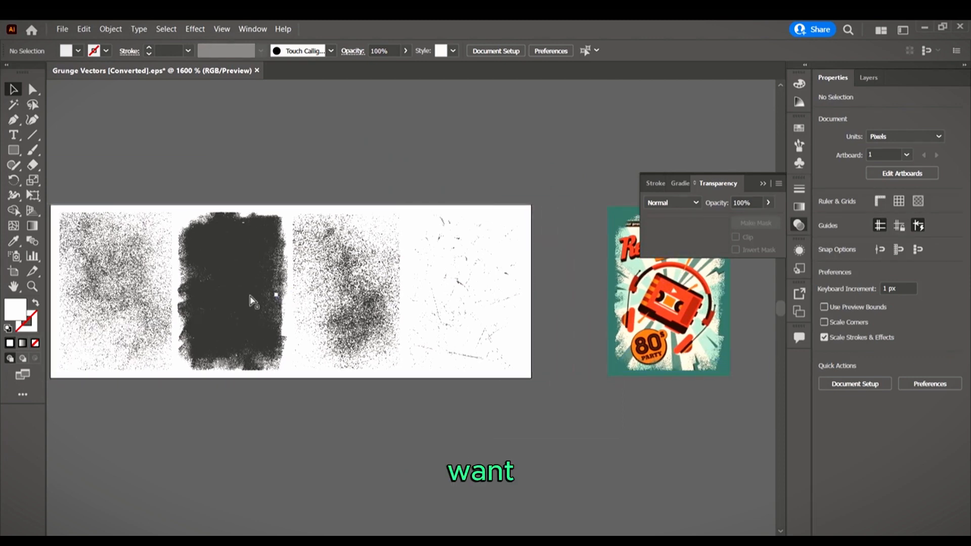
pyautogui.click(156, 276)
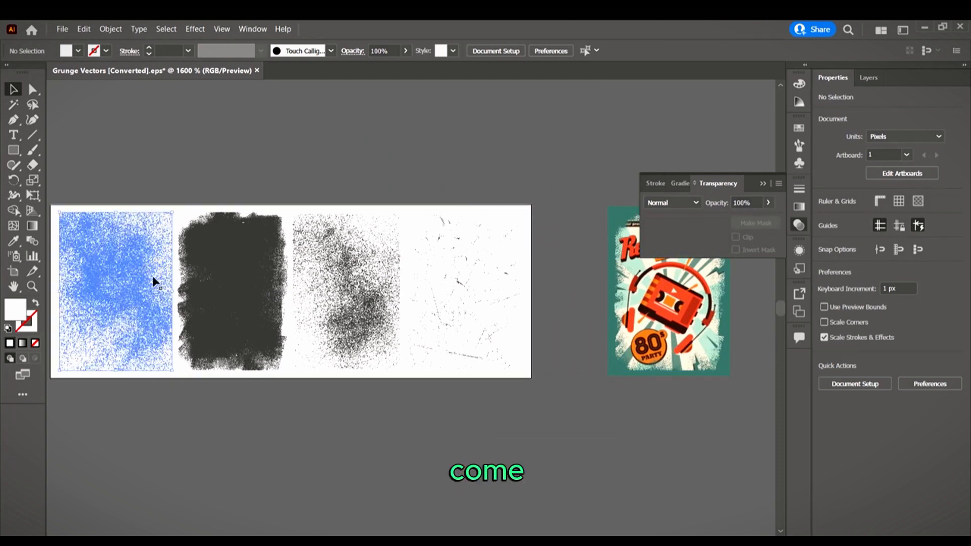
pyautogui.moveTo(157, 303); pyautogui.dragTo(642, 318)
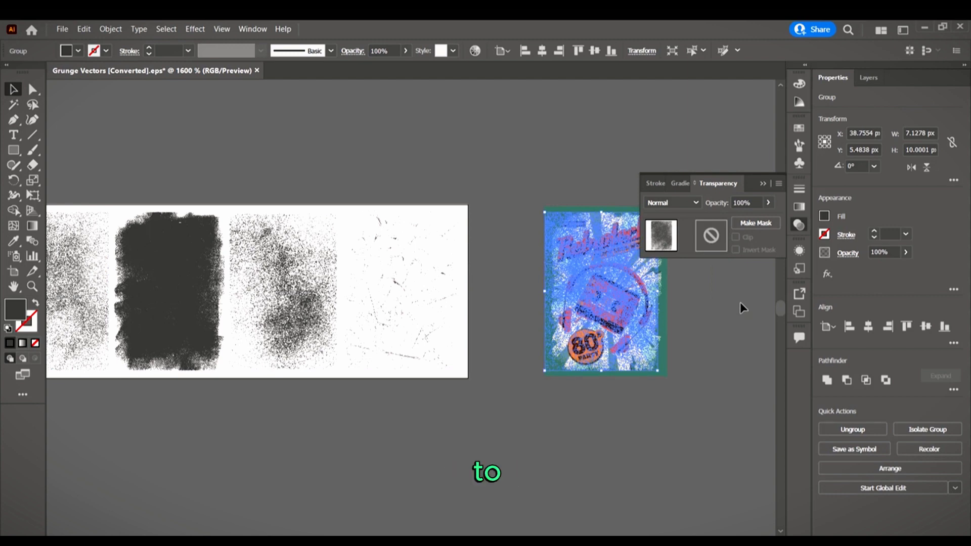
# Step: Stretch the speckled texture to the teal background's upper right corner, making it about 7.72 by 10.35 px
pyautogui.hscroll(3, 671, 299)
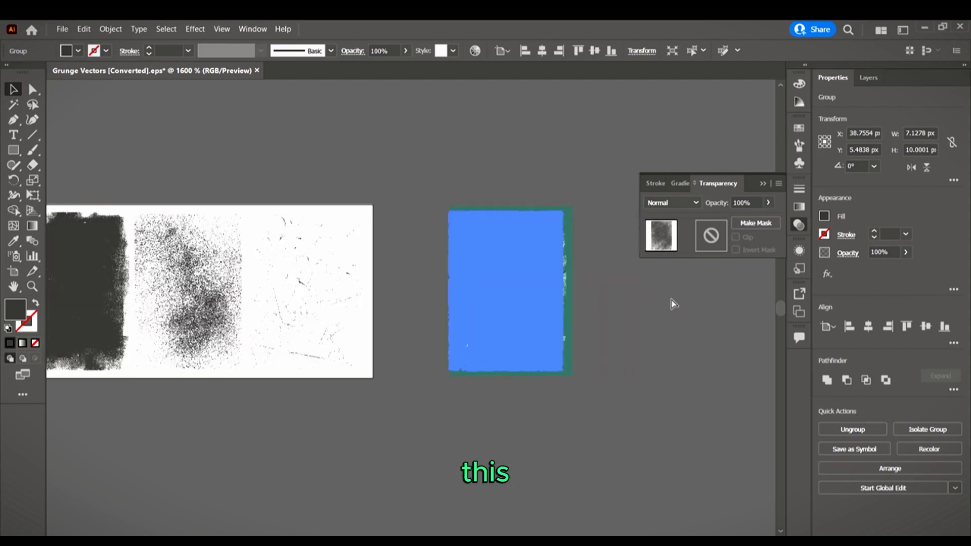
pyautogui.scroll(3, 575, 254)
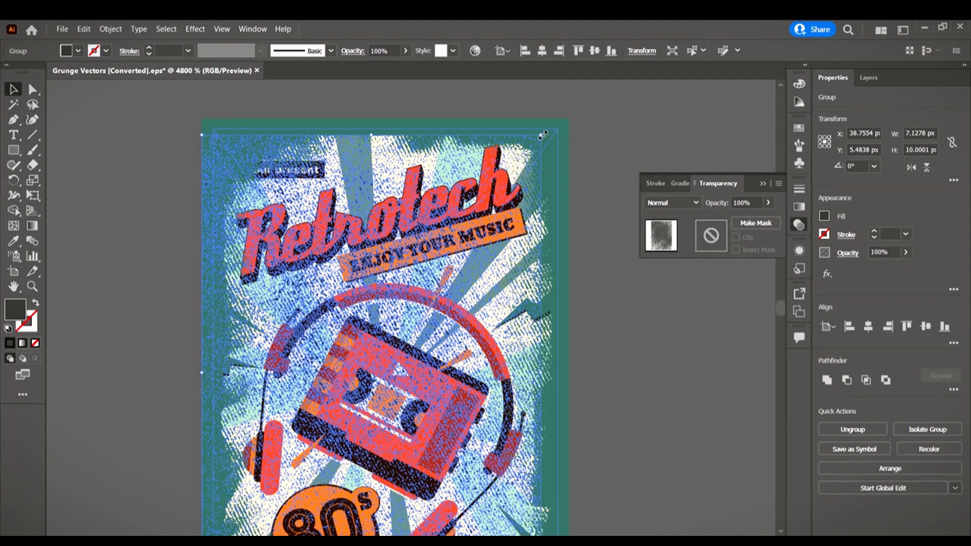
pyautogui.moveTo(543, 135); pyautogui.dragTo(571, 119)
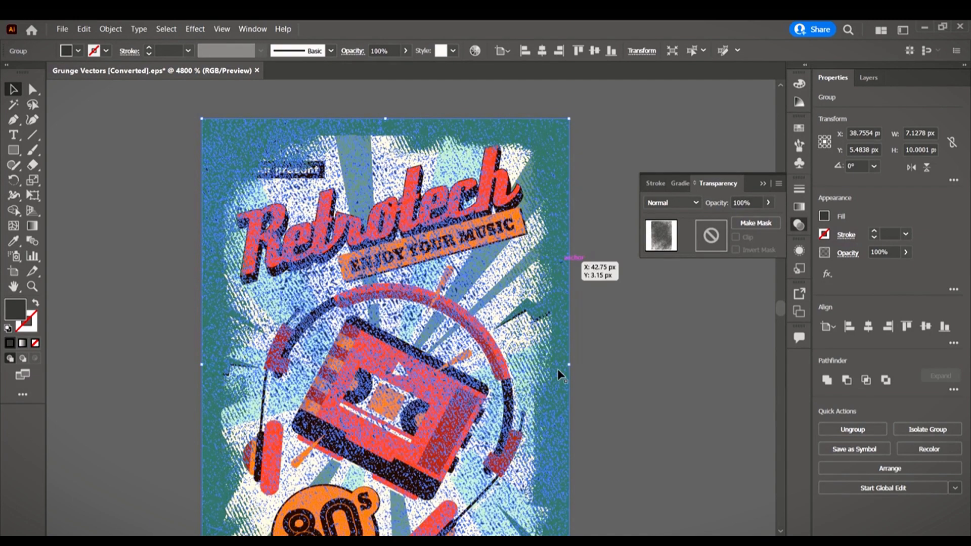
# Step: Extend the speckled texture's bottom edge to the teal background's bottom edge, about 10.69 px high, and deselect it
pyautogui.scroll(-4, 558, 369)
pyautogui.scroll(-5, 562, 366)
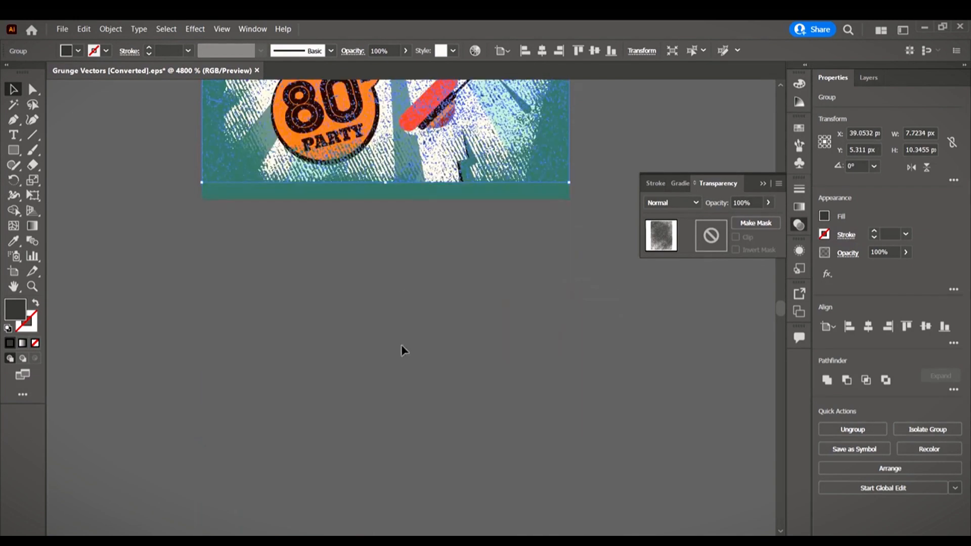
pyautogui.click(382, 183)
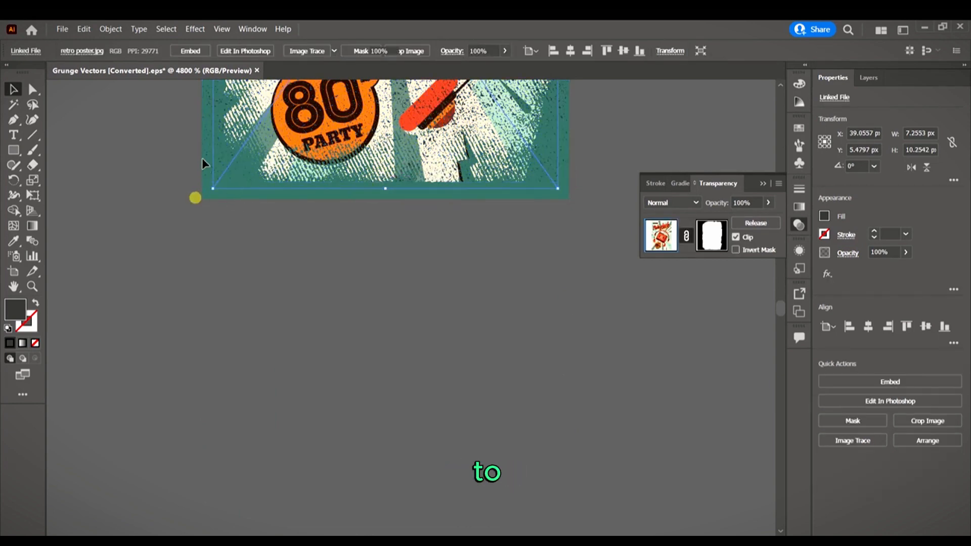
pyautogui.click(204, 156)
pyautogui.click(384, 184)
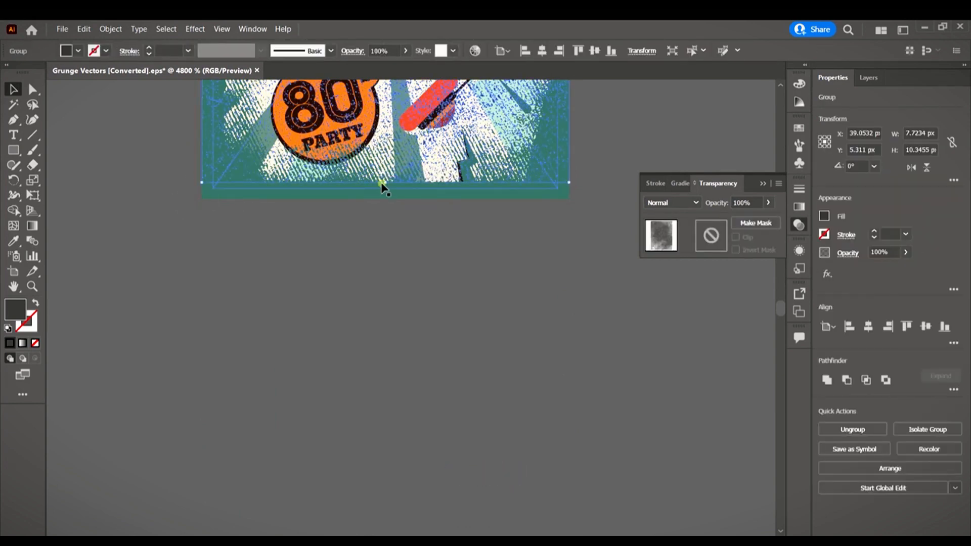
pyautogui.moveTo(383, 192); pyautogui.dragTo(385, 200)
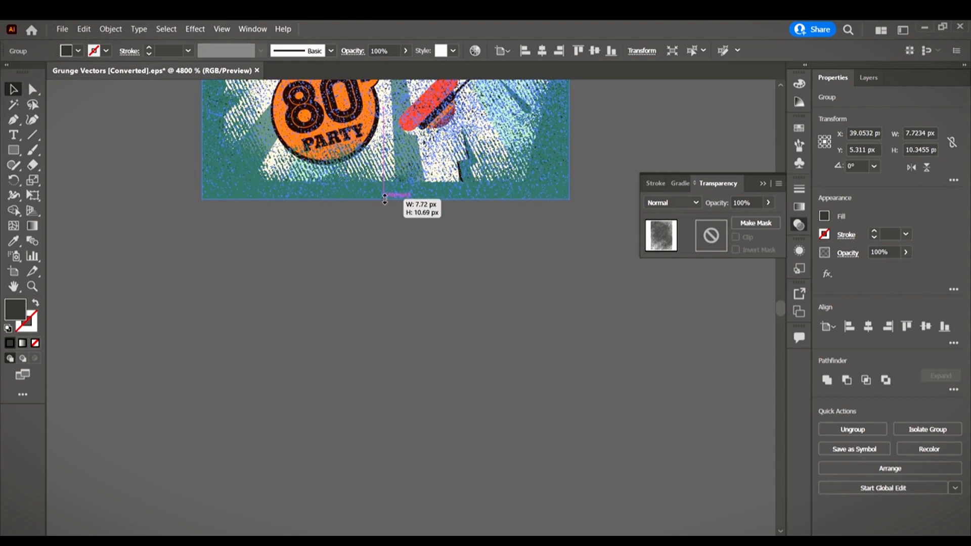
pyautogui.click(479, 239)
# Step: Select the speckled texture and the teal background together, send them to the back behind the poster, and deselect
pyautogui.scroll(2, 533, 242)
pyautogui.scroll(6, 546, 223)
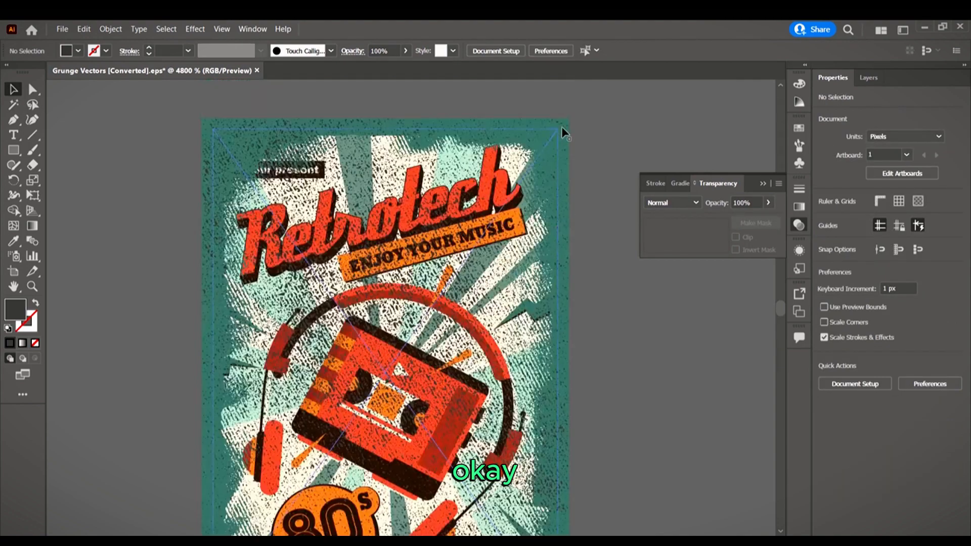
pyautogui.scroll(3, 573, 105)
pyautogui.scroll(2, 533, 254)
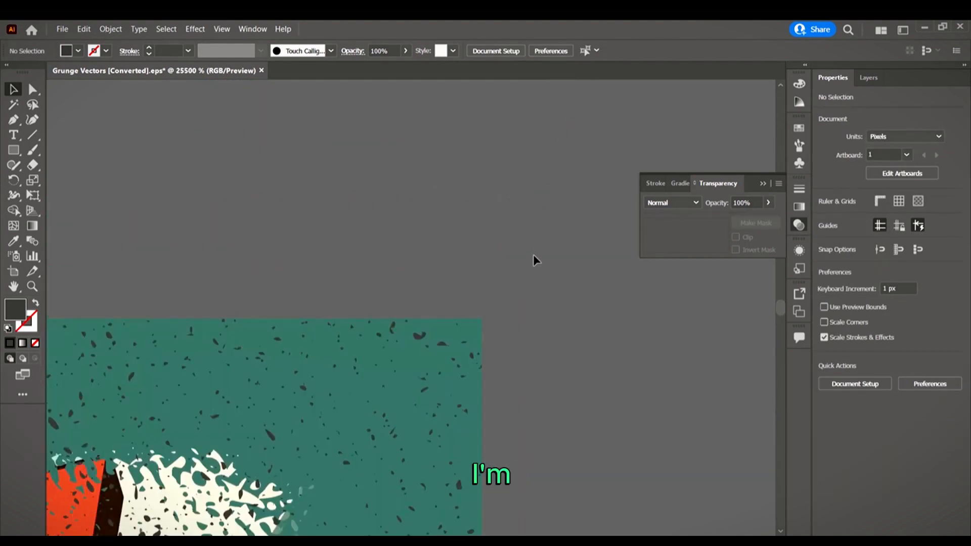
pyautogui.moveTo(530, 267); pyautogui.dragTo(482, 353)
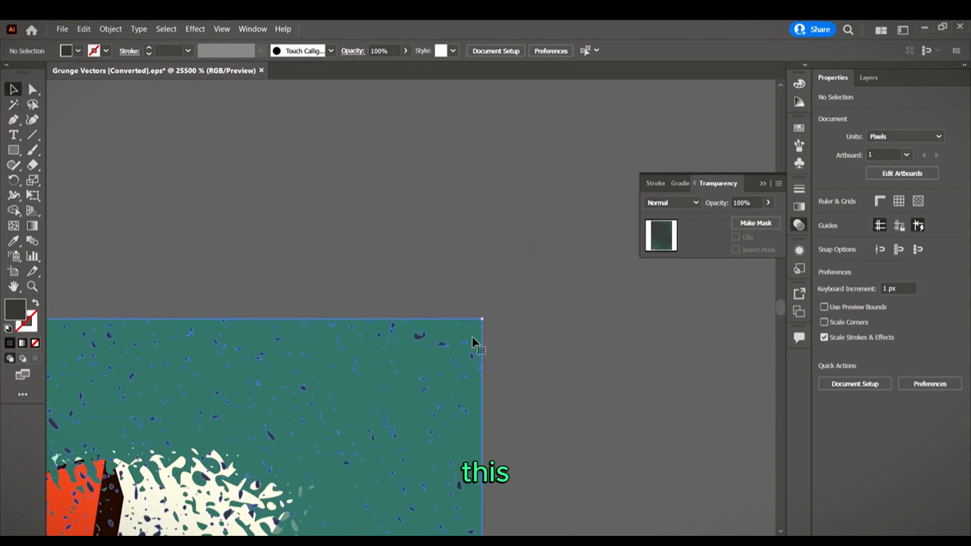
pyautogui.rightClick(473, 336)
pyautogui.moveTo(533, 459)
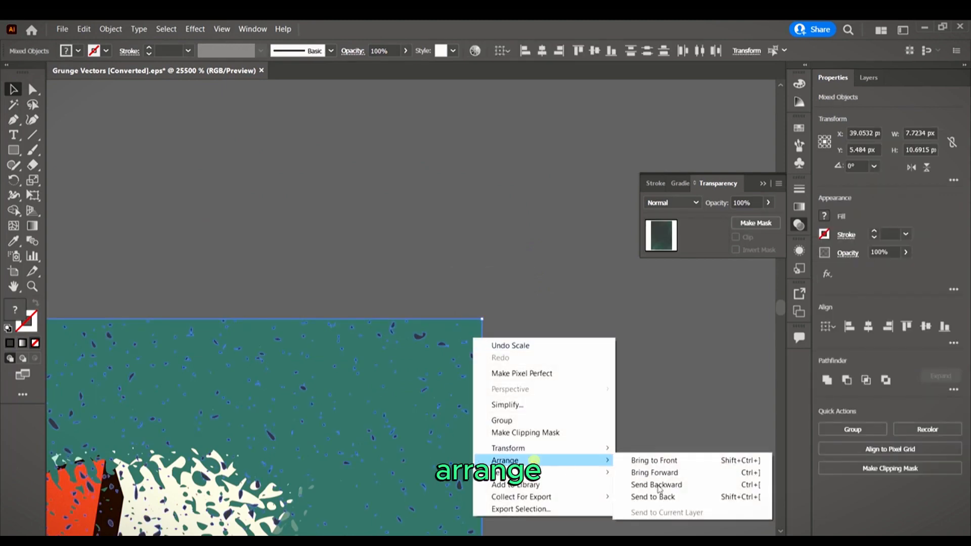
pyautogui.click(693, 500)
pyautogui.scroll(-3, 369, 438)
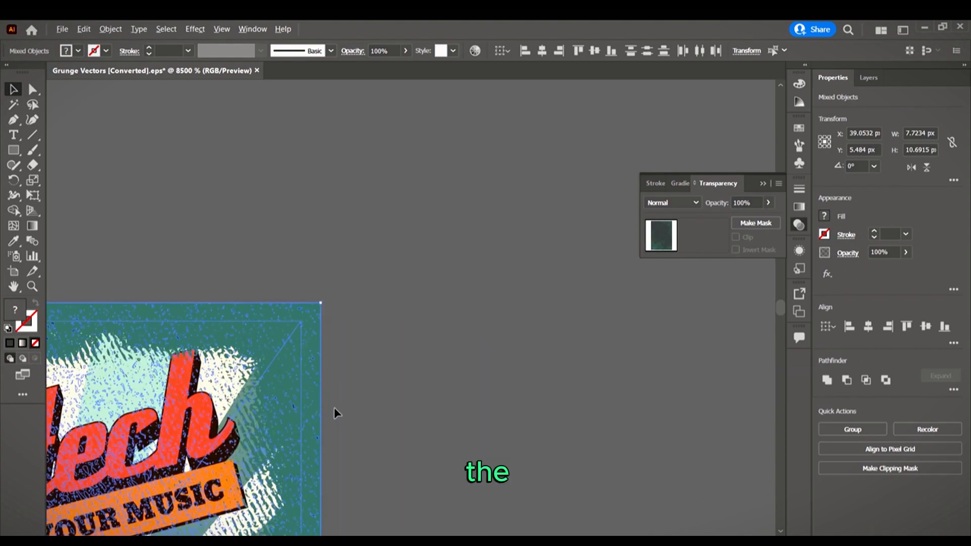
pyautogui.scroll(-3, 333, 408)
pyautogui.click(444, 408)
pyautogui.scroll(-3, 210, 276)
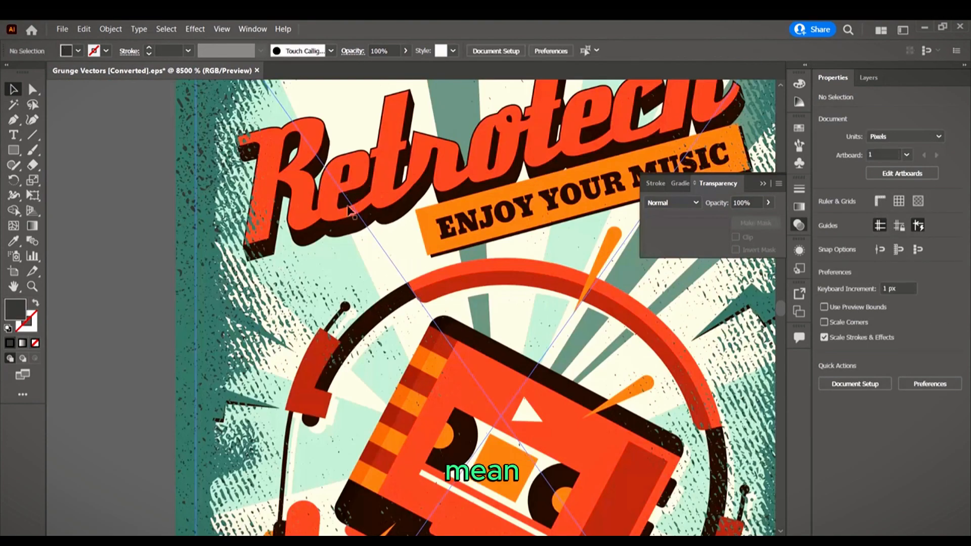
pyautogui.scroll(3, 211, 303)
pyautogui.scroll(-3, 211, 332)
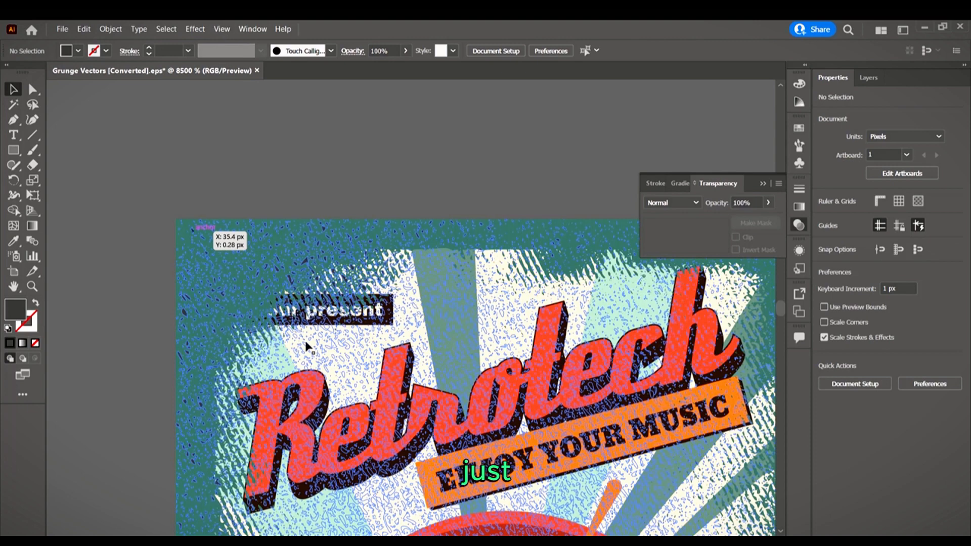
# Step: Recolor the speckled texture with the light mint green sampled from the poster's sunburst, and deselect it
pyautogui.click(196, 226)
pyautogui.scroll(3, 267, 278)
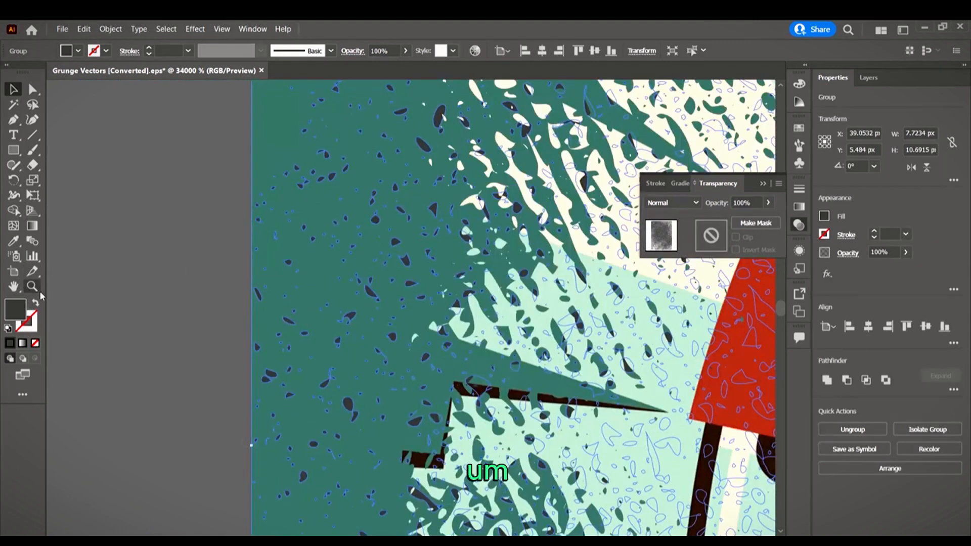
pyautogui.click(12, 243)
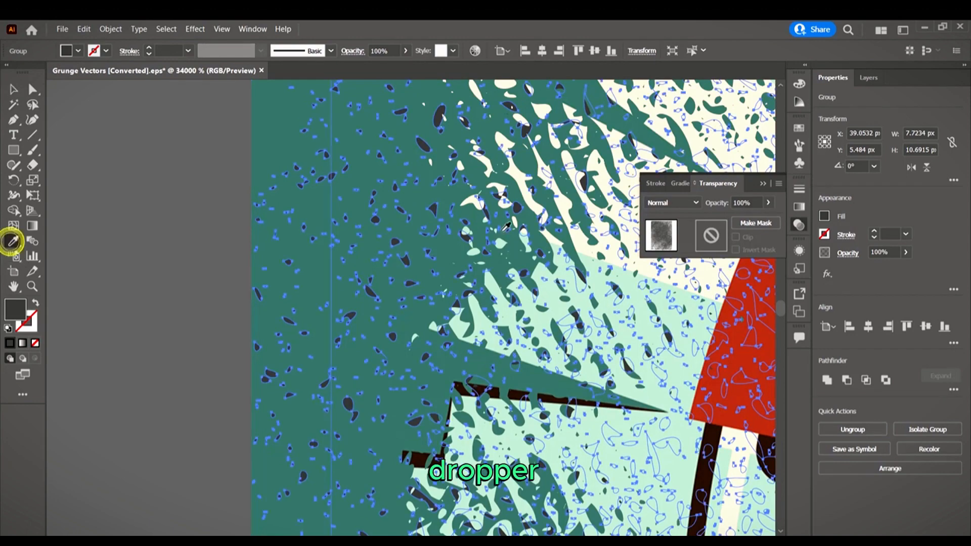
pyautogui.click(490, 279)
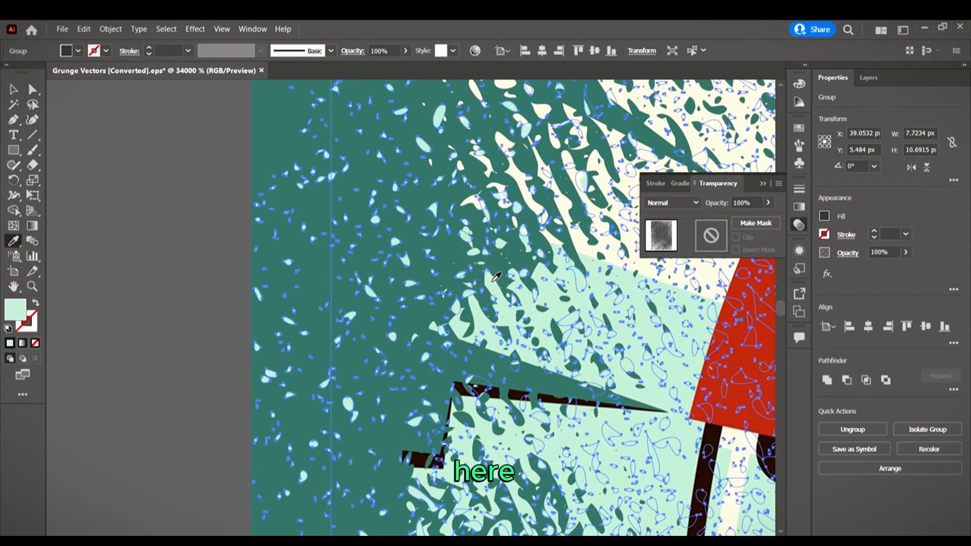
pyautogui.click(14, 91)
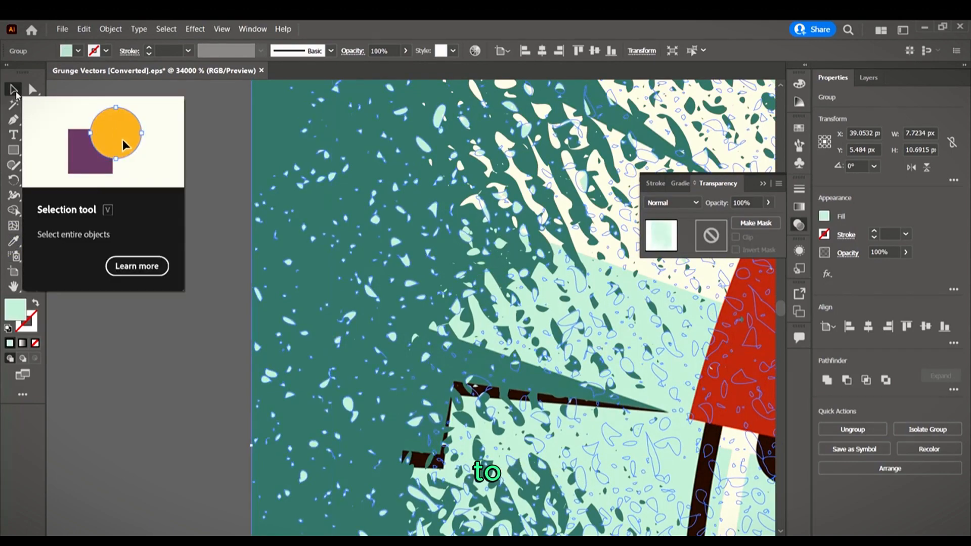
pyautogui.scroll(-4, 200, 312)
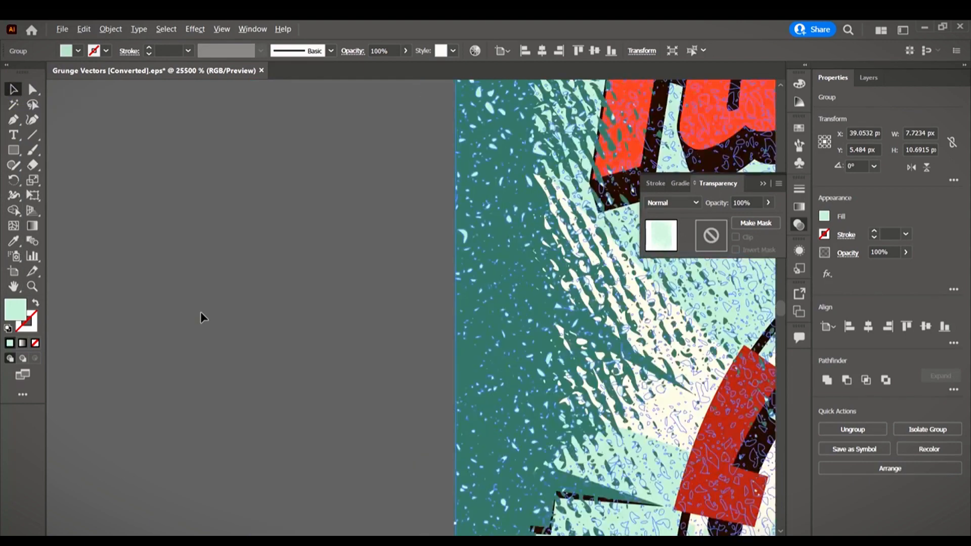
pyautogui.scroll(-4, 197, 310)
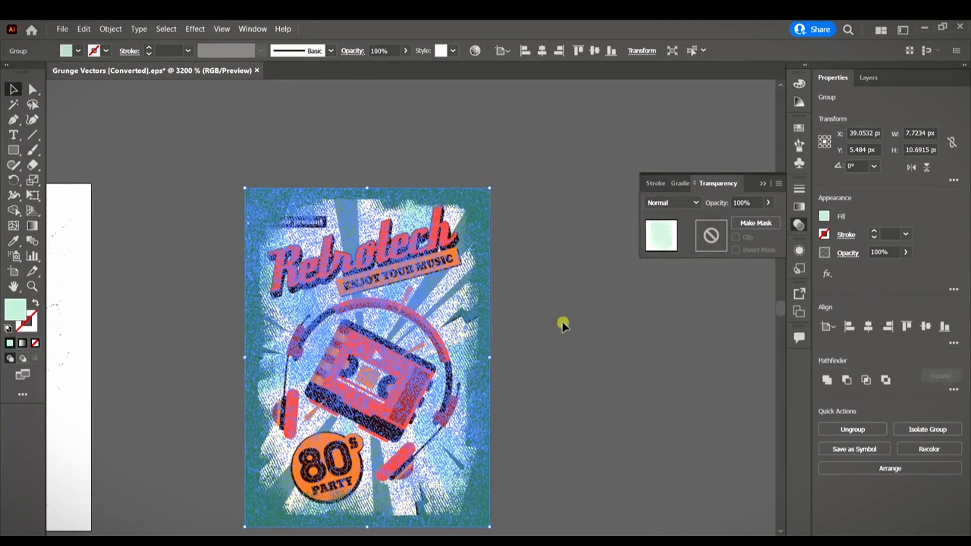
pyautogui.click(563, 324)
# Step: Examine how the mint speckles look across the whole poster, from the title area down to the bottom edge
pyautogui.scroll(-2, 564, 324)
pyautogui.scroll(2, 495, 264)
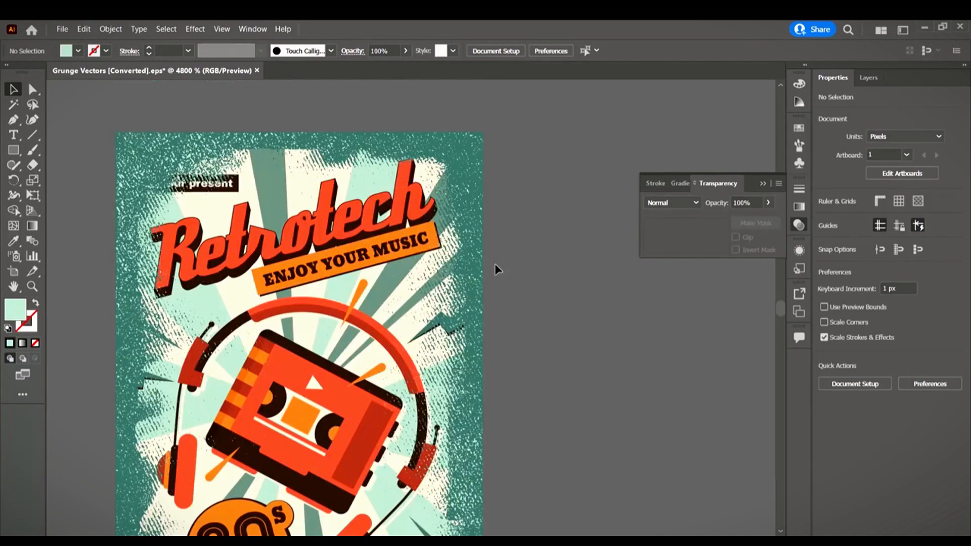
pyautogui.scroll(-1, 499, 265)
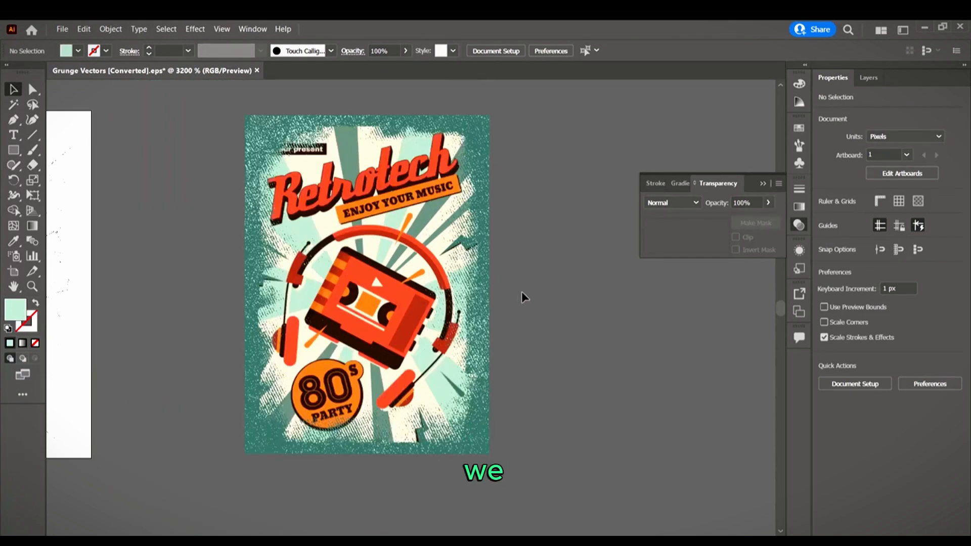
pyautogui.scroll(2, 250, 172)
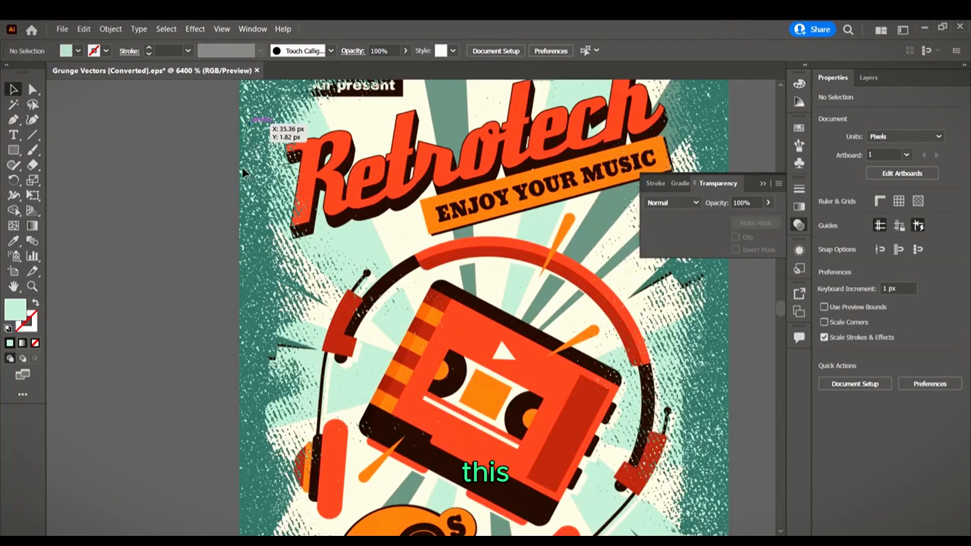
pyautogui.scroll(-1, 243, 172)
pyautogui.scroll(3, 260, 166)
pyautogui.scroll(-3, 282, 263)
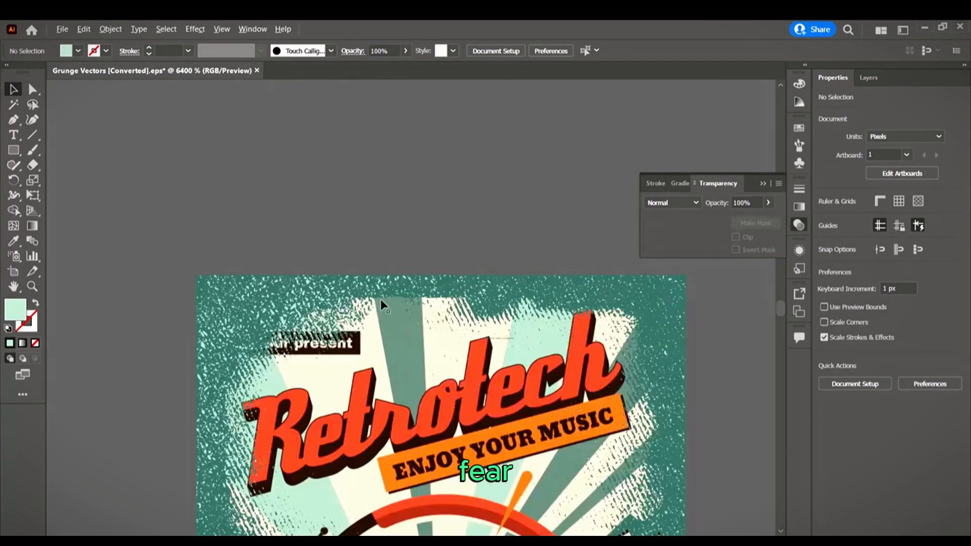
pyautogui.scroll(-10, 380, 299)
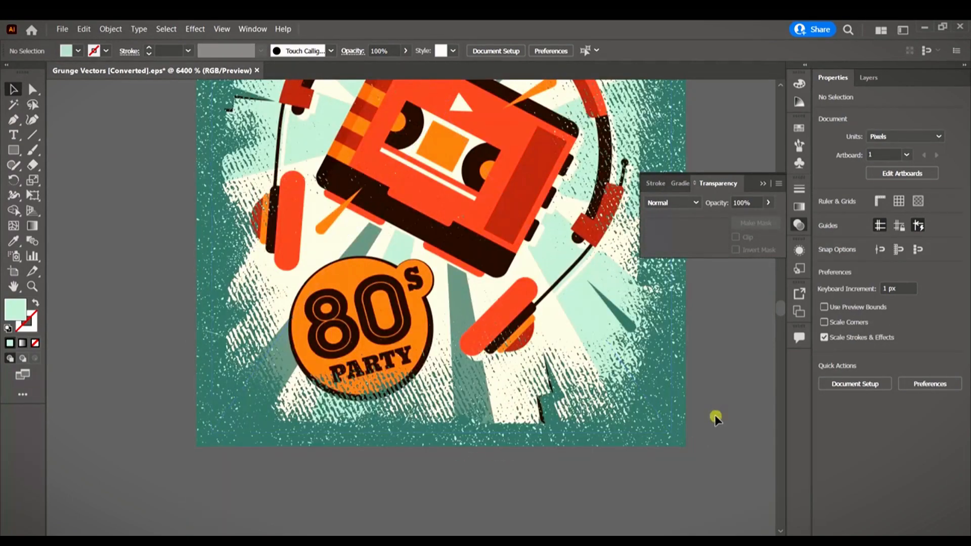
pyautogui.scroll(10, 708, 406)
pyautogui.scroll(-1, 687, 373)
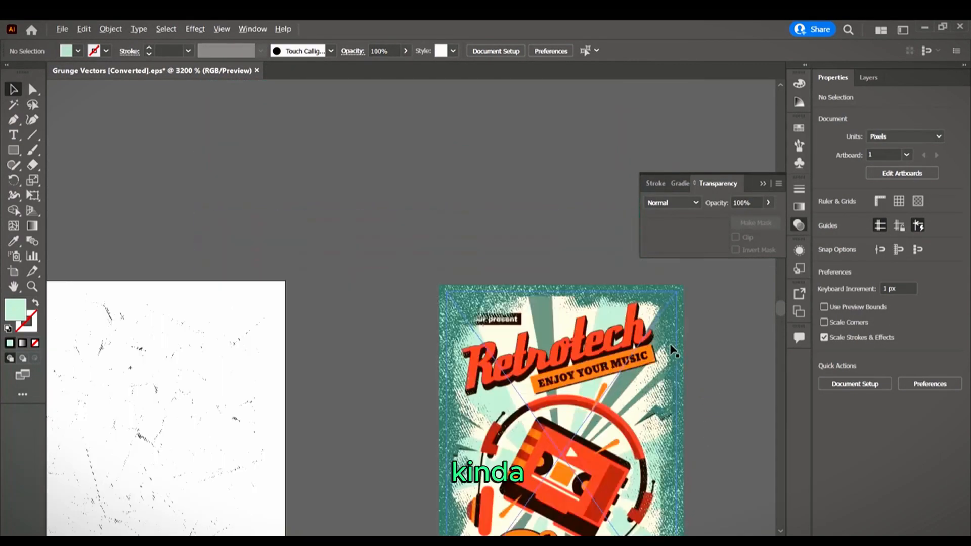
pyautogui.scroll(-3, 675, 375)
pyautogui.hscroll(1, 701, 436)
pyautogui.hscroll(2, 539, 394)
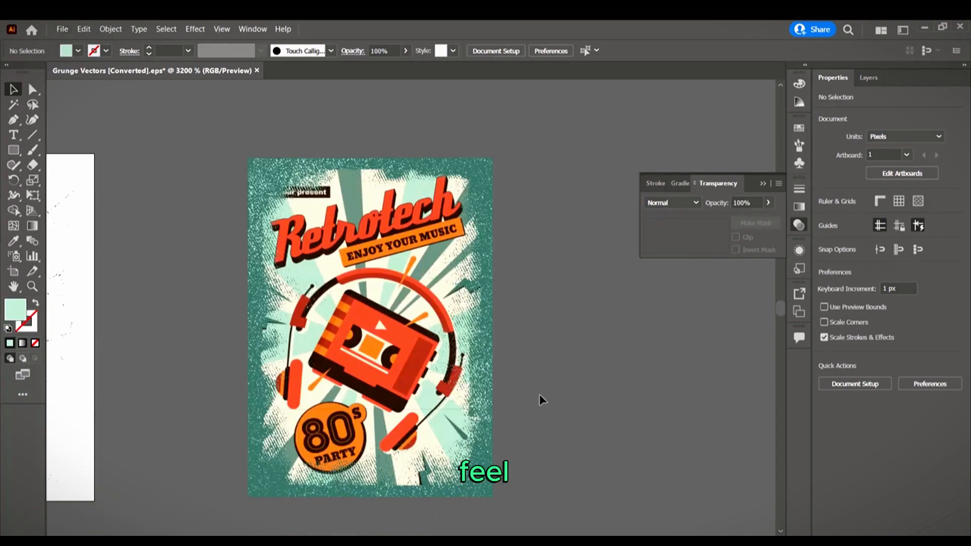
# Step: Recolor the speckled texture with the dark teal sampled from the poster's background using the Eyedropper
pyautogui.scroll(5, 471, 357)
pyautogui.scroll(3, 401, 347)
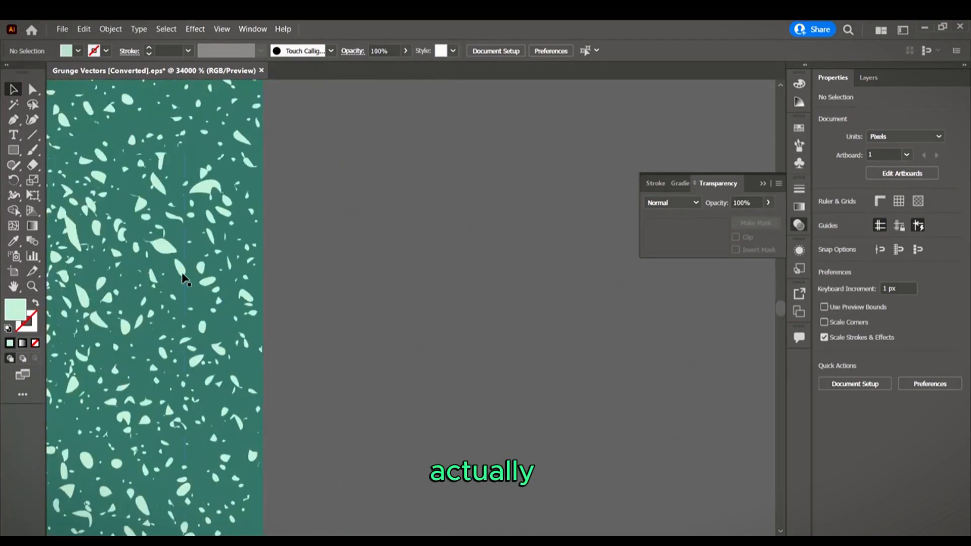
pyautogui.click(292, 310)
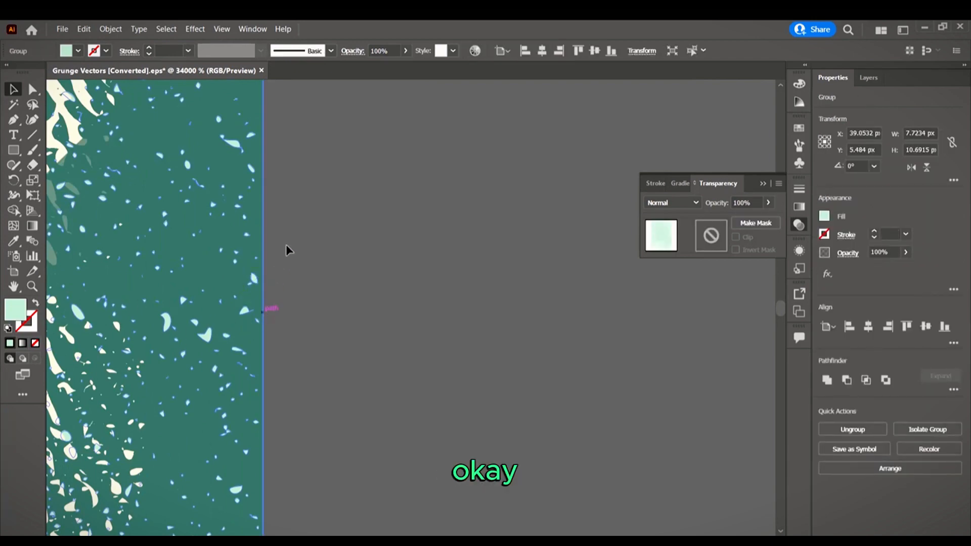
pyautogui.click(15, 242)
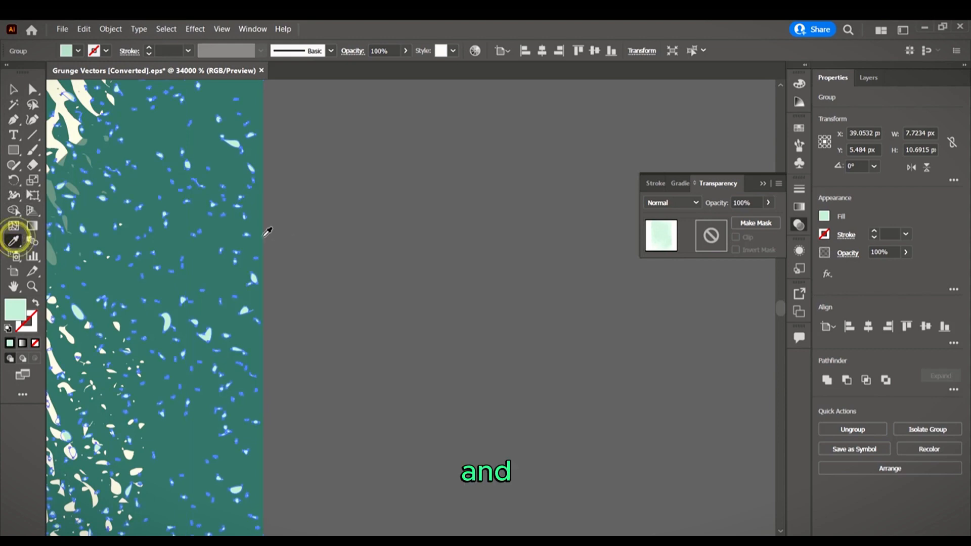
pyautogui.click(261, 223)
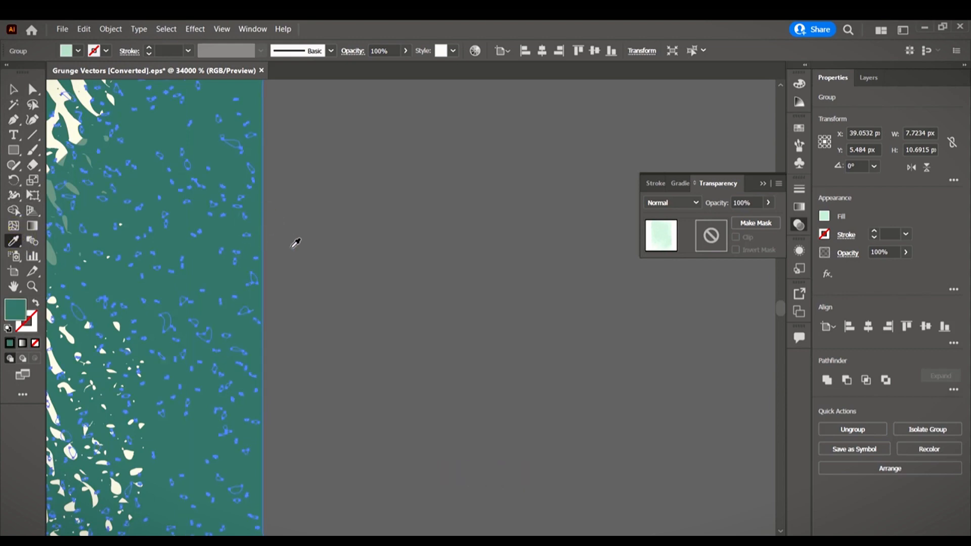
pyautogui.click(14, 90)
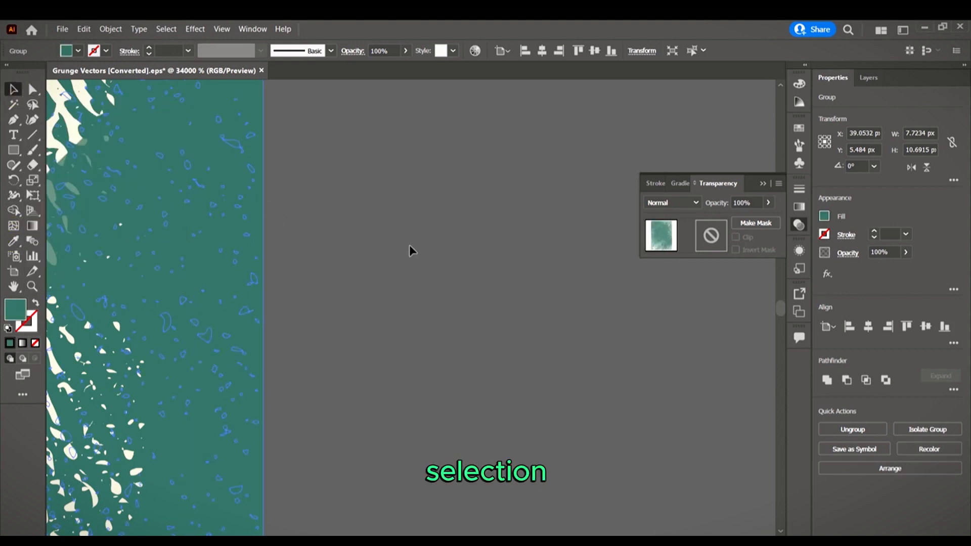
# Step: Set the speckled texture's fill to the slightly different teal #42776D and deselect it
pyautogui.scroll(-4, 438, 253)
pyautogui.scroll(-1, 459, 253)
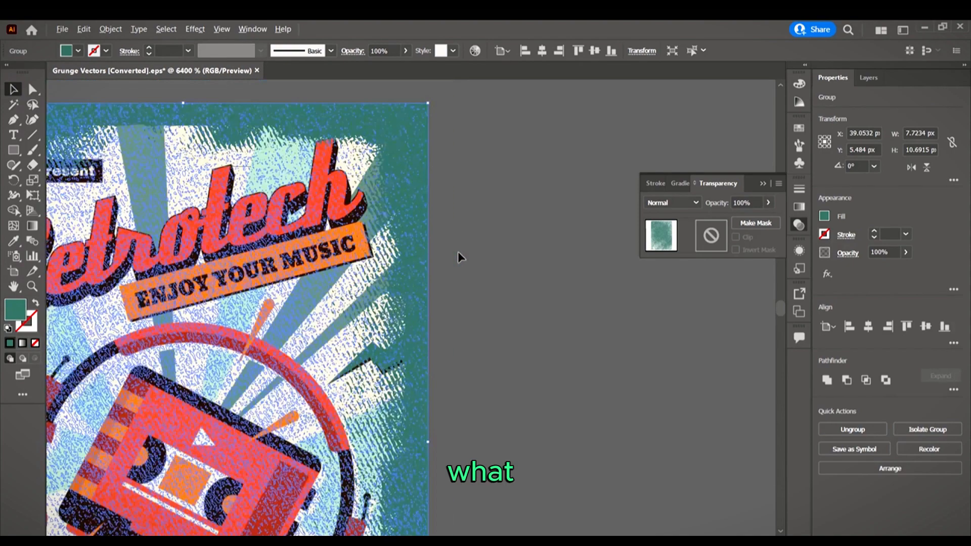
pyautogui.hscroll(-2, 212, 190)
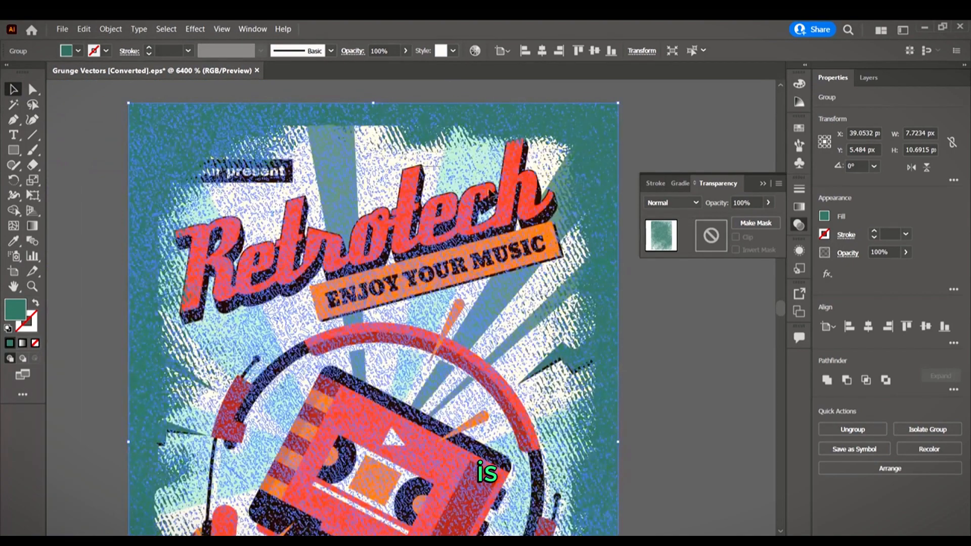
pyautogui.doubleClick(20, 314)
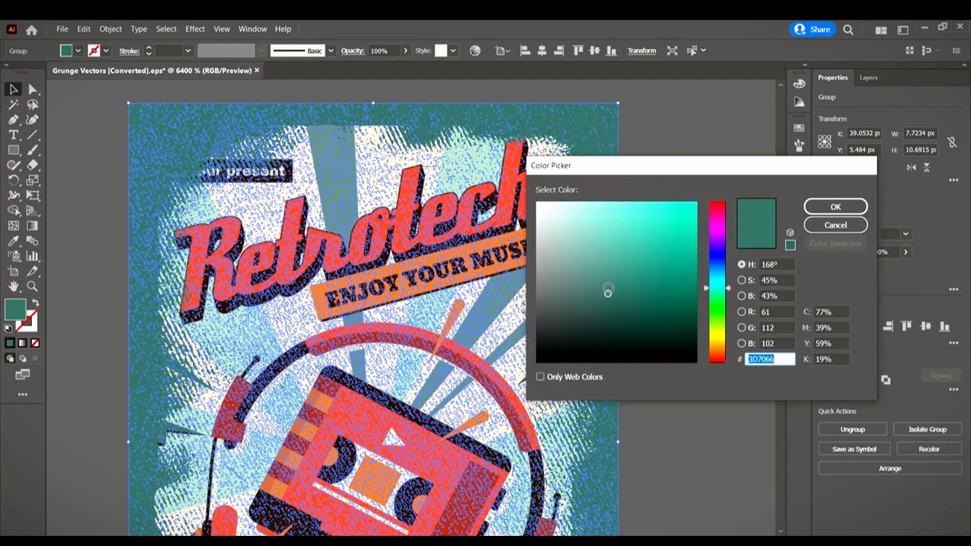
pyautogui.click(608, 289)
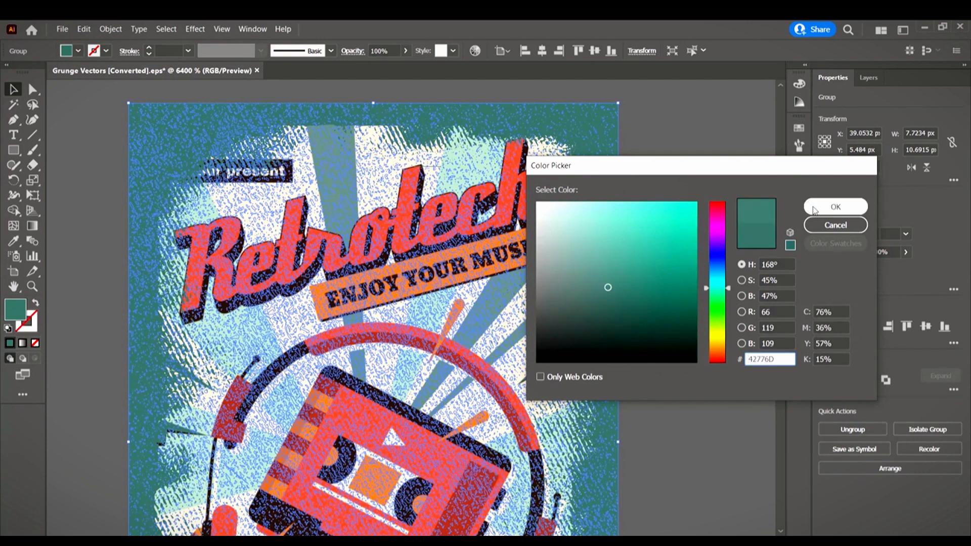
pyautogui.click(836, 206)
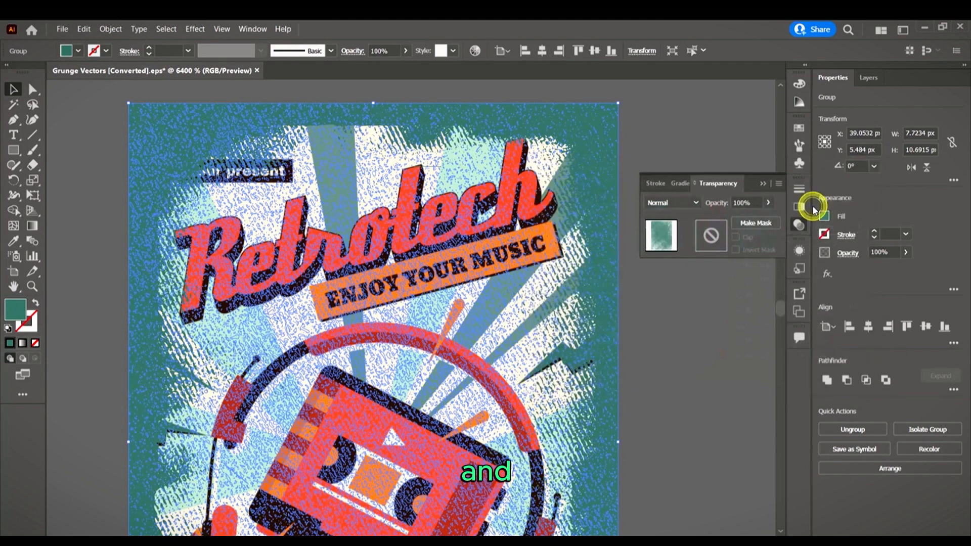
pyautogui.click(705, 304)
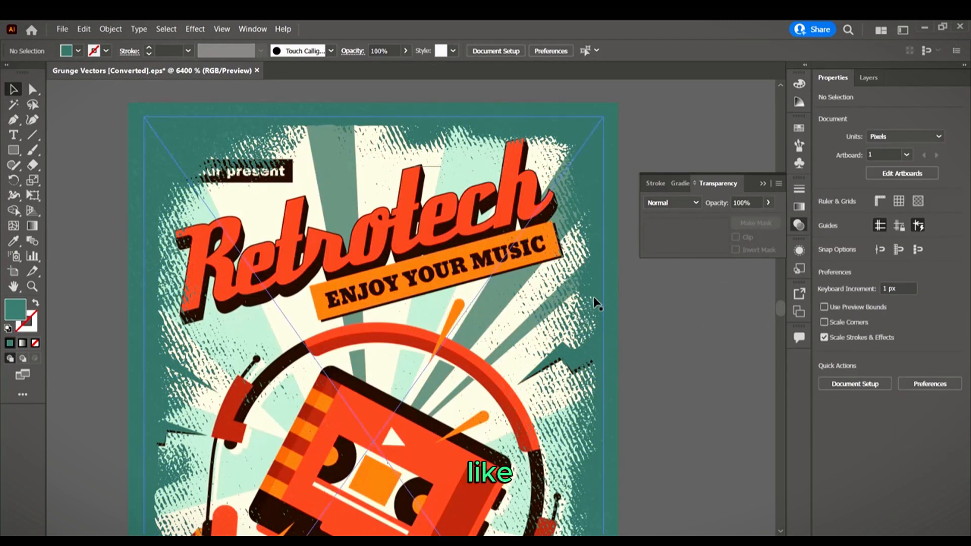
pyautogui.click(138, 141)
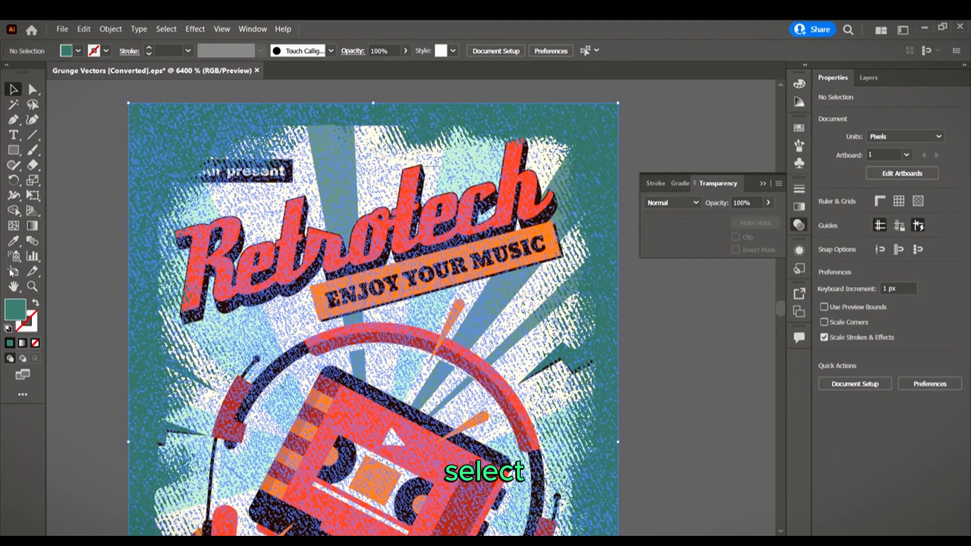
pyautogui.doubleClick(17, 318)
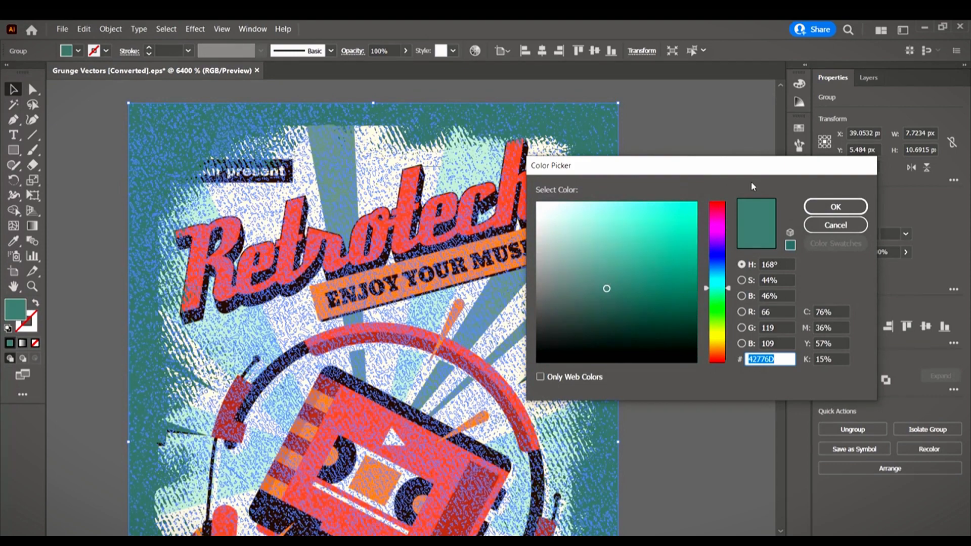
pyautogui.click(836, 224)
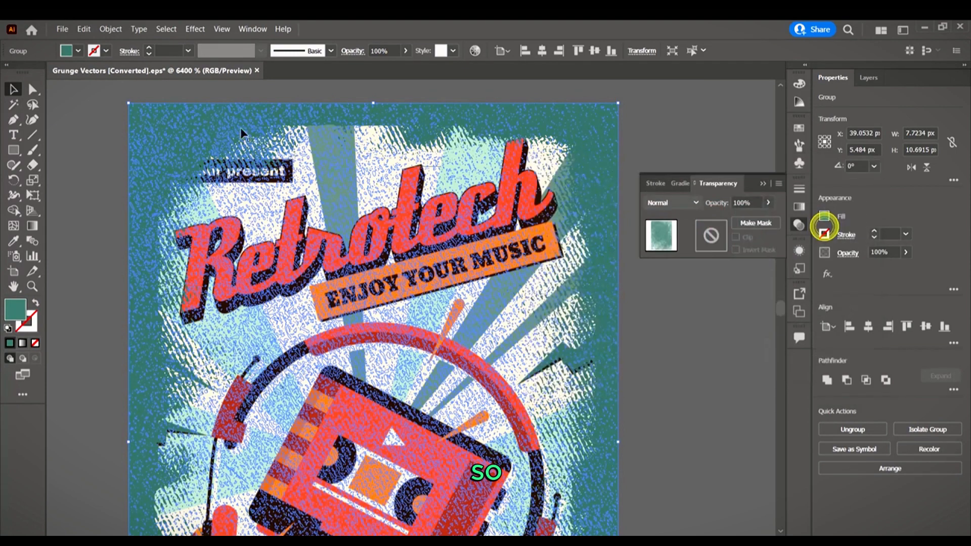
pyautogui.click(111, 148)
# Step: Brighten the speckled texture's fill to teal #50897E and deselect it
pyautogui.scroll(5, 111, 143)
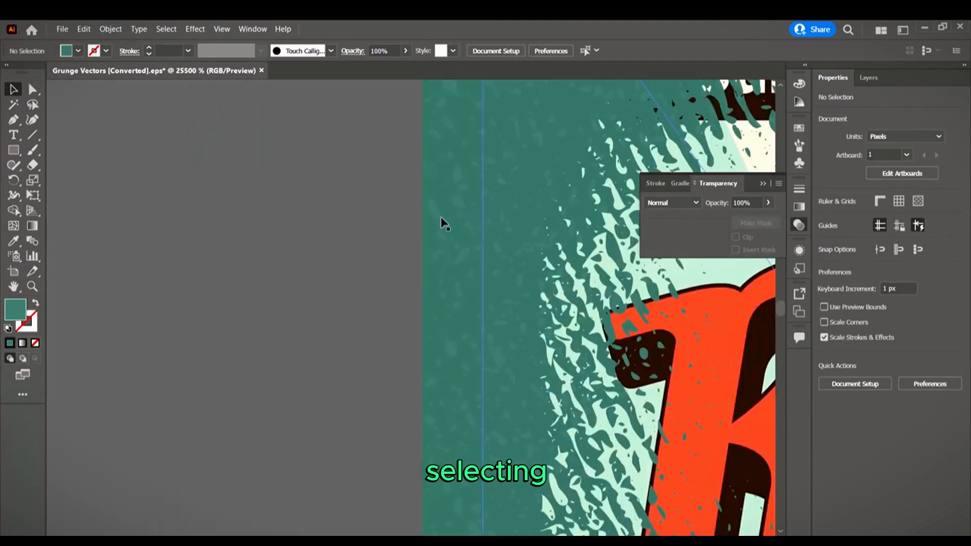
pyautogui.click(442, 219)
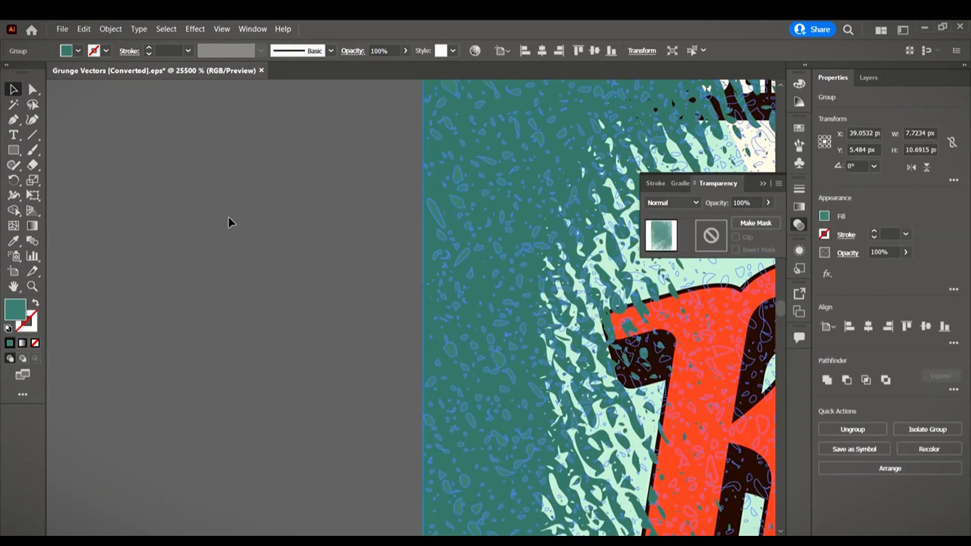
pyautogui.scroll(-4, 212, 223)
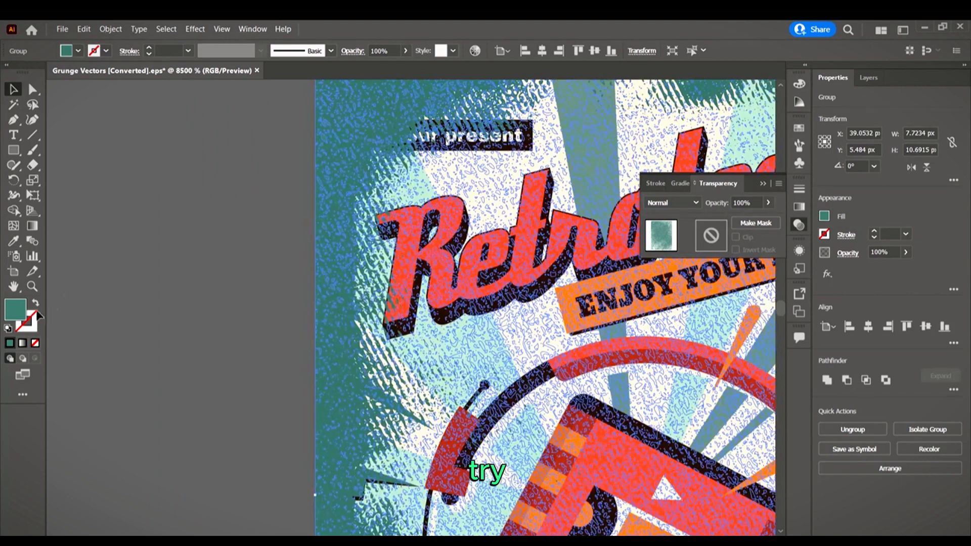
pyautogui.doubleClick(16, 310)
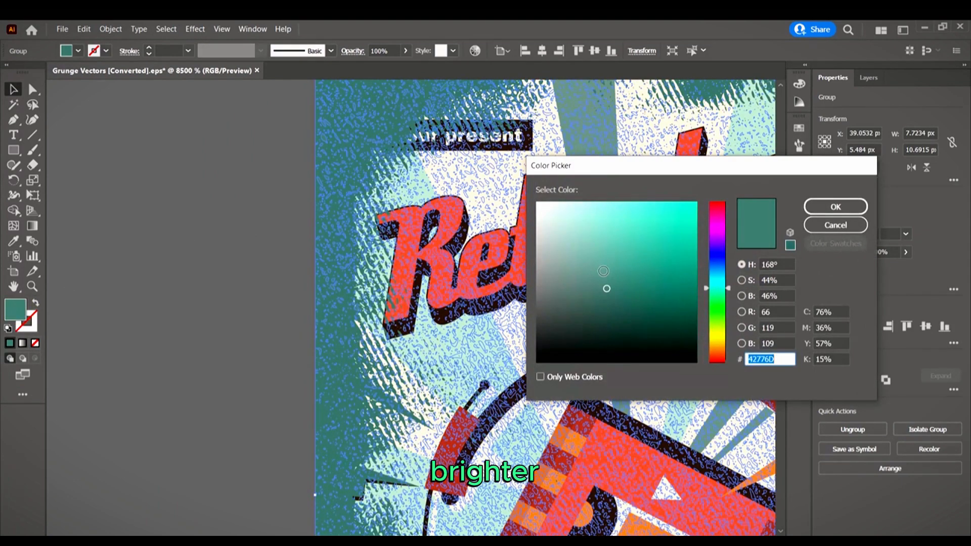
pyautogui.click(605, 276)
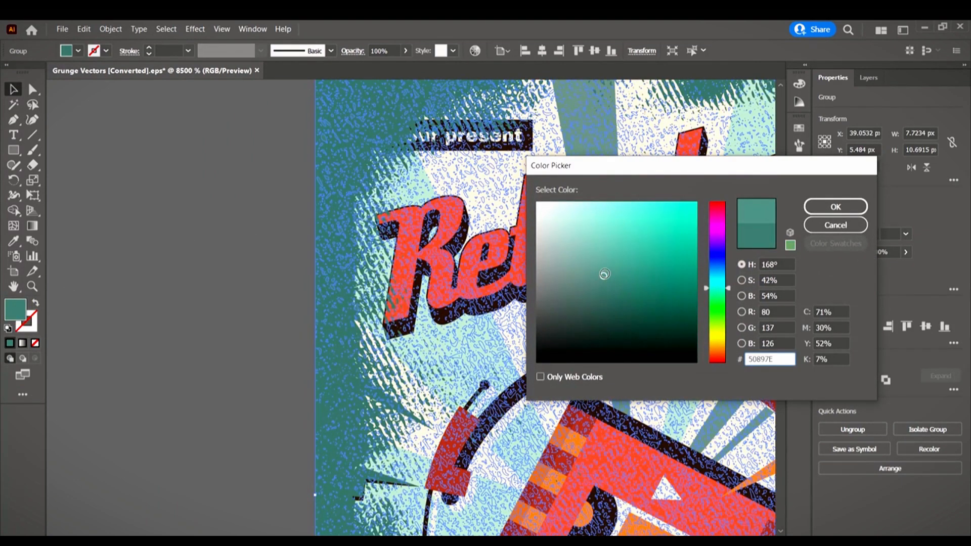
pyautogui.click(818, 207)
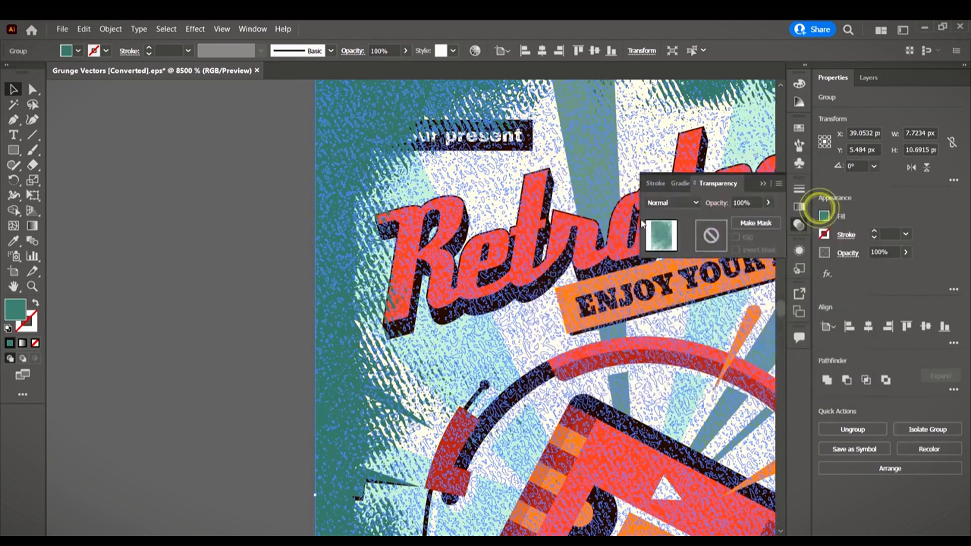
pyautogui.click(181, 213)
pyautogui.scroll(-5, 181, 213)
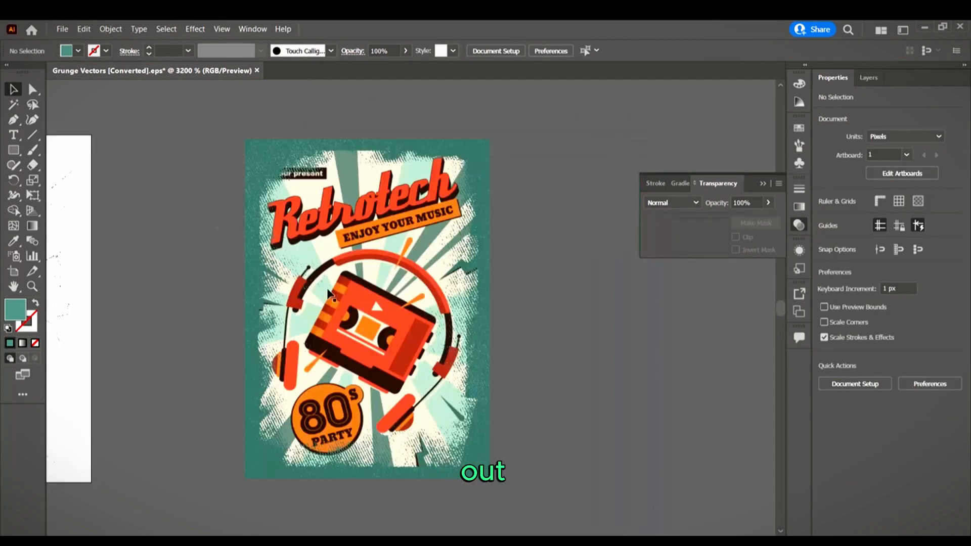
pyautogui.scroll(-1, 542, 443)
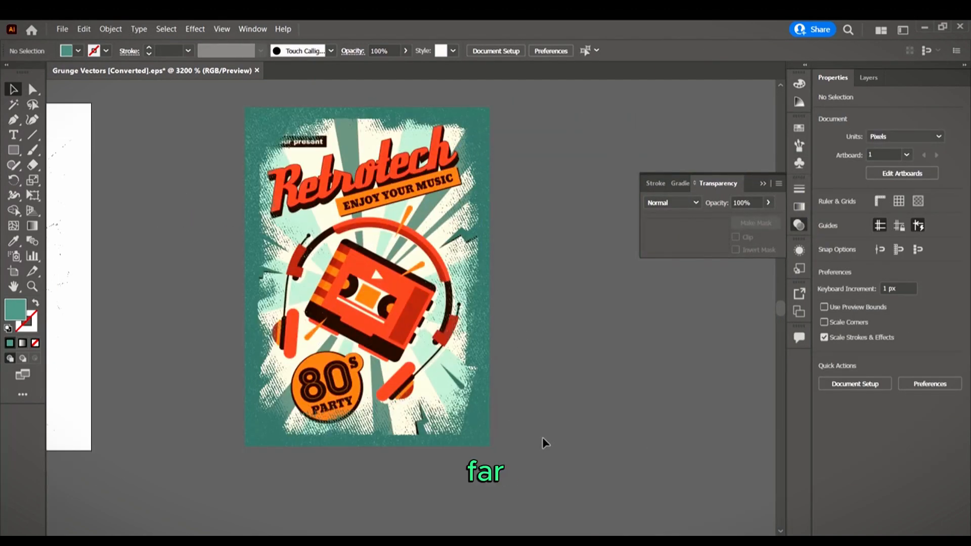
# Step: Select the entire poster design, including its texture and background, and copy it
pyautogui.scroll(1, 536, 440)
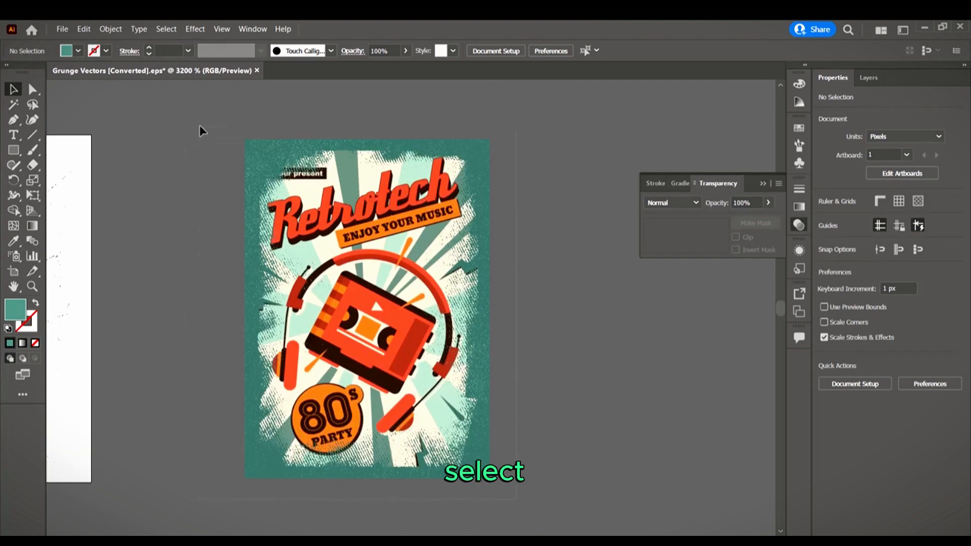
pyautogui.hotkey('ctrl', 'a')
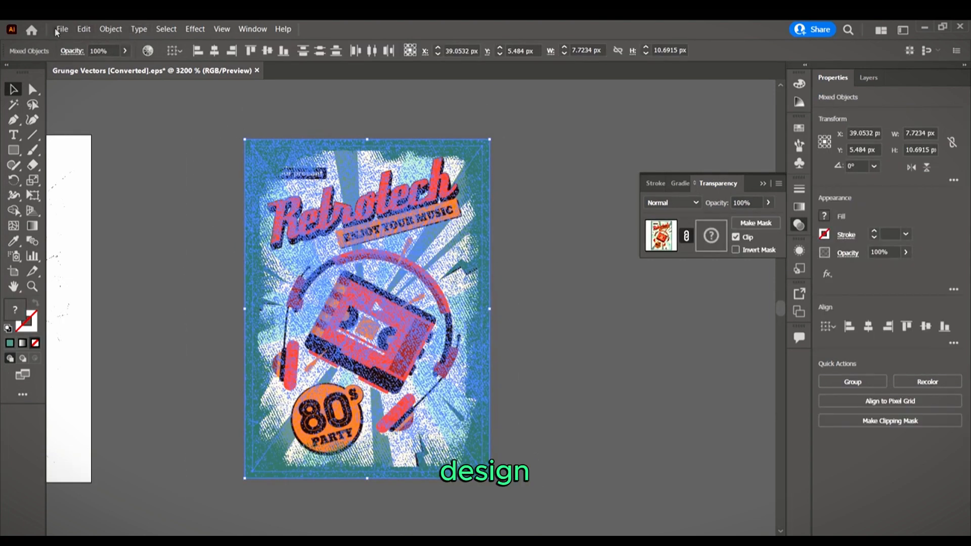
pyautogui.click(61, 29)
pyautogui.moveTo(84, 30)
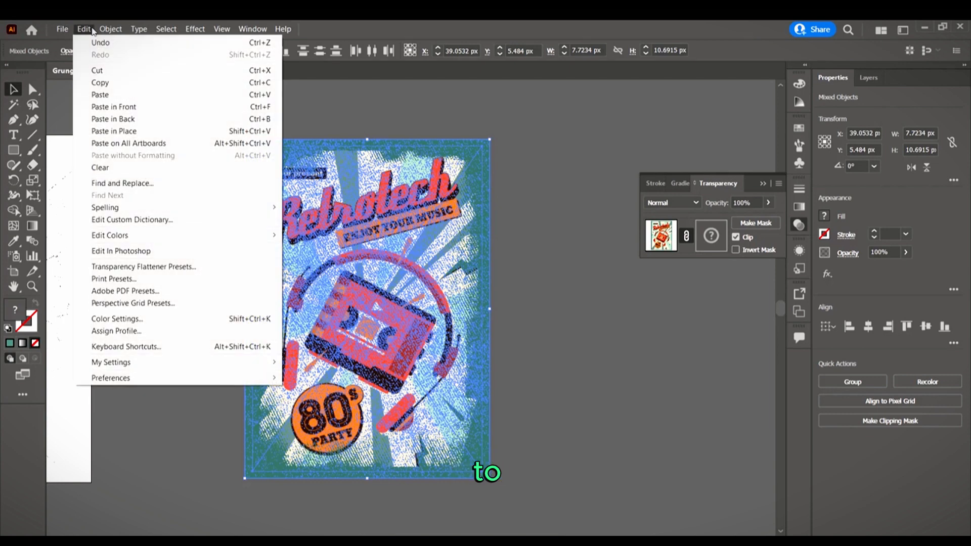
pyautogui.click(101, 83)
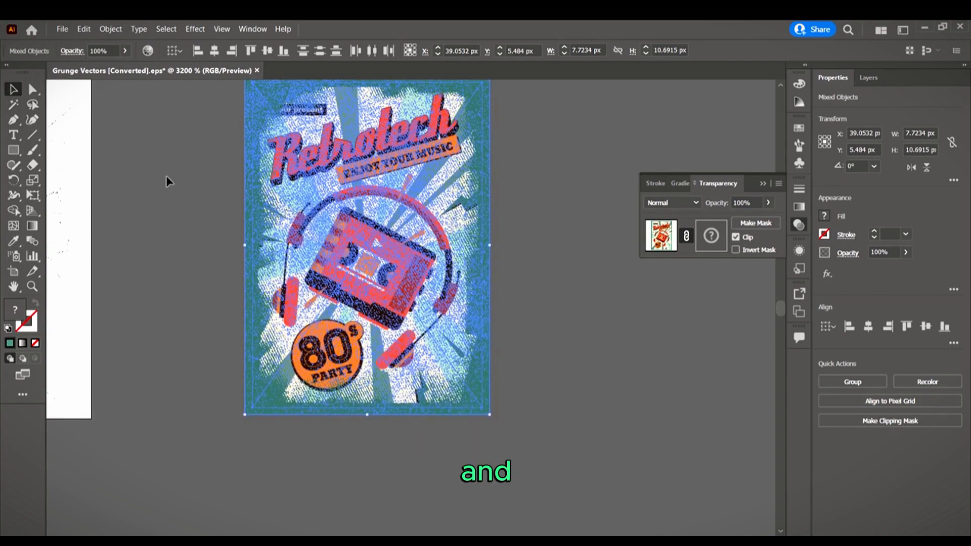
# Step: Create a new A4 RGB document at 300 ppi and close Grunge Vectors [Converted].eps without saving its changes
pyautogui.click(62, 28)
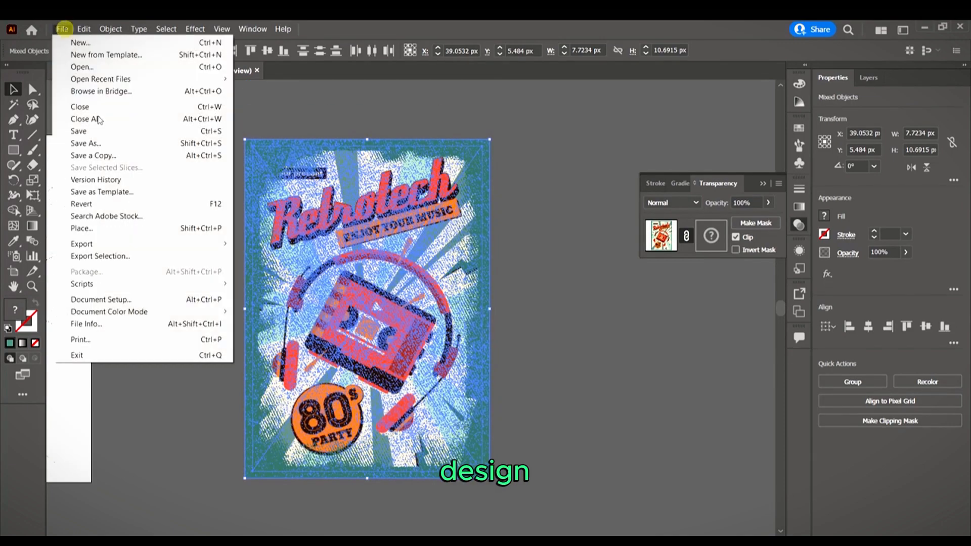
pyautogui.click(93, 43)
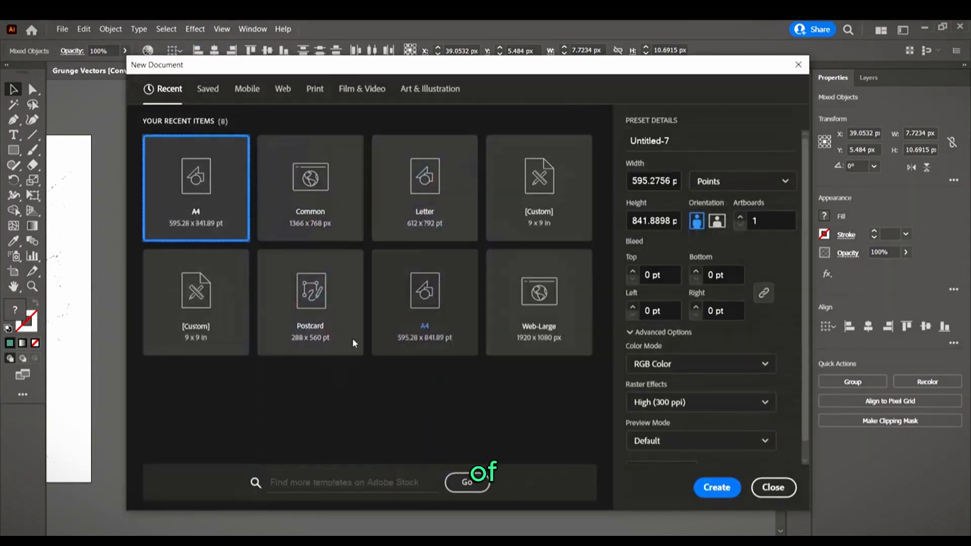
pyautogui.click(204, 194)
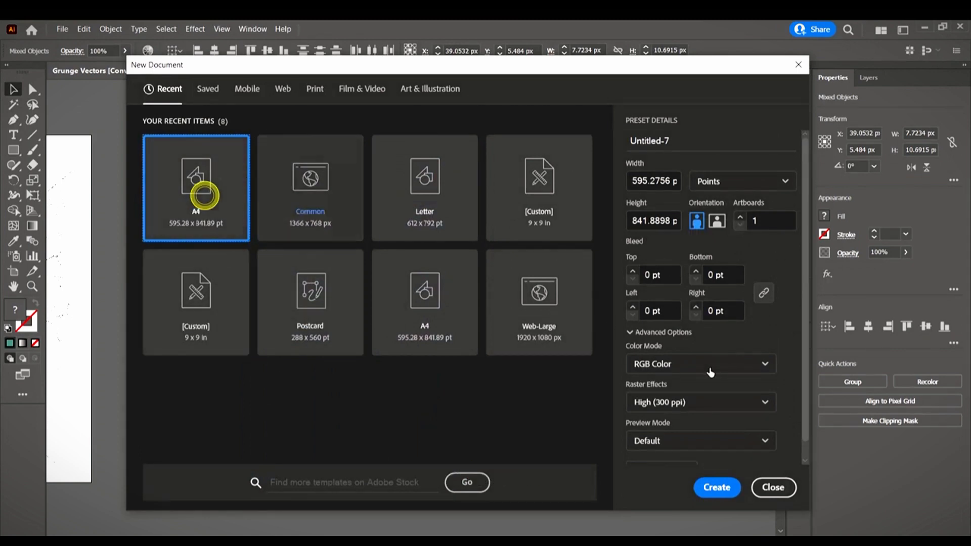
pyautogui.click(717, 487)
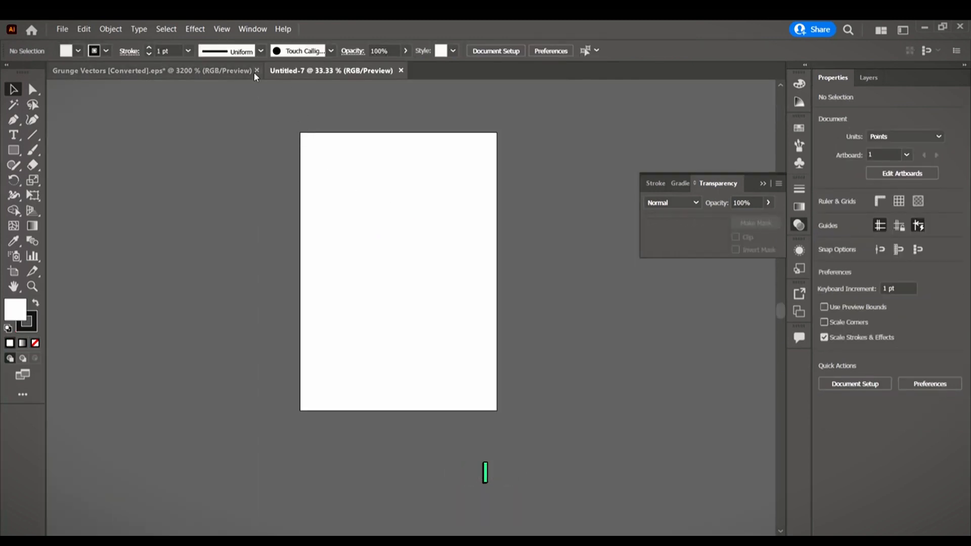
pyautogui.click(256, 70)
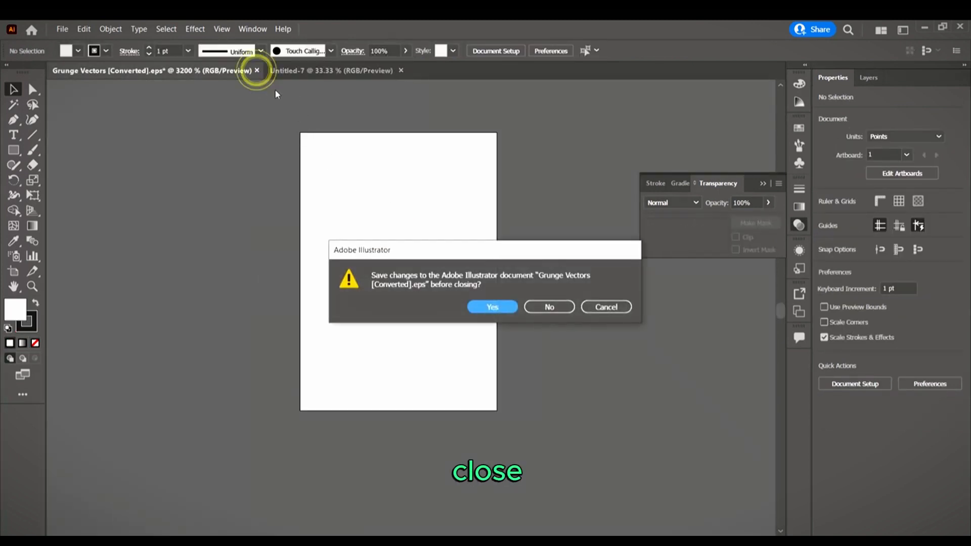
pyautogui.click(549, 307)
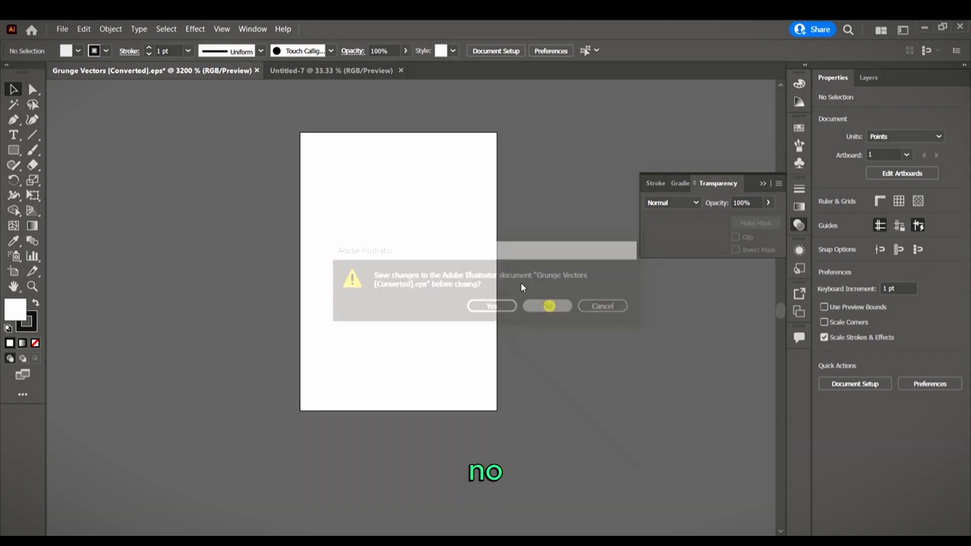
# Step: Paste the copied poster into the new document and enlarge it proportionally to about 555 pt wide
pyautogui.scroll(2, 407, 241)
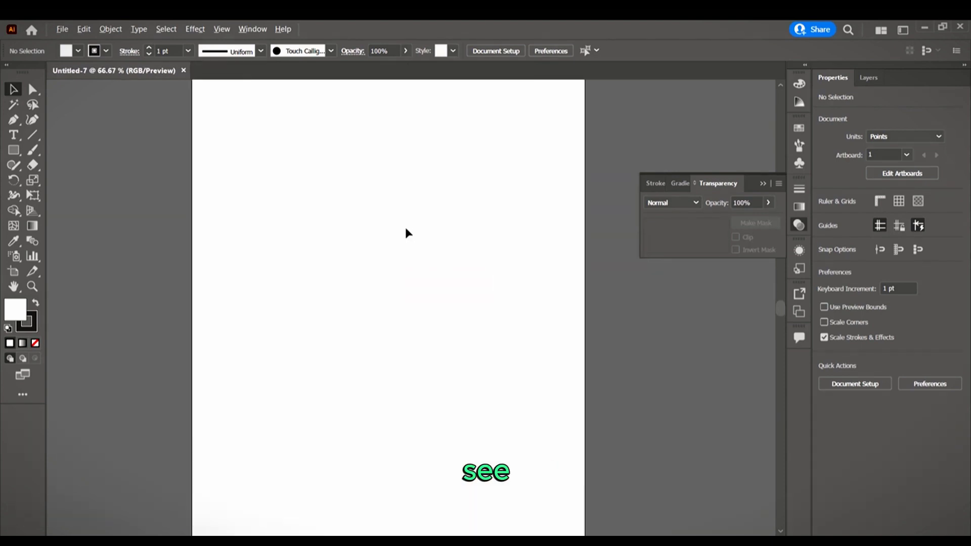
pyautogui.scroll(-1, 405, 226)
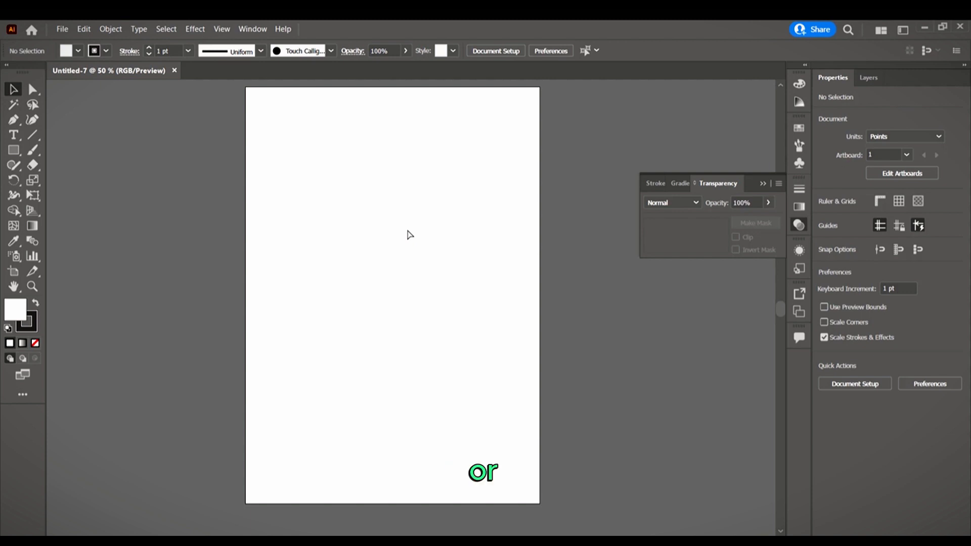
pyautogui.hotkey('ctrl', 'v')
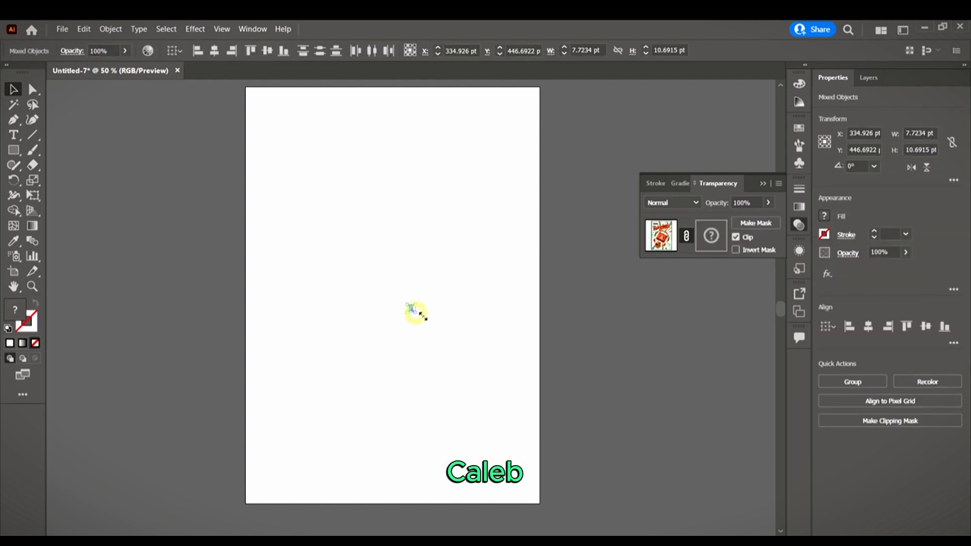
pyautogui.moveTo(423, 316); pyautogui.dragTo(601, 470)
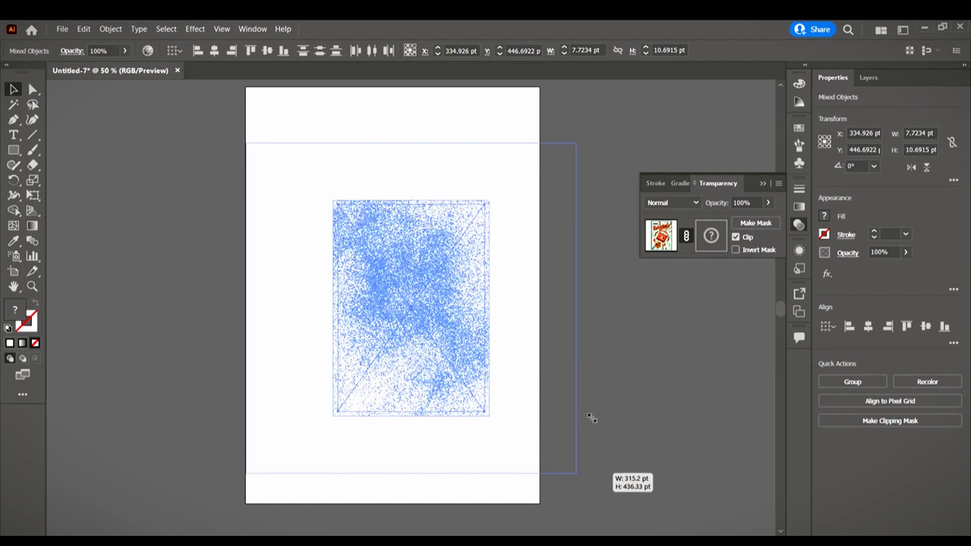
pyautogui.moveTo(512, 320); pyautogui.dragTo(513, 320)
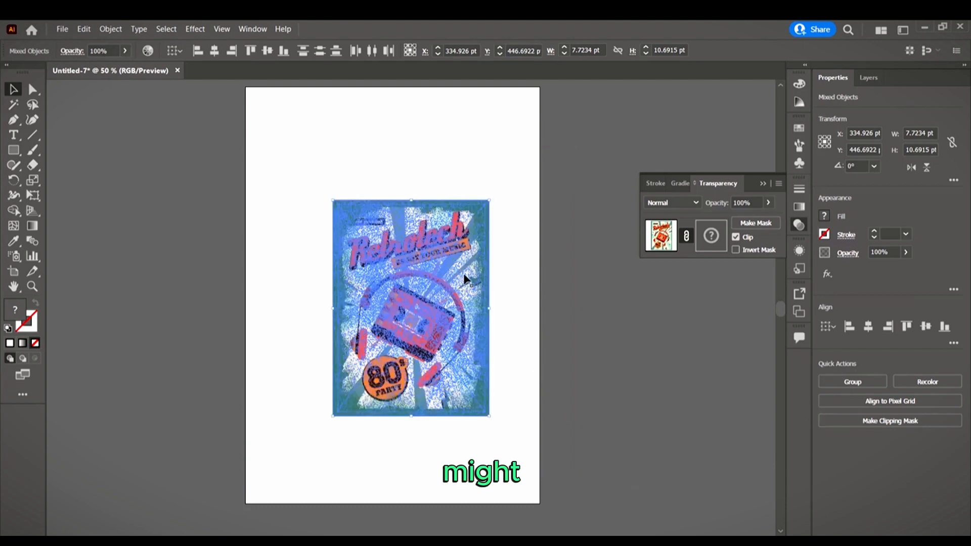
pyautogui.moveTo(333, 202); pyautogui.dragTo(275, 120)
pyautogui.moveTo(489, 416); pyautogui.dragTo(561, 503)
pyautogui.scroll(-1, 446, 329)
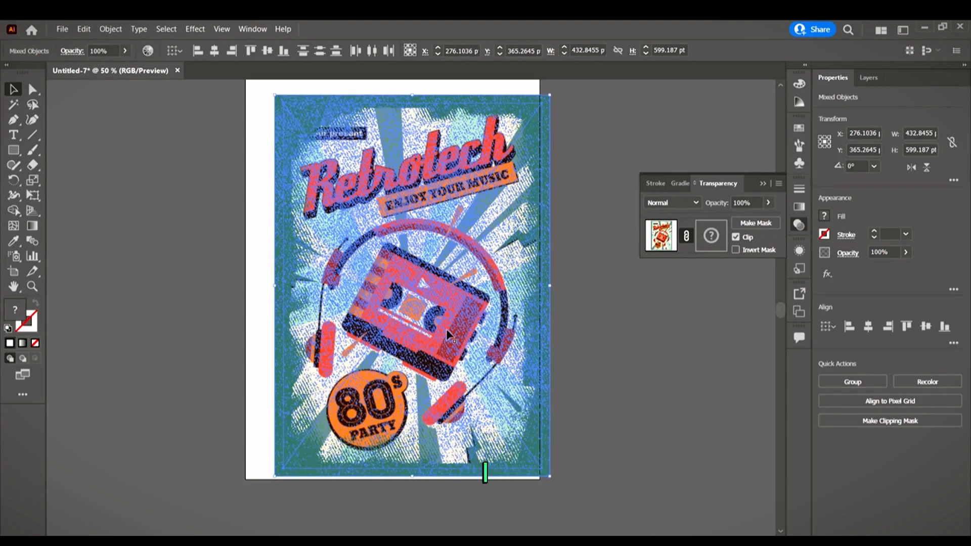
# Step: Resize the artboard from opposite corners to about 555 × 772 pt so it fits the poster, and deselect the artwork
pyautogui.scroll(1, 185, 232)
pyautogui.click(13, 271)
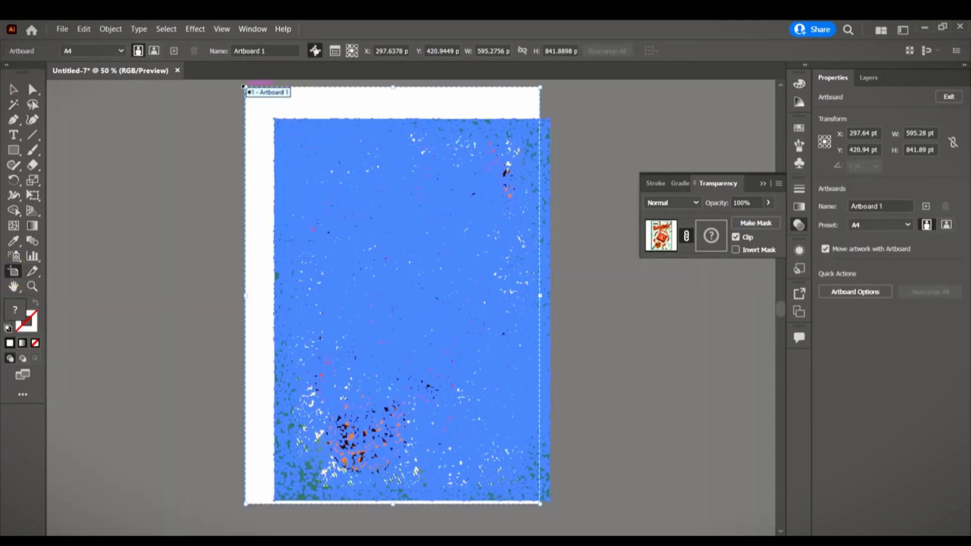
pyautogui.moveTo(244, 87); pyautogui.dragTo(274, 119)
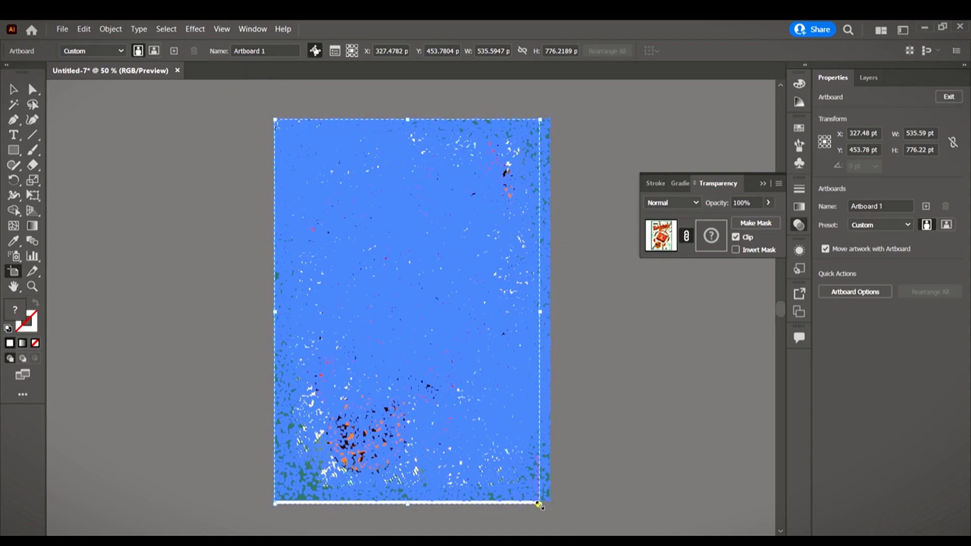
pyautogui.moveTo(539, 504); pyautogui.dragTo(549, 503)
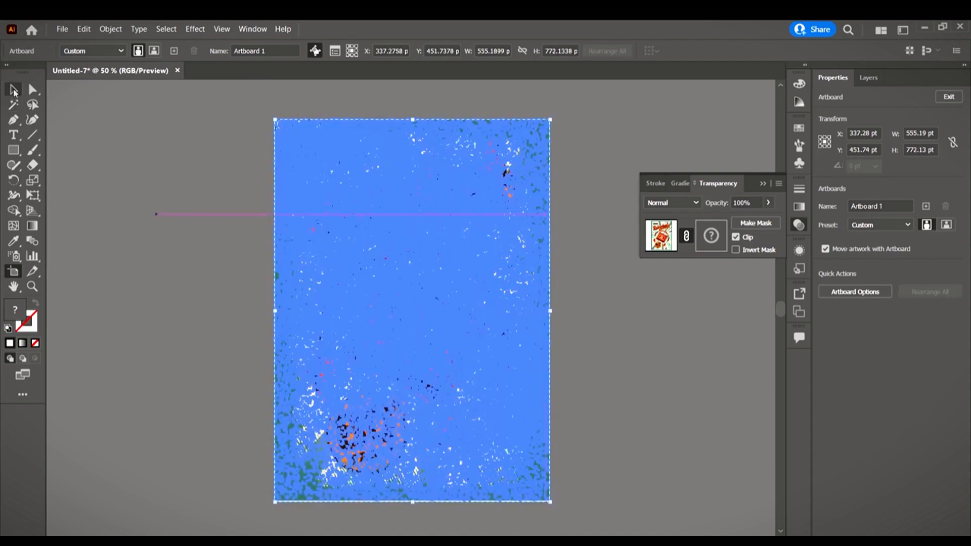
pyautogui.click(14, 90)
pyautogui.click(133, 176)
# Step: Trim the artboard's bottom edge to the poster's lower border, making the artboard about 768.56 pt high
pyautogui.scroll(-4, 143, 179)
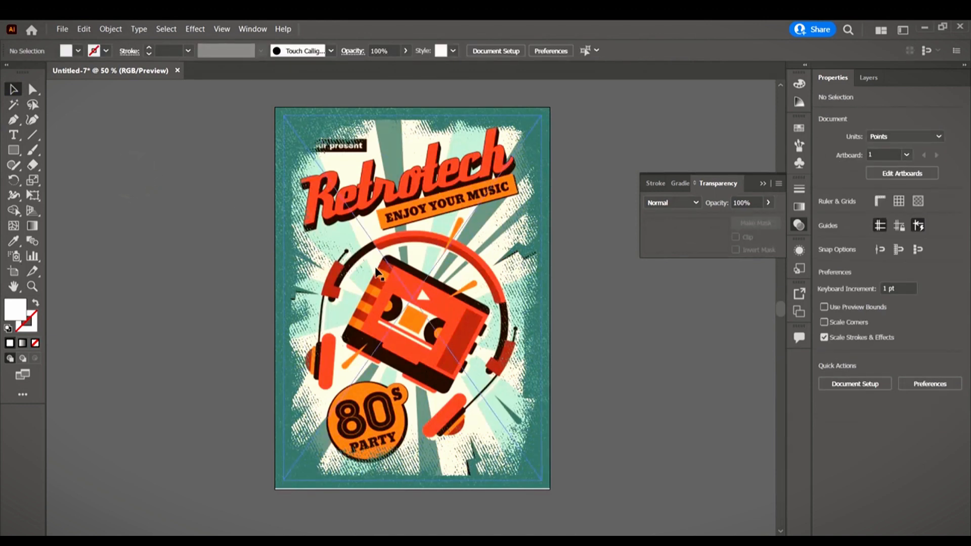
pyautogui.scroll(2, 408, 354)
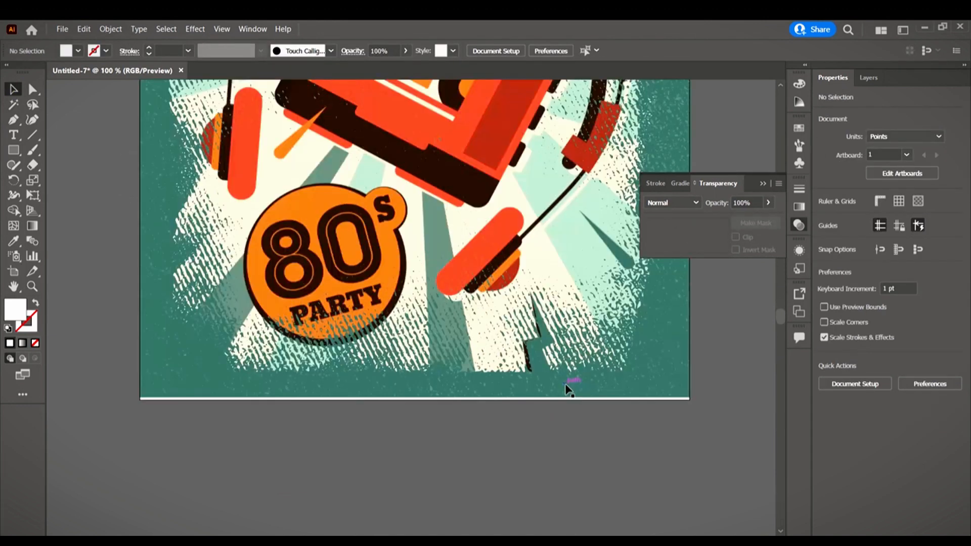
pyautogui.hotkey('shift', 'o')
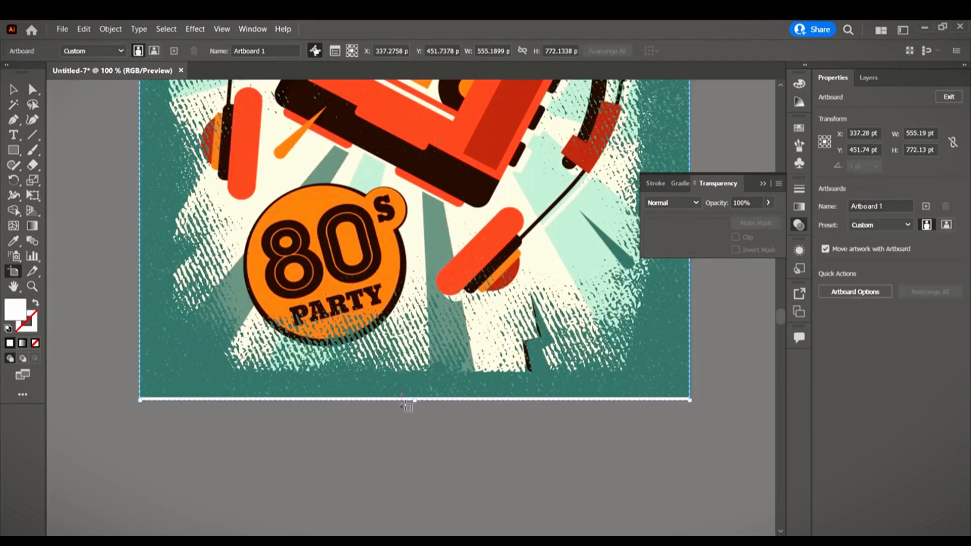
pyautogui.moveTo(418, 402); pyautogui.dragTo(417, 397)
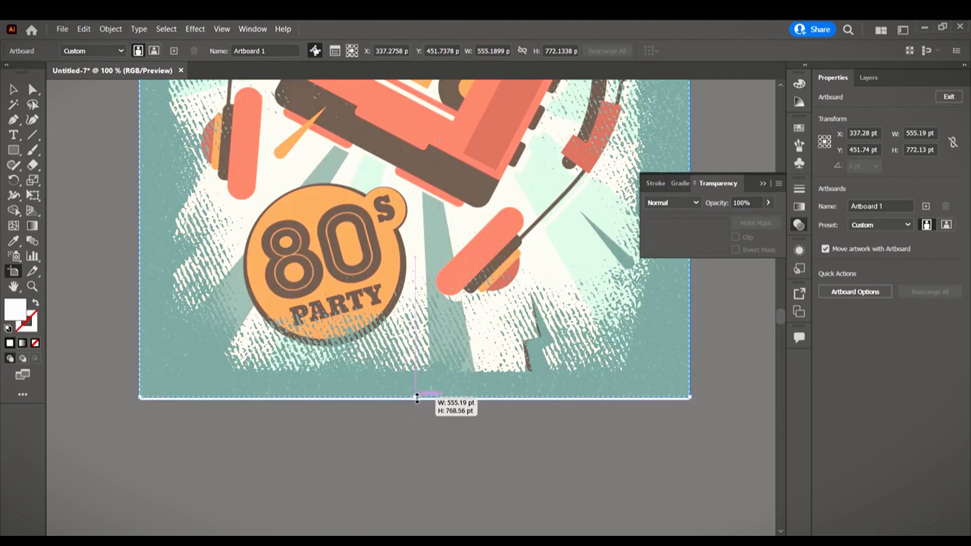
pyautogui.press('Escape')
# Step: Examine the finished poster on its fitted artboard at several zoom levels
pyautogui.hotkey('ctrl', '-')
pyautogui.hotkey('ctrl', '-')
pyautogui.hotkey('ctrl', '-')
pyautogui.hotkey('ctrl', '-')
pyautogui.hotkey('ctrl', '-')
pyautogui.scroll(3, 441, 282)
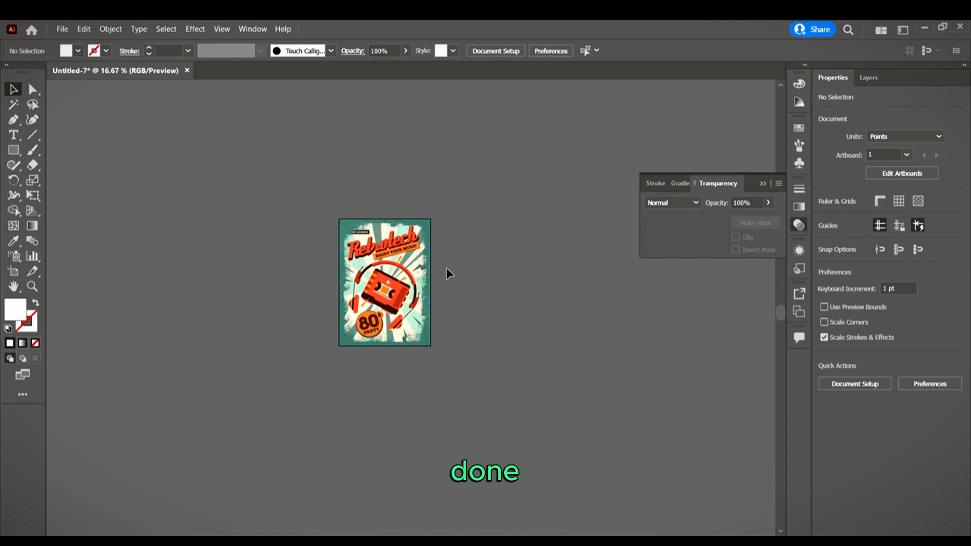
pyautogui.scroll(6, 441, 268)
pyautogui.scroll(-5, 356, 267)
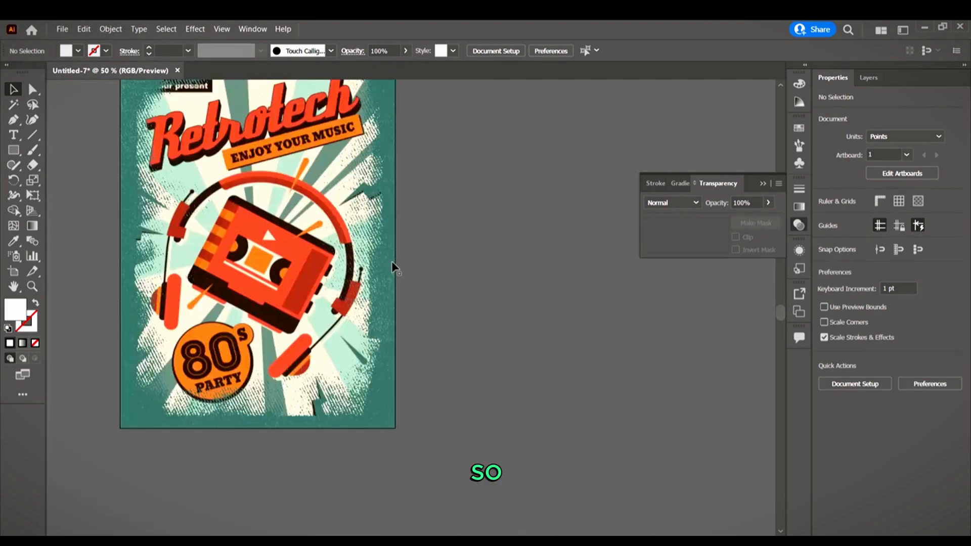
pyautogui.scroll(1, 391, 261)
# Step: Export the poster as a JPEG named "retro poster Done" into the 4 MASKING folder
pyautogui.click(62, 28)
pyautogui.moveTo(123, 245)
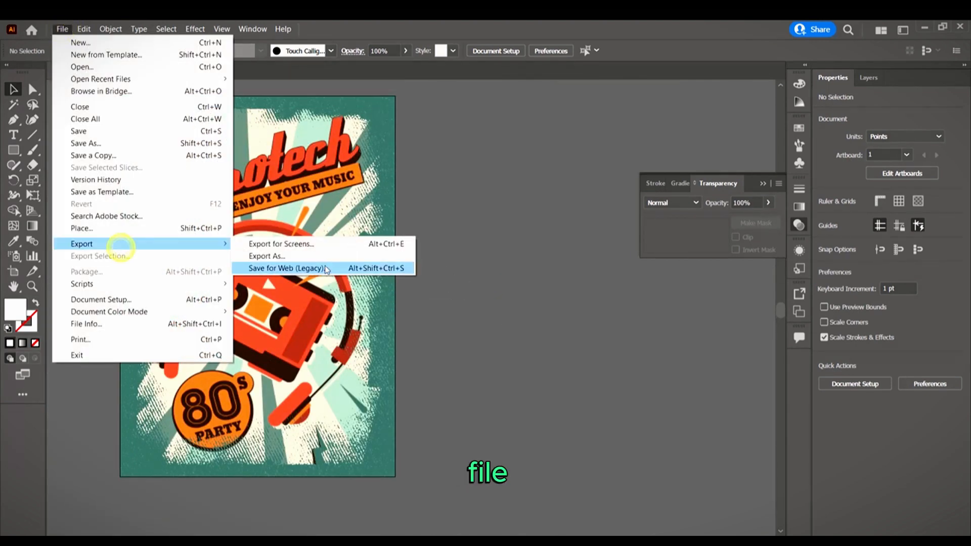
pyautogui.click(287, 259)
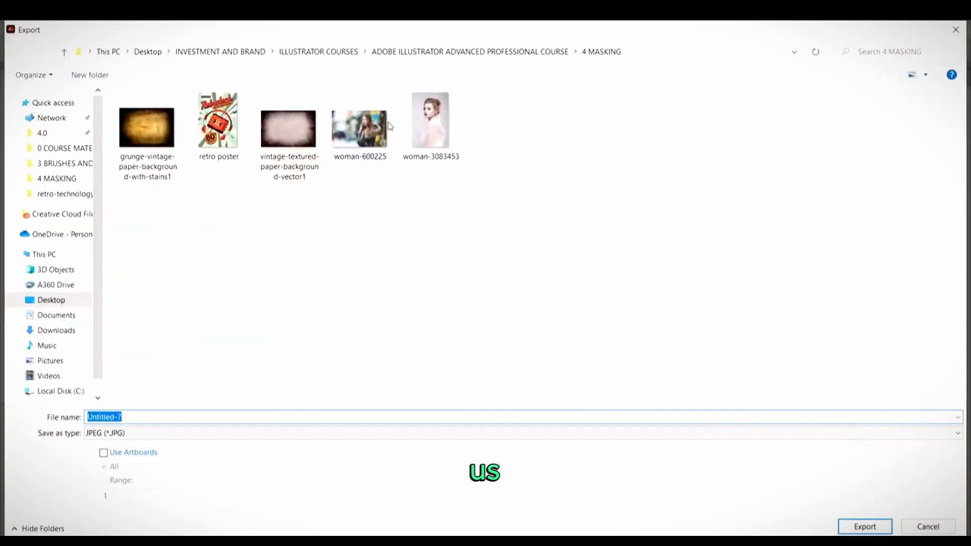
pyautogui.click(222, 147)
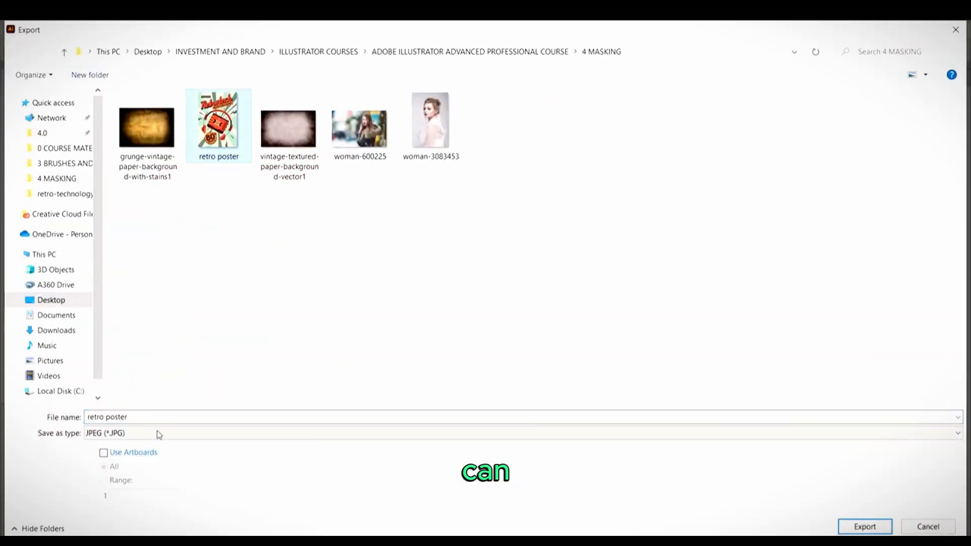
pyautogui.click(130, 417)
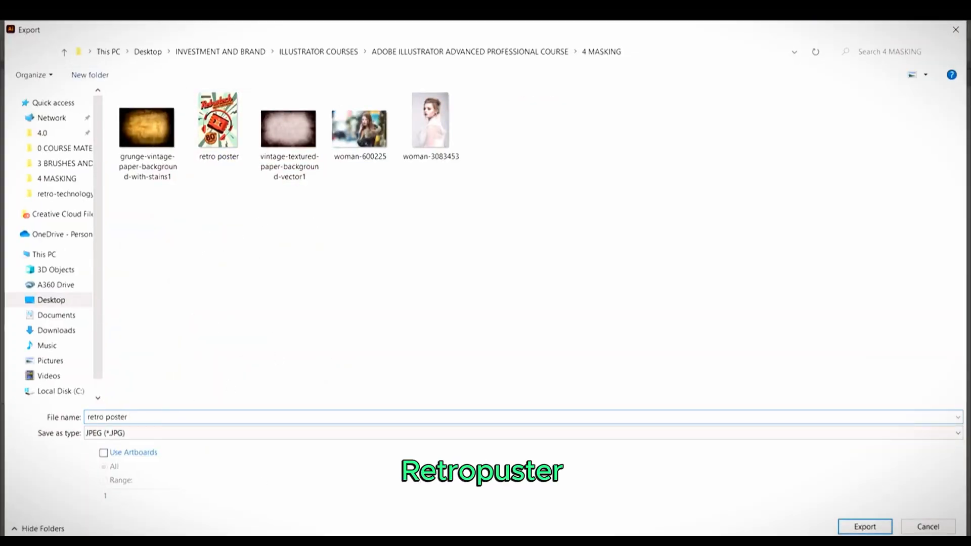
pyautogui.write('Done')
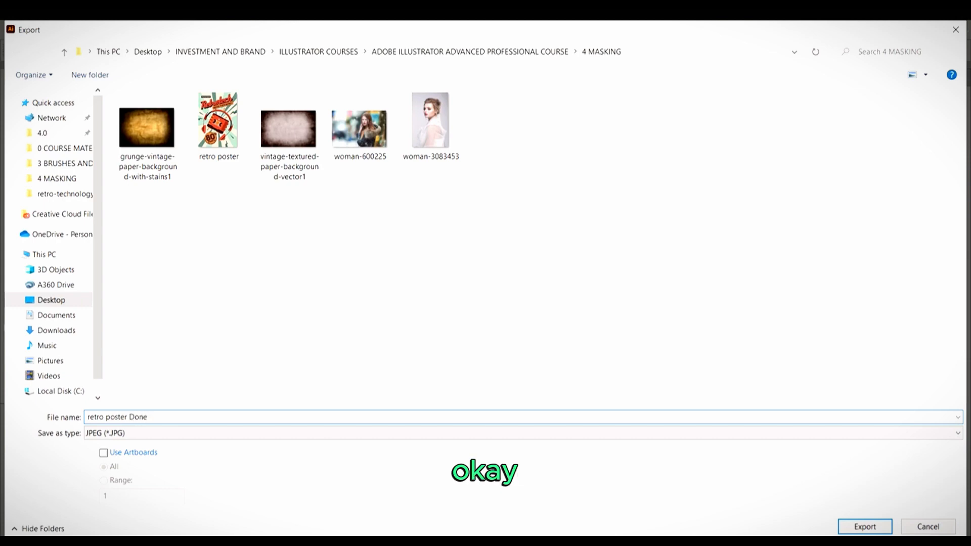
pyautogui.click(866, 526)
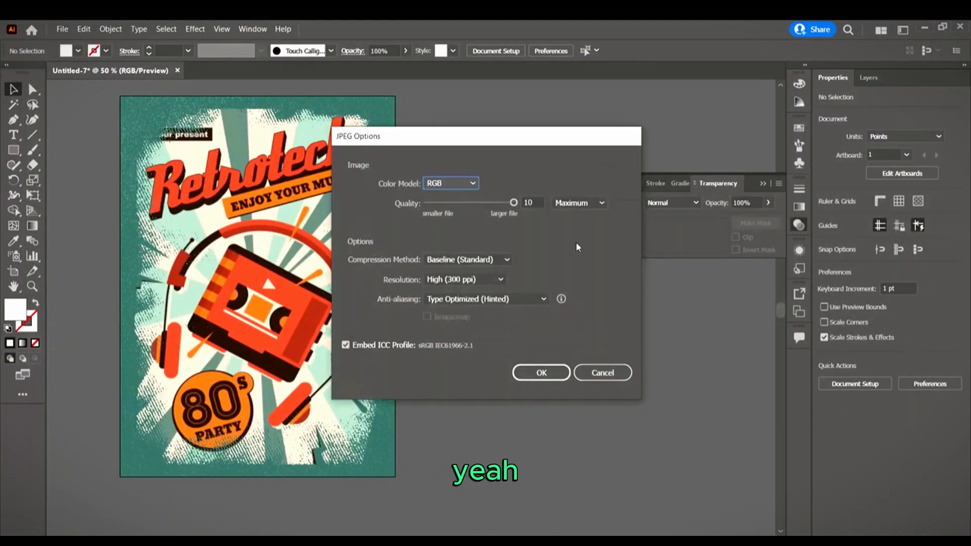
# Step: Accept the JPEG options with the RGB color model, maximum quality 10 and High (300 ppi) resolution
pyautogui.click(454, 184)
pyautogui.click(451, 183)
pyautogui.click(455, 279)
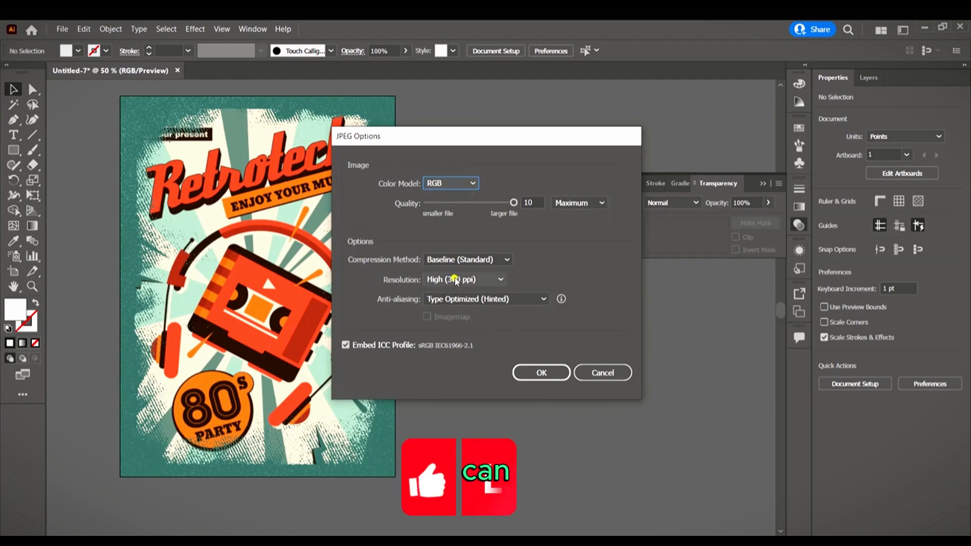
pyautogui.click(556, 372)
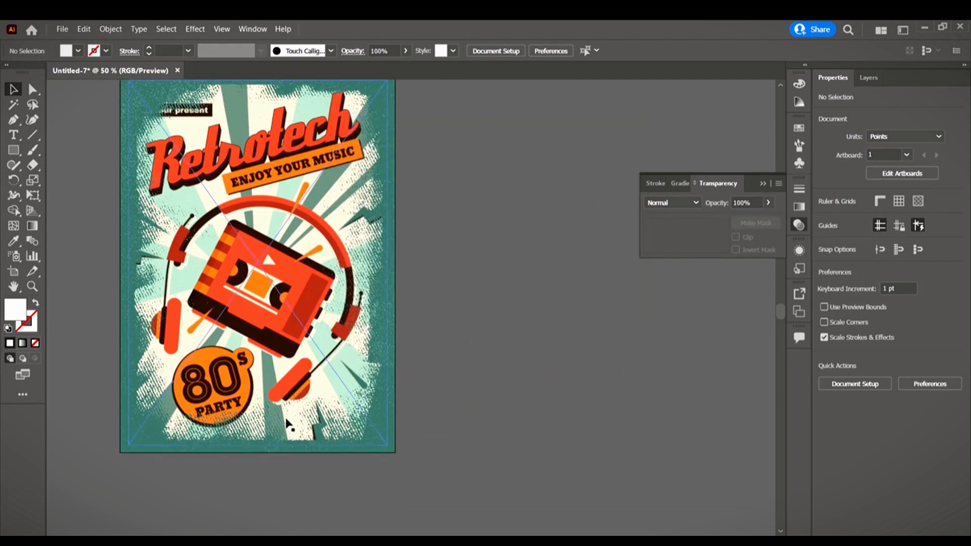
# Step: Switch to File Explorer, go into the course's 4 MASKING folder and open the exported "retro poster Done" image
pyautogui.moveTo(147, 533)
pyautogui.click(44, 514)
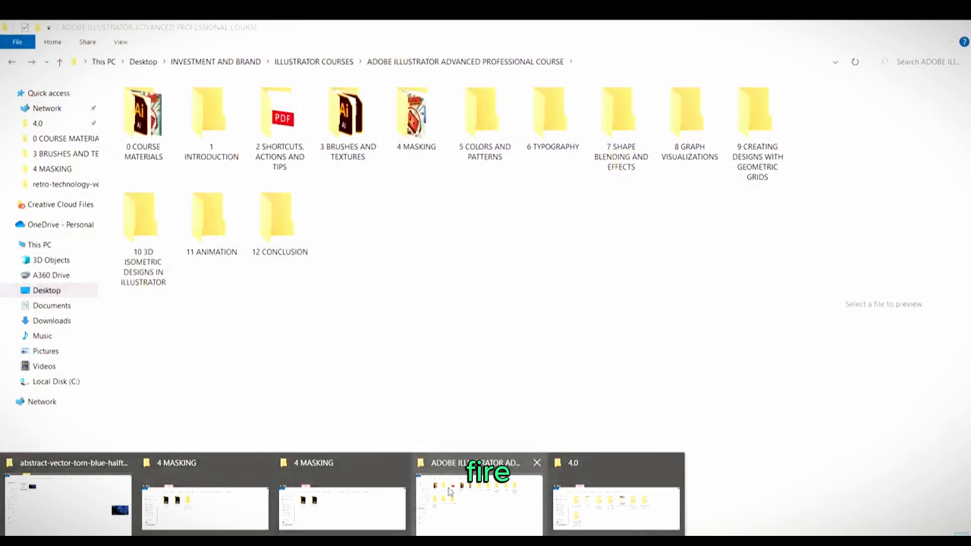
pyautogui.click(459, 500)
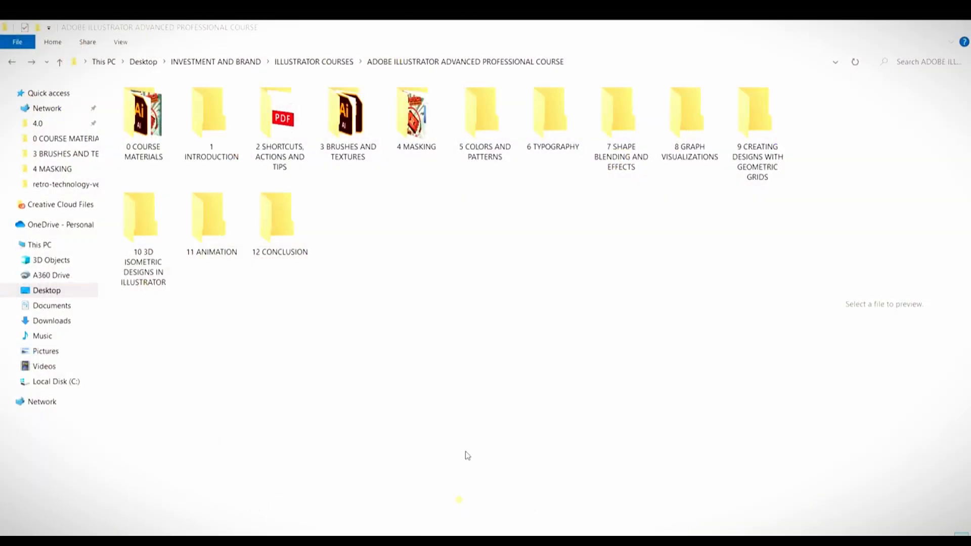
pyautogui.doubleClick(416, 117)
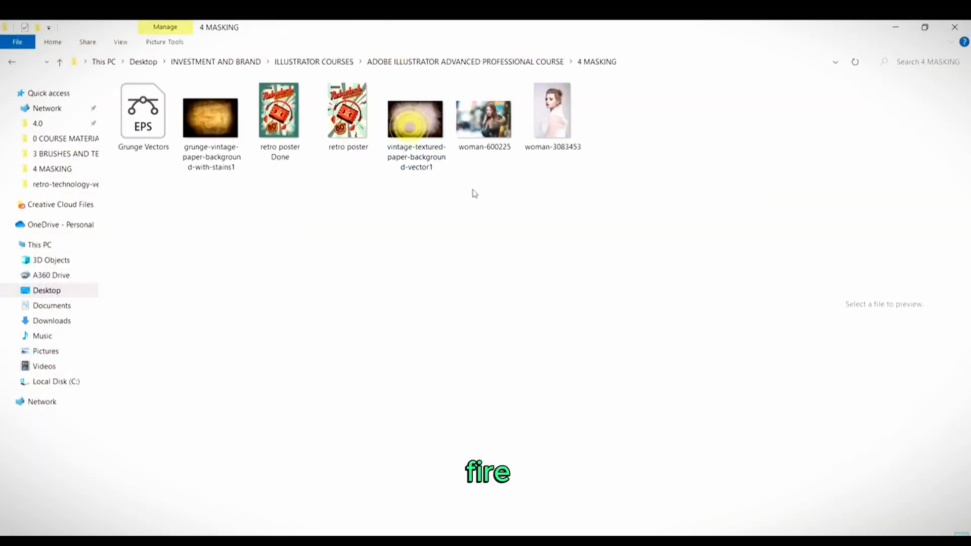
pyautogui.doubleClick(289, 116)
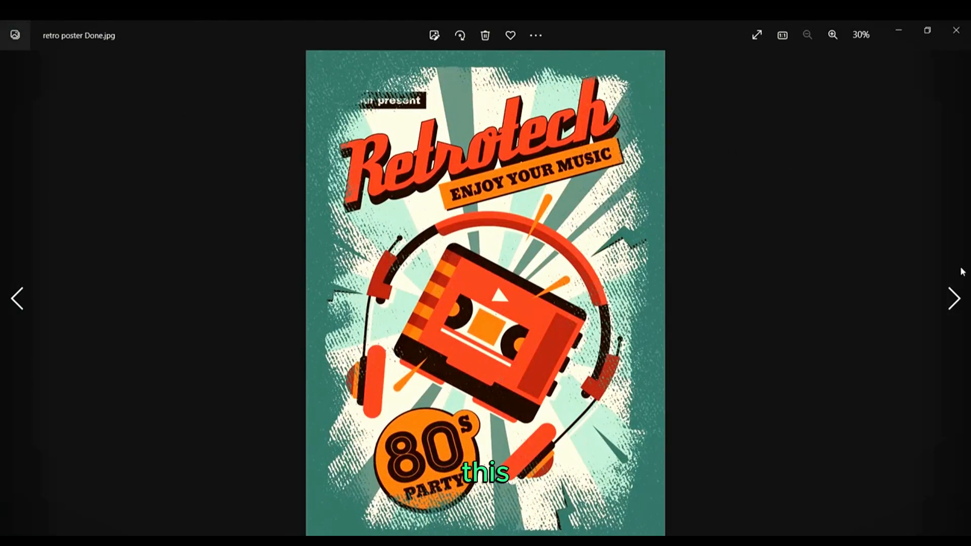
# Step: Compare the finished poster with the original "retro poster" image, close the viewer and preview "retro poster Done" in the folder
pyautogui.click(954, 303)
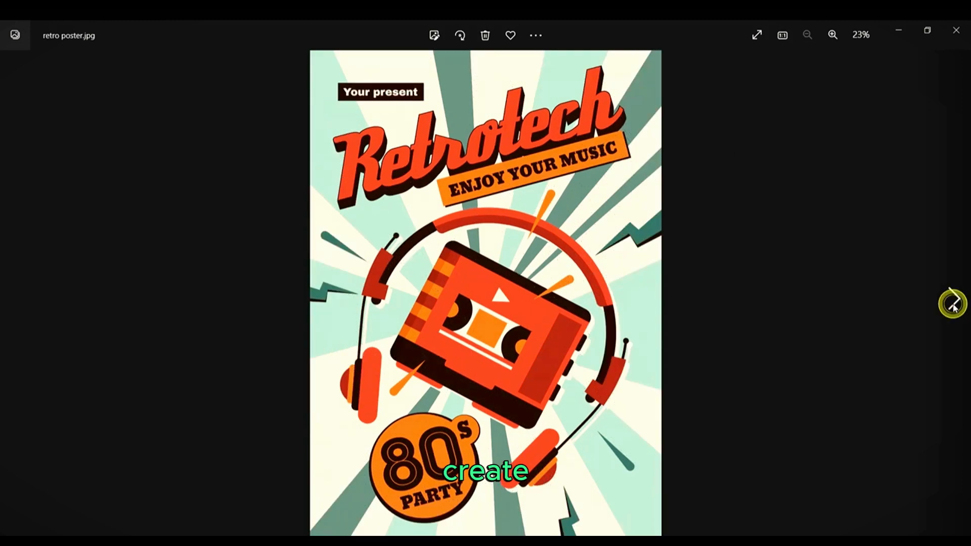
pyautogui.click(17, 300)
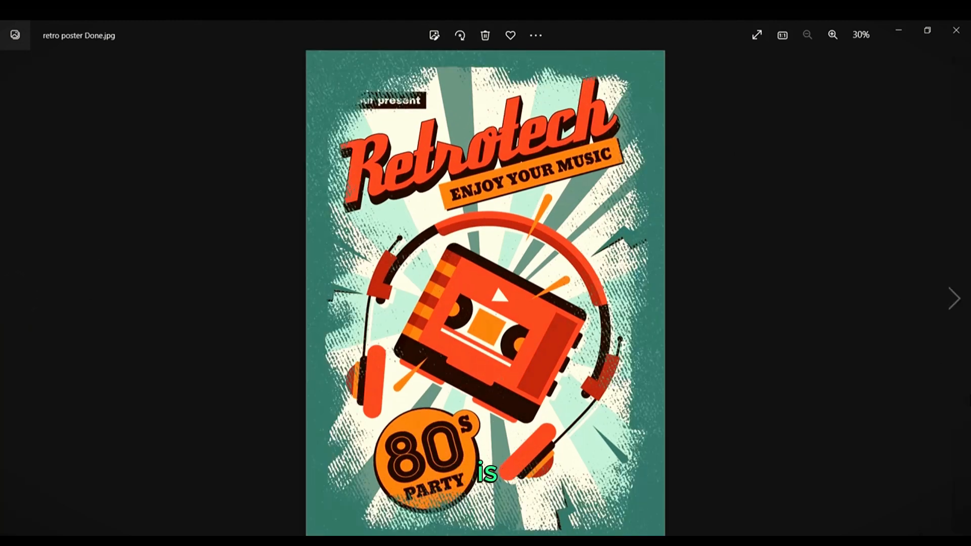
pyautogui.click(956, 311)
pyautogui.click(14, 313)
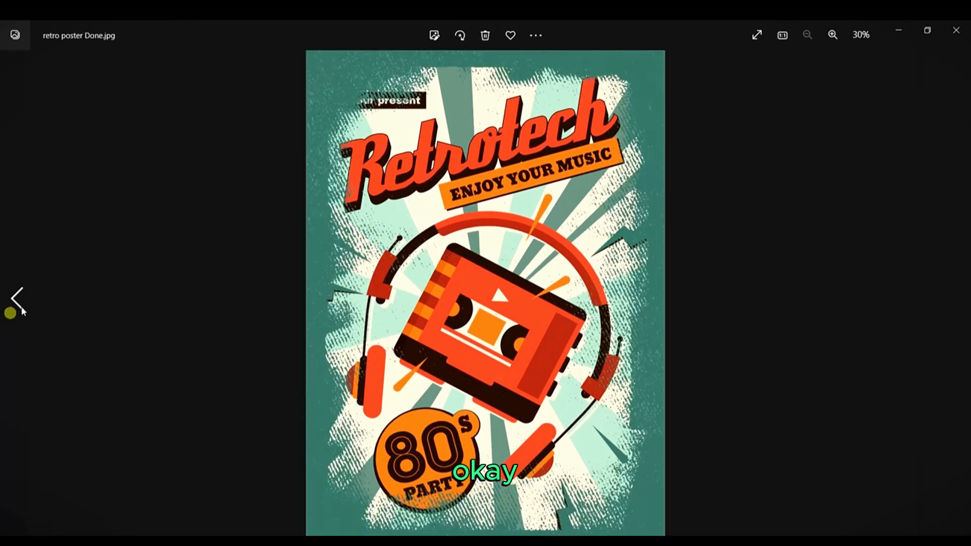
pyautogui.click(956, 30)
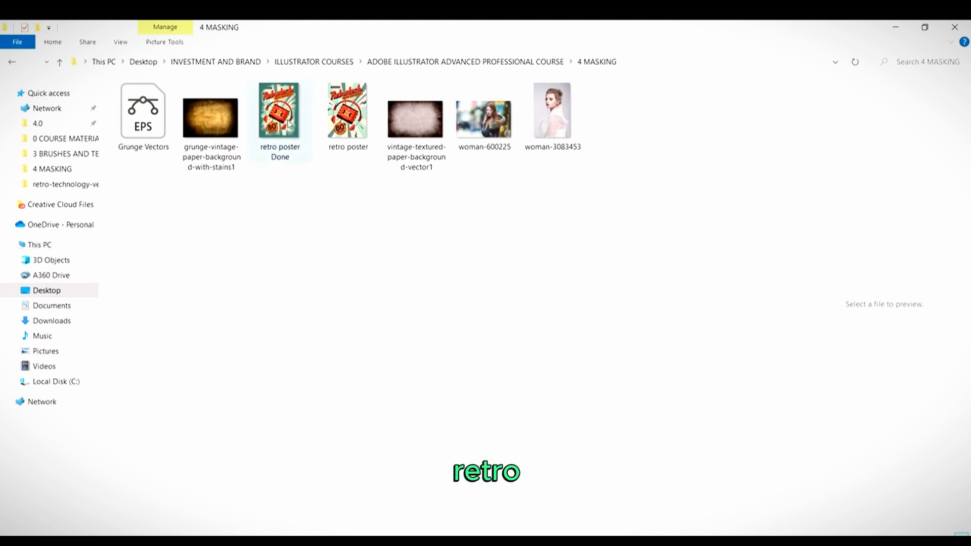
pyautogui.click(289, 123)
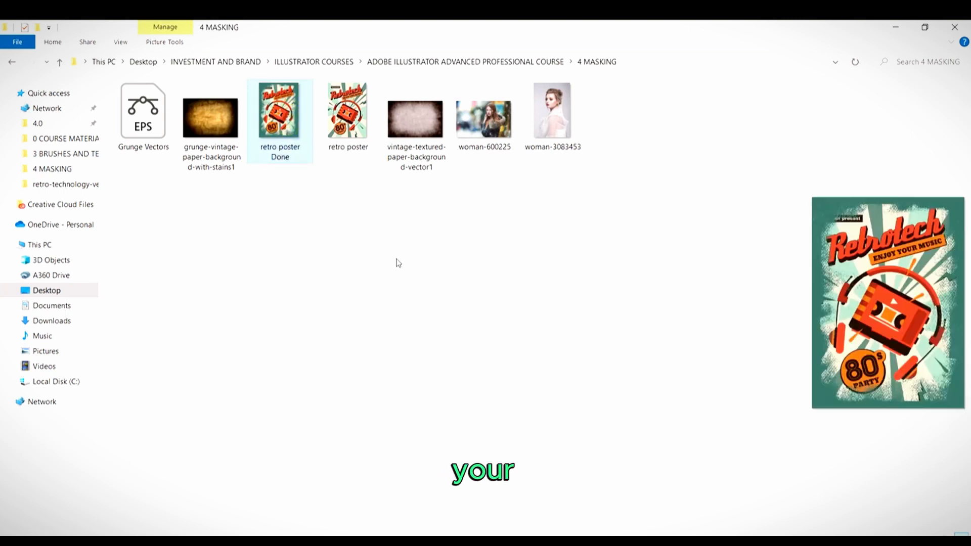
pyautogui.click(289, 235)
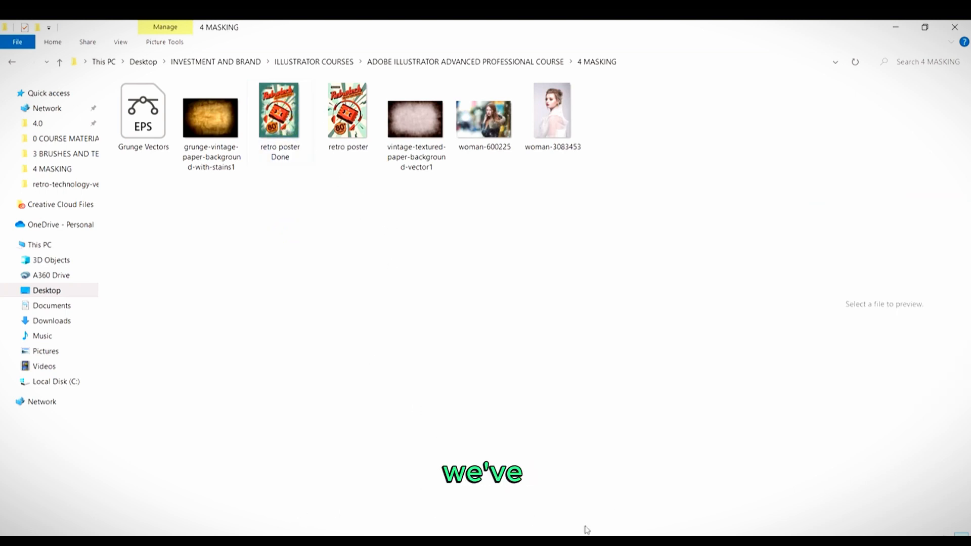